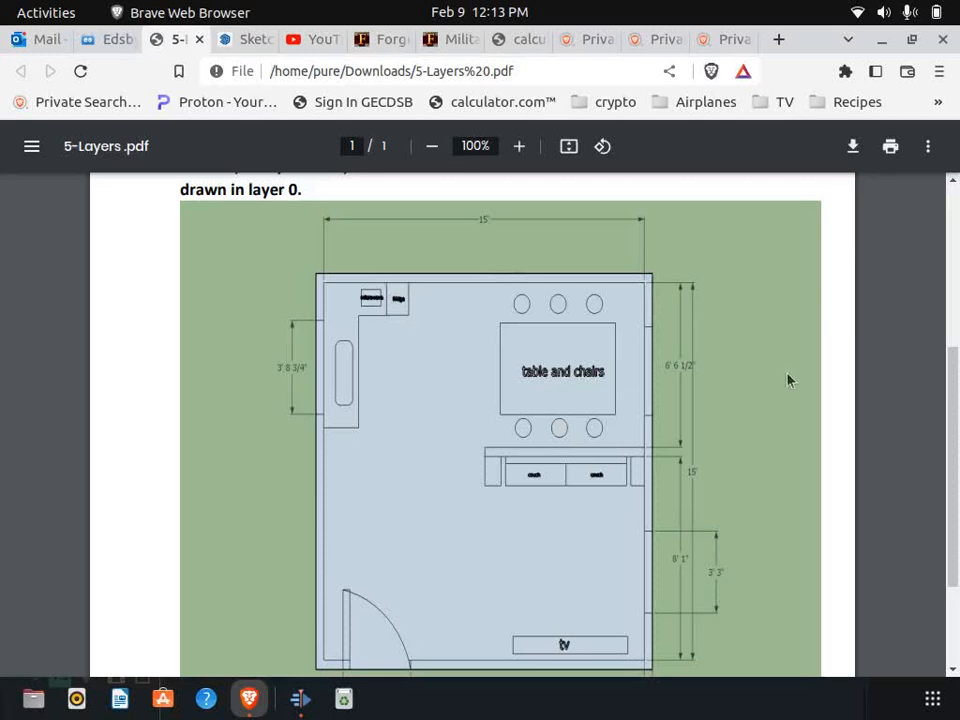
Switch to SketchUp and draw a 15' by 15' rectangle on the ground plane, starting at the origin.
{"action": "left_click", "coordinate": [247, 42]}
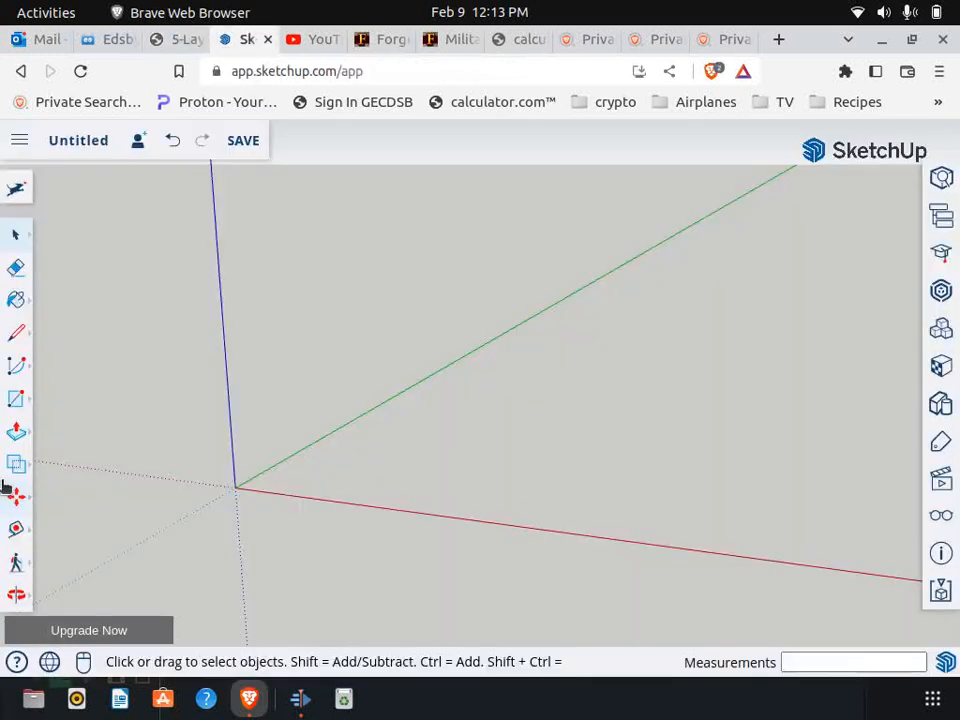
{"action": "left_click", "coordinate": [16, 398]}
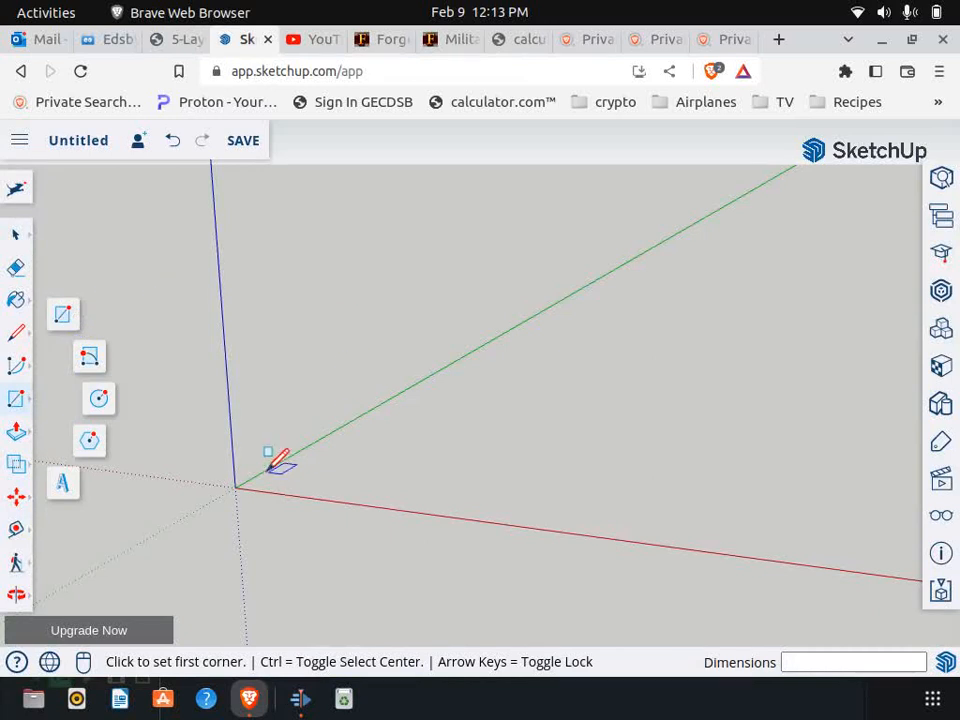
{"action": "left_click", "coordinate": [235, 487]}
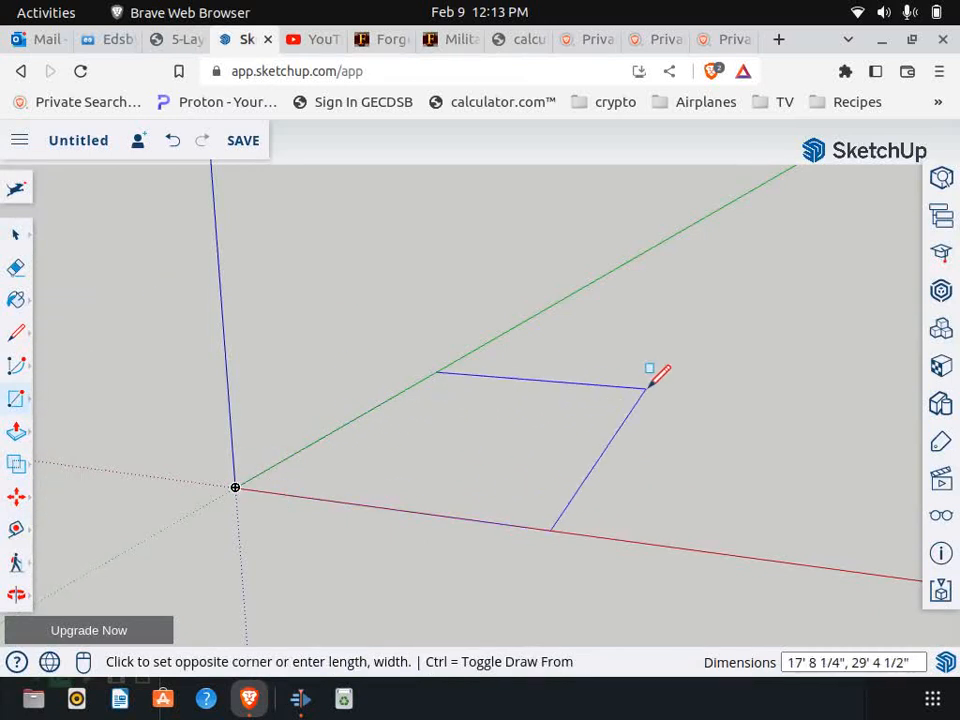
{"action": "type", "text": "15', 1"}
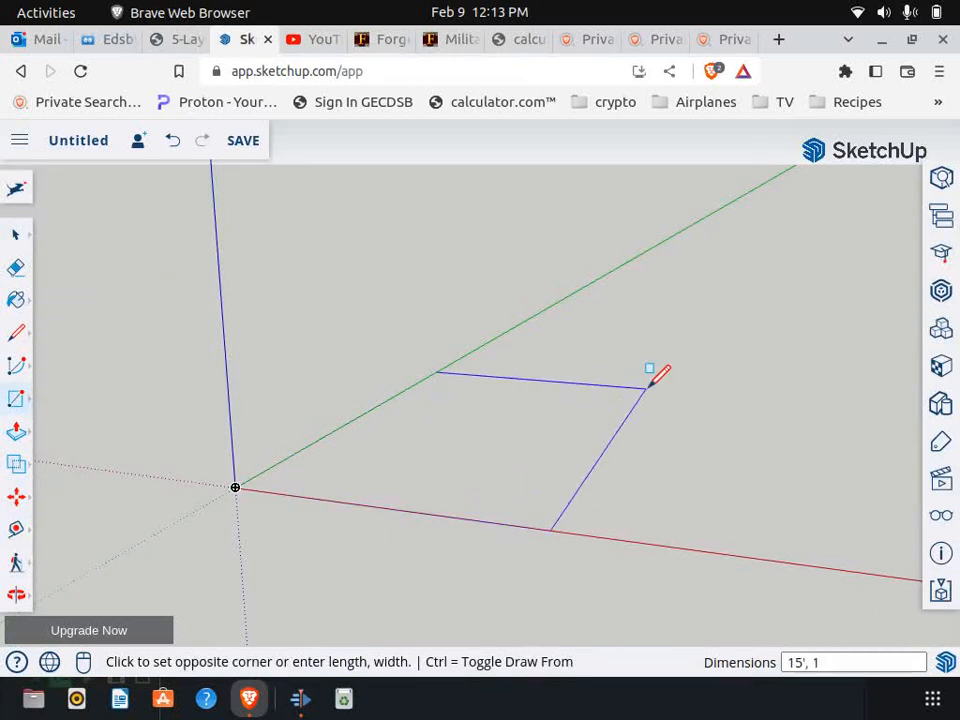
{"action": "type", "text": "5"}
{"action": "key", "text": "Return"}
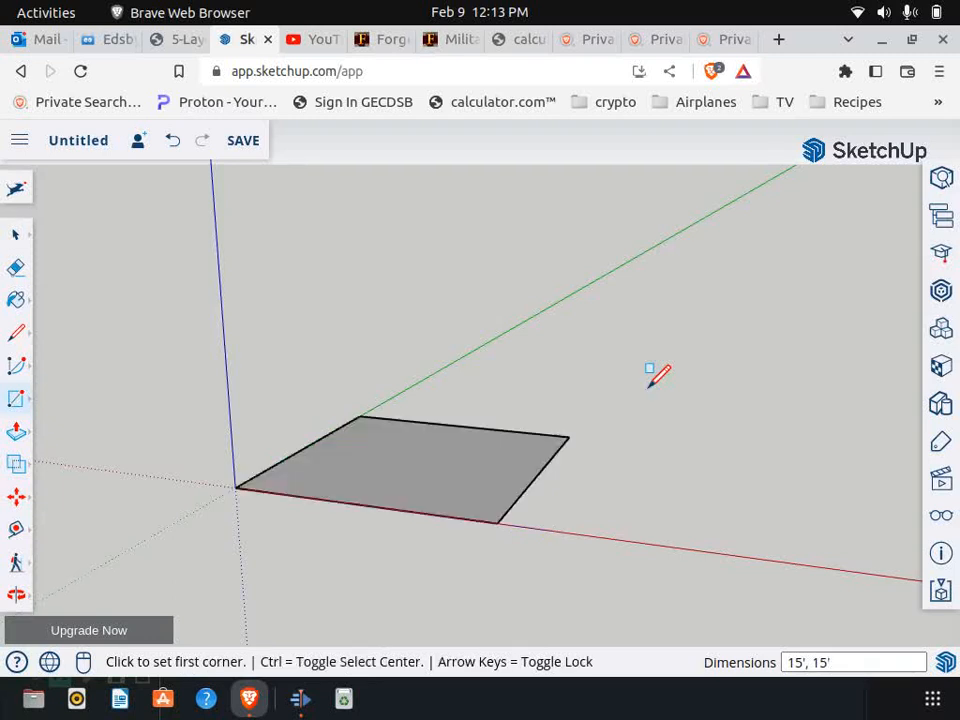
{"action": "left_click", "coordinate": [16, 596]}
{"action": "left_click_drag", "start_coordinate": [270, 337], "coordinate": [294, 499]}
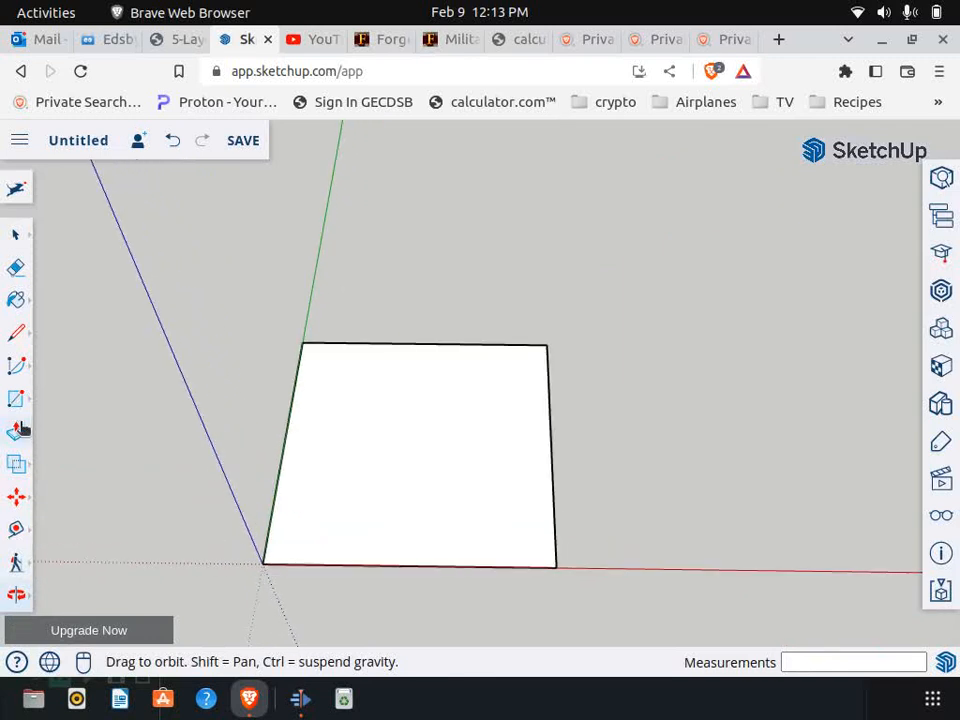
{"action": "left_click", "coordinate": [17, 431]}
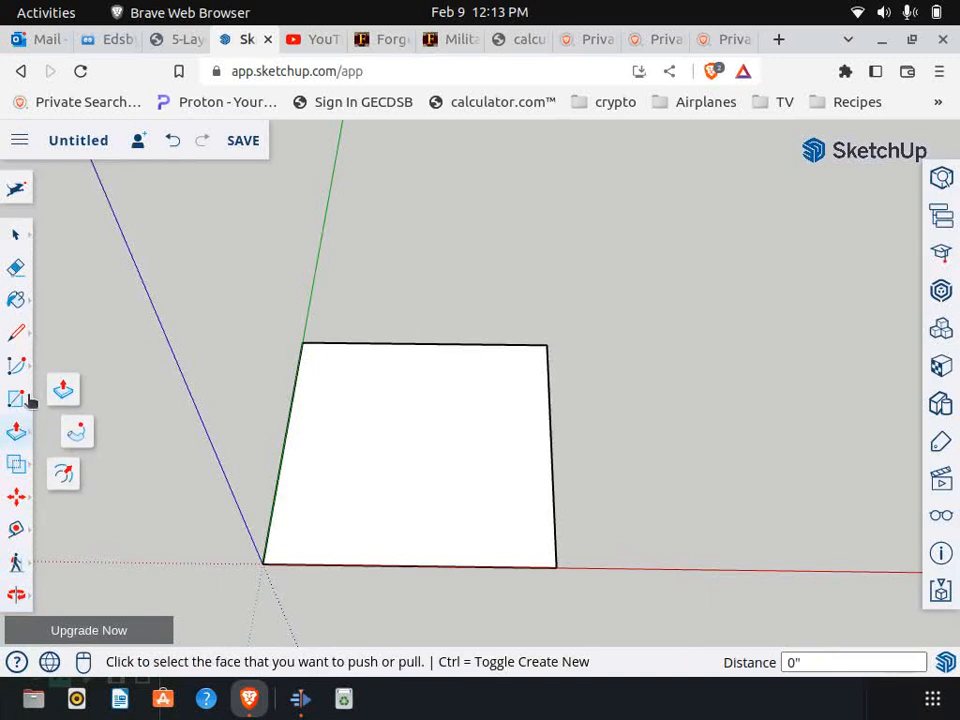
Examine the floor plan in the 5-Layers PDF closely to find the outer wall's thickness dimension.
{"action": "left_click", "coordinate": [182, 39]}
{"action": "scroll", "coordinate": [926, 441], "scroll_direction": "down", "scroll_amount": 2}
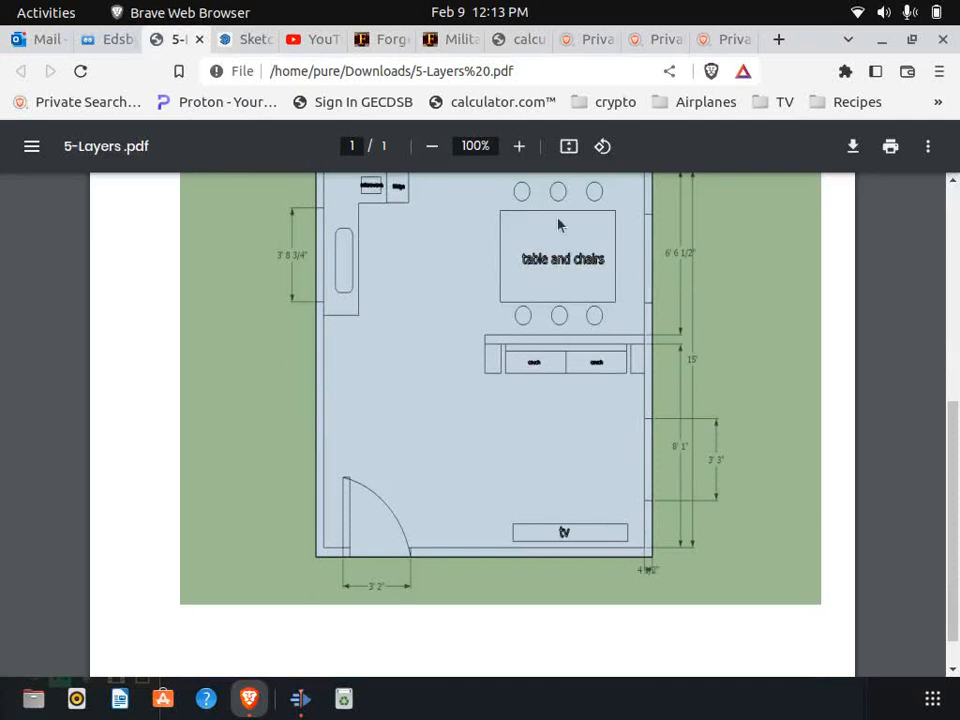
{"action": "left_click", "coordinate": [520, 147]}
{"action": "left_click", "coordinate": [520, 147]}
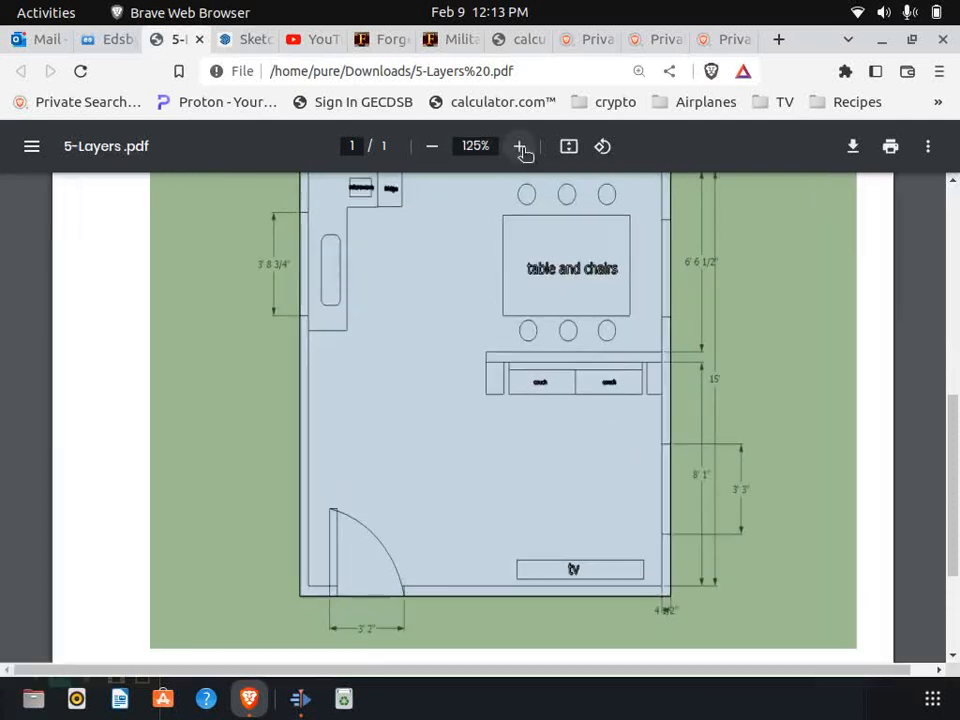
{"action": "left_click", "coordinate": [520, 147]}
{"action": "left_click", "coordinate": [520, 147]}
{"action": "left_click", "coordinate": [520, 147]}
{"action": "scroll", "coordinate": [950, 470], "scroll_direction": "down", "scroll_amount": 5}
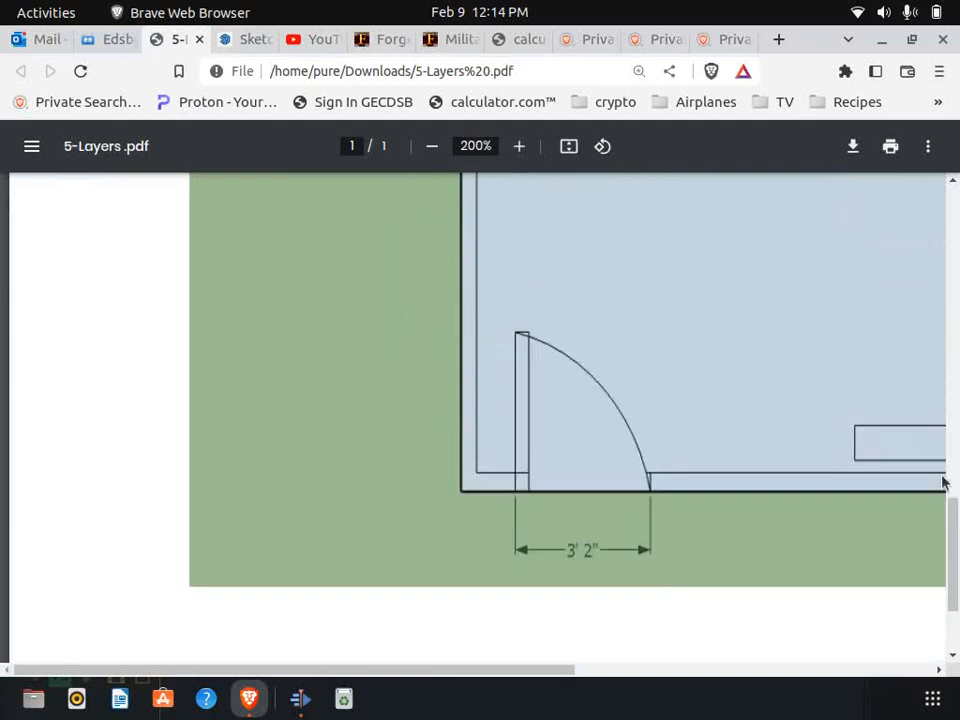
{"action": "left_click_drag", "start_coordinate": [518, 681], "coordinate": [770, 676]}
{"action": "left_click", "coordinate": [520, 147]}
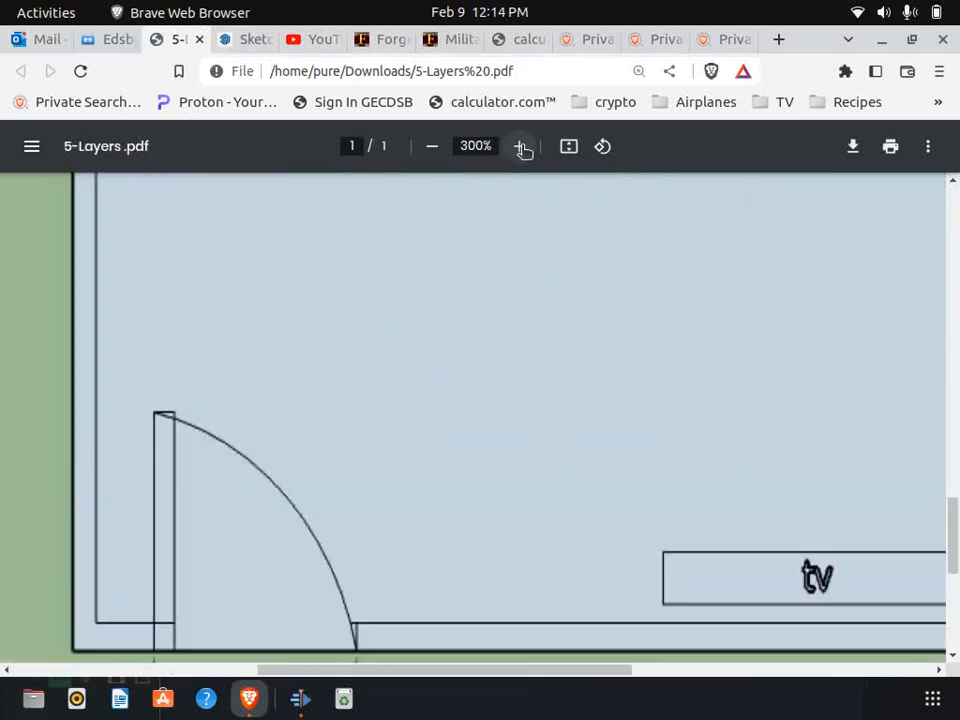
{"action": "left_click", "coordinate": [520, 147]}
{"action": "left_click", "coordinate": [520, 147]}
{"action": "left_click_drag", "start_coordinate": [556, 676], "coordinate": [807, 676]}
{"action": "left_click_drag", "start_coordinate": [950, 515], "coordinate": [951, 555]}
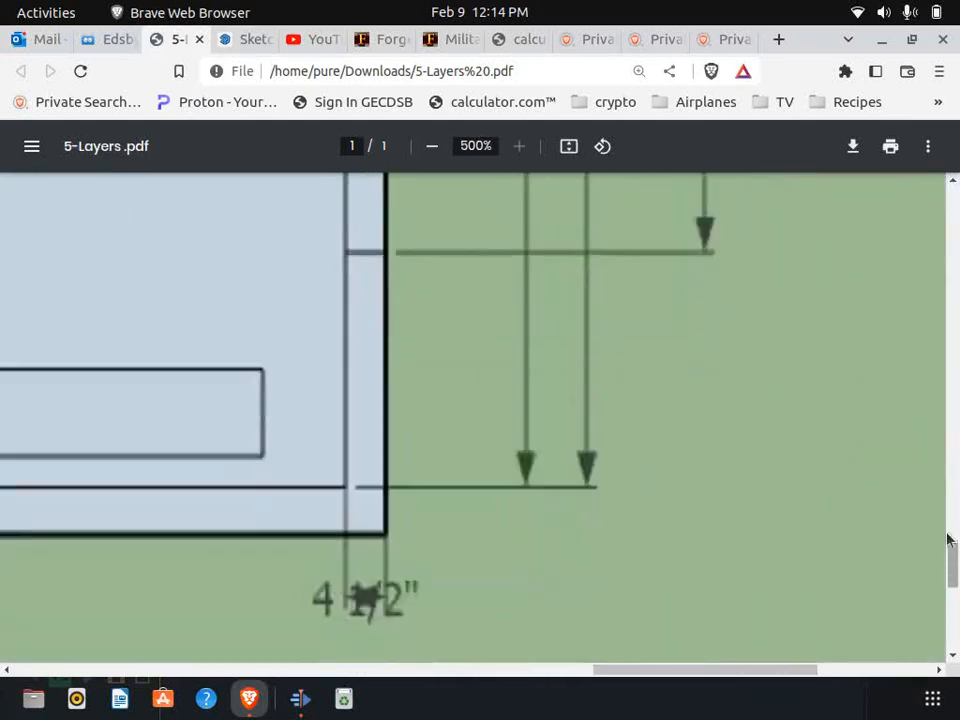
{"action": "scroll", "coordinate": [713, 405], "scroll_direction": "down", "scroll_amount": 3}
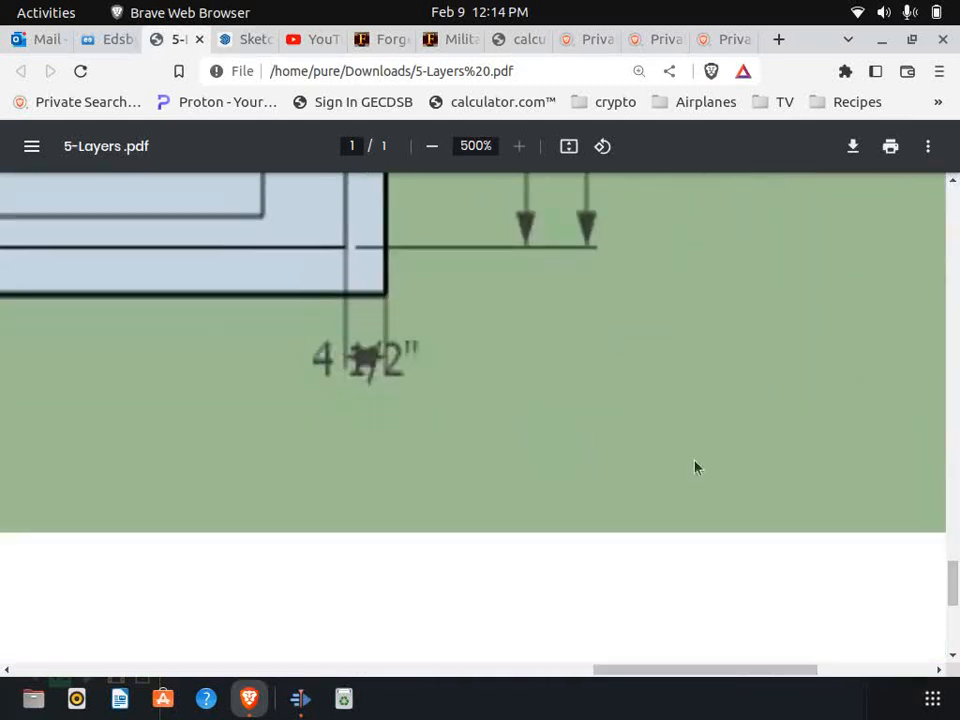
{"action": "left_click", "coordinate": [428, 148]}
{"action": "left_click", "coordinate": [428, 148]}
{"action": "left_click", "coordinate": [428, 148]}
{"action": "left_click", "coordinate": [428, 148]}
{"action": "left_click", "coordinate": [428, 148]}
{"action": "left_click", "coordinate": [428, 148]}
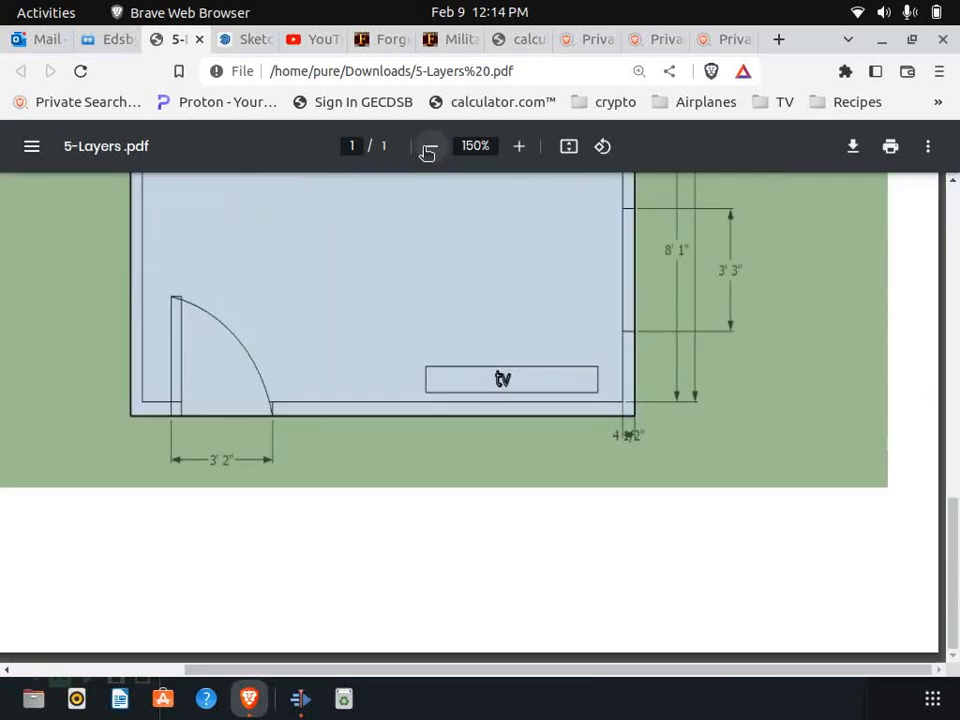
{"action": "left_click", "coordinate": [428, 148]}
{"action": "left_click", "coordinate": [428, 148]}
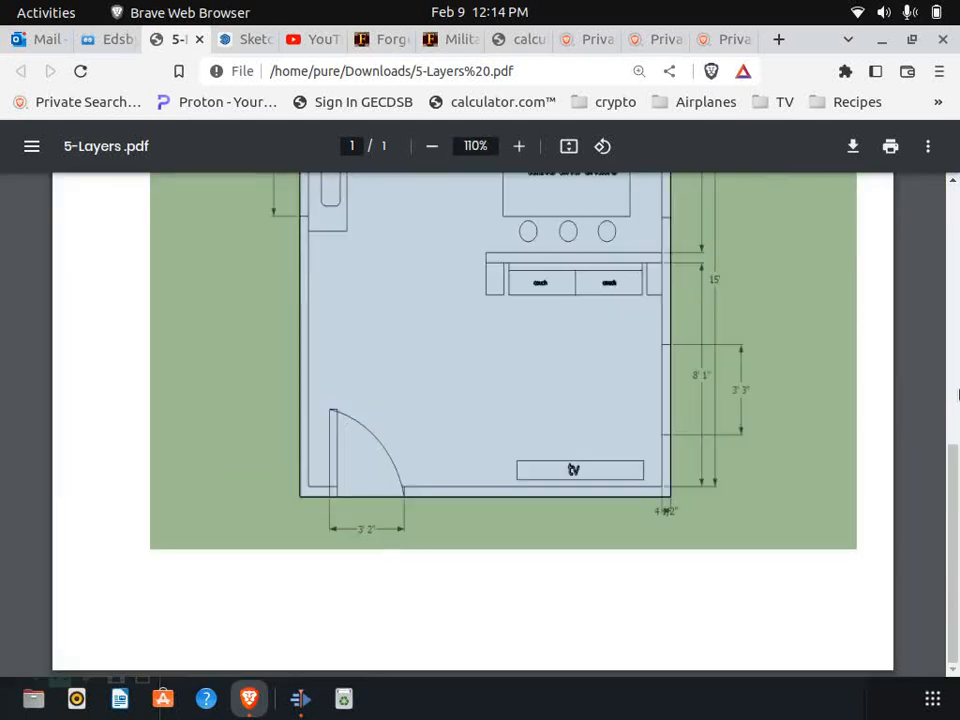
{"action": "scroll", "coordinate": [600, 350], "scroll_direction": "up", "scroll_amount": 3}
{"action": "scroll", "coordinate": [591, 356], "scroll_direction": "down", "scroll_amount": 1}
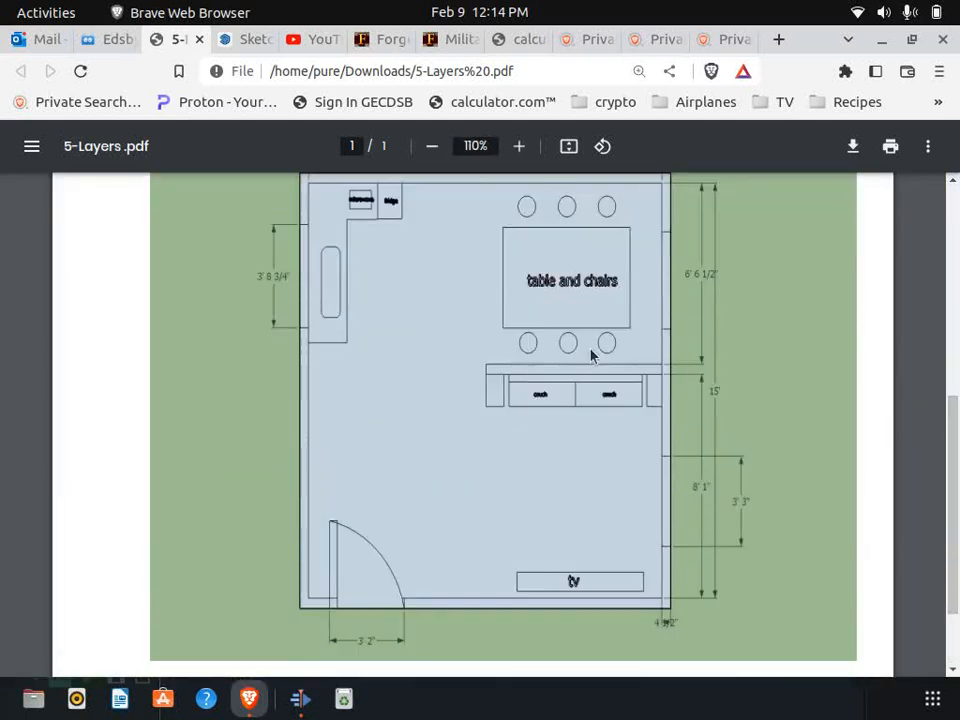
Back in SketchUp, offset the square's outline inward by 4.5" to form the outer walls.
{"action": "left_click", "coordinate": [246, 44]}
{"action": "left_click", "coordinate": [63, 473]}
{"action": "left_click", "coordinate": [389, 343]}
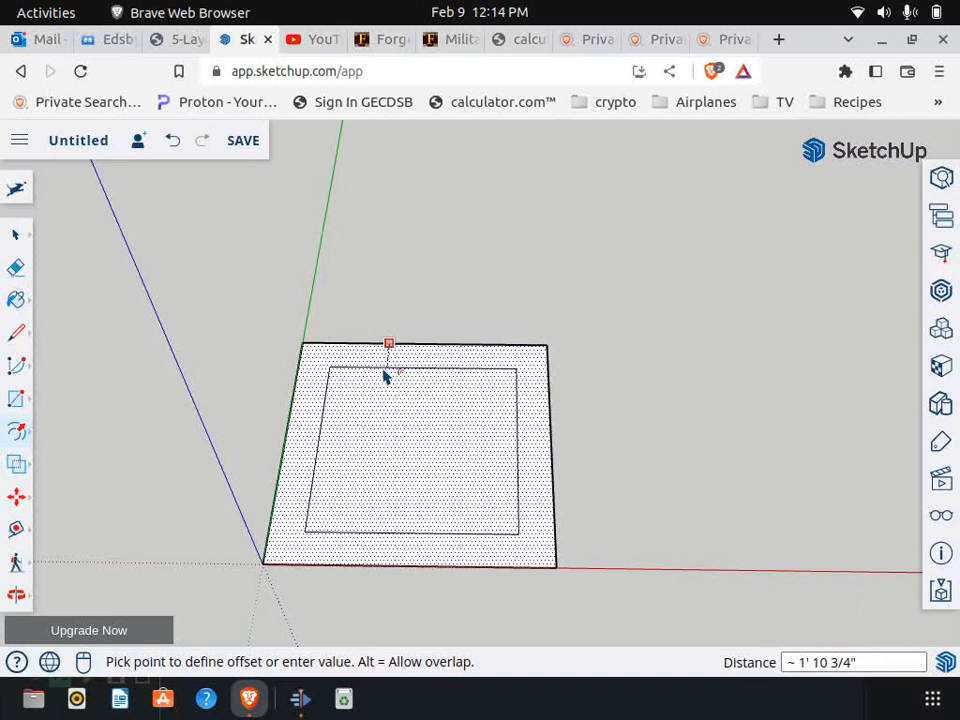
{"action": "type", "text": "4.5"}
{"action": "key", "text": "Return"}
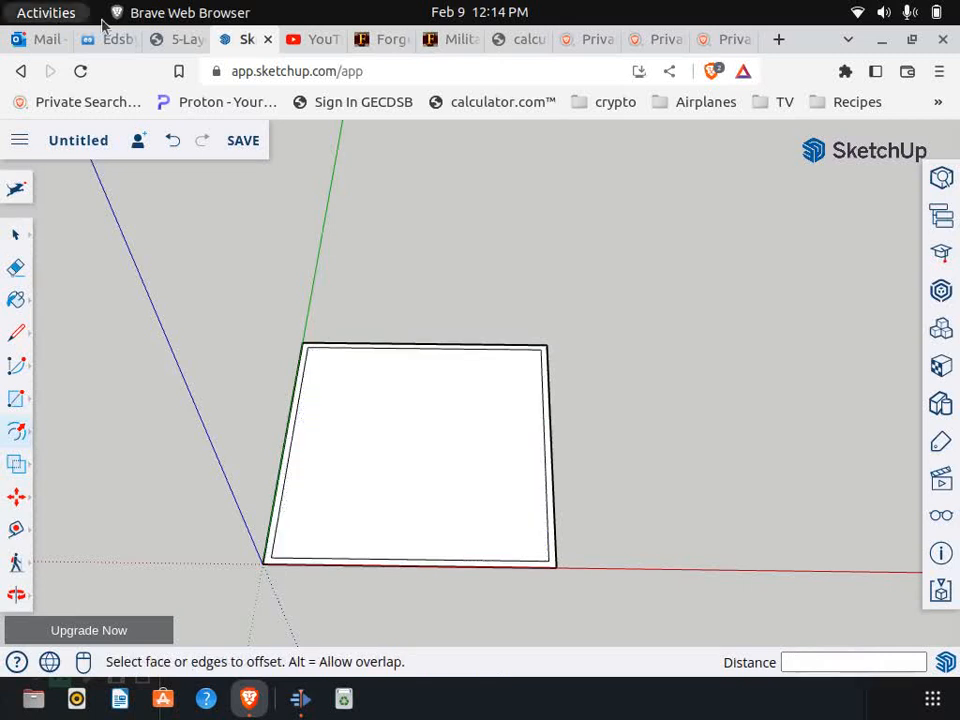
Check the 5-Layers PDF floor plan for the dimensions that locate the interior partition wall.
{"action": "left_click", "coordinate": [180, 39]}
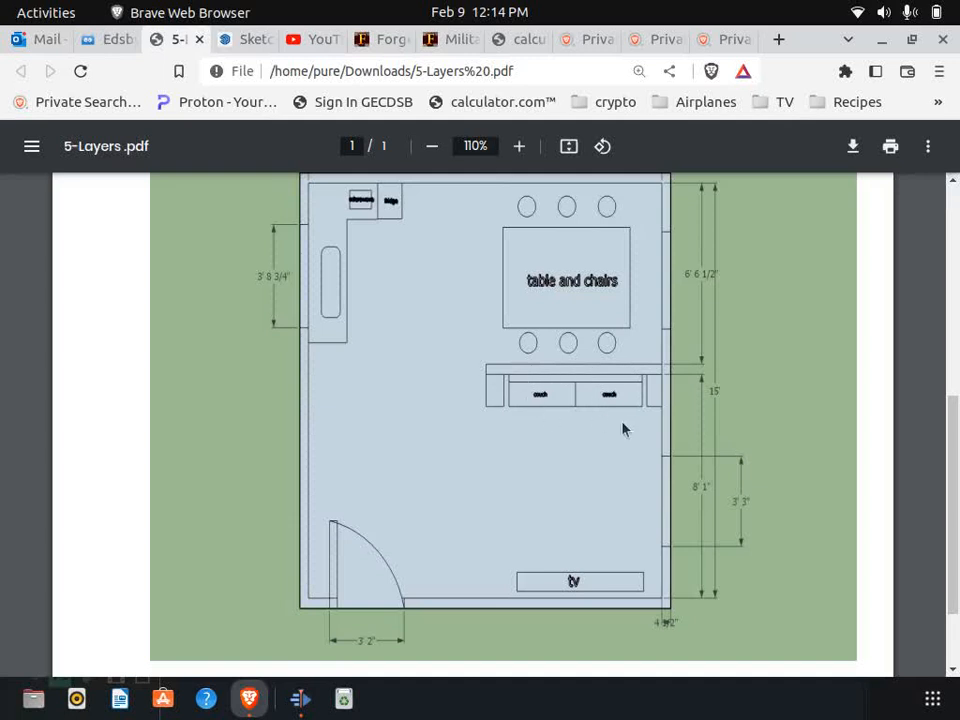
{"action": "left_click", "coordinate": [519, 148]}
{"action": "left_click", "coordinate": [519, 148]}
{"action": "left_click", "coordinate": [519, 148]}
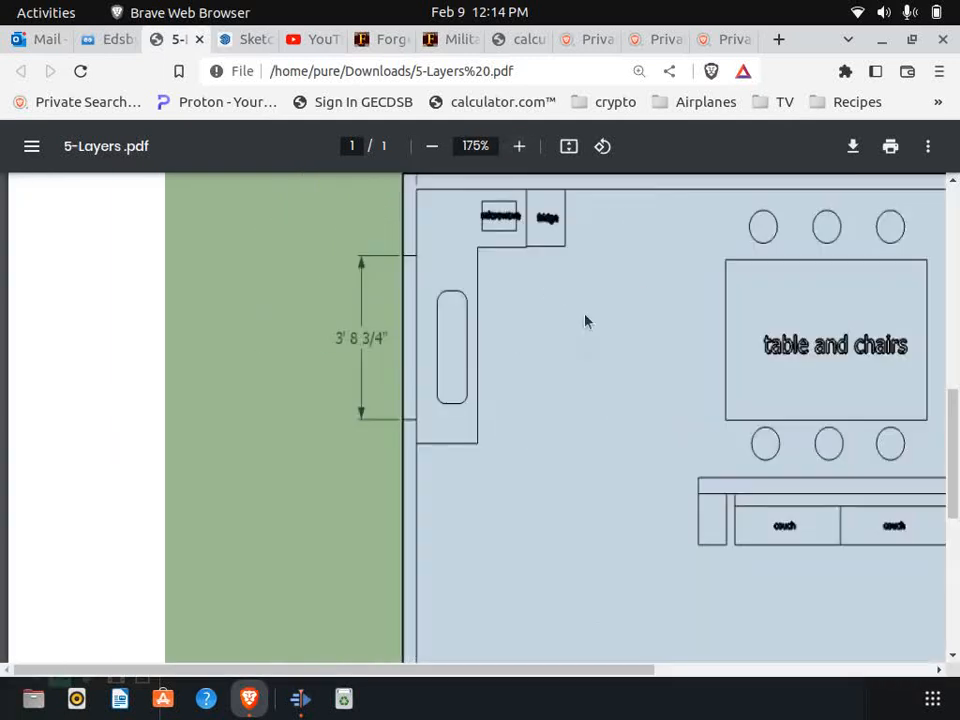
{"action": "left_click", "coordinate": [433, 148]}
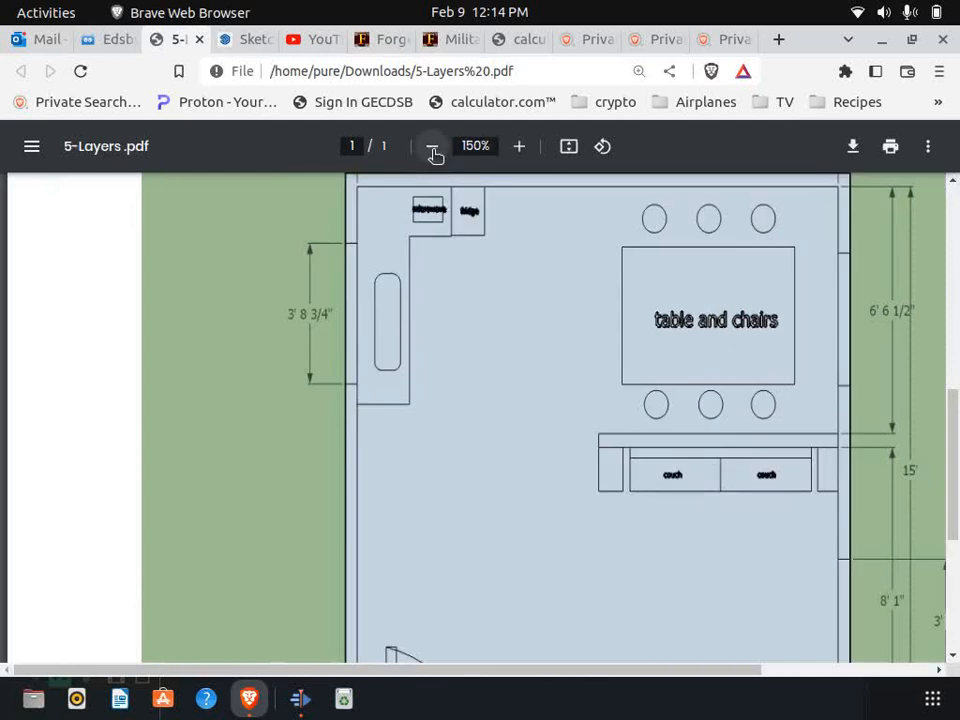
{"action": "left_click", "coordinate": [433, 148]}
{"action": "left_click", "coordinate": [433, 148]}
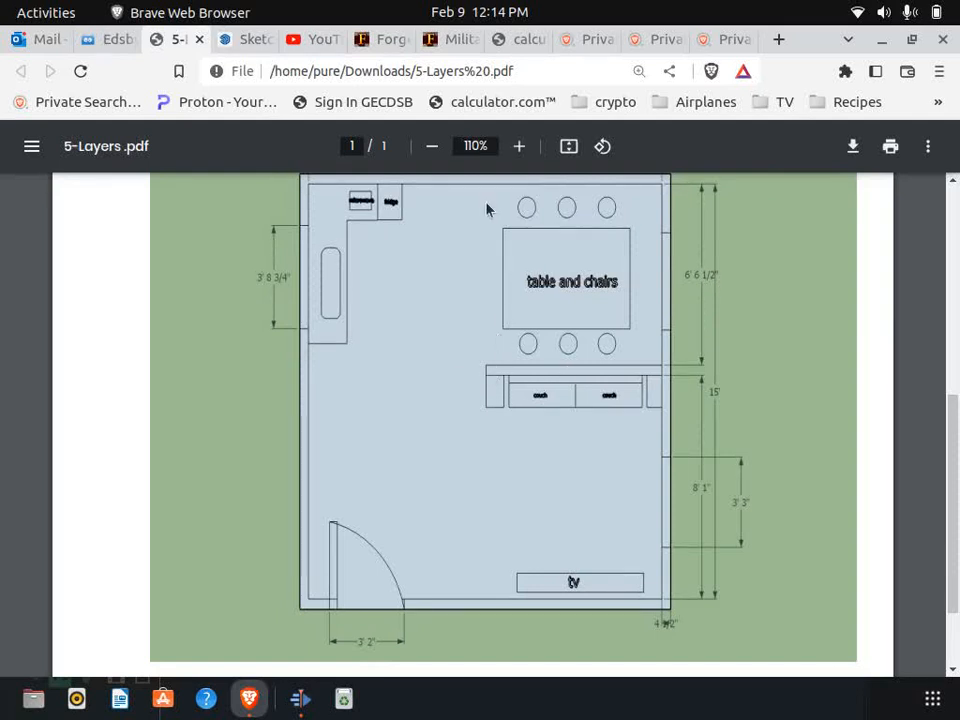
In SketchUp, place a guide point on the right wall's inner edge, 6' 6.5" from its far inner corner.
{"action": "left_click", "coordinate": [244, 42]}
{"action": "left_click", "coordinate": [15, 529]}
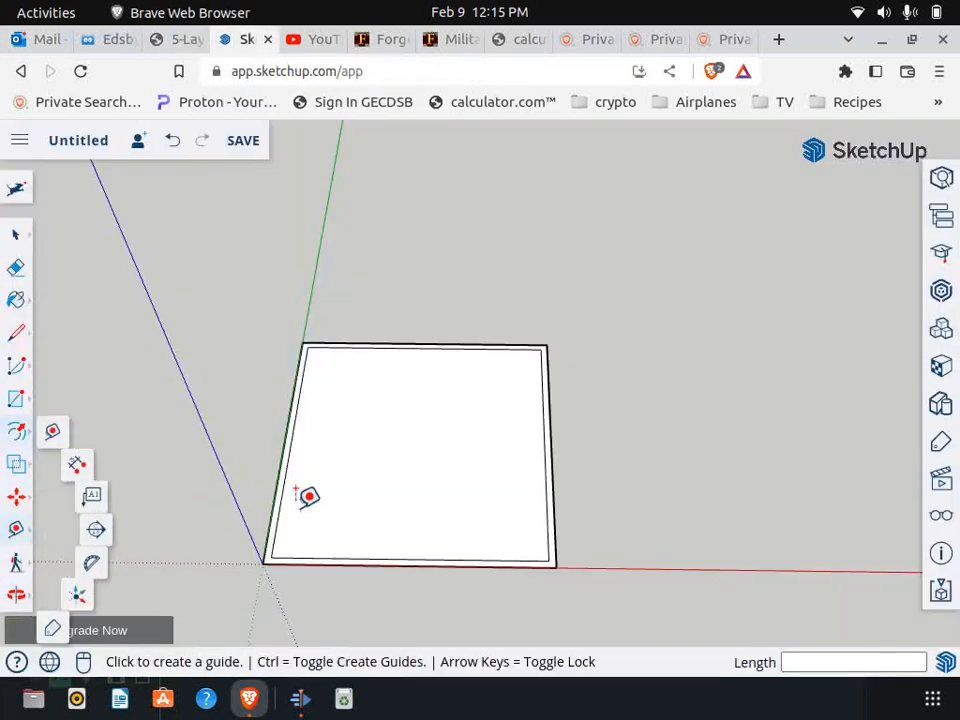
{"action": "left_click", "coordinate": [541, 347]}
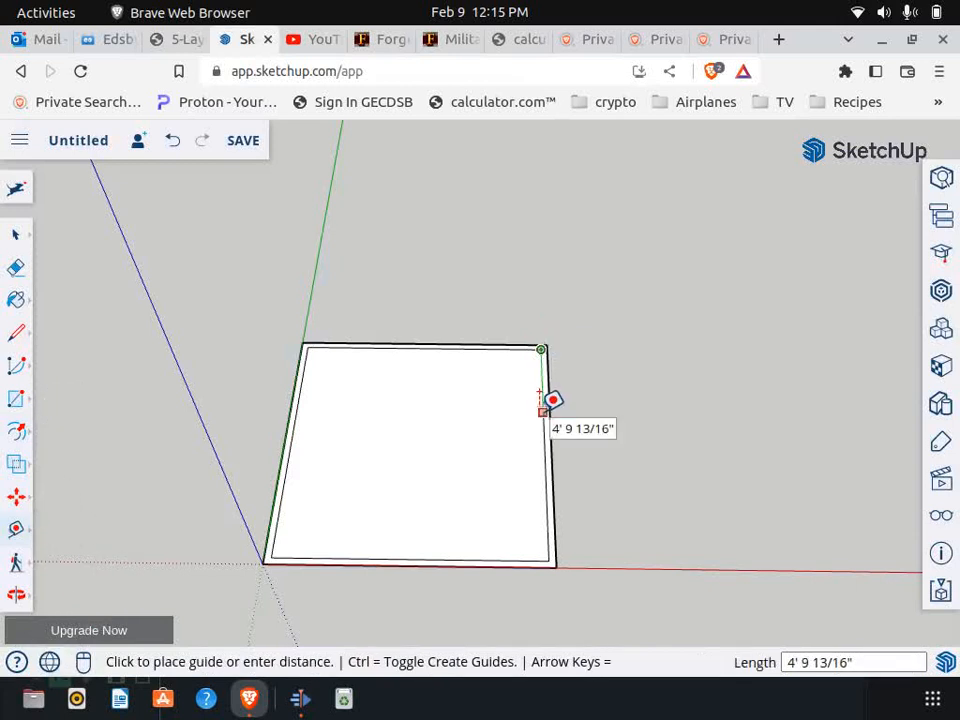
{"action": "type", "text": "6' 6.5\""}
{"action": "key", "text": "Return"}
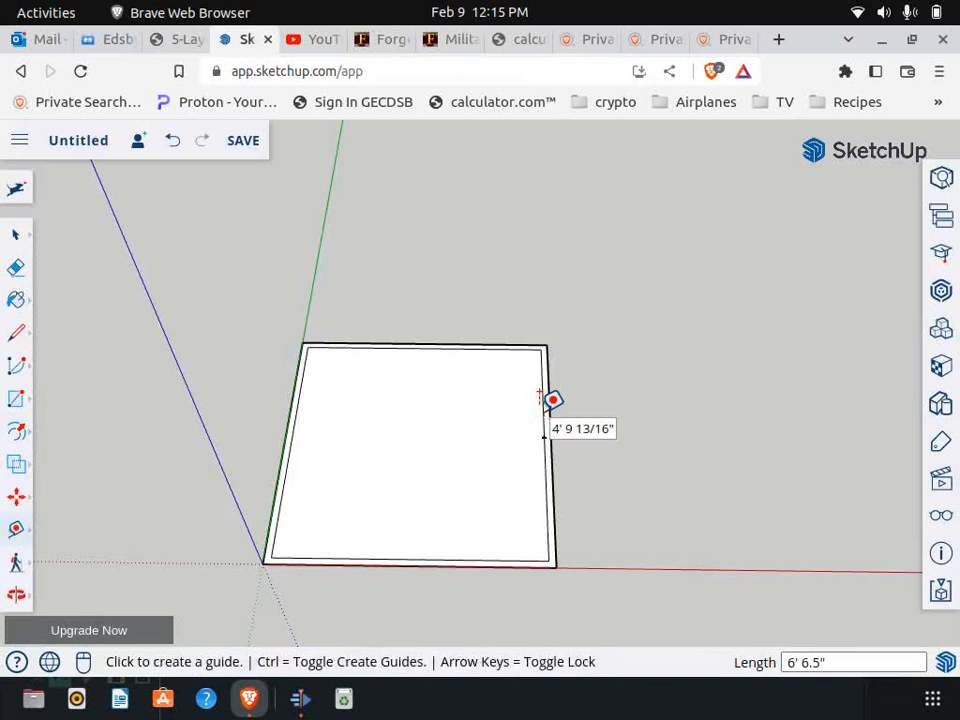
Draw the partition wall's outline with lines from the guide point into the room, about 7' 1 1/2" long and 4.5" thick.
{"action": "left_click", "coordinate": [16, 332]}
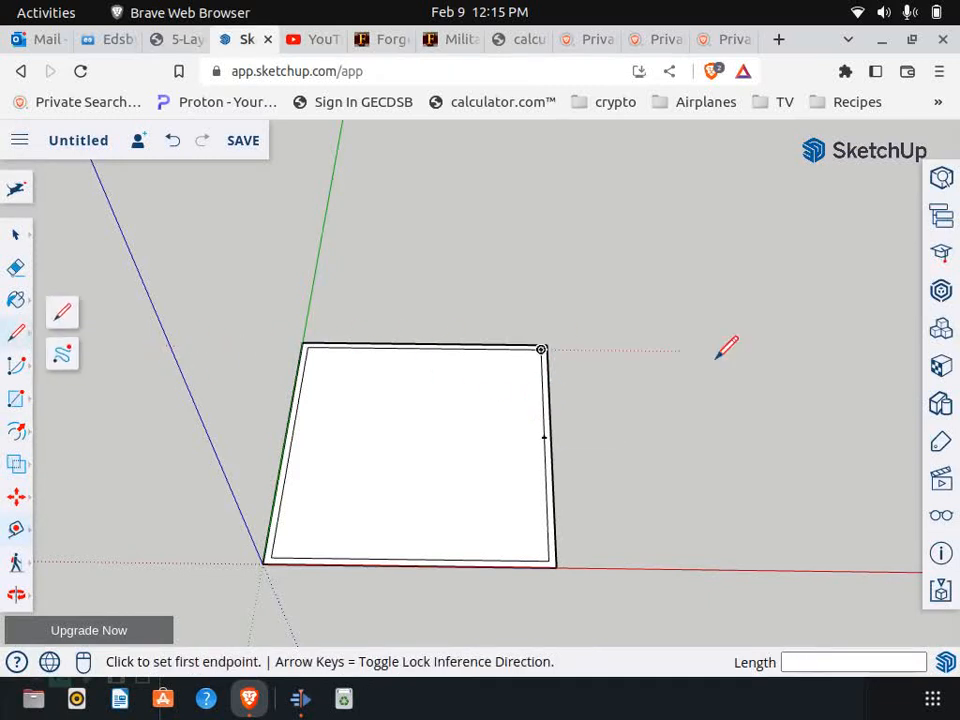
{"action": "scroll", "coordinate": [634, 439], "scroll_direction": "up", "scroll_amount": 3}
{"action": "left_click", "coordinate": [506, 430]}
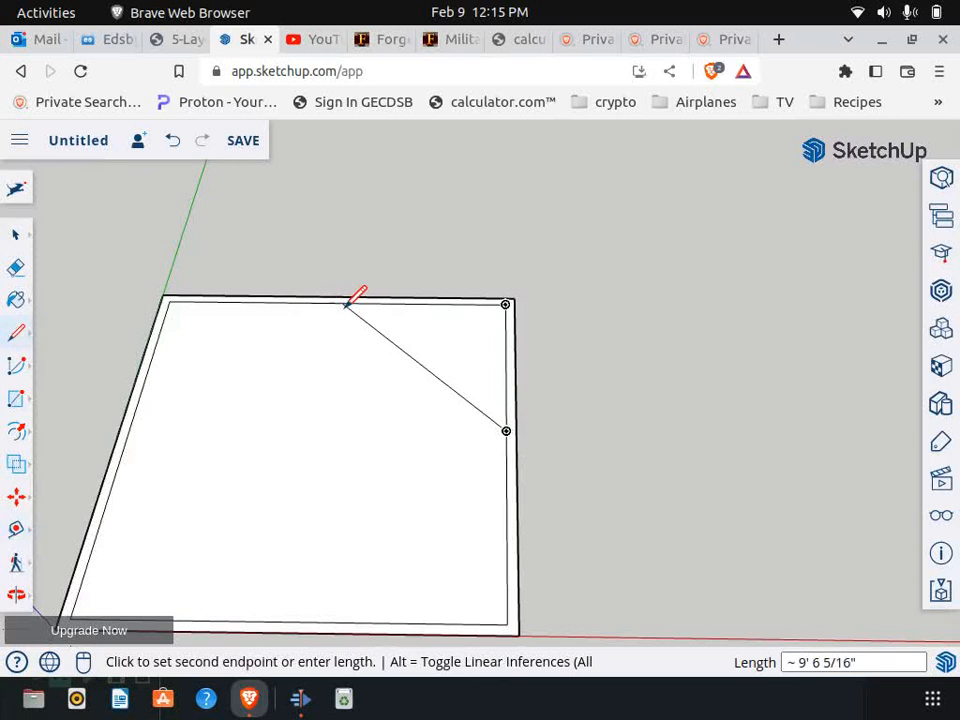
{"action": "left_click", "coordinate": [317, 428]}
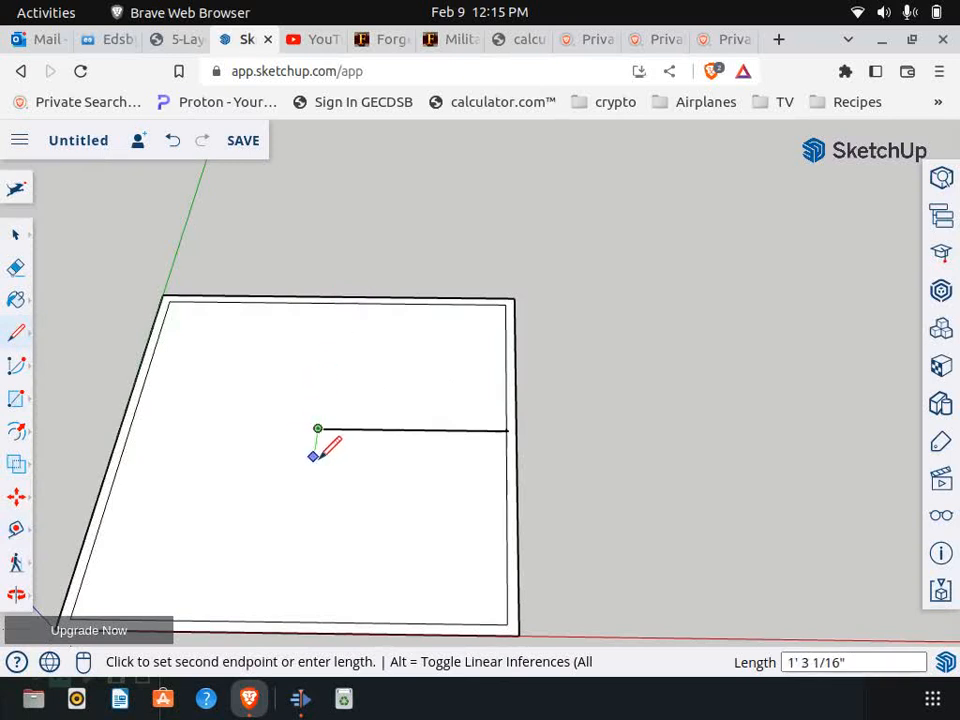
{"action": "type", "text": "4.5"}
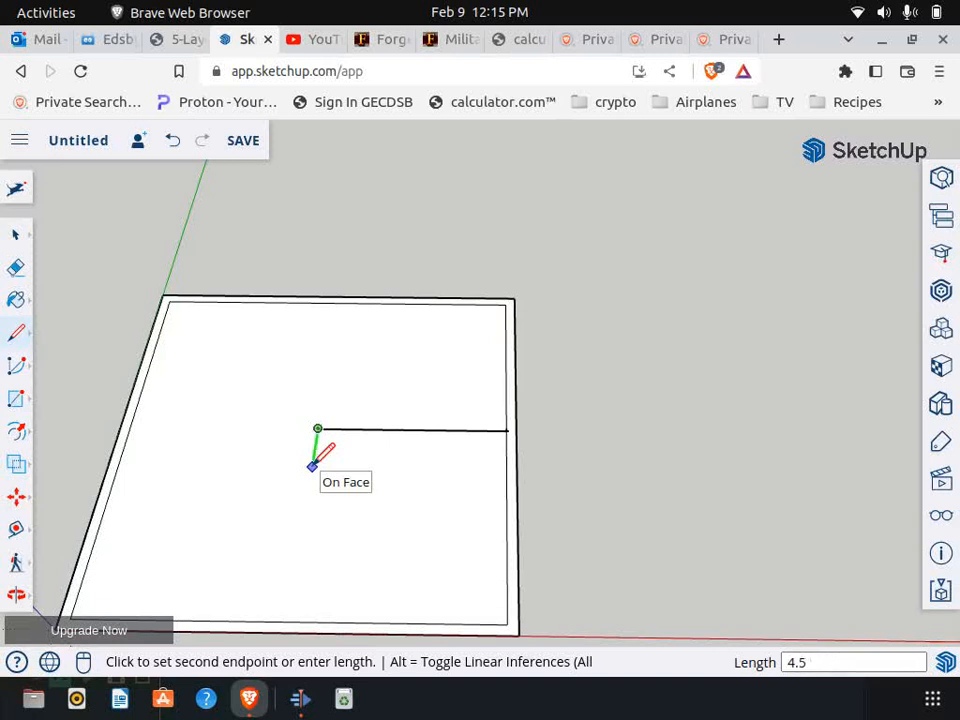
{"action": "key", "text": "Return"}
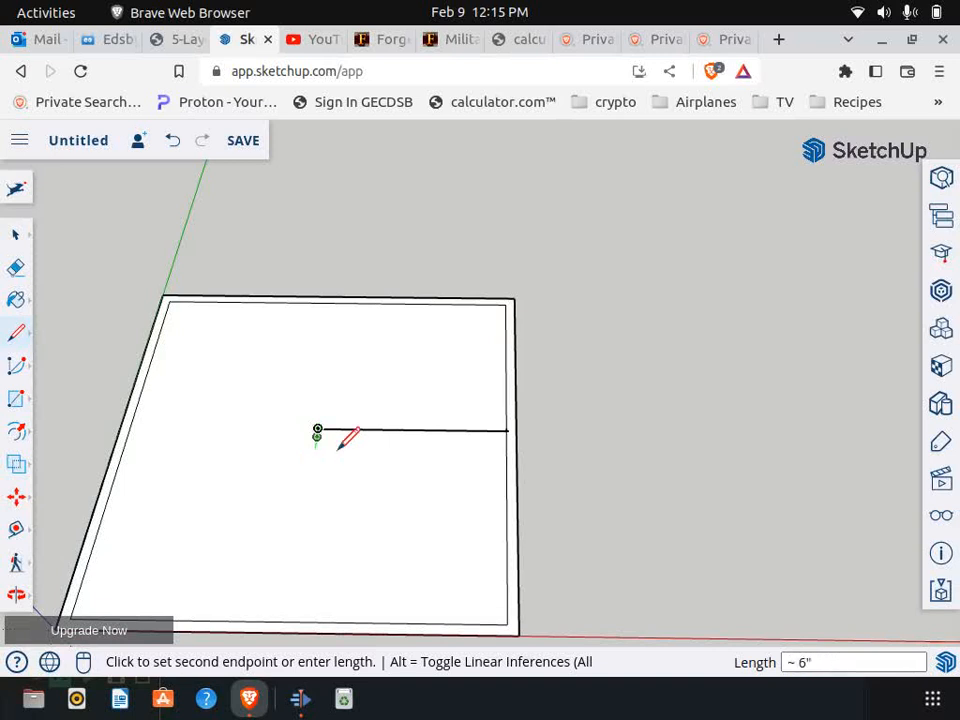
{"action": "left_click", "coordinate": [508, 434]}
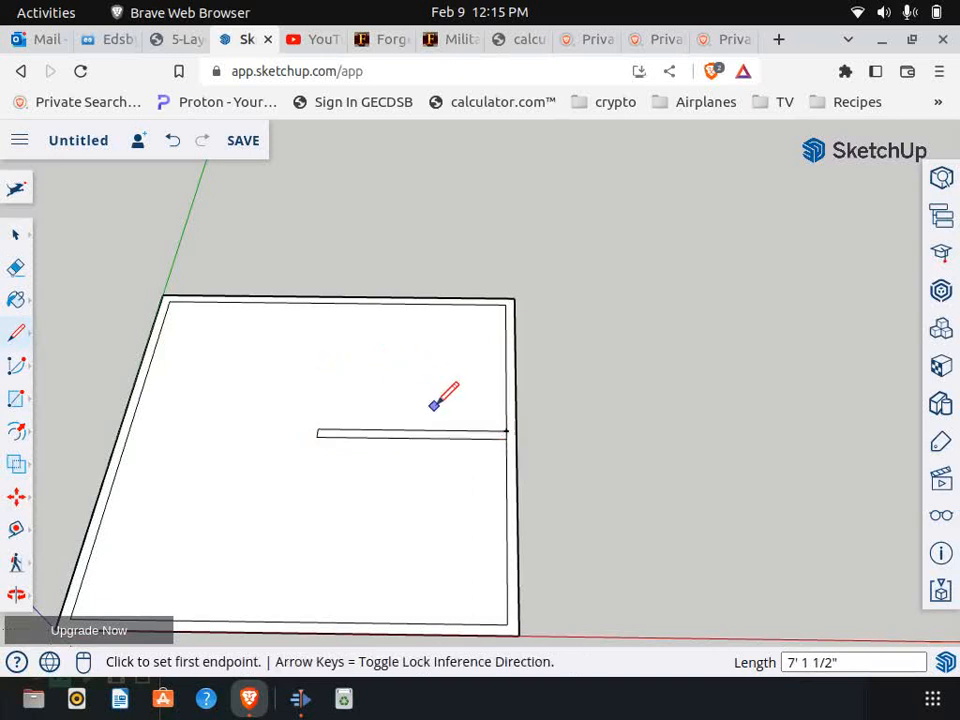
{"action": "scroll", "coordinate": [470, 398], "scroll_direction": "down", "scroll_amount": 2}
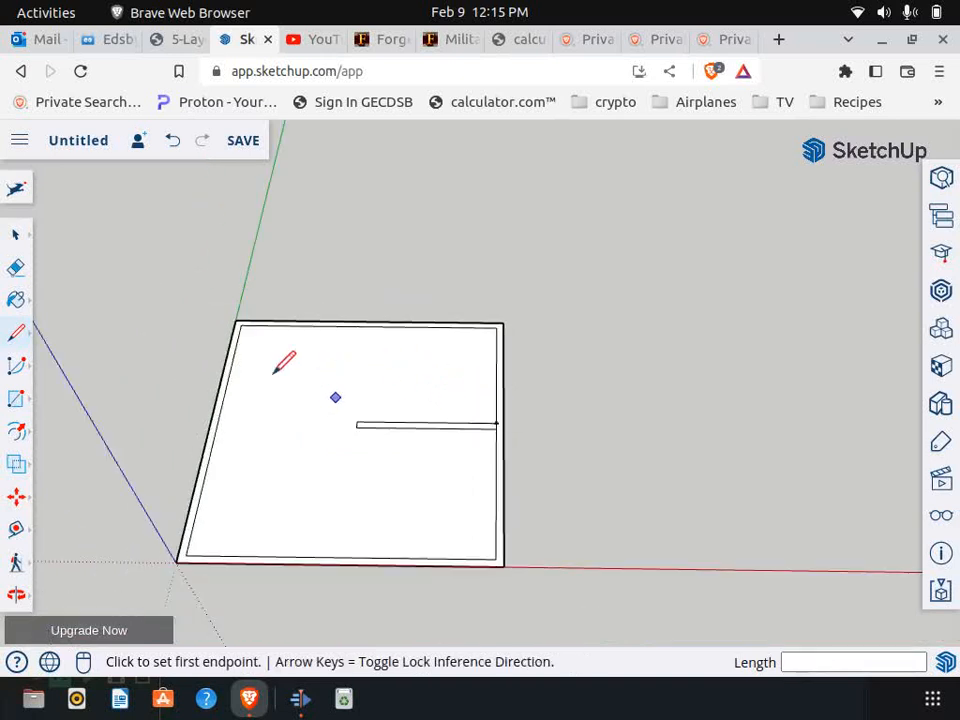
Review the layer instructions and labels in the 5-Layers PDF, then return to the SketchUp model.
{"action": "key", "text": "ctrl+Page_Up"}
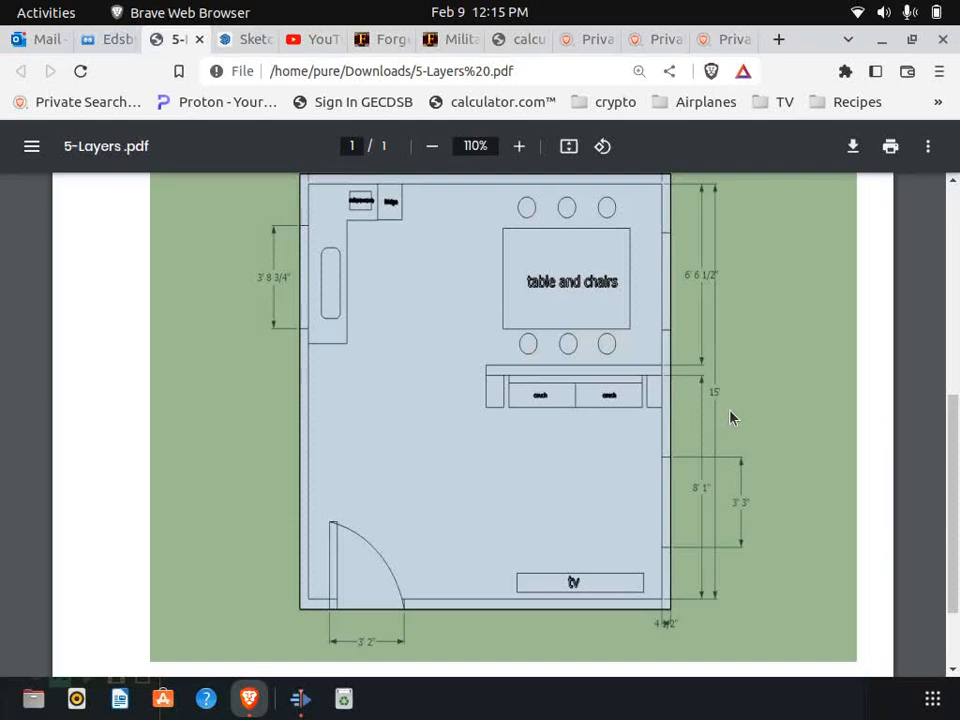
{"action": "scroll", "coordinate": [484, 346], "scroll_direction": "up", "scroll_amount": 3}
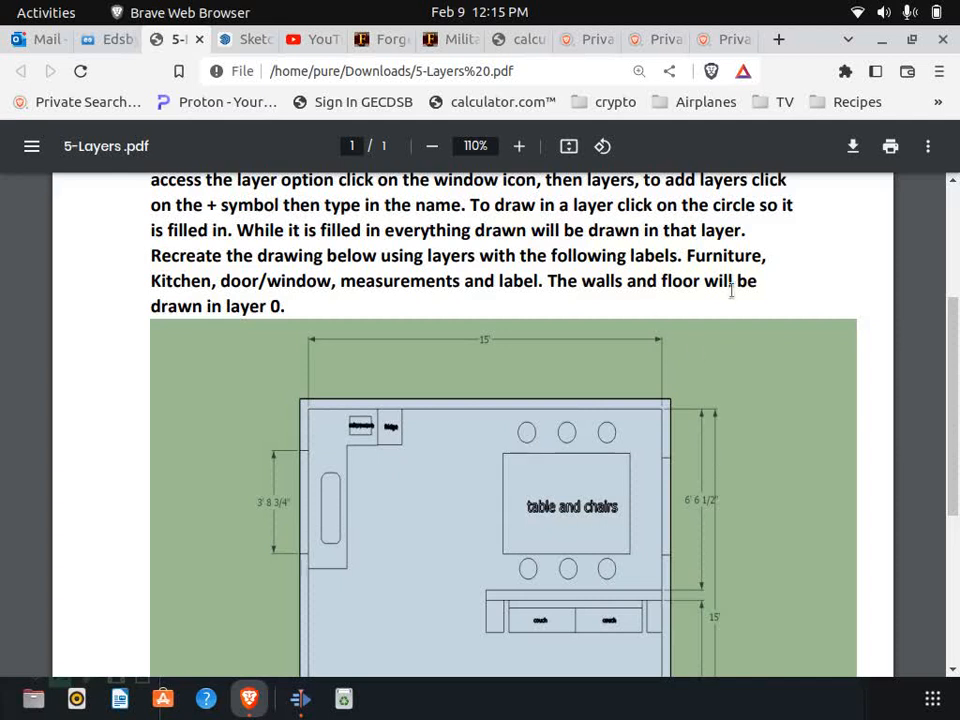
{"action": "left_click", "coordinate": [247, 40]}
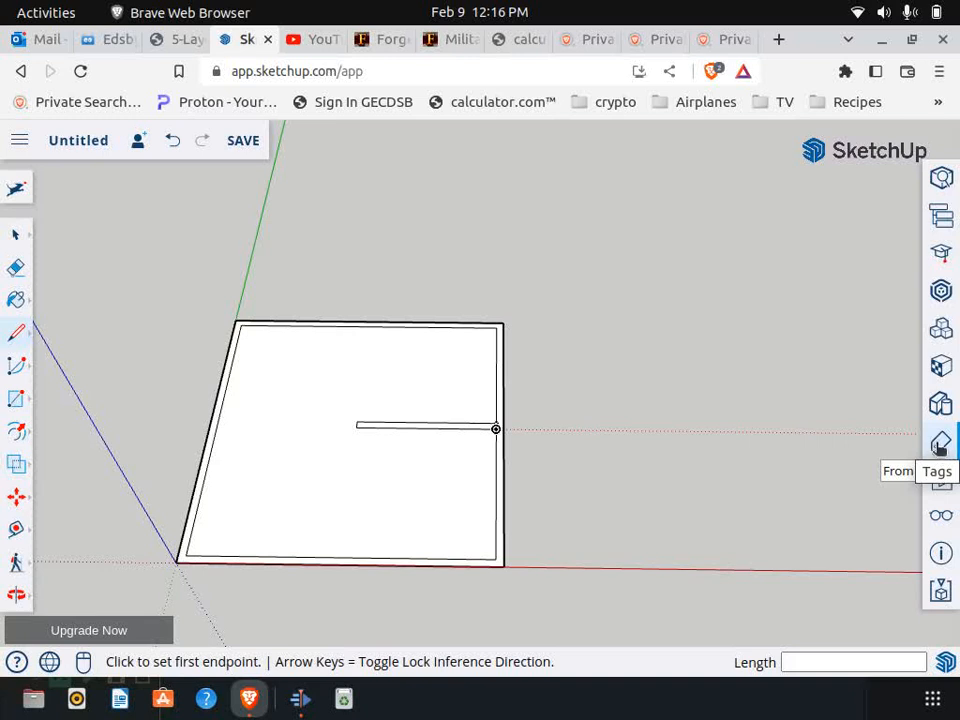
Create a tag named zero for the walls and floor.
{"action": "left_click", "coordinate": [940, 447]}
{"action": "left_click", "coordinate": [708, 256]}
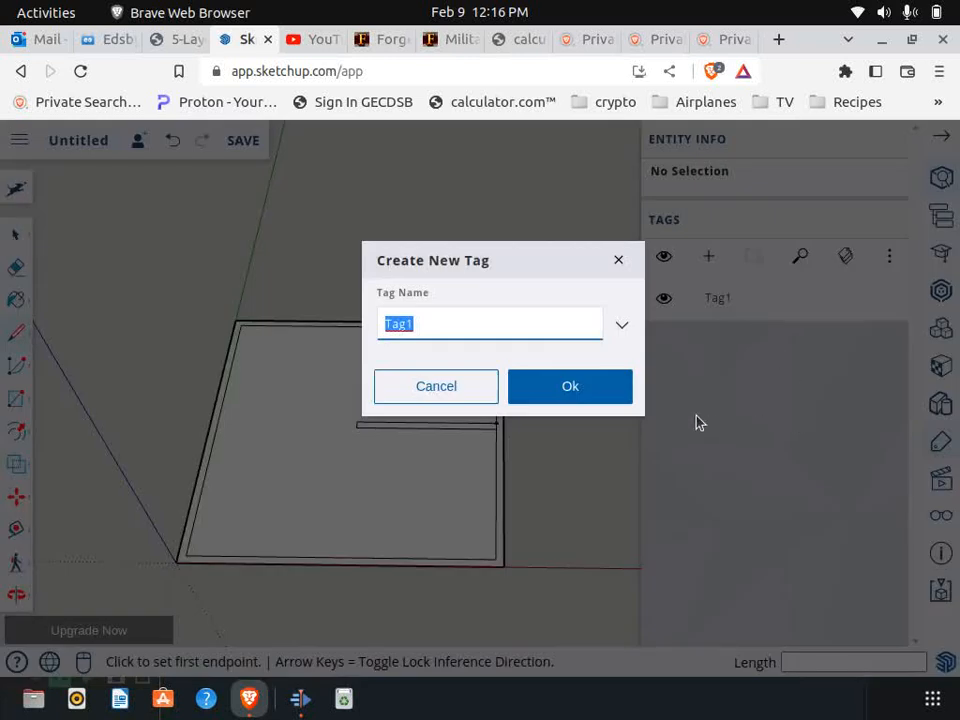
{"action": "type", "text": "zero"}
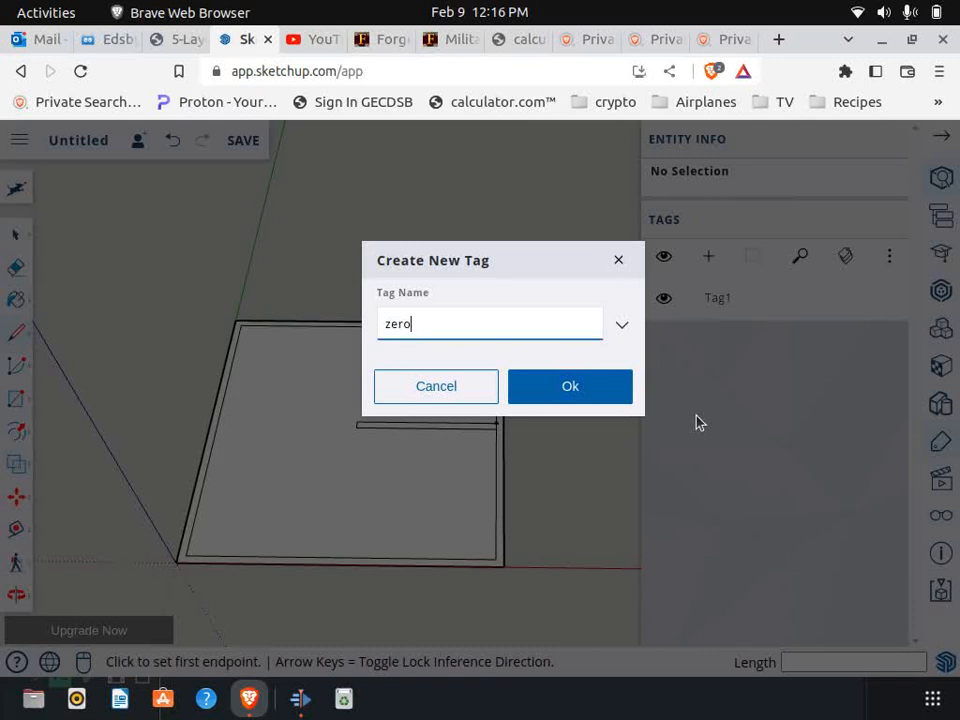
{"action": "key", "text": "Return"}
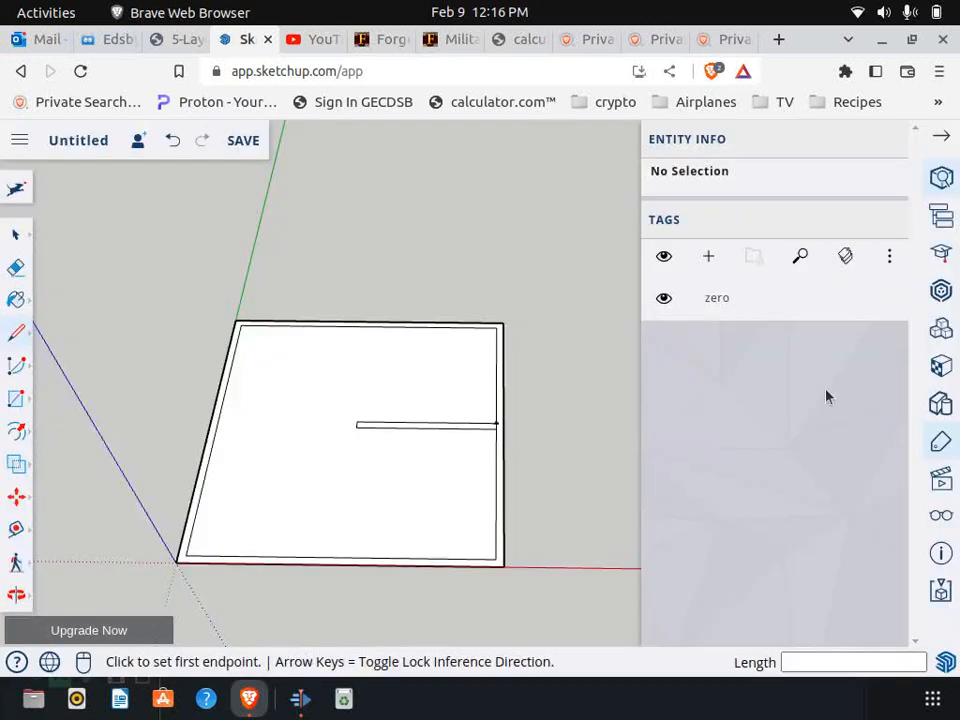
{"action": "mouse_move", "coordinate": [893, 305]}
{"action": "left_click", "coordinate": [895, 301]}
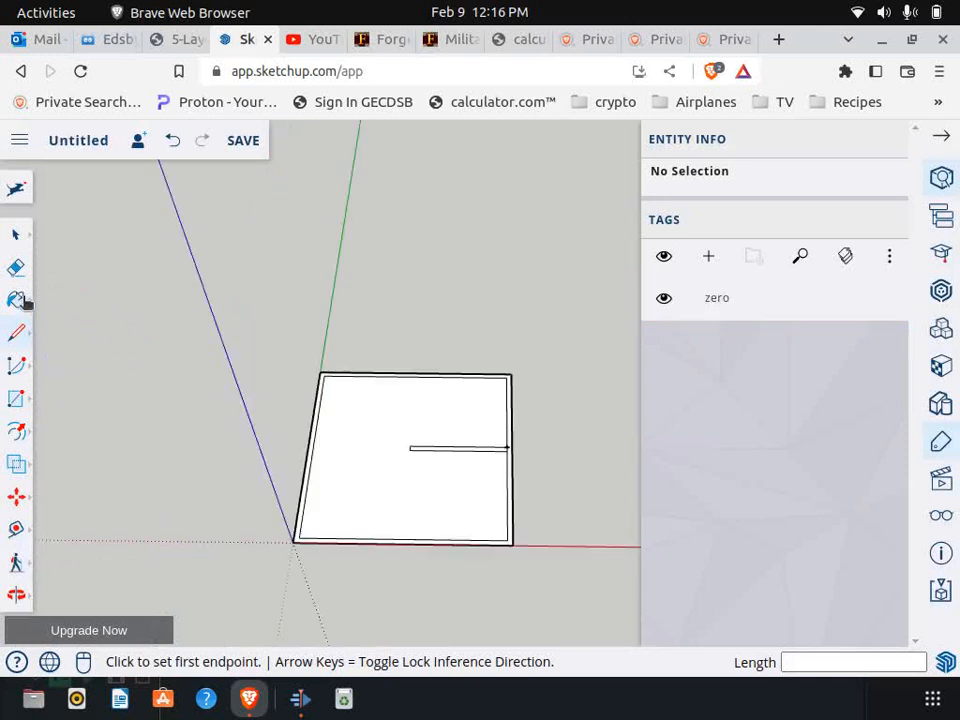
Select the whole floor and wall geometry and assign it to the zero tag.
{"action": "left_click", "coordinate": [16, 233]}
{"action": "left_click_drag", "start_coordinate": [238, 302], "coordinate": [574, 606]}
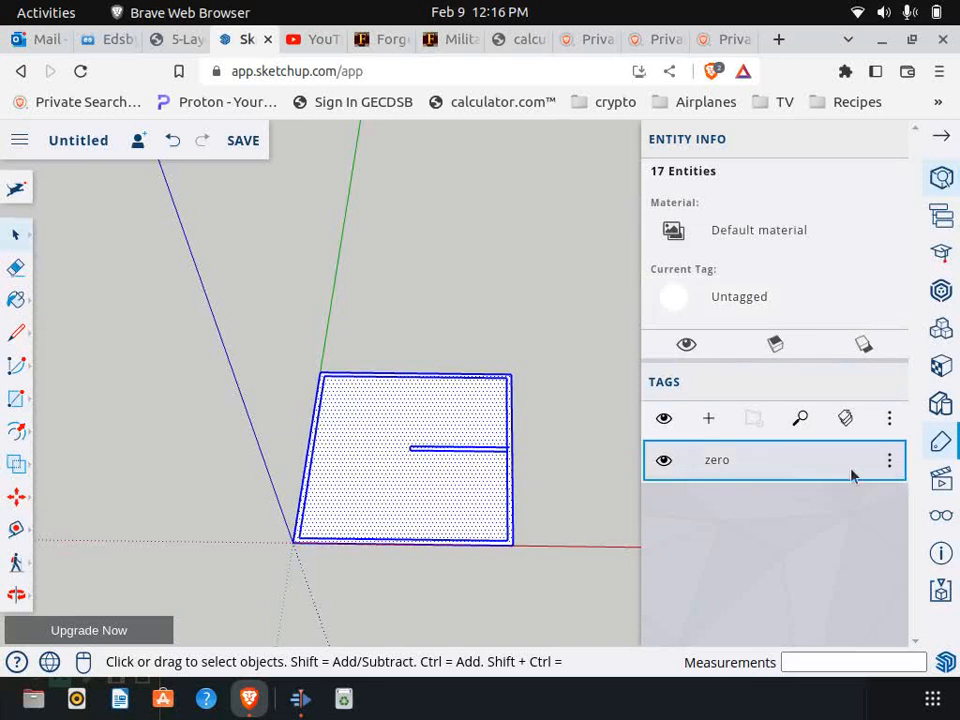
{"action": "left_click", "coordinate": [889, 460]}
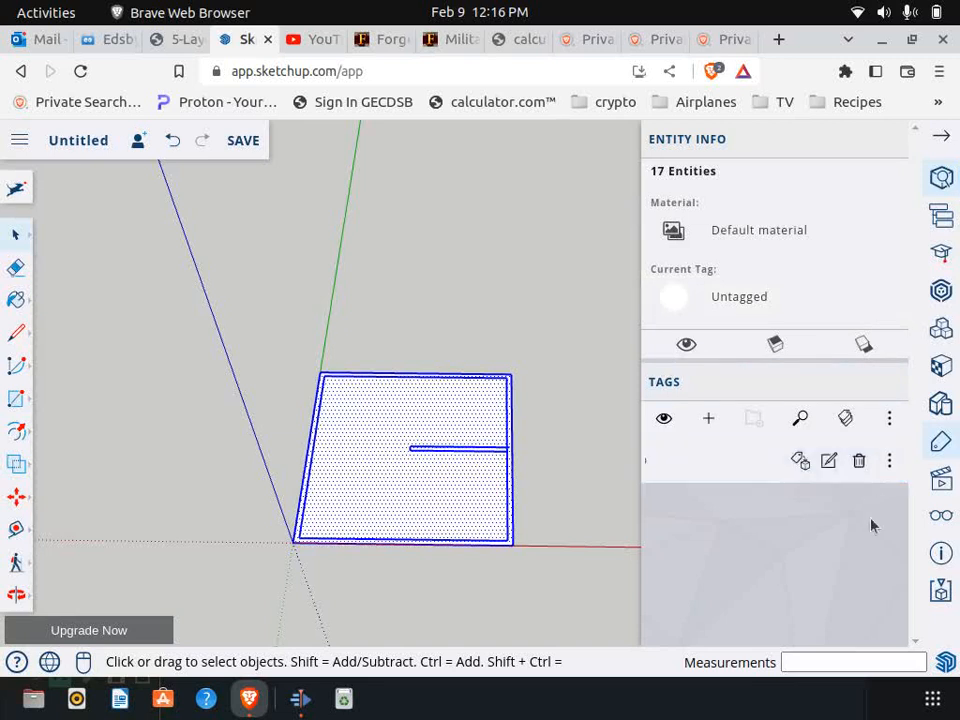
{"action": "left_click", "coordinate": [800, 462]}
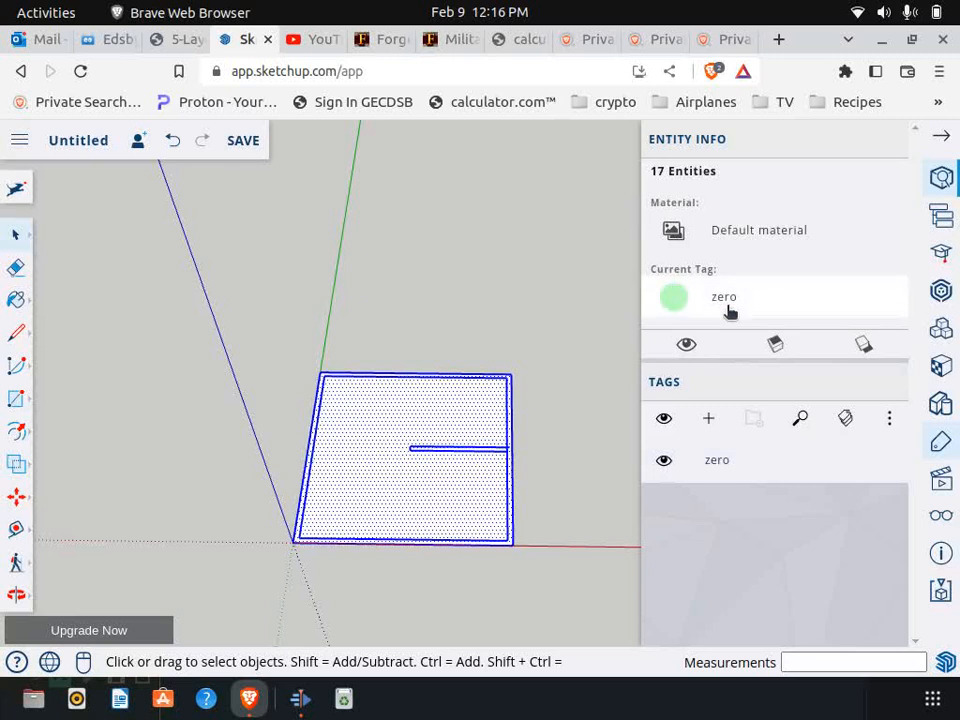
{"action": "left_click", "coordinate": [144, 308]}
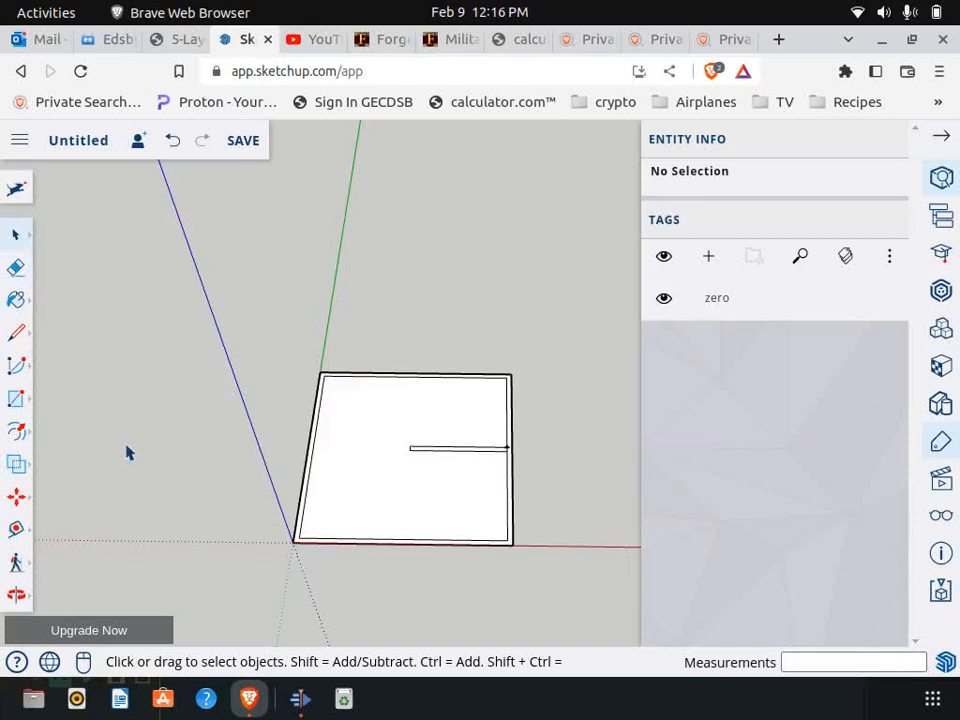
Check which tag is assigned to the floor plan's geometry, as a whole and for the far wall's inner edge.
{"action": "left_click_drag", "start_coordinate": [249, 313], "coordinate": [562, 570]}
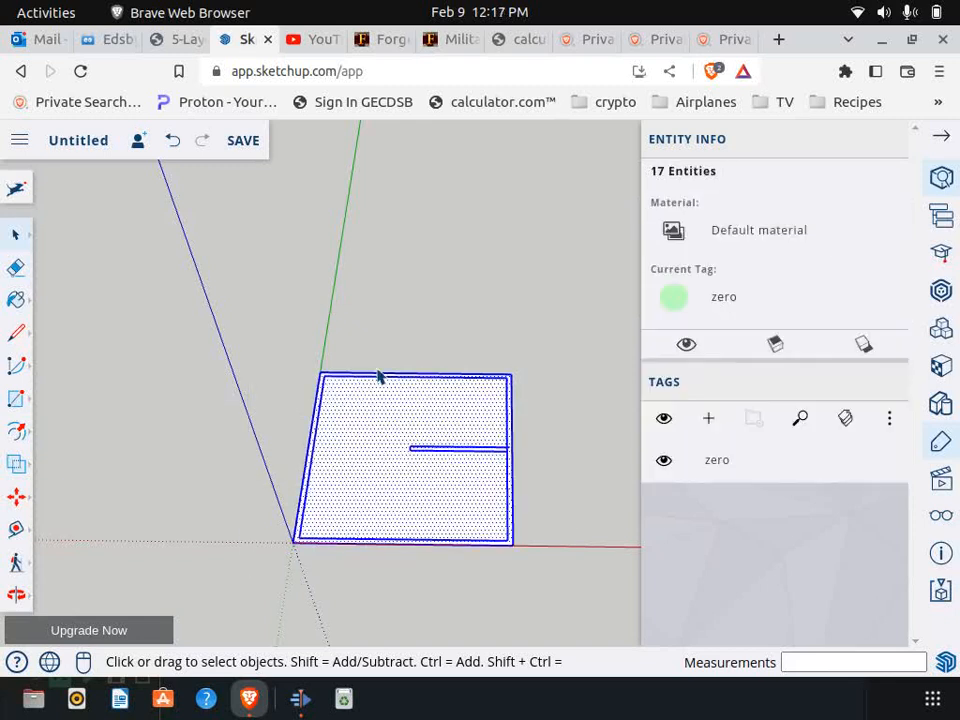
{"action": "left_click", "coordinate": [189, 476]}
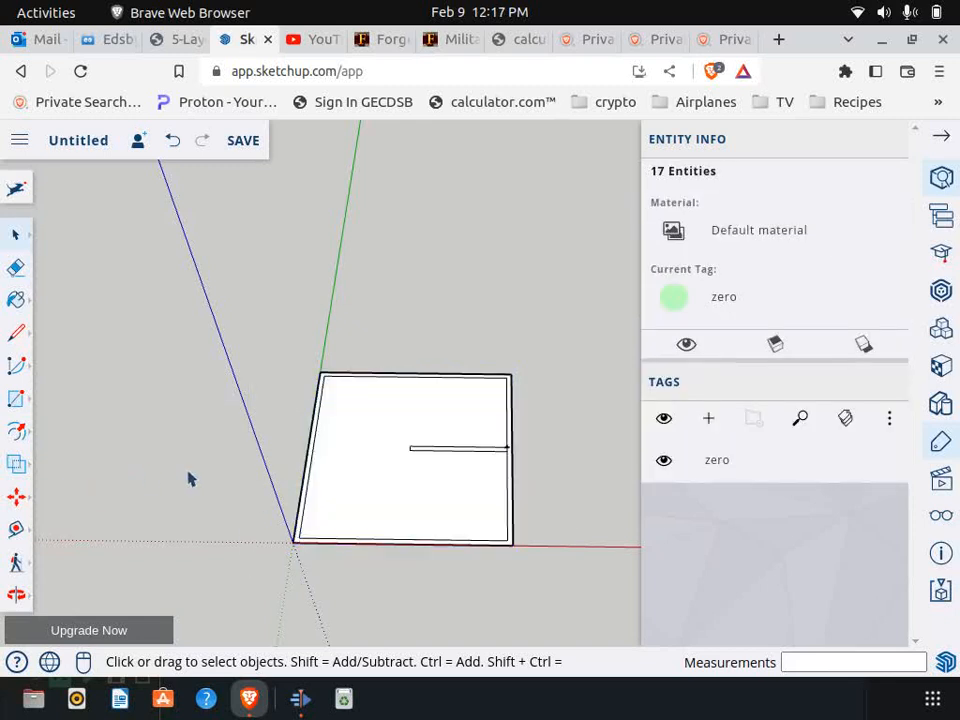
{"action": "left_click", "coordinate": [388, 380]}
{"action": "right_click", "coordinate": [388, 380]}
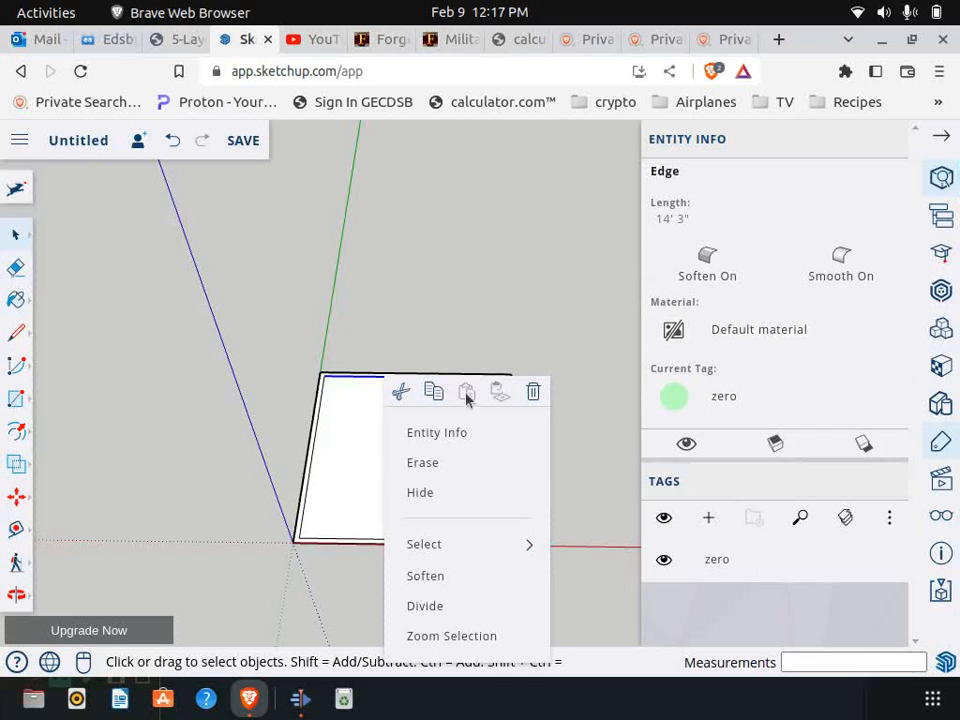
{"action": "left_click", "coordinate": [414, 431]}
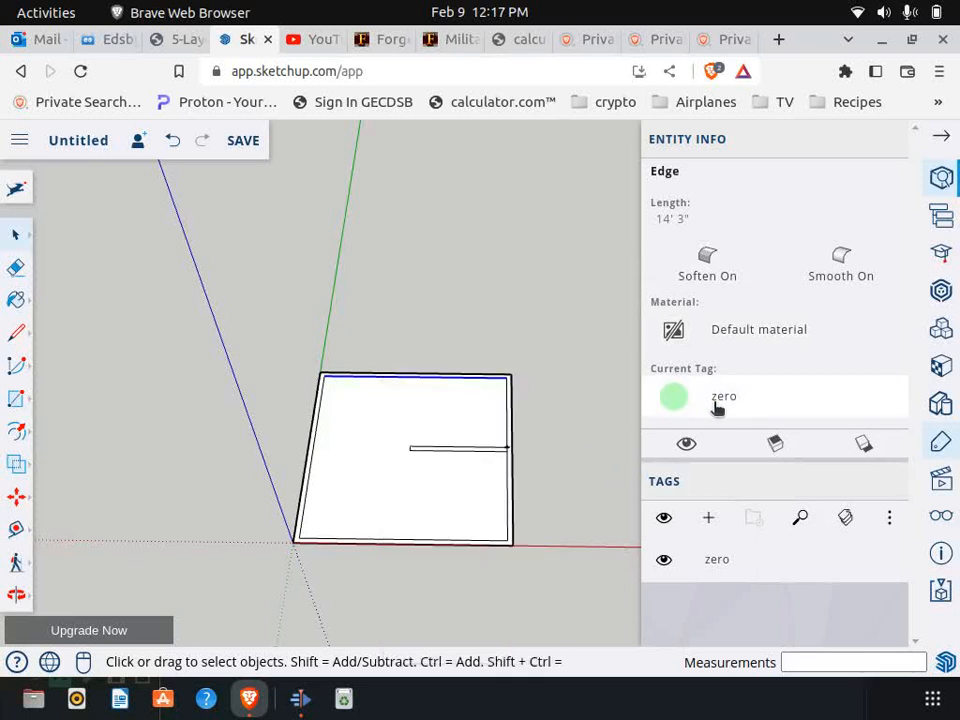
{"action": "left_click", "coordinate": [712, 562]}
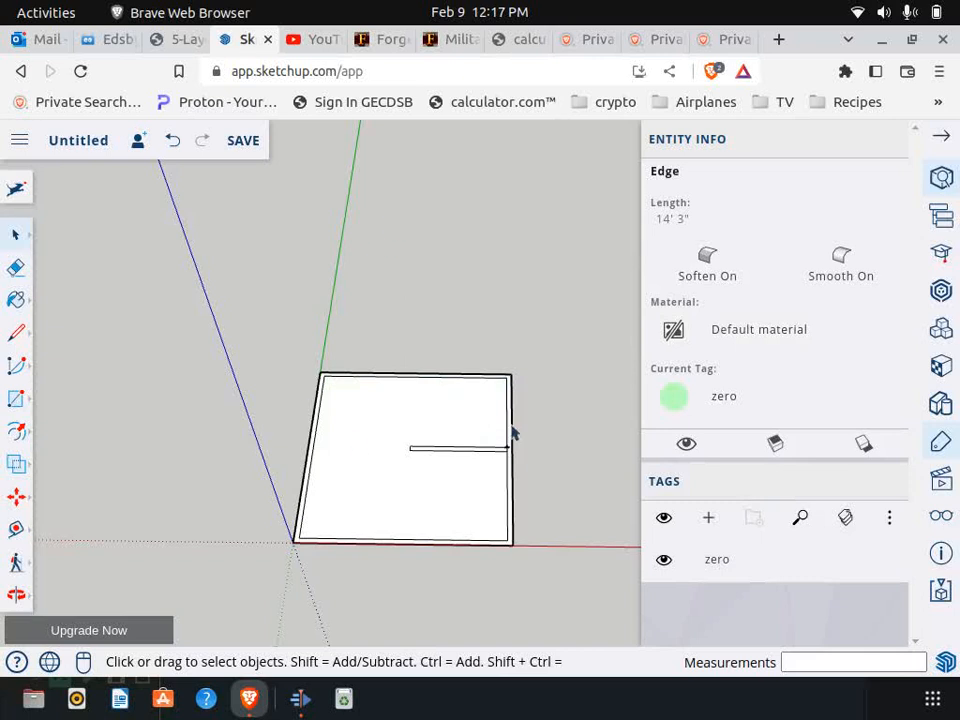
{"action": "left_click", "coordinate": [230, 475]}
{"action": "scroll", "coordinate": [108, 454], "scroll_direction": "down", "scroll_amount": 1}
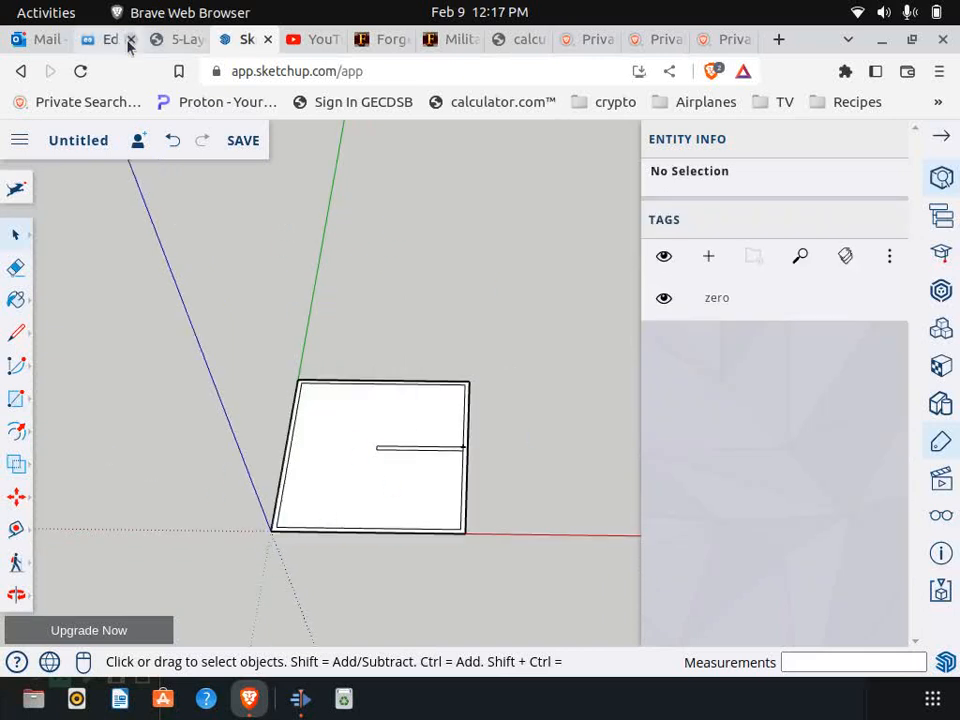
Check the layer labels in the 5-Layers PDF, then create tags named Furniture and Kitchen in SketchUp.
{"action": "left_click", "coordinate": [178, 40]}
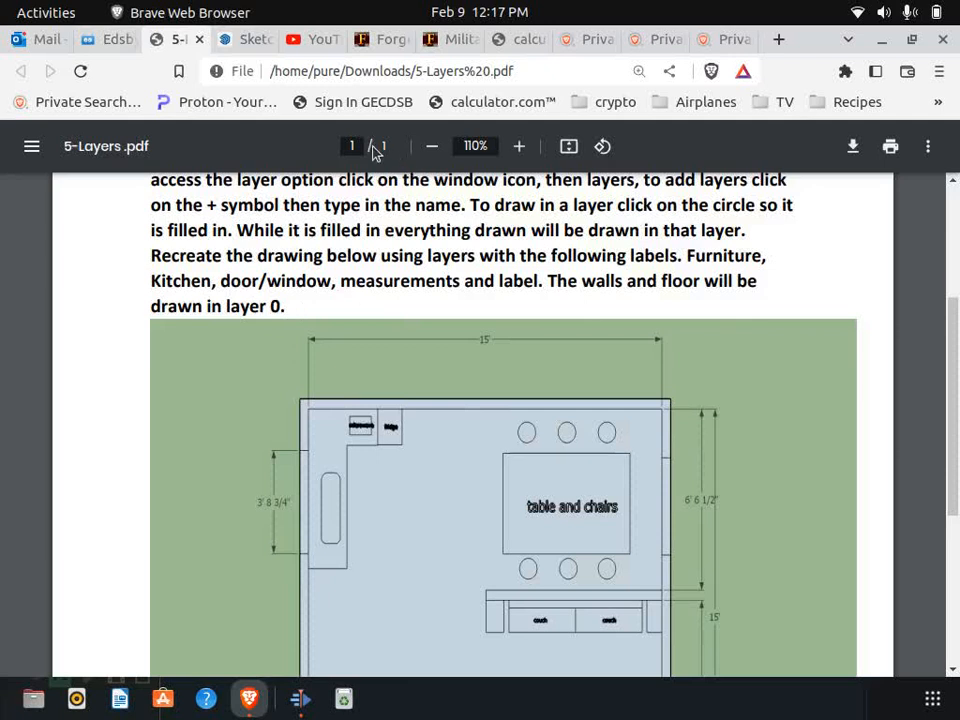
{"action": "left_click", "coordinate": [249, 45]}
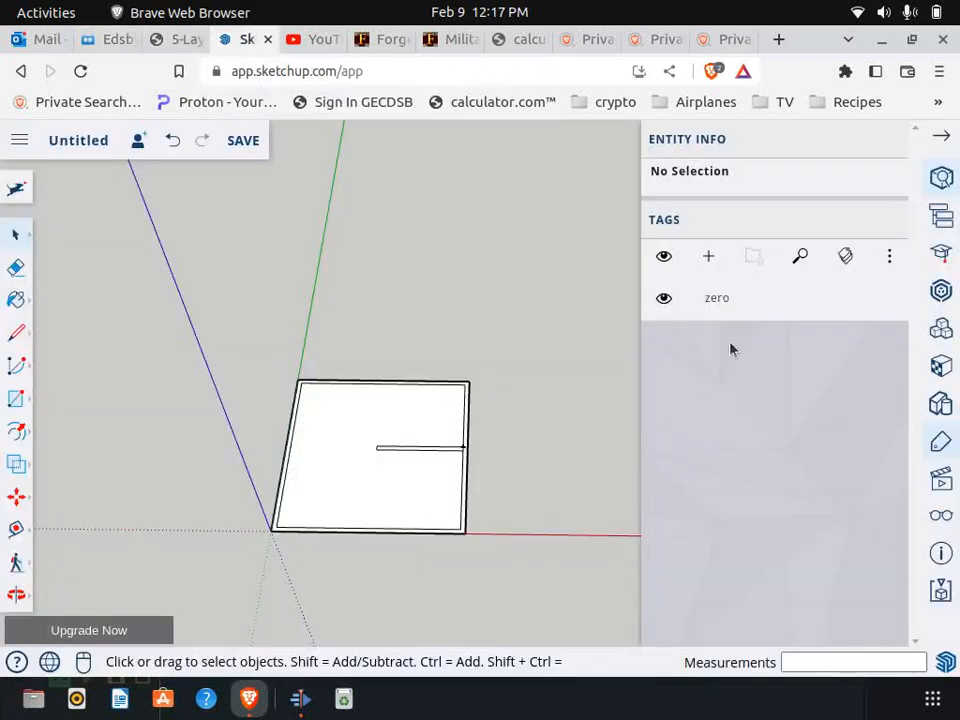
{"action": "left_click", "coordinate": [708, 256]}
{"action": "type", "text": "Furnitu"}
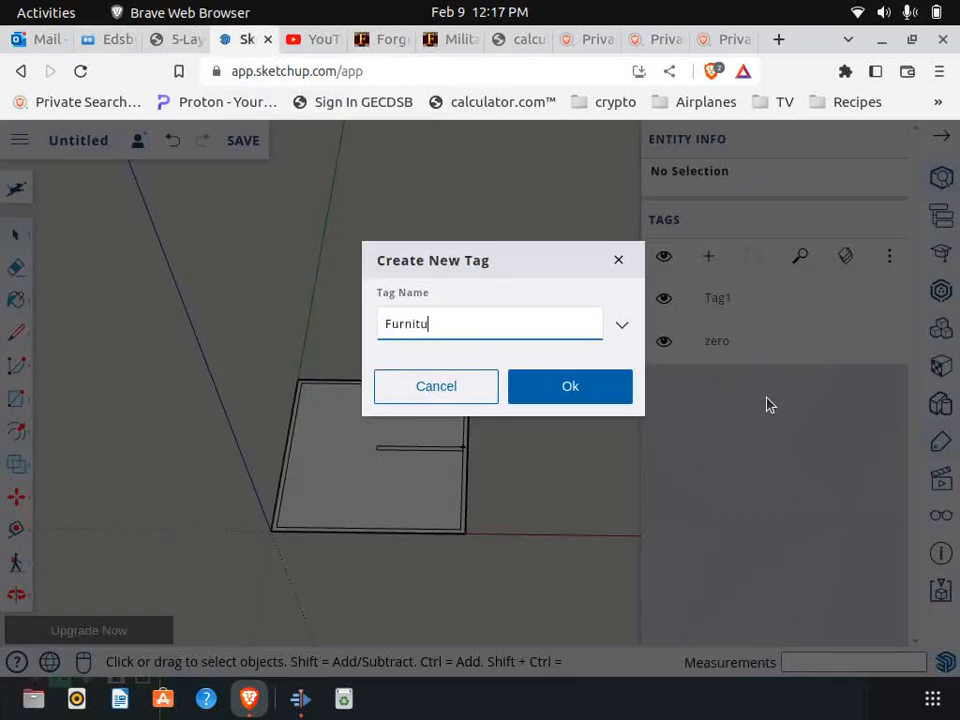
{"action": "type", "text": "re"}
{"action": "key", "text": "Return"}
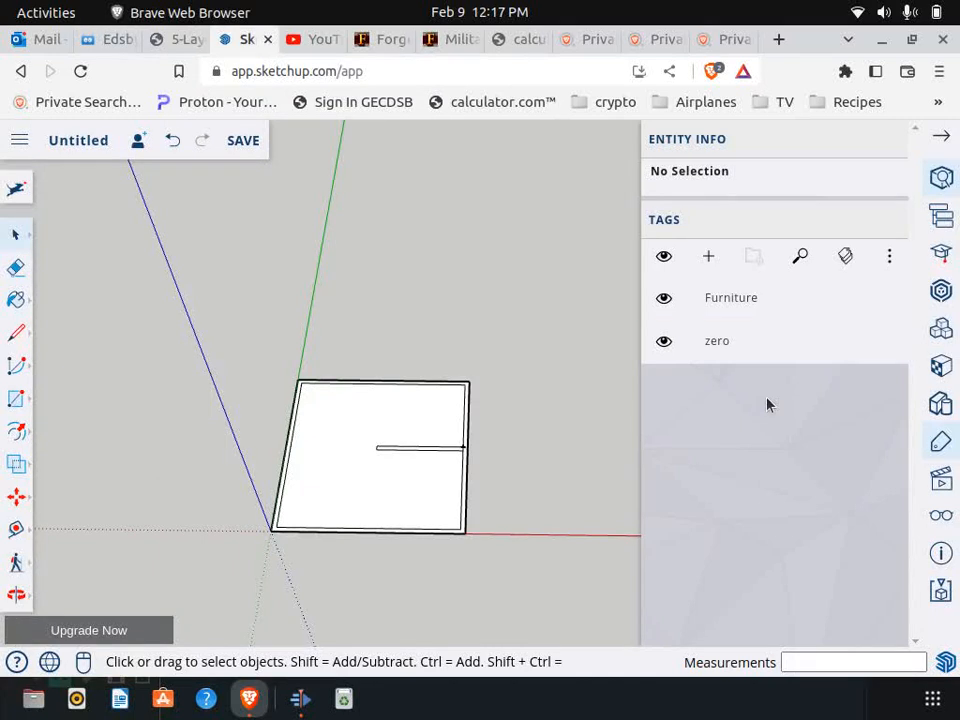
{"action": "left_click", "coordinate": [708, 258]}
{"action": "type", "text": "Kitchen"}
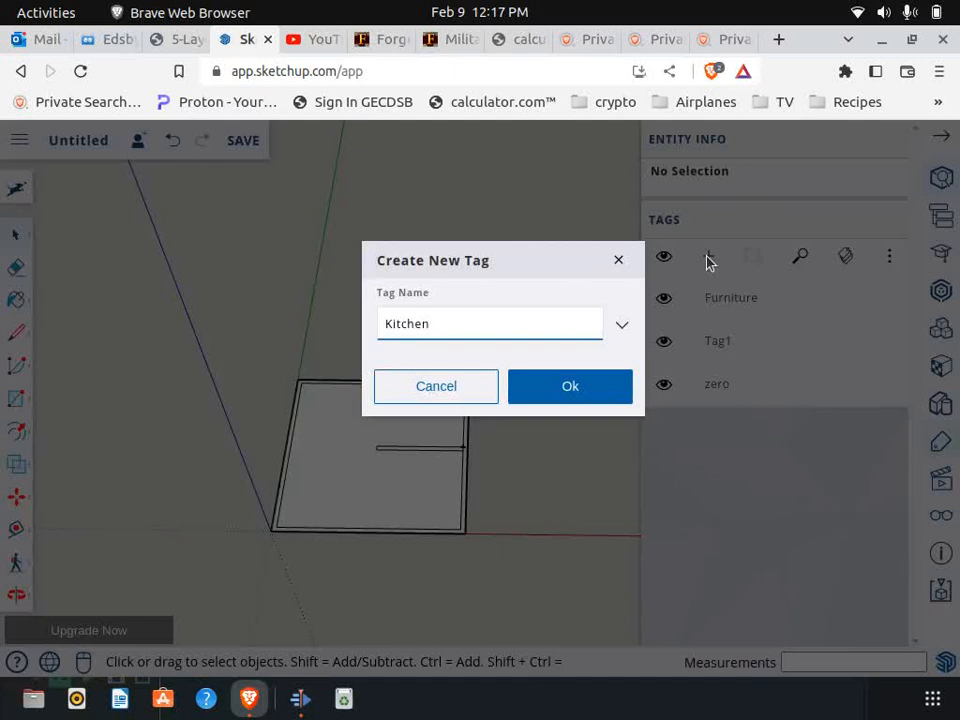
{"action": "key", "text": "Return"}
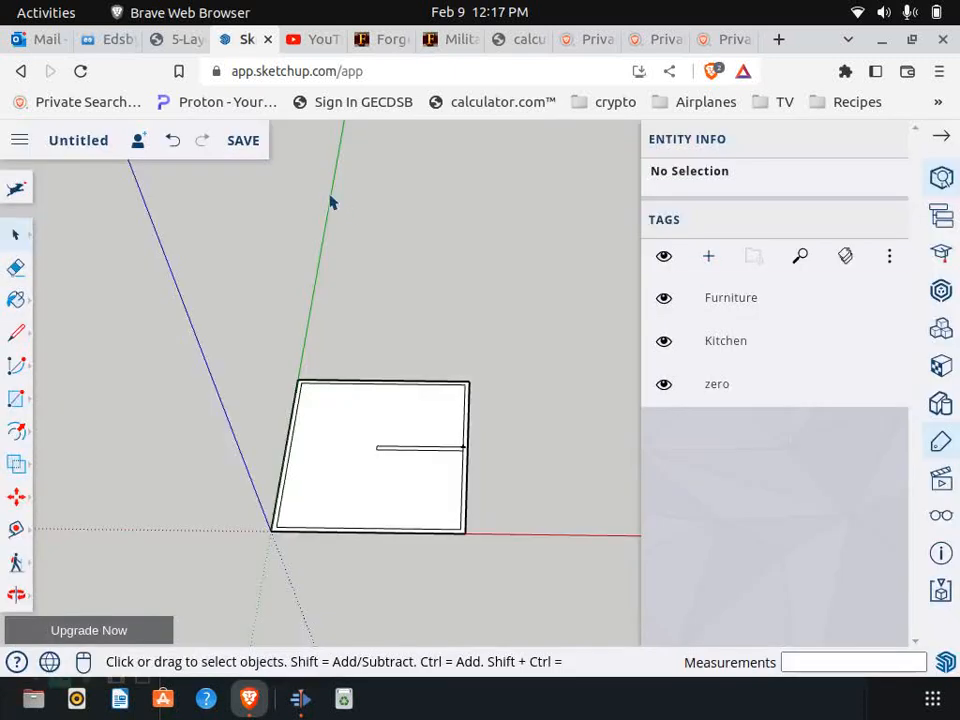
Recheck the remaining labels in the 5-Layers PDF, then create tags named Door/window, Dimensions and Labels in SketchUp.
{"action": "left_click", "coordinate": [168, 39]}
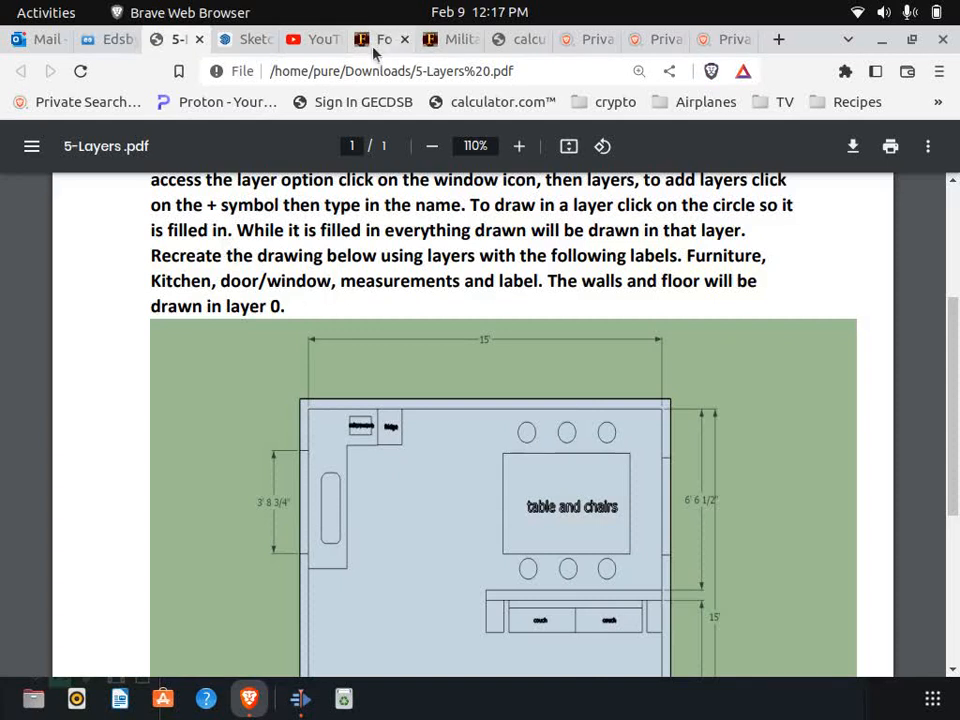
{"action": "left_click", "coordinate": [252, 40]}
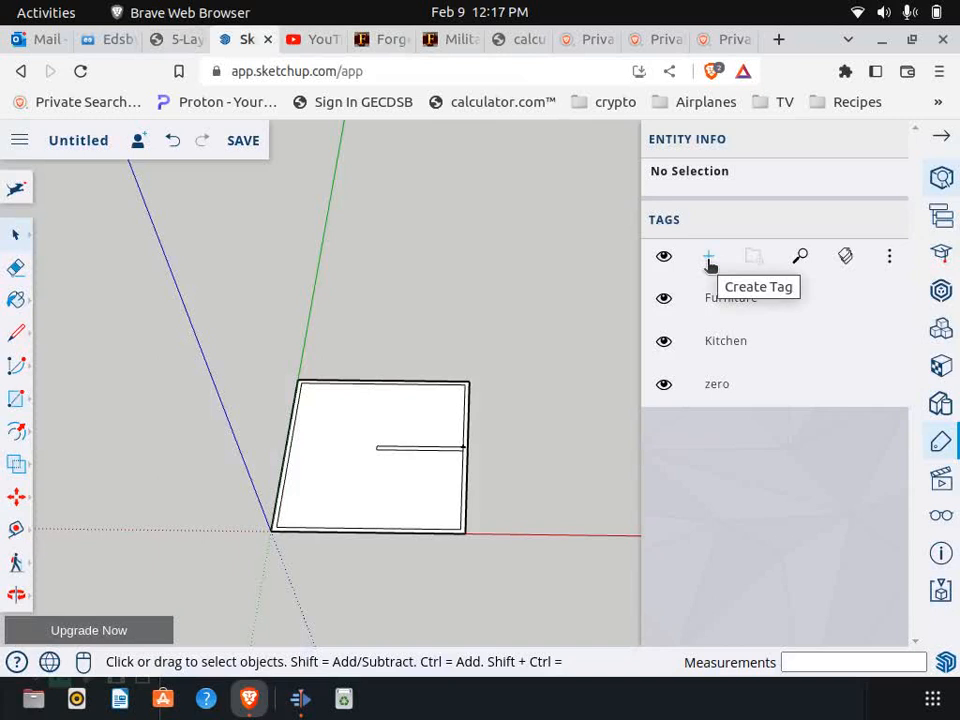
{"action": "left_click", "coordinate": [709, 260]}
{"action": "type", "text": "Door/window"}
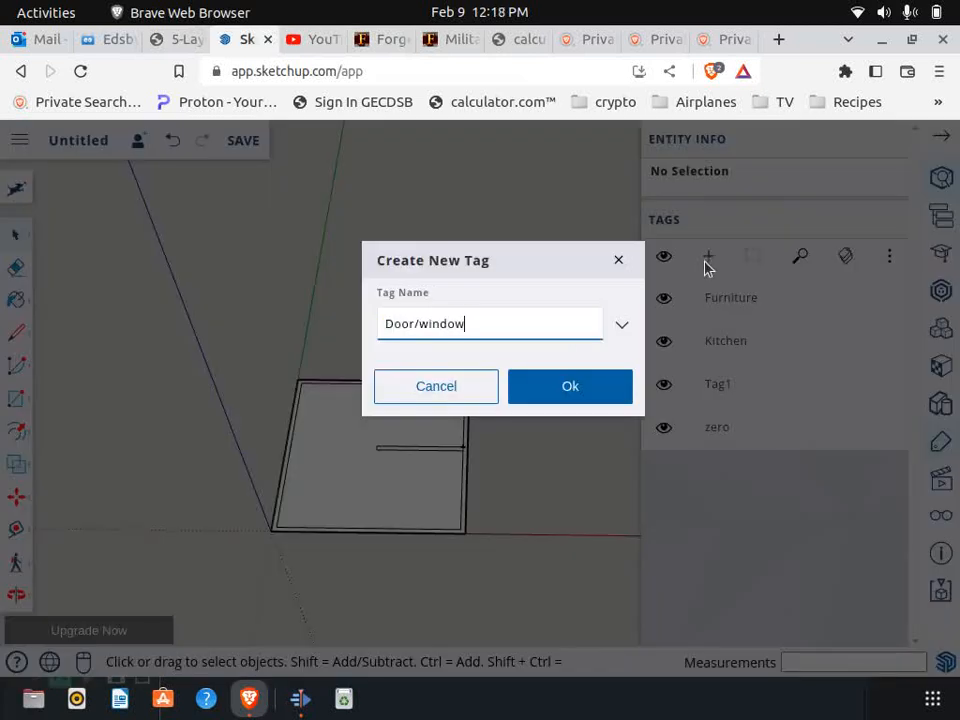
{"action": "key", "text": "Return"}
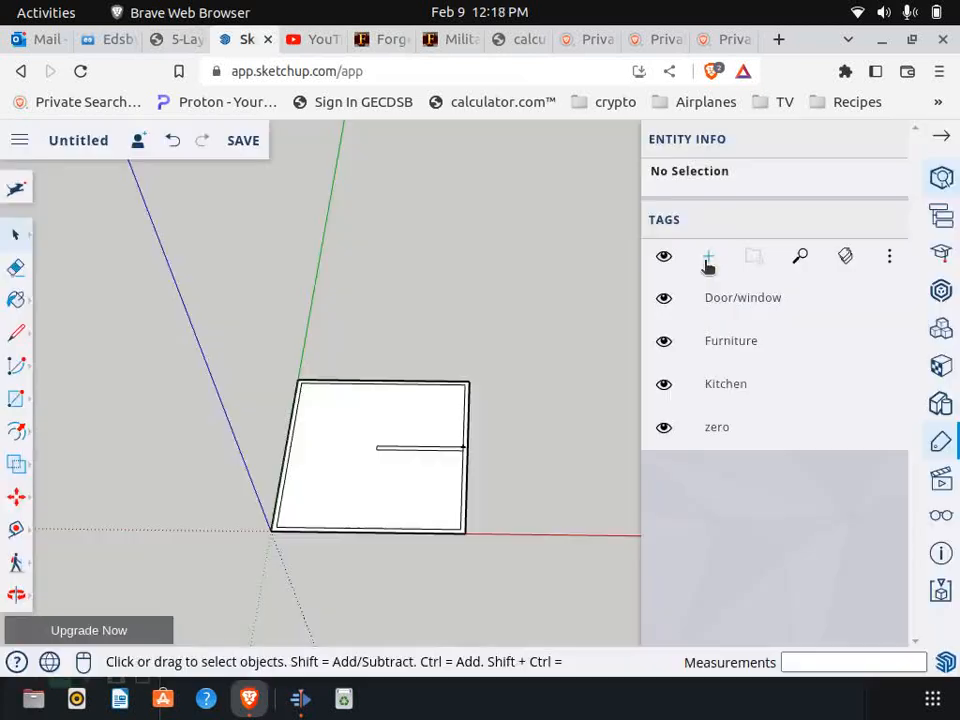
{"action": "left_click", "coordinate": [708, 260]}
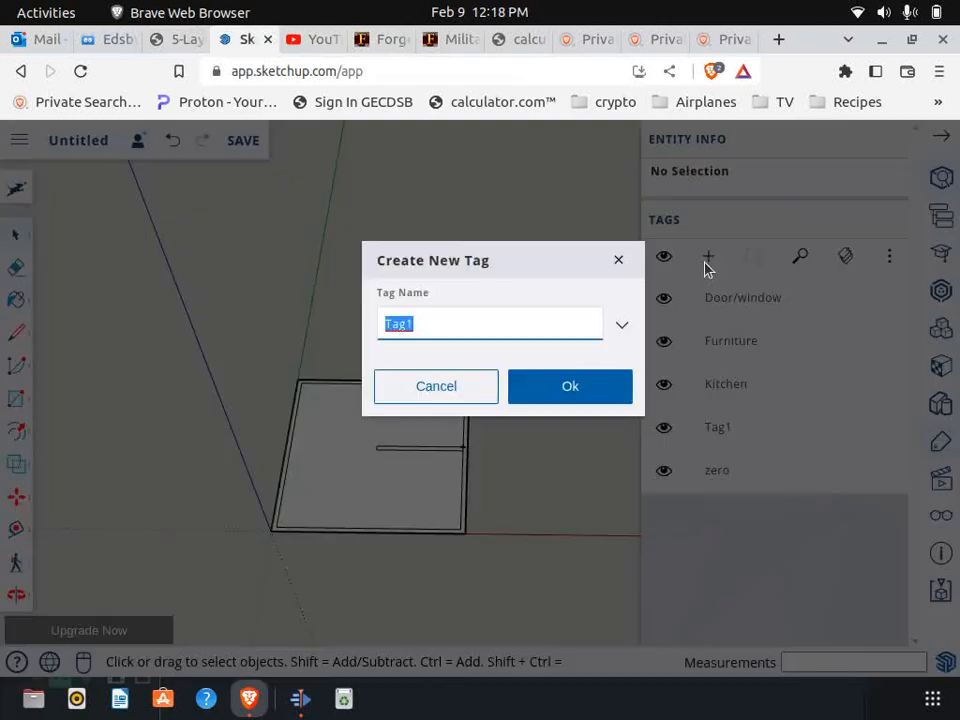
{"action": "type", "text": "Dimensions"}
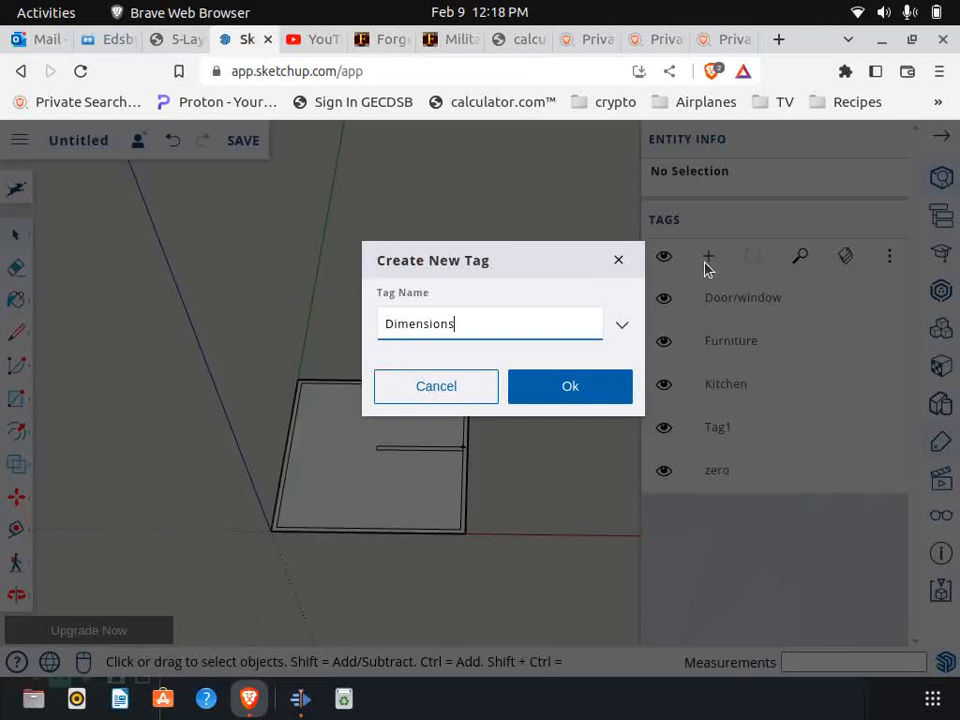
{"action": "key", "text": "Return"}
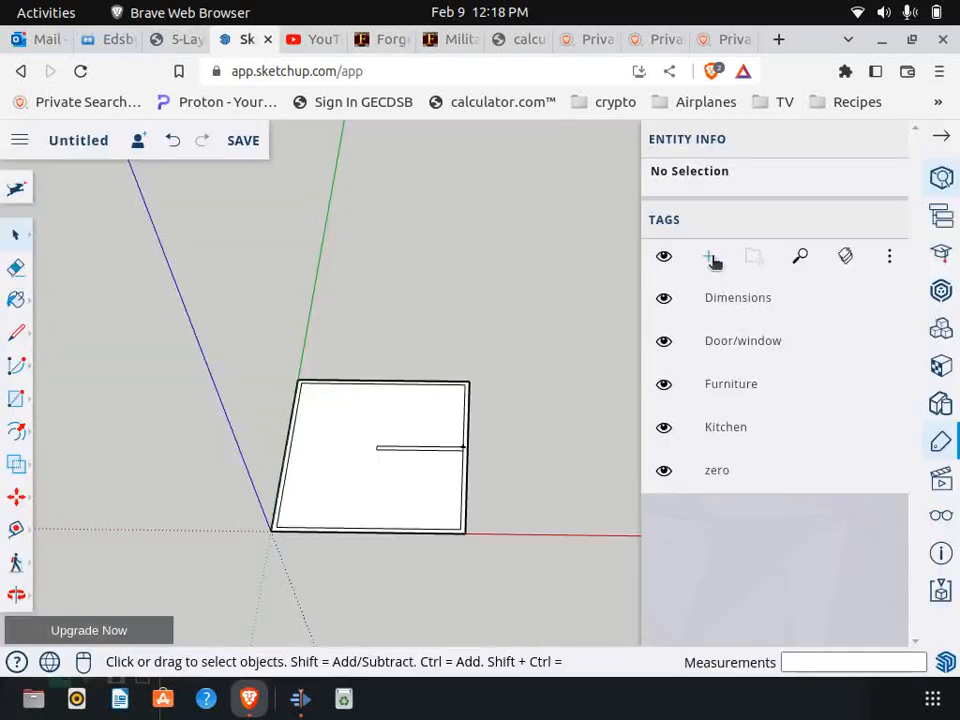
{"action": "left_click", "coordinate": [710, 258]}
{"action": "type", "text": "Labels"}
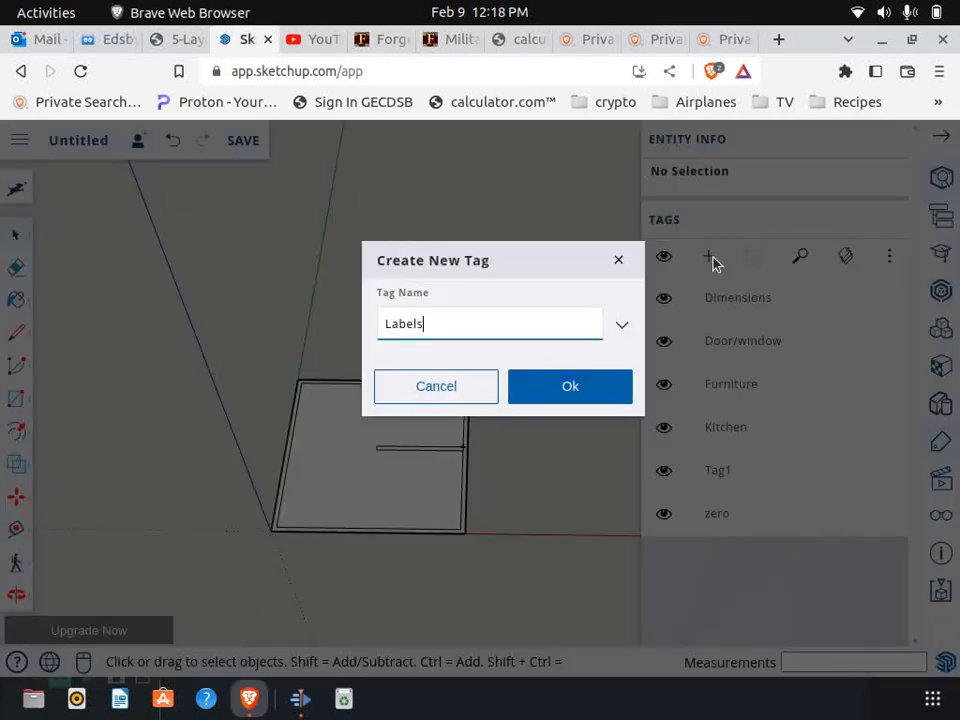
{"action": "key", "text": "Return"}
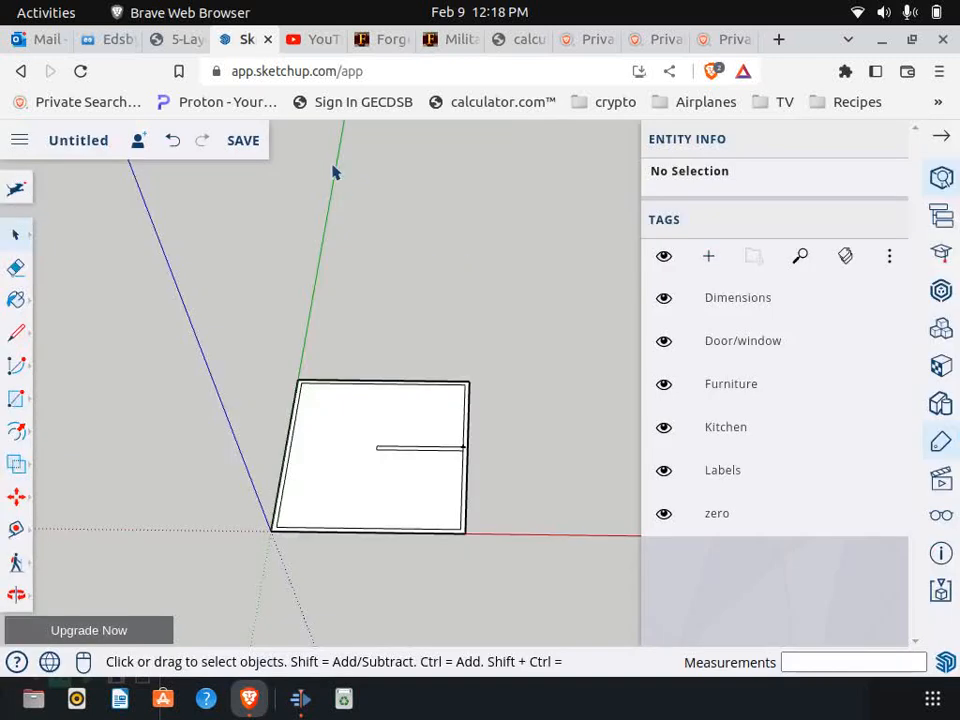
Review the furniture layout in the 5-Layers PDF, then return to the SketchUp model.
{"action": "left_click", "coordinate": [178, 40]}
{"action": "scroll", "coordinate": [515, 492], "scroll_direction": "down", "scroll_amount": 4}
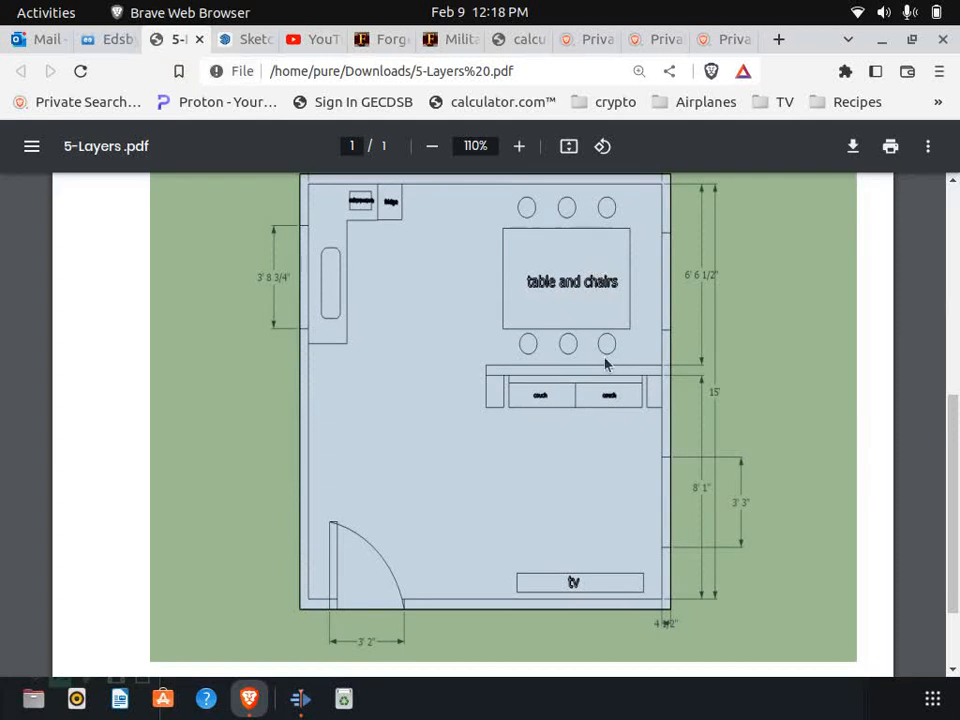
{"action": "left_click", "coordinate": [245, 40]}
Draw the table as a rectangle about 4' 9 1/2" by 2' 11 1/2" between the far wall and the partition wall.
{"action": "left_click", "coordinate": [16, 595]}
{"action": "left_click_drag", "start_coordinate": [455, 319], "coordinate": [445, 465]}
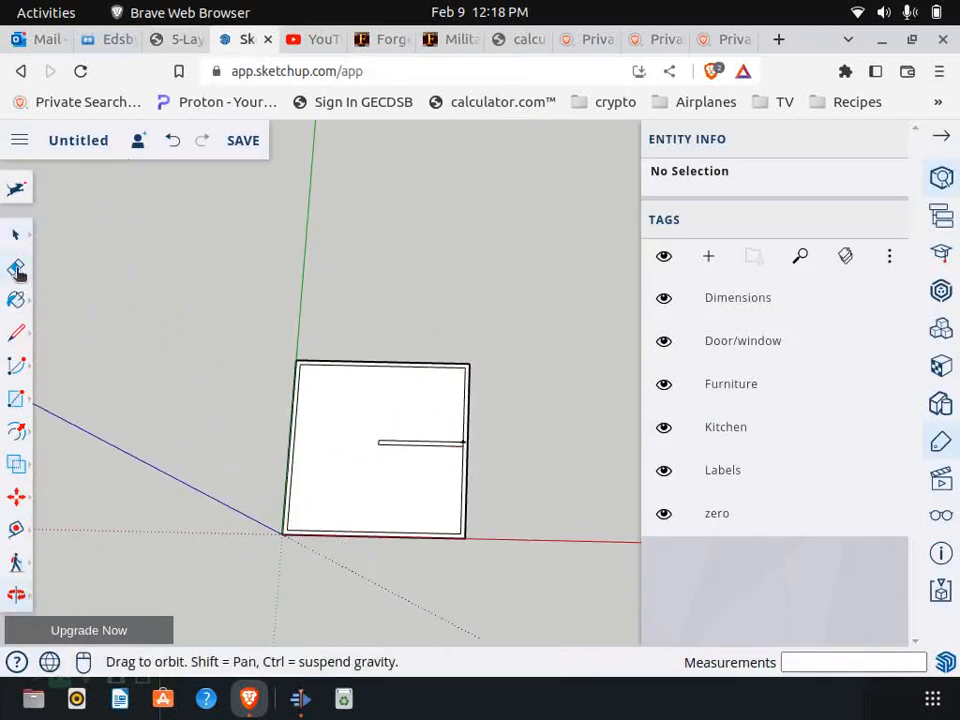
{"action": "left_click", "coordinate": [16, 234]}
{"action": "scroll", "coordinate": [474, 373], "scroll_direction": "up", "scroll_amount": 3}
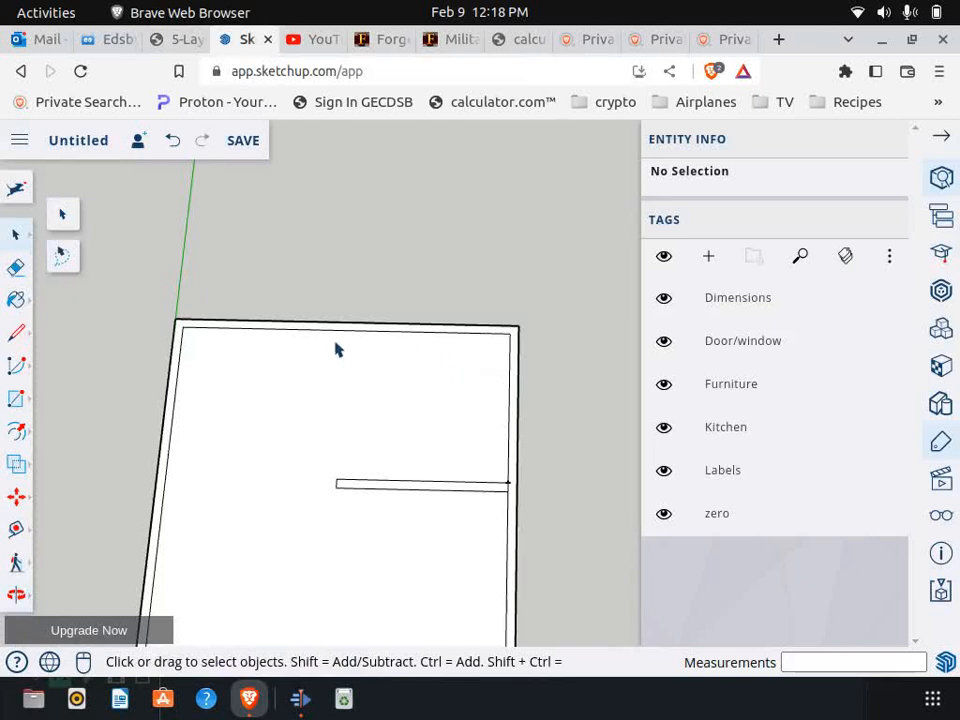
{"action": "key", "text": "r"}
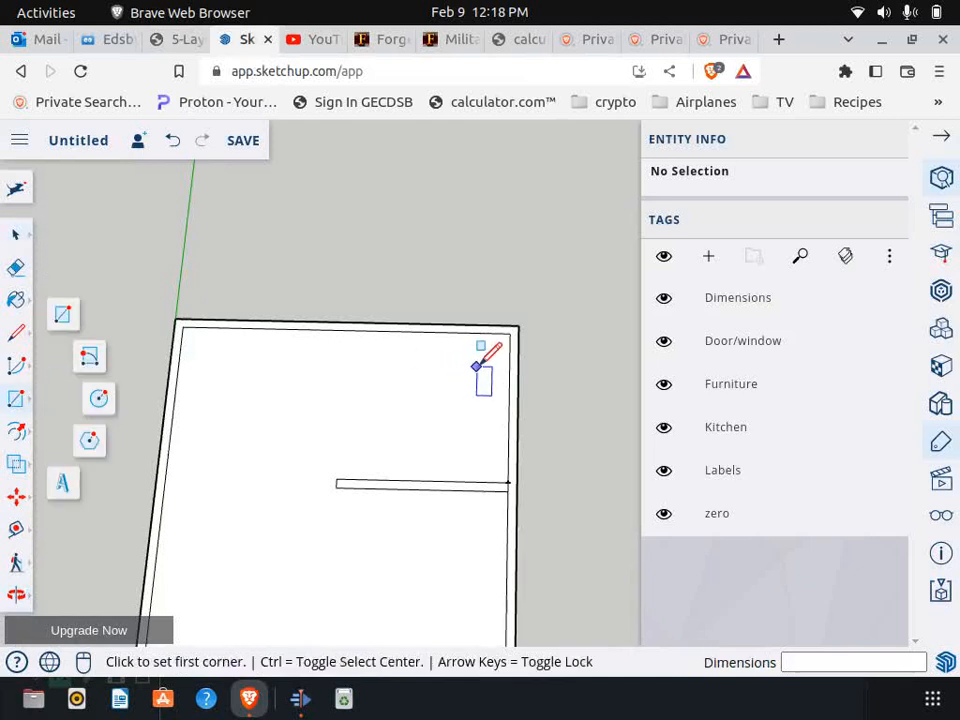
{"action": "left_click", "coordinate": [476, 366]}
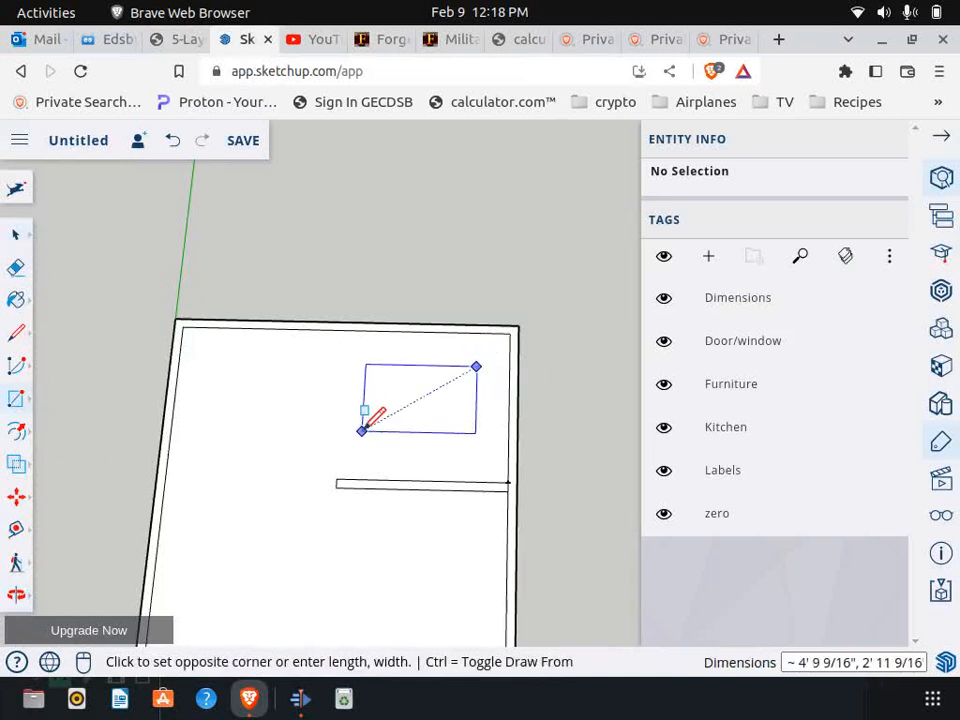
{"action": "left_click", "coordinate": [362, 431]}
Draw a chair as a circle of about 4 1/2" radius between the table's left end and the far wall.
{"action": "key", "text": "c"}
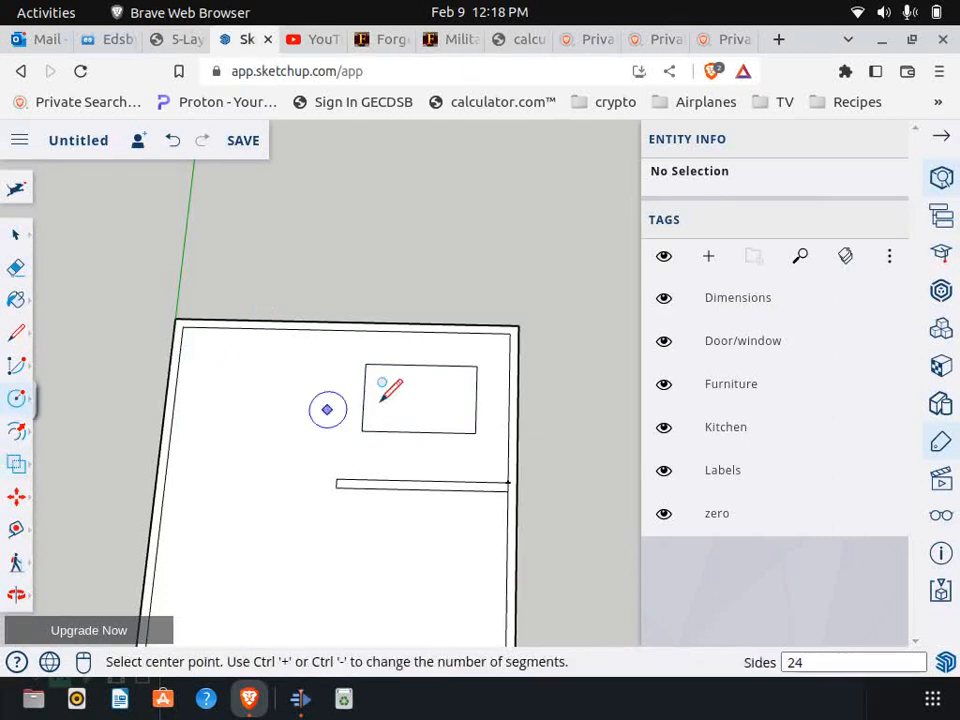
{"action": "scroll", "coordinate": [399, 380], "scroll_direction": "up", "scroll_amount": 3}
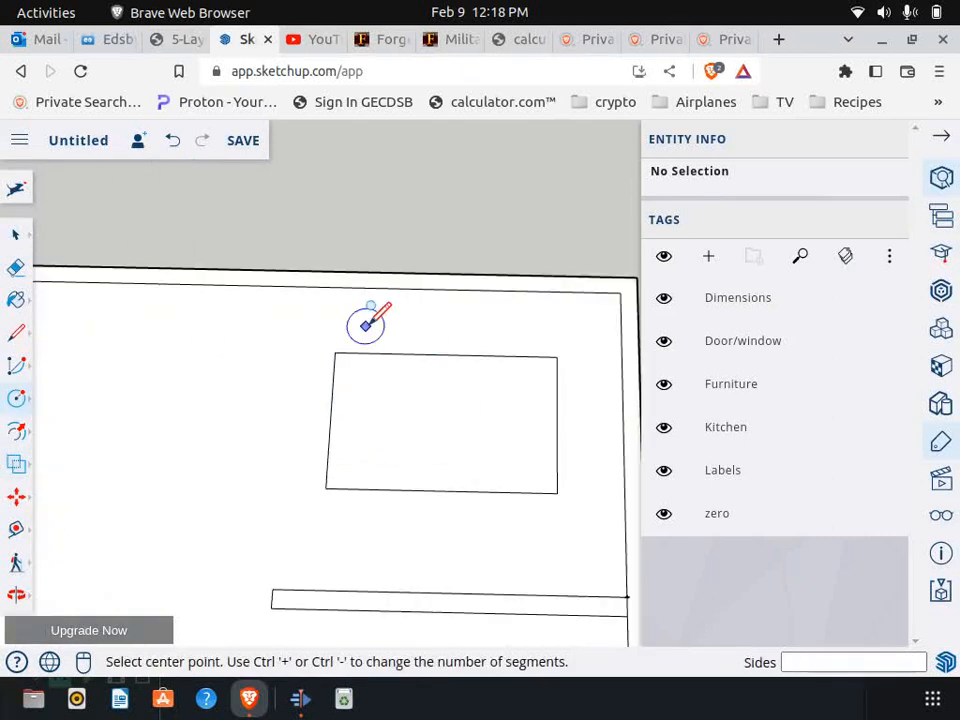
{"action": "scroll", "coordinate": [366, 323], "scroll_direction": "up", "scroll_amount": 3}
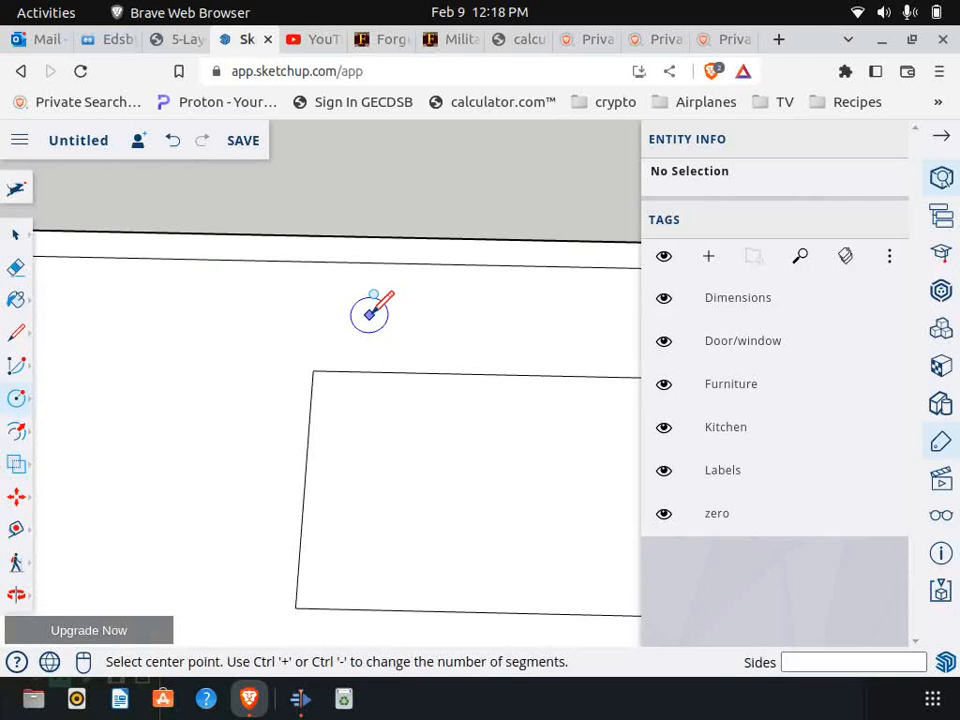
{"action": "left_click", "coordinate": [369, 314]}
{"action": "left_click", "coordinate": [397, 313]}
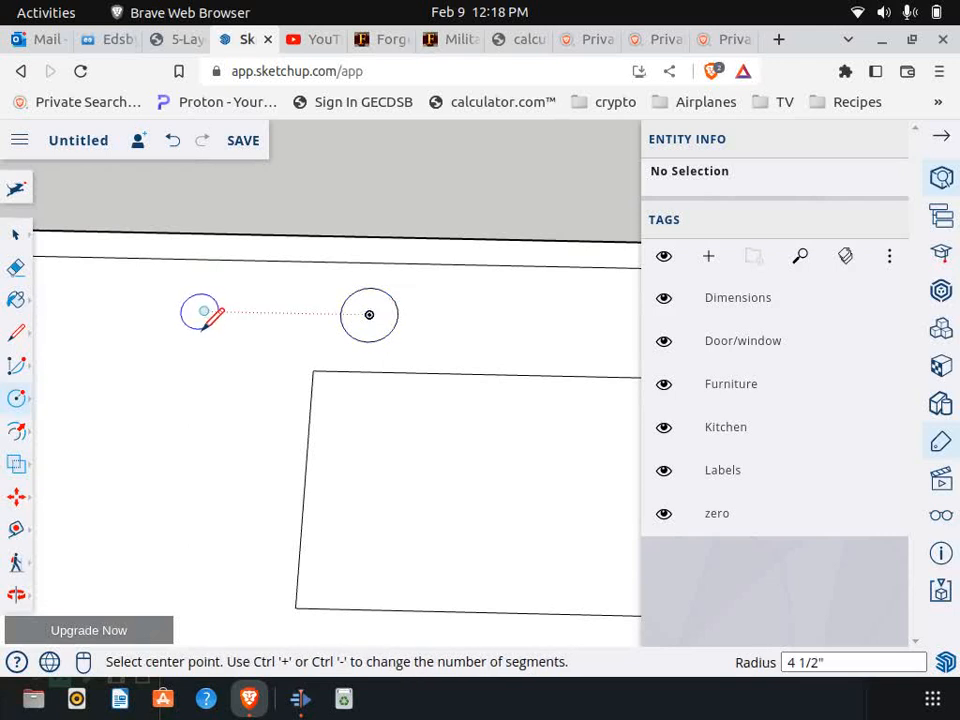
{"action": "scroll", "coordinate": [200, 318], "scroll_direction": "down", "scroll_amount": 3}
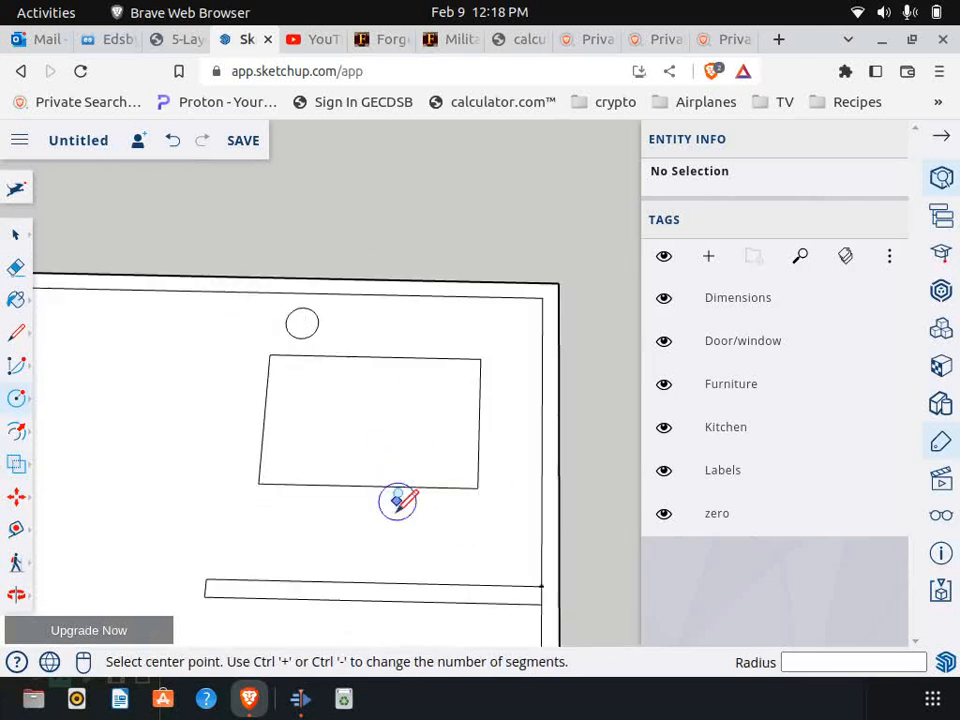
Select the whole chair circle, edge and face, and make it a component.
{"action": "left_click", "coordinate": [15, 234]}
{"action": "scroll", "coordinate": [285, 312], "scroll_direction": "up", "scroll_amount": 2}
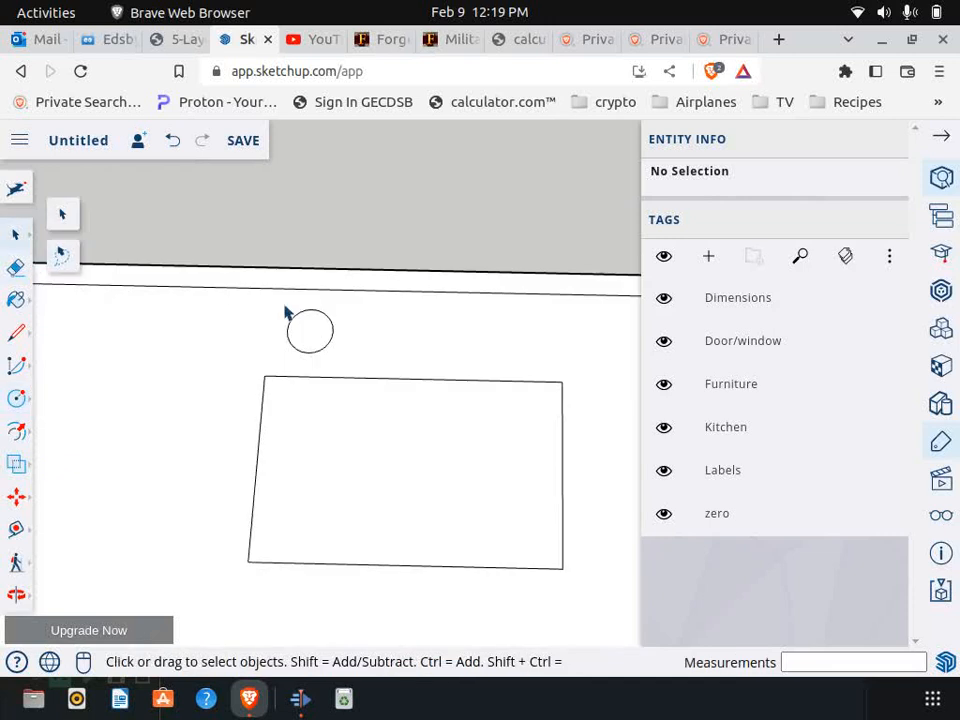
{"action": "scroll", "coordinate": [285, 312], "scroll_direction": "up", "scroll_amount": 1}
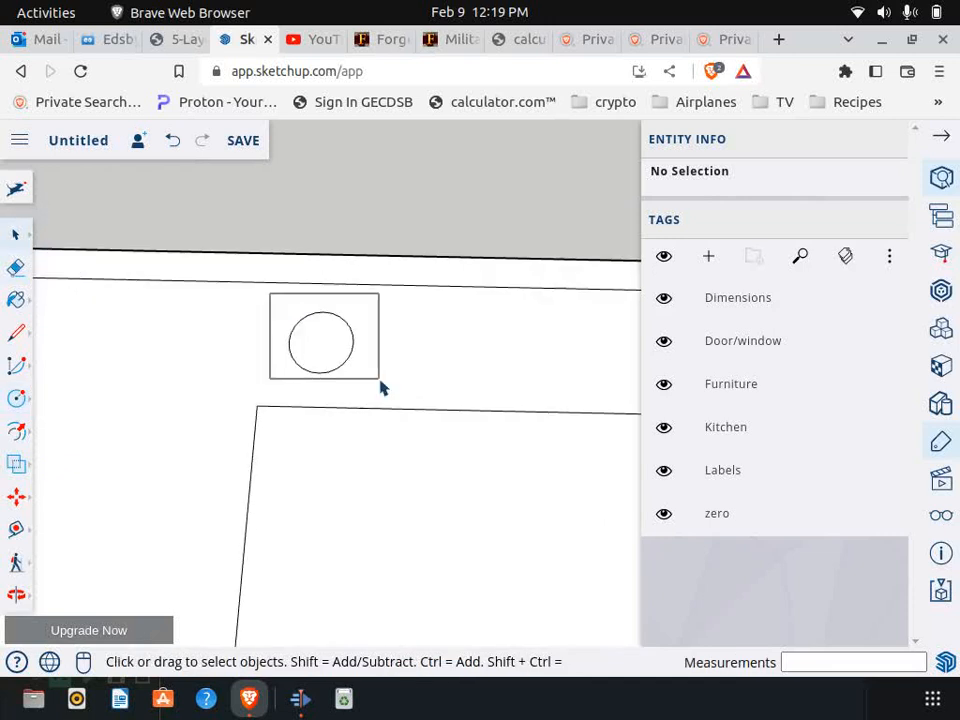
{"action": "left_click", "coordinate": [381, 388]}
{"action": "right_click", "coordinate": [323, 377]}
{"action": "mouse_move", "coordinate": [364, 373]}
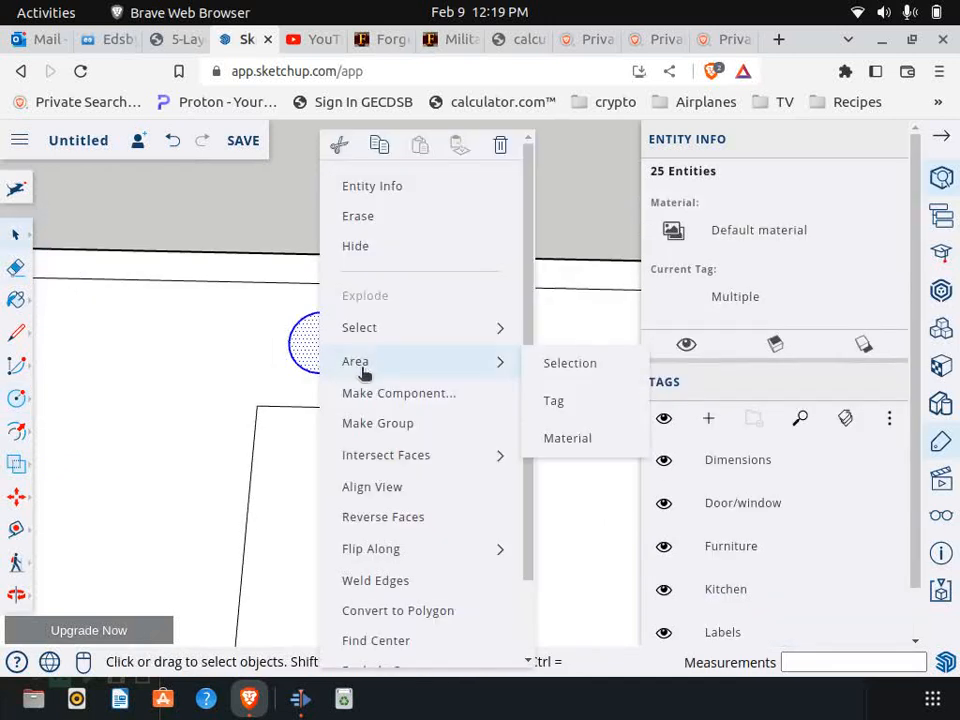
{"action": "left_click", "coordinate": [400, 396]}
{"action": "left_click", "coordinate": [616, 609]}
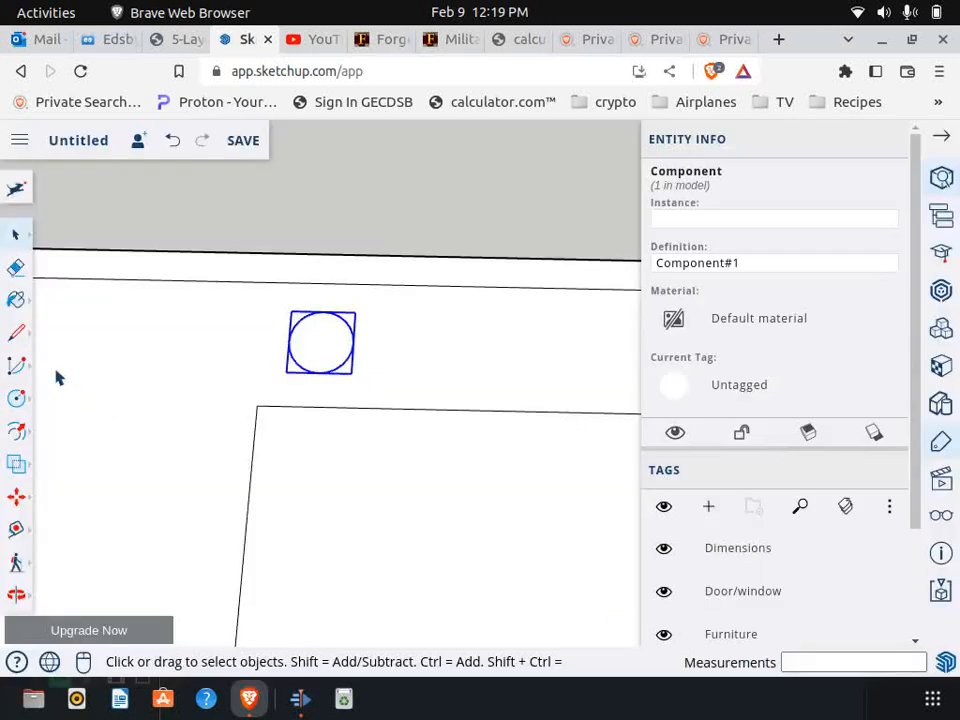
Copy the chair component along the table's far side and divide the spacing with /2 to make three evenly spaced chairs.
{"action": "scroll", "coordinate": [44, 471], "scroll_direction": "down", "scroll_amount": 2}
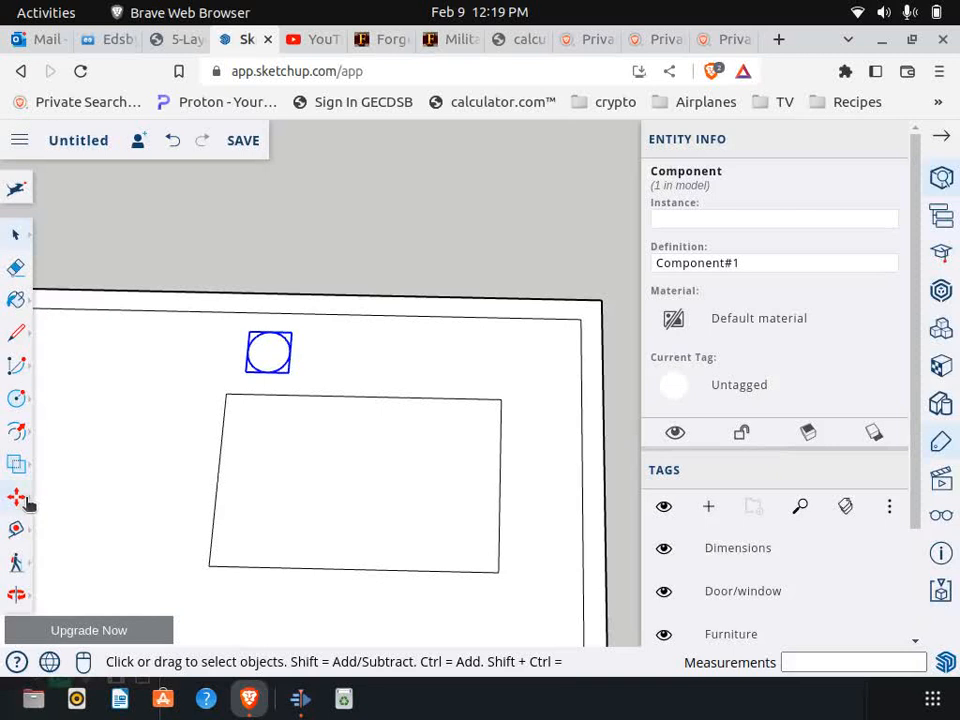
{"action": "left_click", "coordinate": [16, 496]}
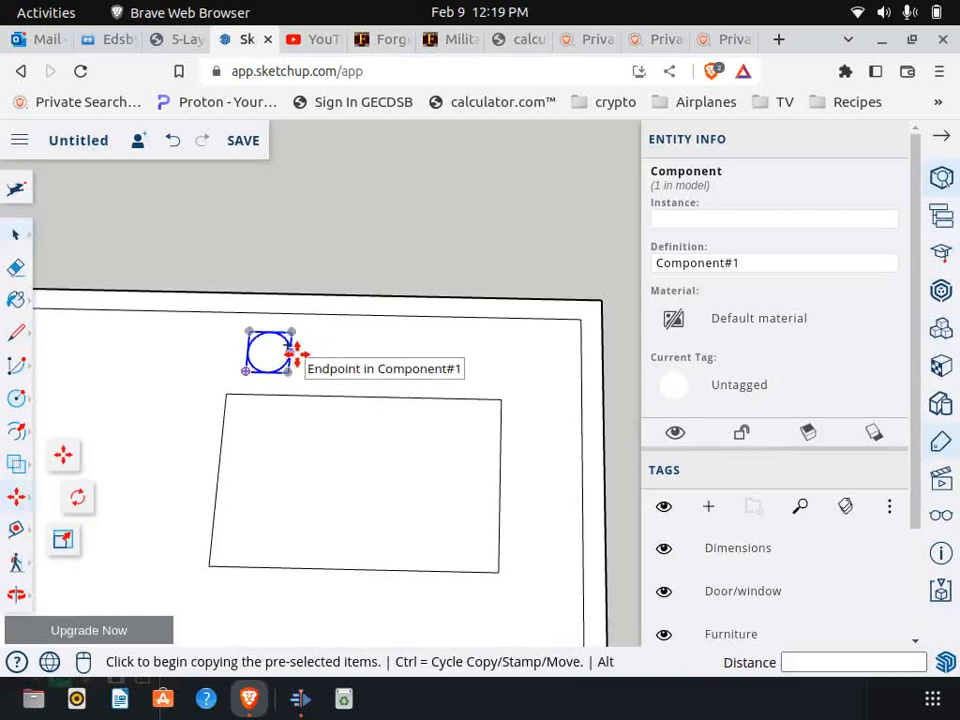
{"action": "left_click", "coordinate": [293, 352]}
{"action": "key", "text": "ctrl"}
{"action": "key", "text": "Escape"}
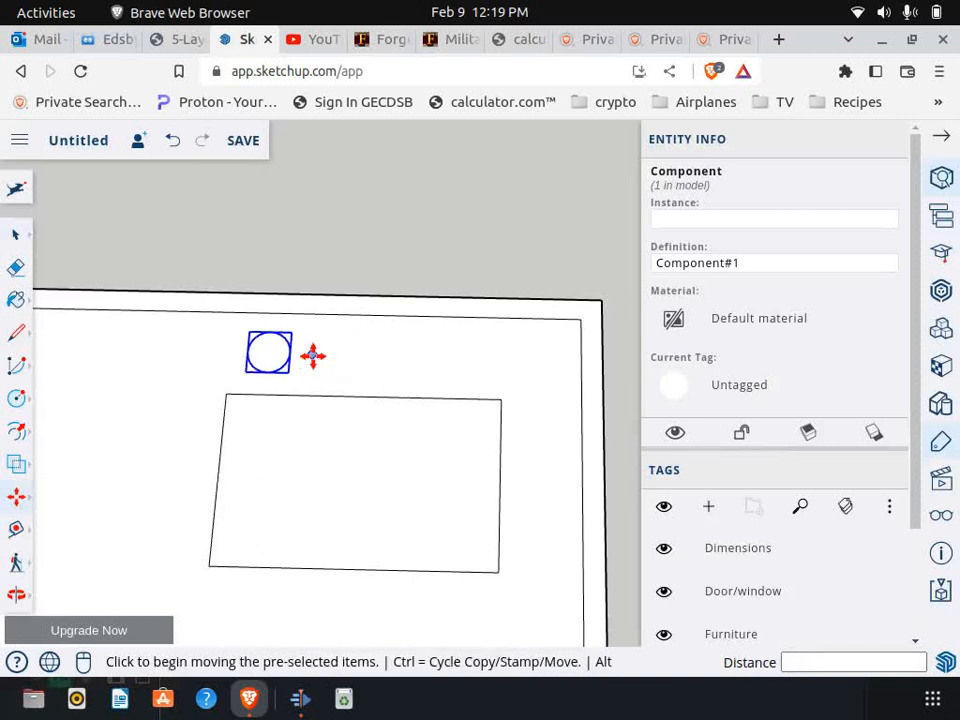
{"action": "left_click", "coordinate": [313, 354]}
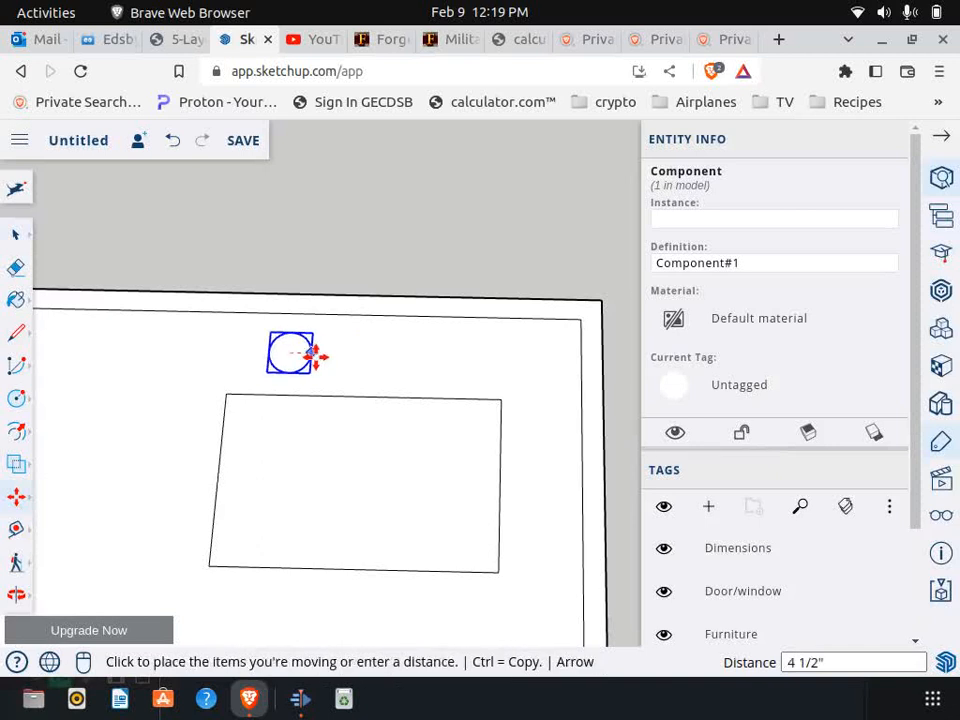
{"action": "key", "text": "ctrl"}
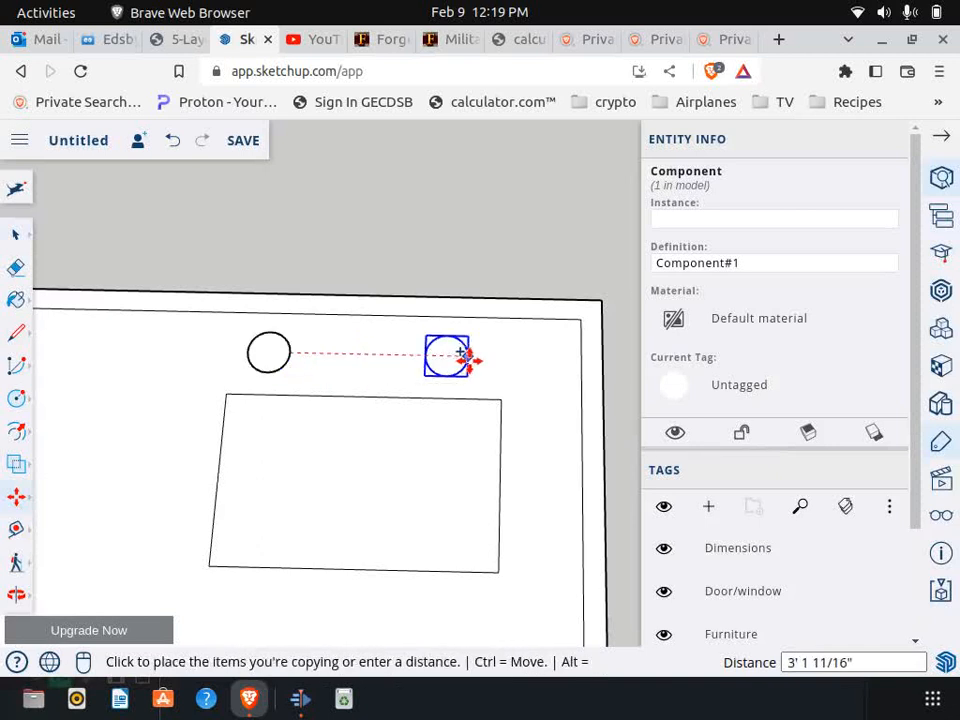
{"action": "left_click", "coordinate": [468, 358]}
{"action": "type", "text": "/2"}
{"action": "key", "text": "Return"}
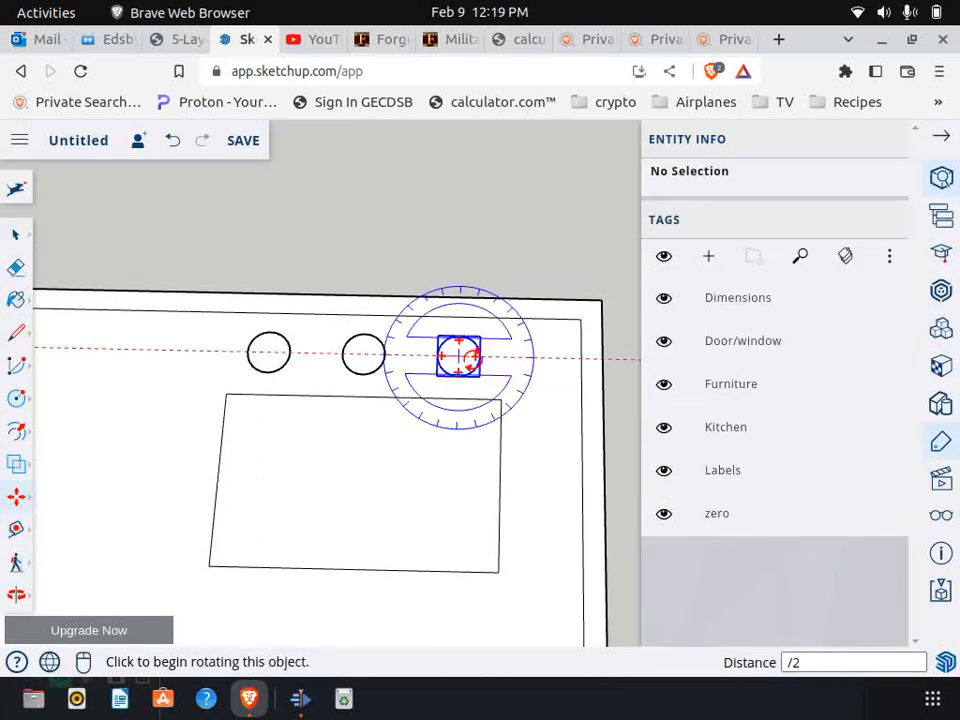
Copy the far side's first chair about 4' 6 3/8" straight across the table to its near side.
{"action": "scroll", "coordinate": [456, 356], "scroll_direction": "down", "scroll_amount": 2}
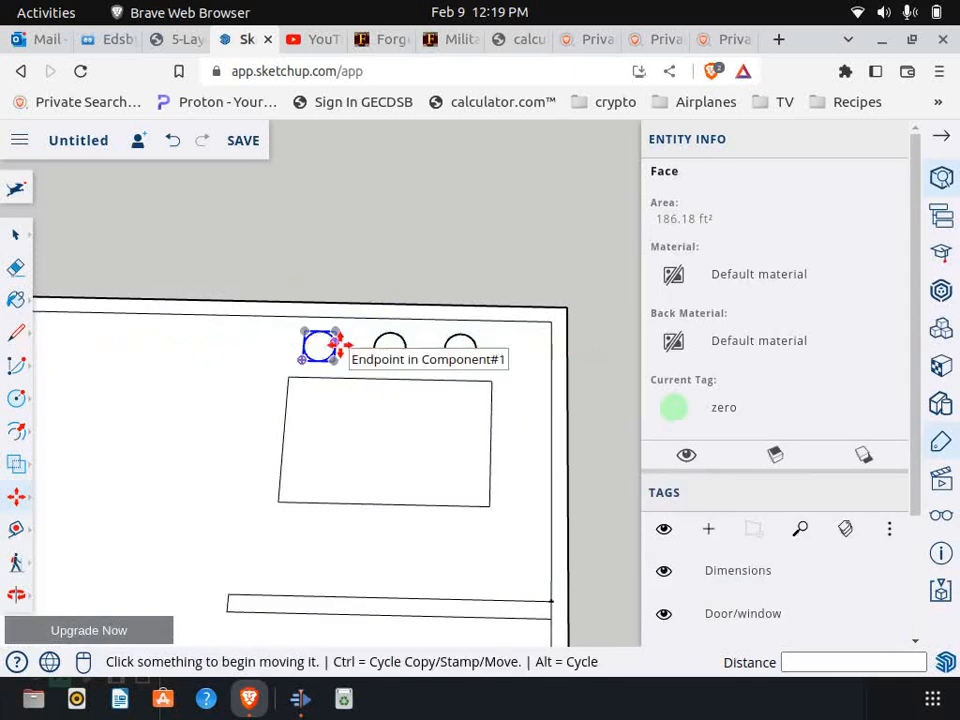
{"action": "left_click", "coordinate": [338, 344]}
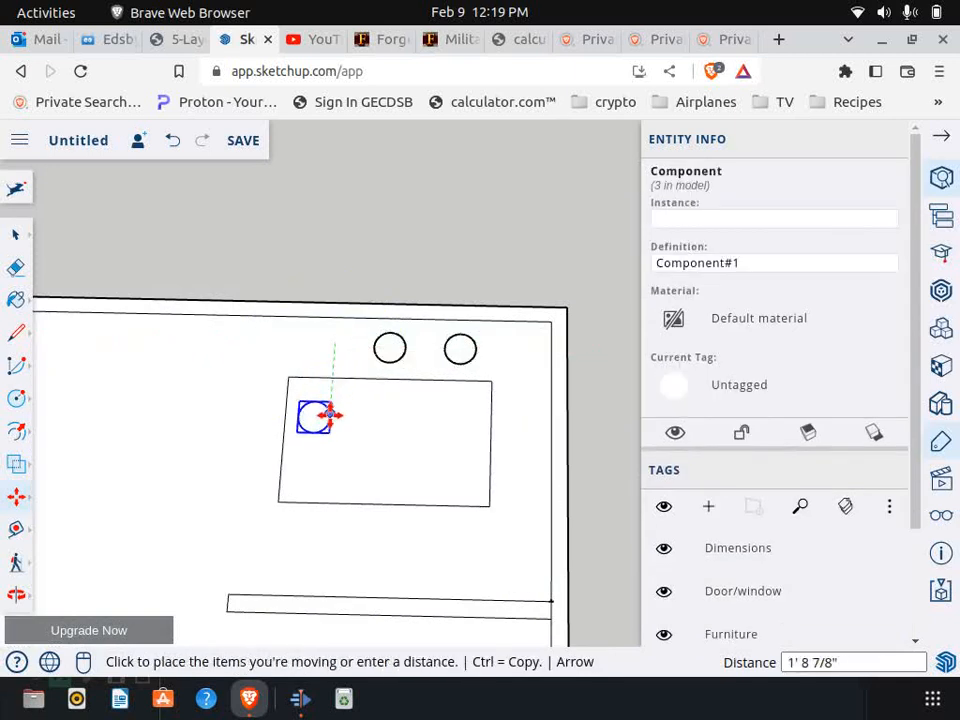
{"action": "key", "text": "ctrl"}
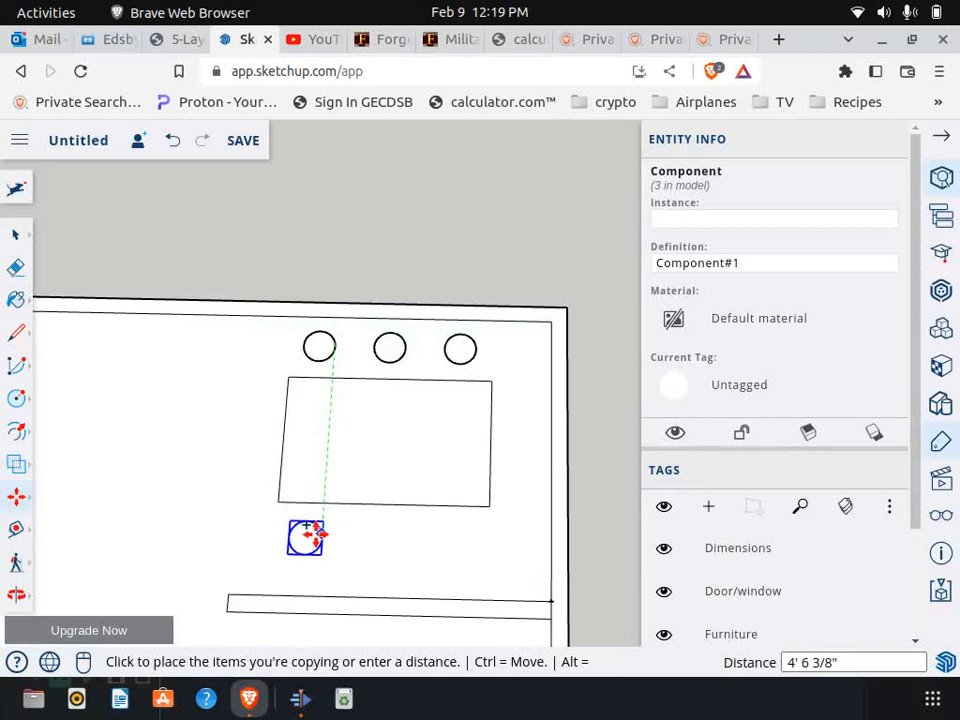
{"action": "left_click", "coordinate": [313, 531]}
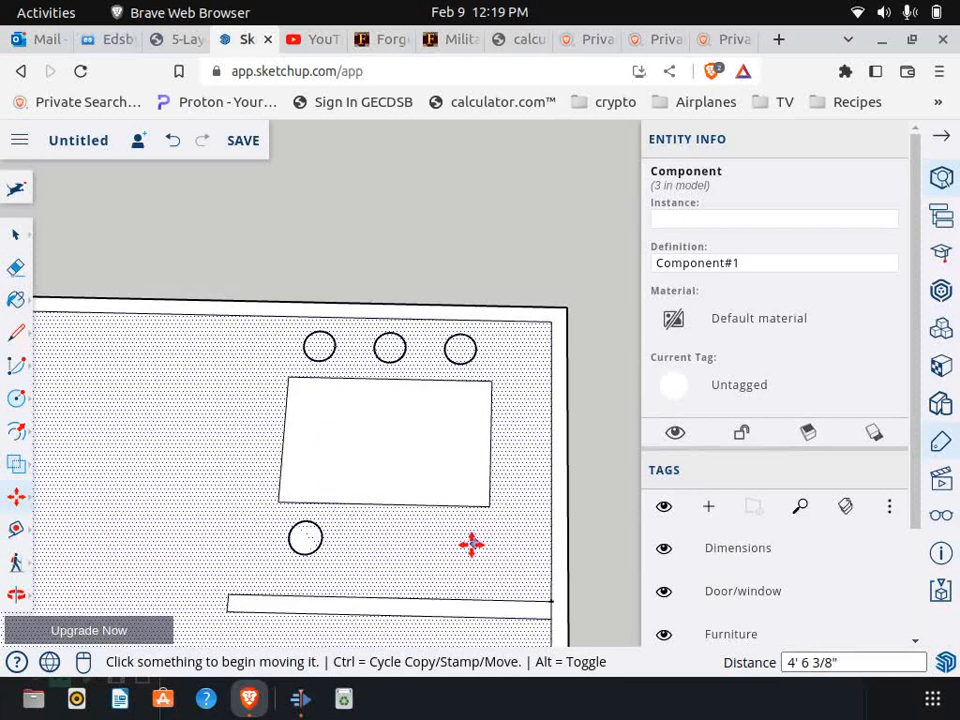
Copy the near-side chair about 3' 6" along the table and divide the spacing with /2 for three evenly spaced chairs.
{"action": "left_click", "coordinate": [321, 547]}
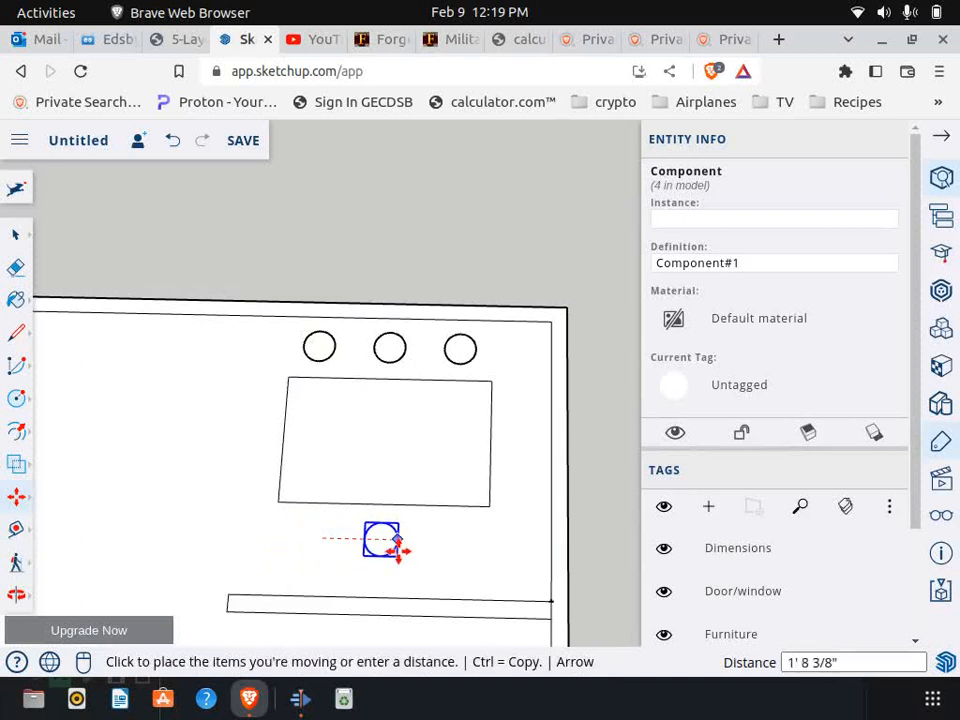
{"action": "key", "text": "ctrl"}
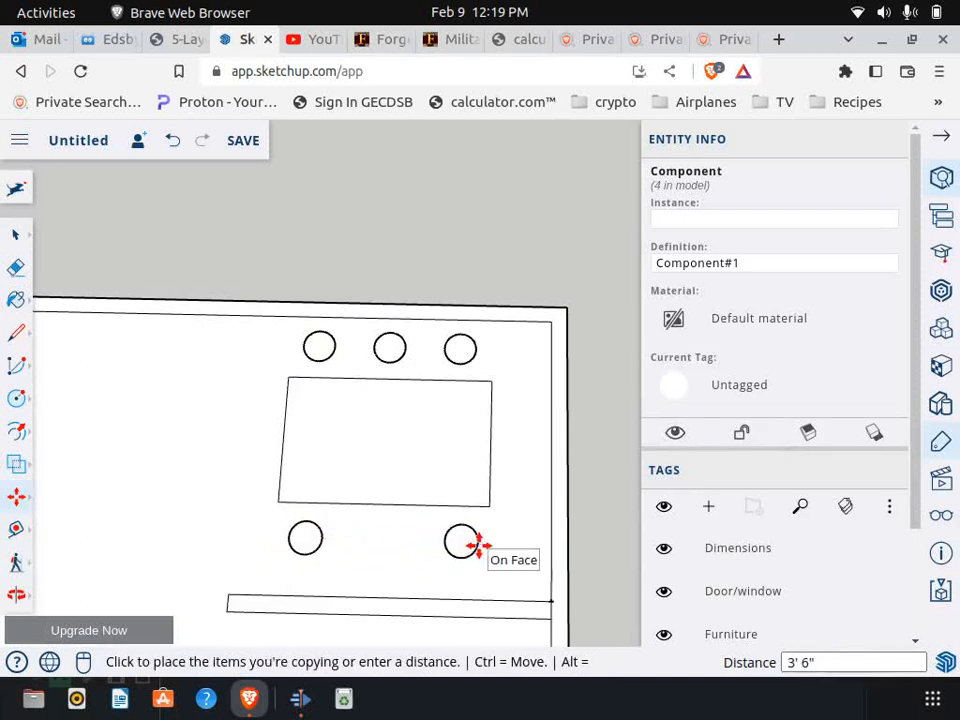
{"action": "left_click", "coordinate": [477, 544]}
{"action": "type", "text": "/2"}
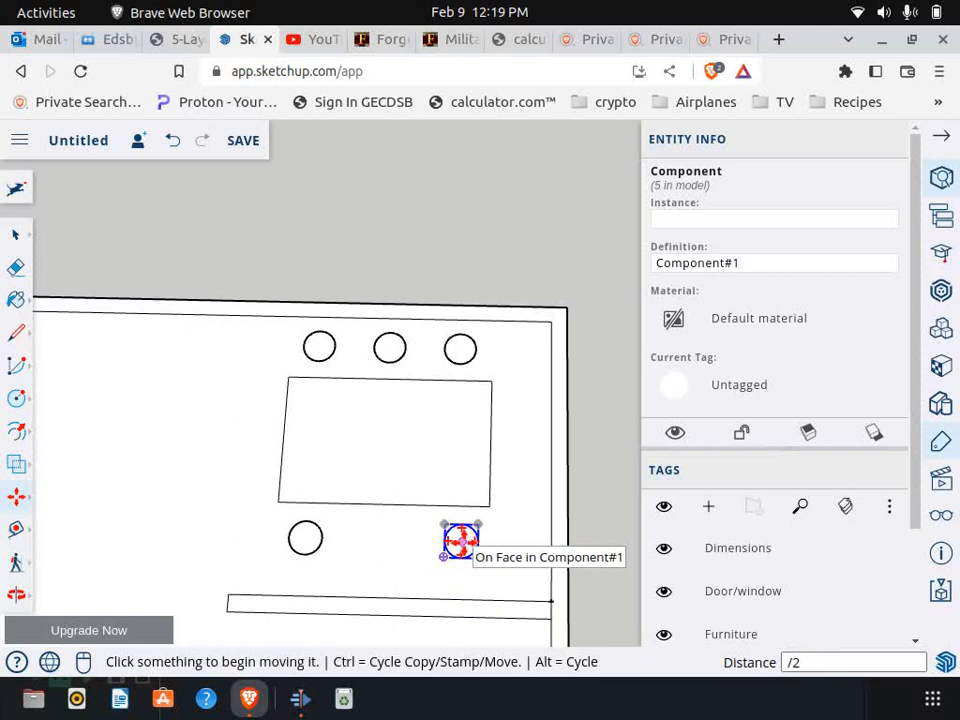
{"action": "key", "text": "Return"}
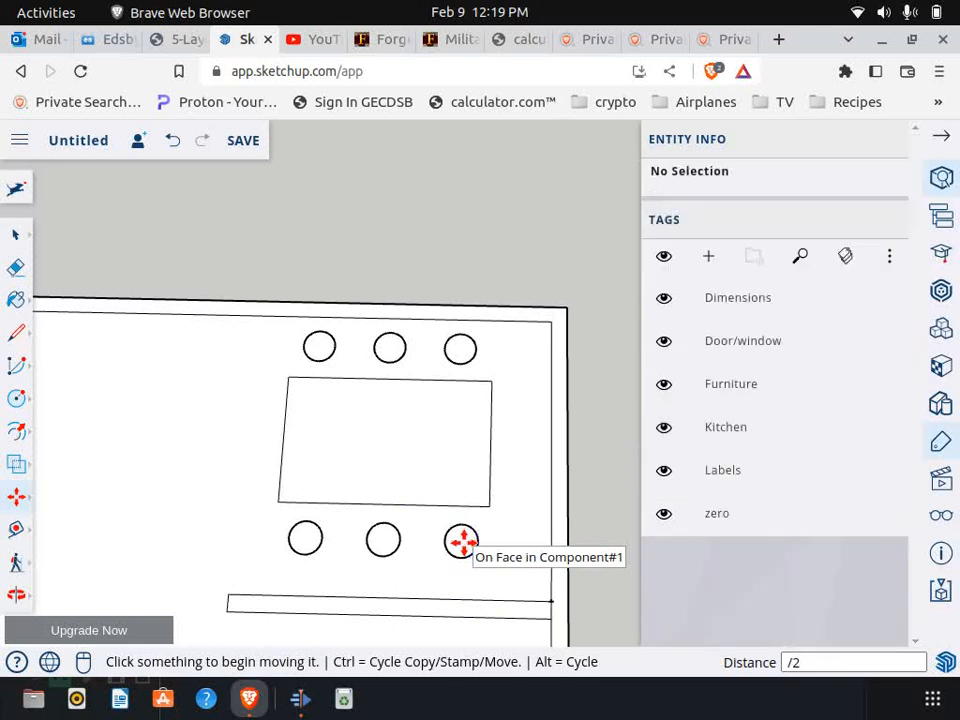
Check the kitchen in the 5-Layers PDF, then draw the L-shaped counter in SketchUp's far-left room corner, with a fridge end about 1' 3" deep.
{"action": "middle_click_drag", "start_coordinate": [461, 541], "coordinate": [117, 228]}
{"action": "left_click", "coordinate": [176, 40]}
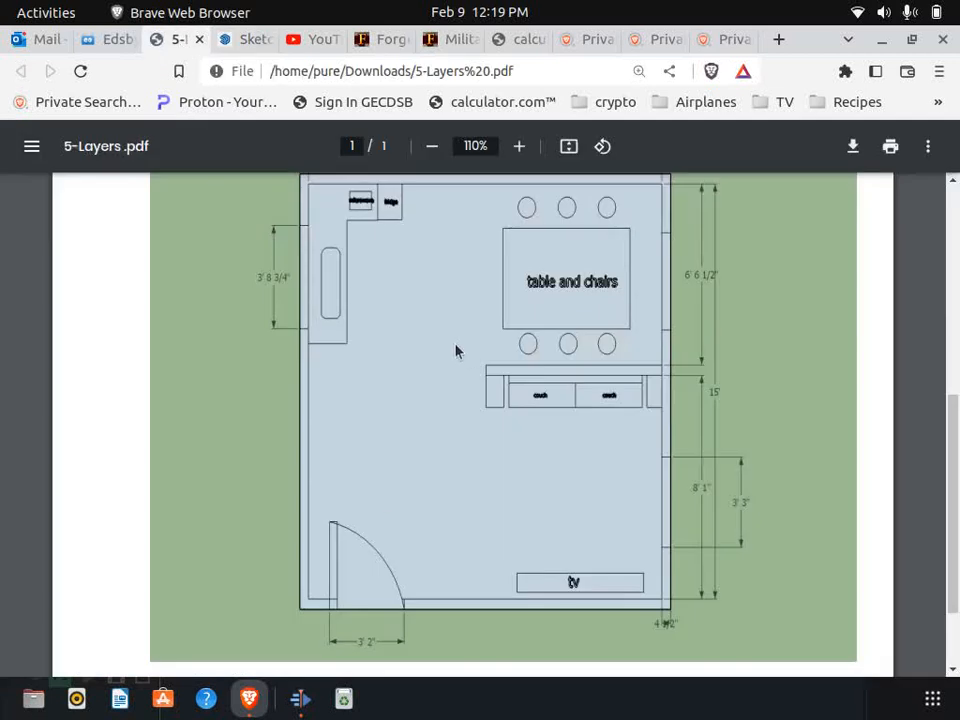
{"action": "scroll", "coordinate": [365, 344], "scroll_direction": "up", "scroll_amount": 2}
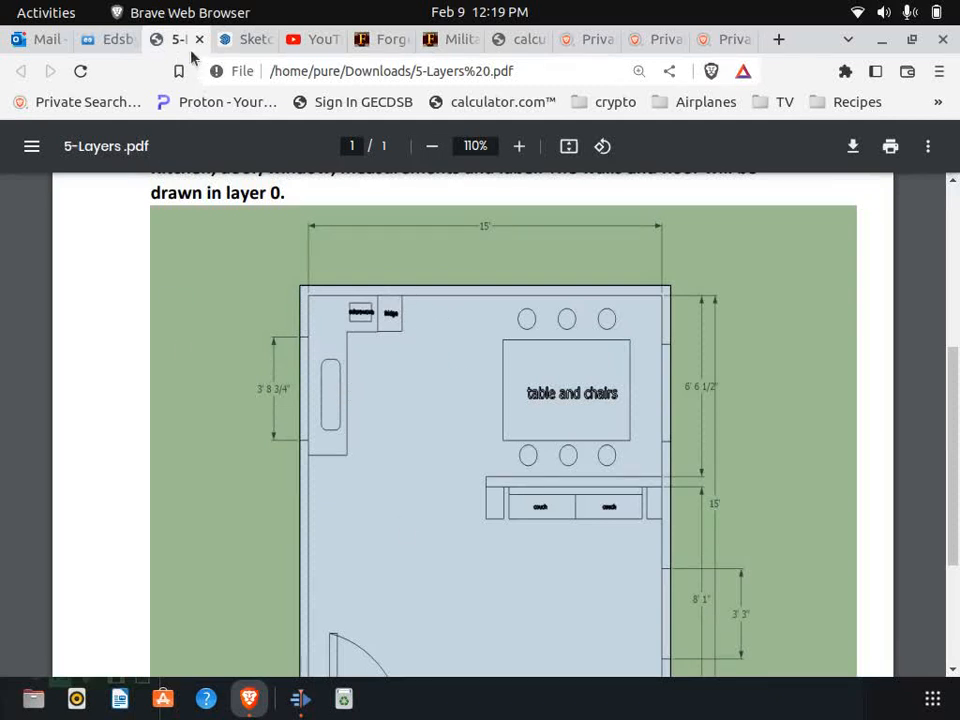
{"action": "left_click", "coordinate": [225, 40]}
{"action": "scroll", "coordinate": [380, 402], "scroll_direction": "down", "scroll_amount": 2}
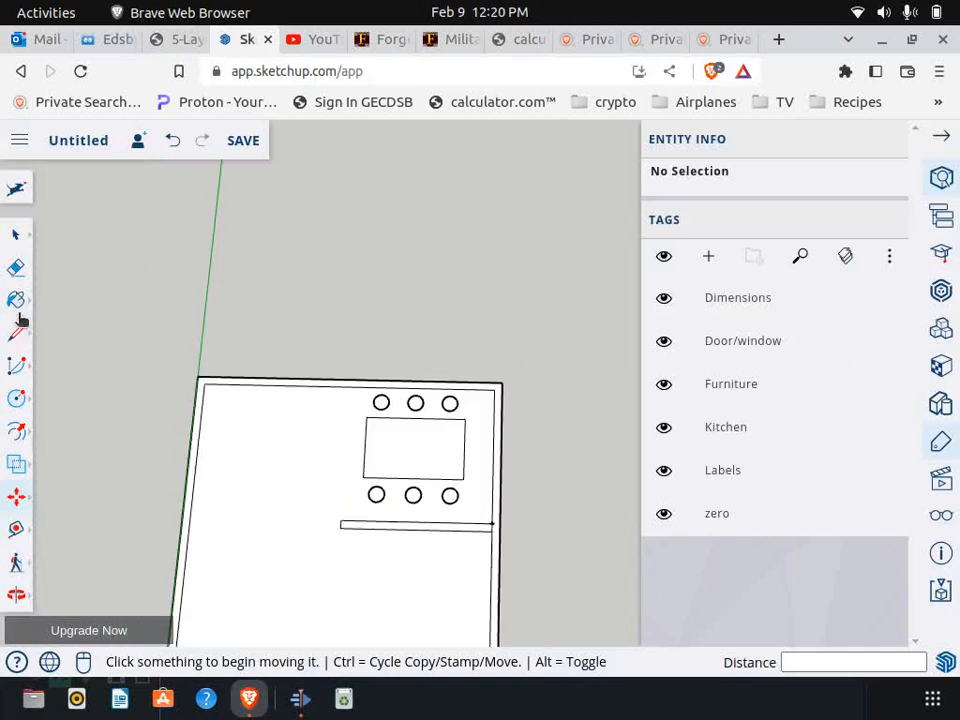
{"action": "left_click", "coordinate": [22, 333]}
{"action": "scroll", "coordinate": [235, 515], "scroll_direction": "up", "scroll_amount": 2}
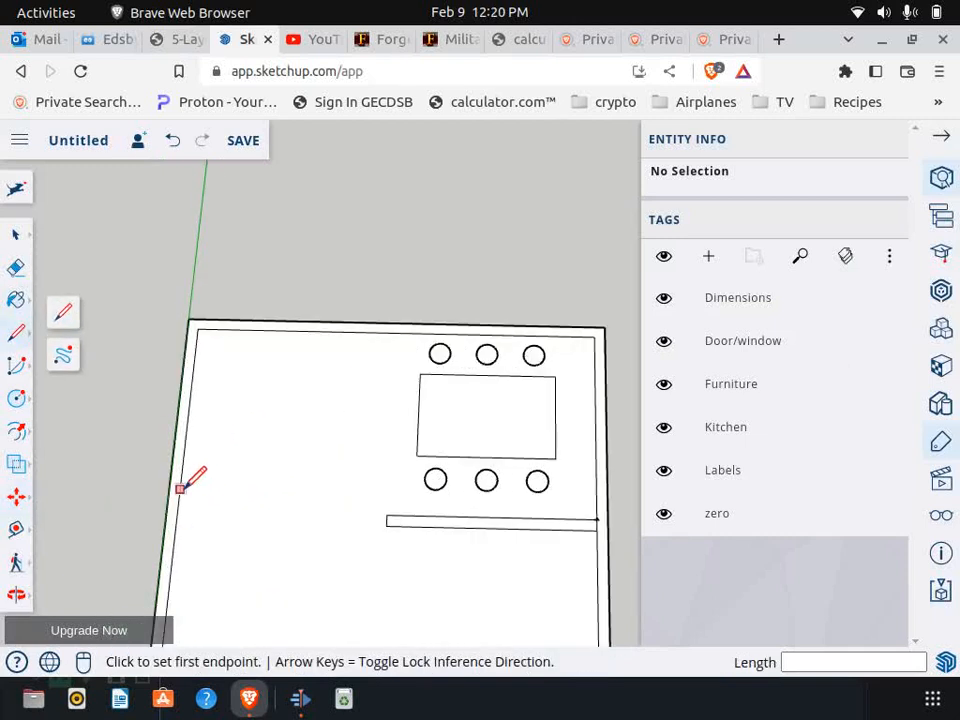
{"action": "left_click", "coordinate": [180, 490]}
{"action": "left_click", "coordinate": [228, 490]}
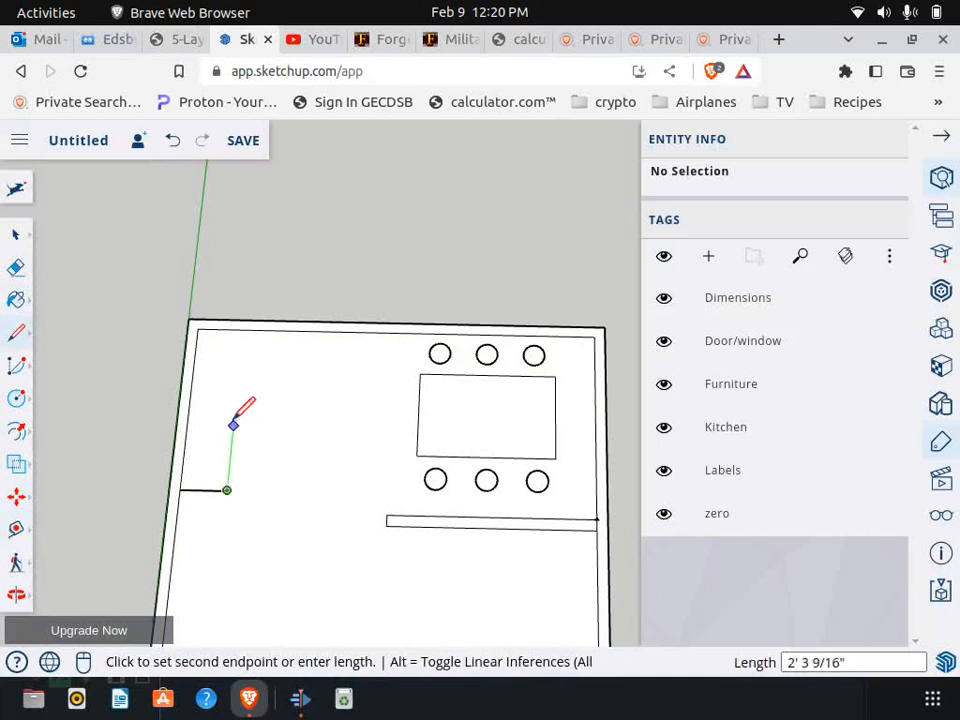
{"action": "left_click", "coordinate": [238, 364]}
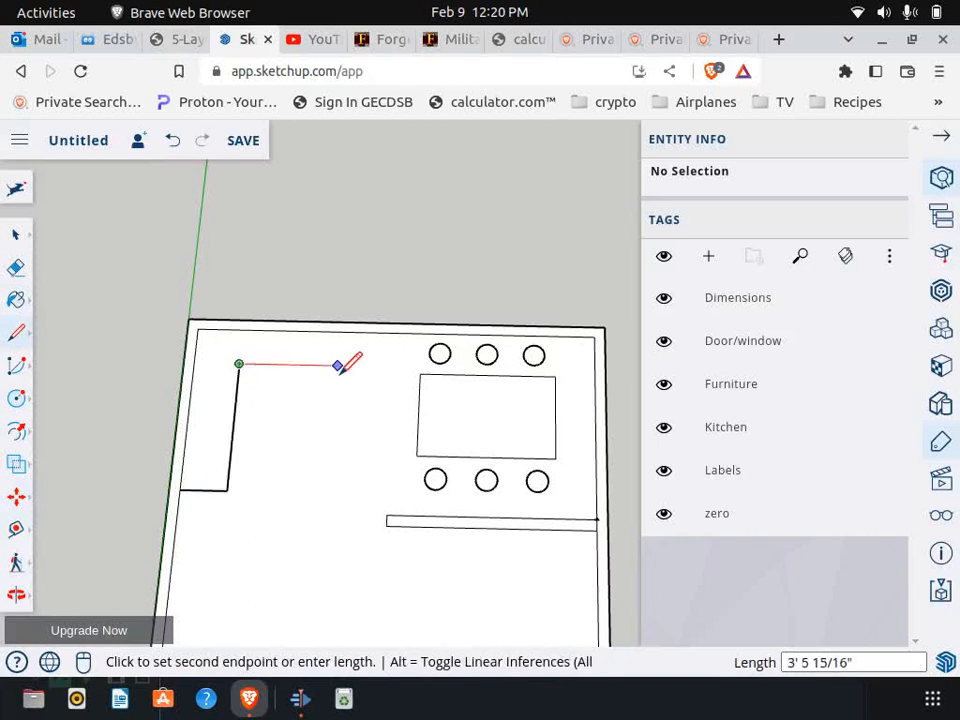
{"action": "left_click", "coordinate": [337, 365]}
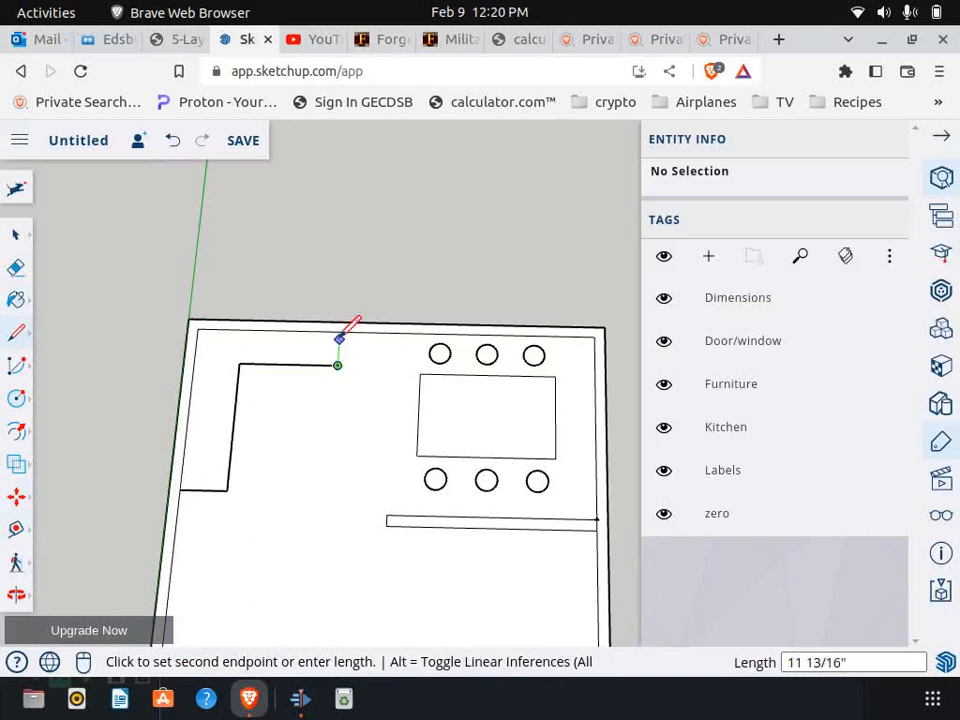
{"action": "left_click", "coordinate": [340, 332]}
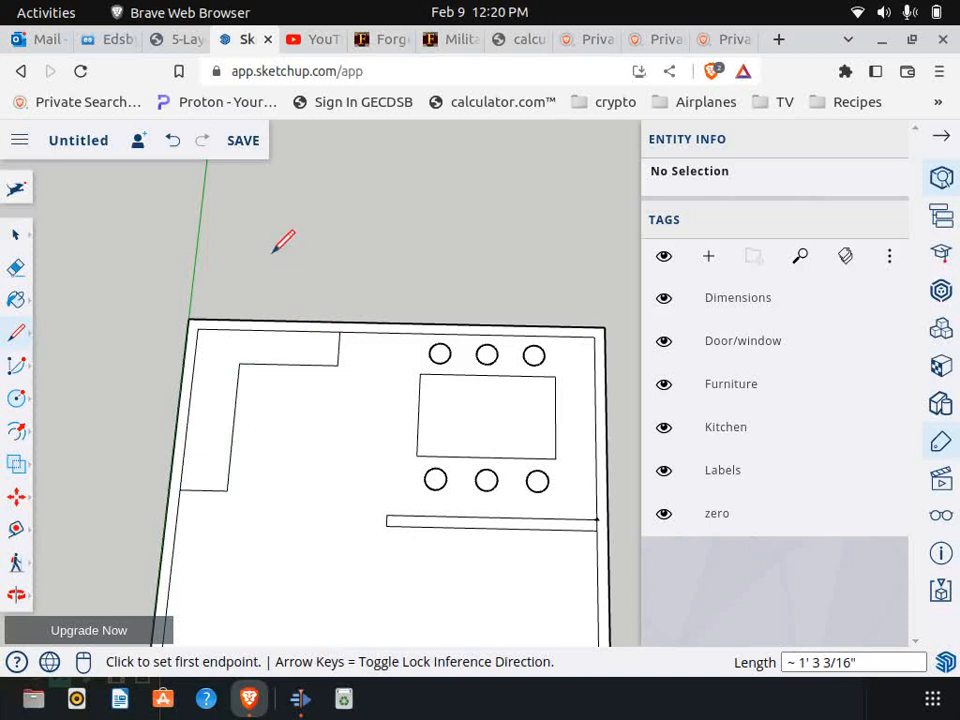
Check the fridge in the 5-Layers PDF, then draw a line across the counter in SketchUp to mark off the fridge at its end.
{"action": "left_click", "coordinate": [182, 40]}
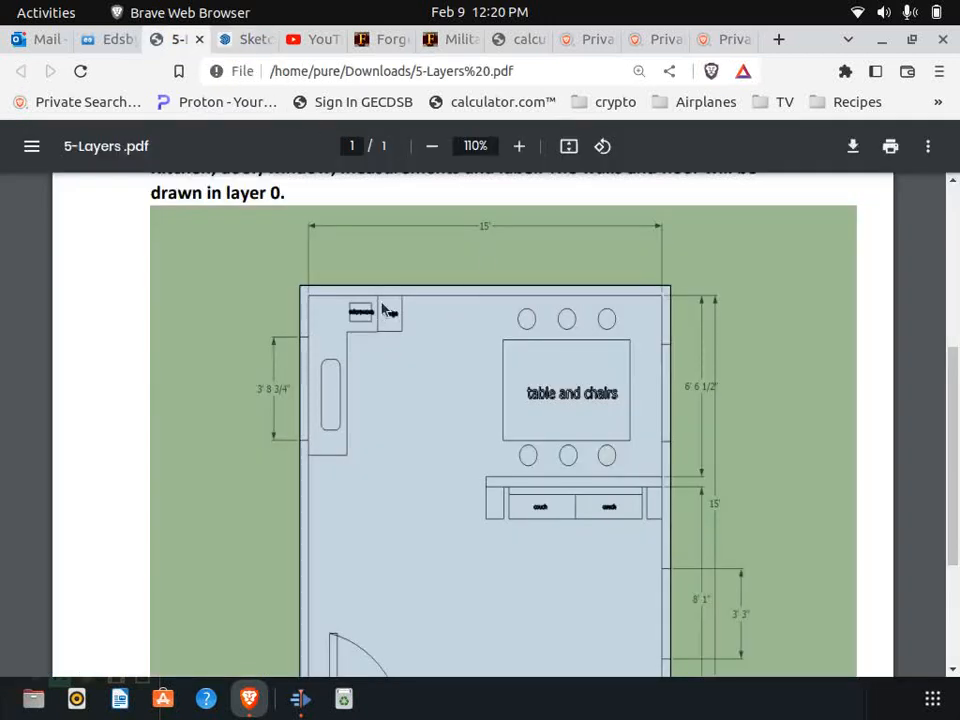
{"action": "left_click", "coordinate": [250, 40]}
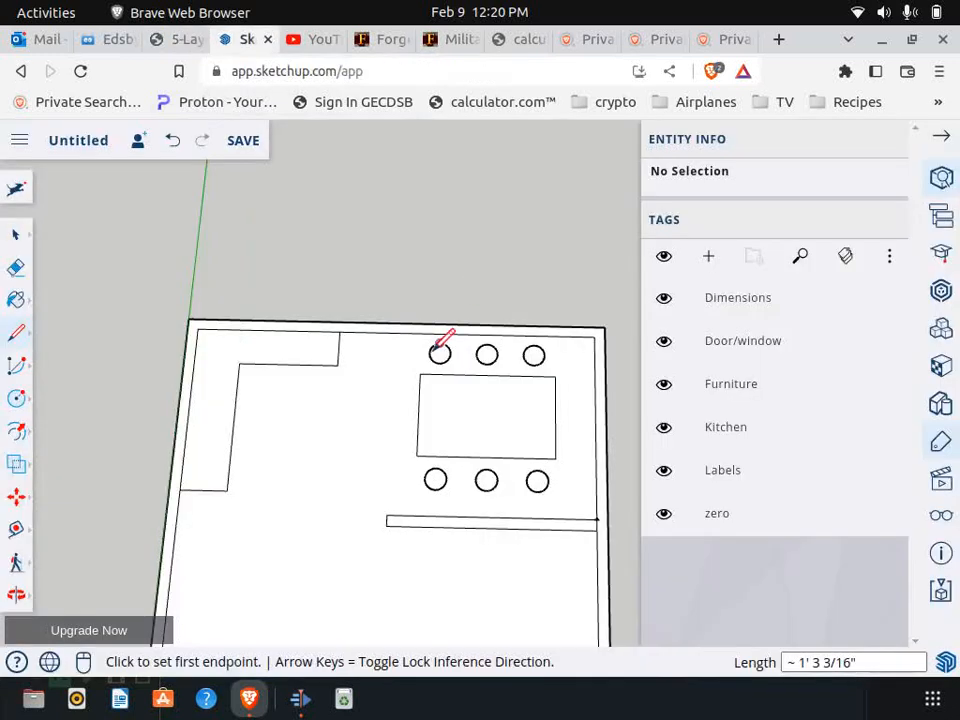
{"action": "left_click", "coordinate": [309, 364]}
{"action": "left_click", "coordinate": [312, 331]}
Switch to the 5-Layers PDF and examine the microwave, fridge and sink in the kitchen corner up close.
{"action": "left_click", "coordinate": [166, 40]}
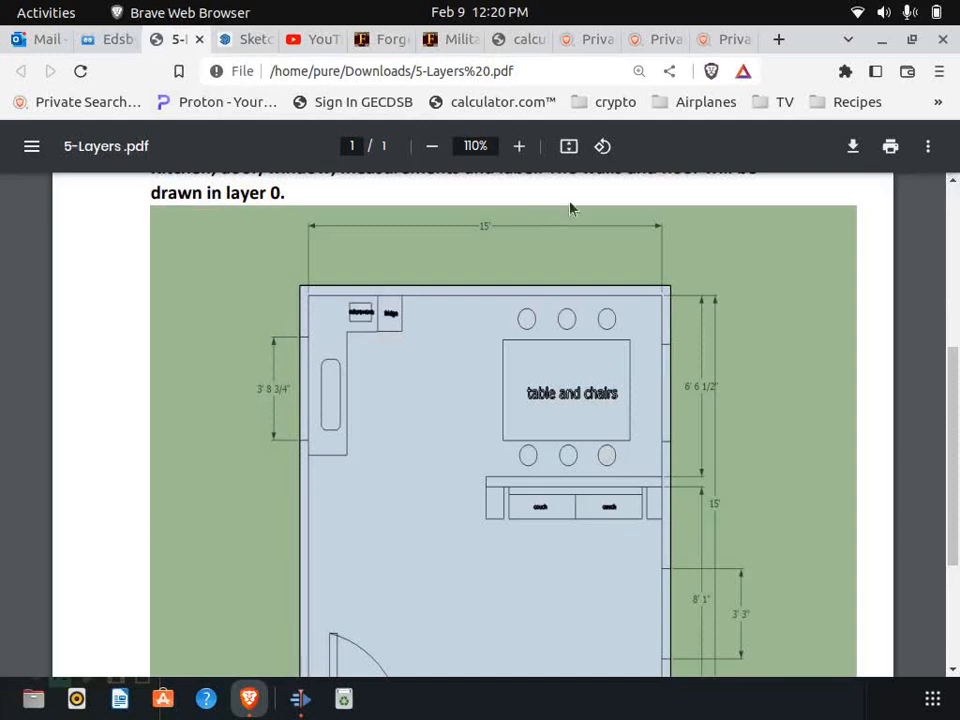
{"action": "left_click", "coordinate": [520, 147]}
{"action": "left_click", "coordinate": [520, 147]}
{"action": "left_click", "coordinate": [520, 147]}
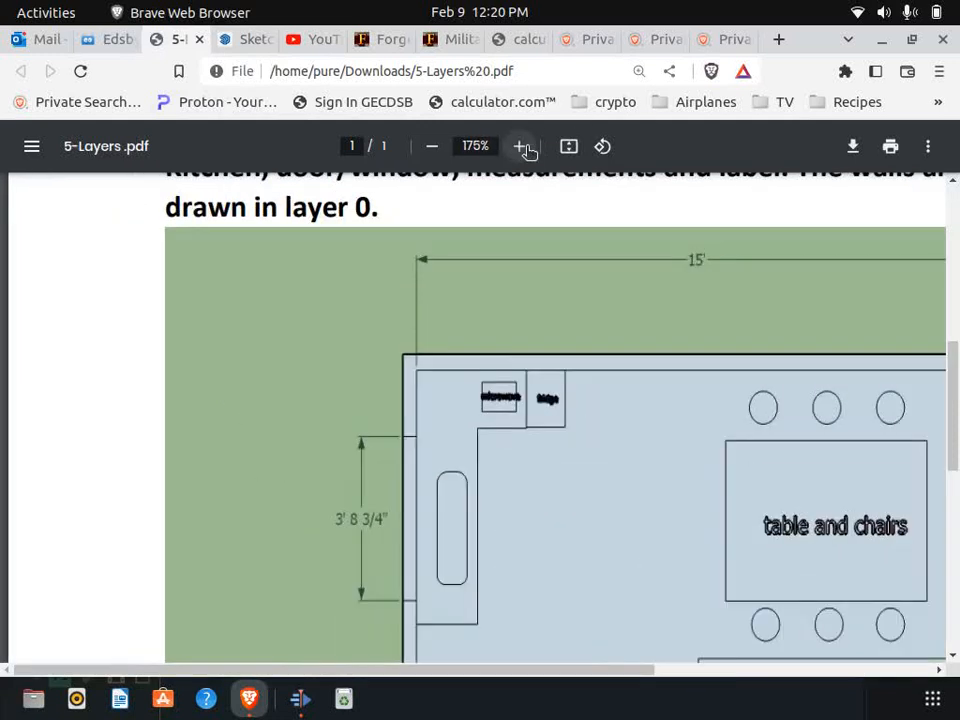
{"action": "left_click", "coordinate": [520, 147]}
{"action": "left_click", "coordinate": [520, 147]}
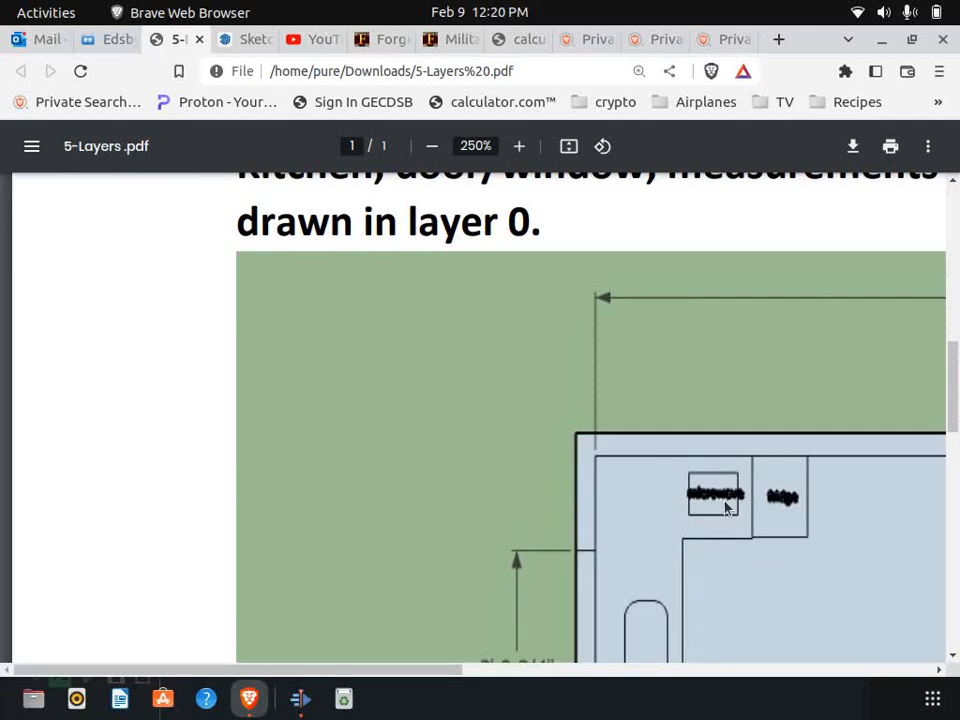
{"action": "left_click", "coordinate": [432, 148]}
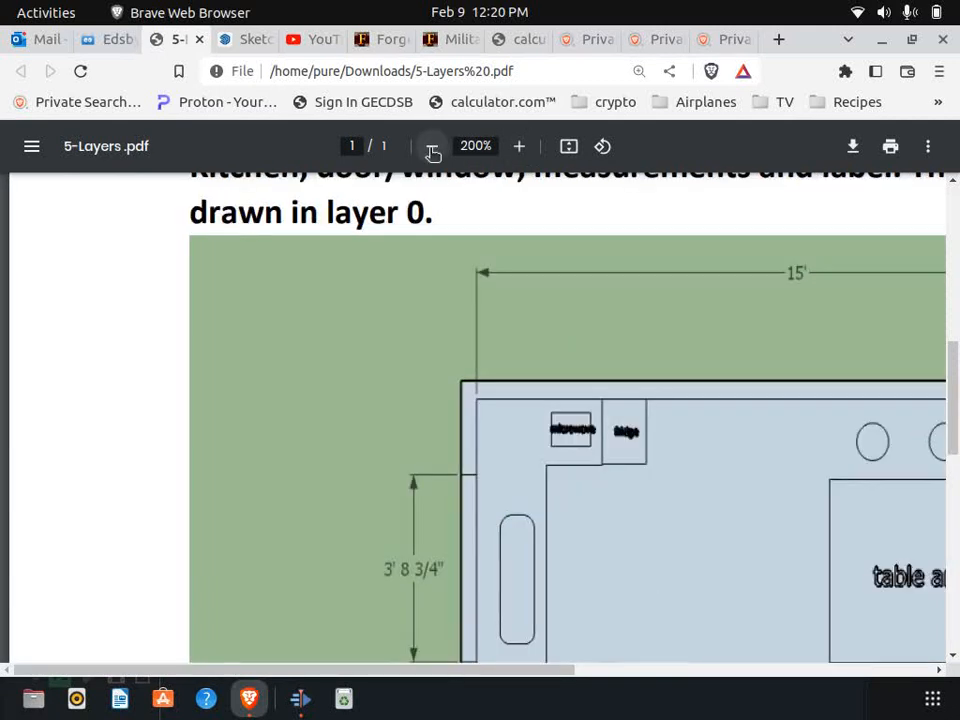
{"action": "left_click", "coordinate": [432, 148]}
{"action": "left_click", "coordinate": [432, 148]}
{"action": "left_click", "coordinate": [432, 148]}
{"action": "left_click", "coordinate": [432, 148]}
{"action": "left_click", "coordinate": [432, 148]}
{"action": "left_click", "coordinate": [432, 148]}
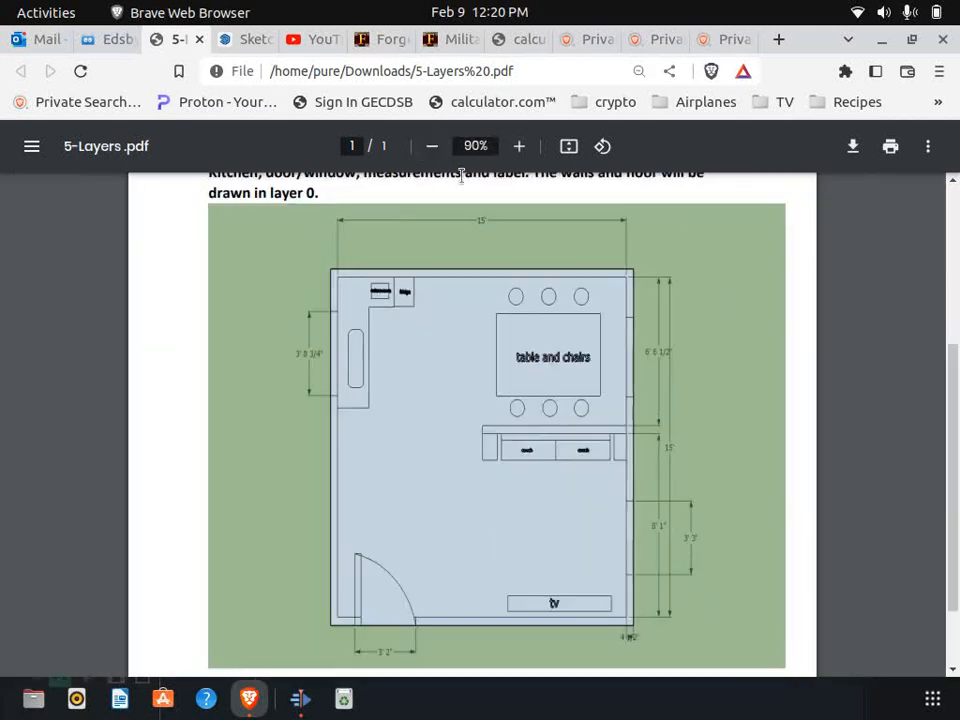
Return to SketchUp and draw a microwave square about 6 7/16" on each side on the counter beside the fridge.
{"action": "left_click", "coordinate": [247, 39]}
{"action": "scroll", "coordinate": [325, 366], "scroll_direction": "up", "scroll_amount": 5}
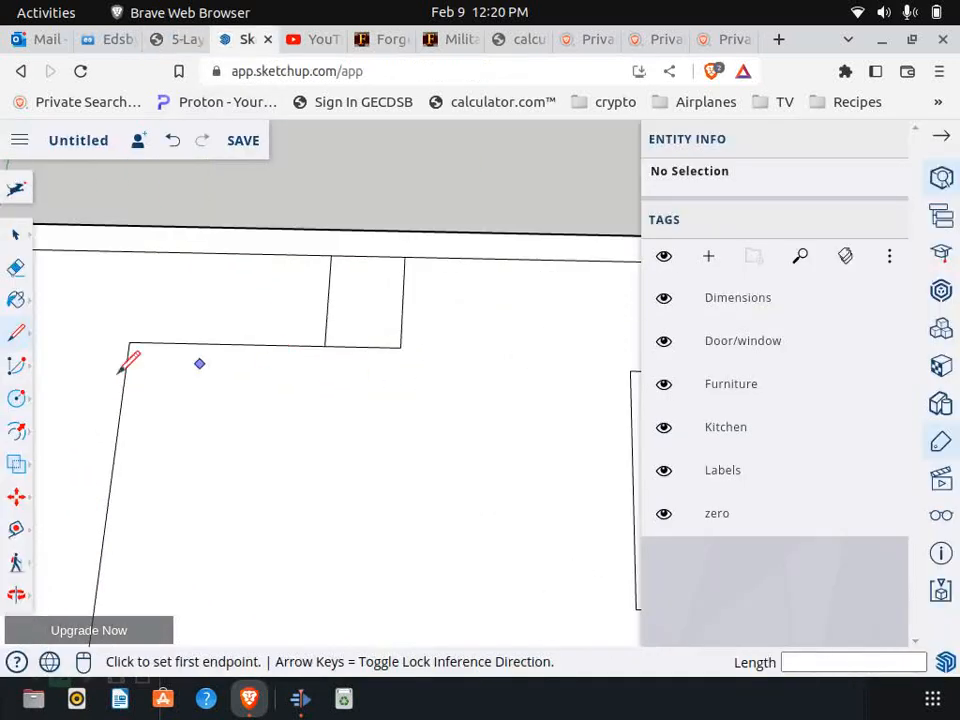
{"action": "left_click", "coordinate": [16, 398]}
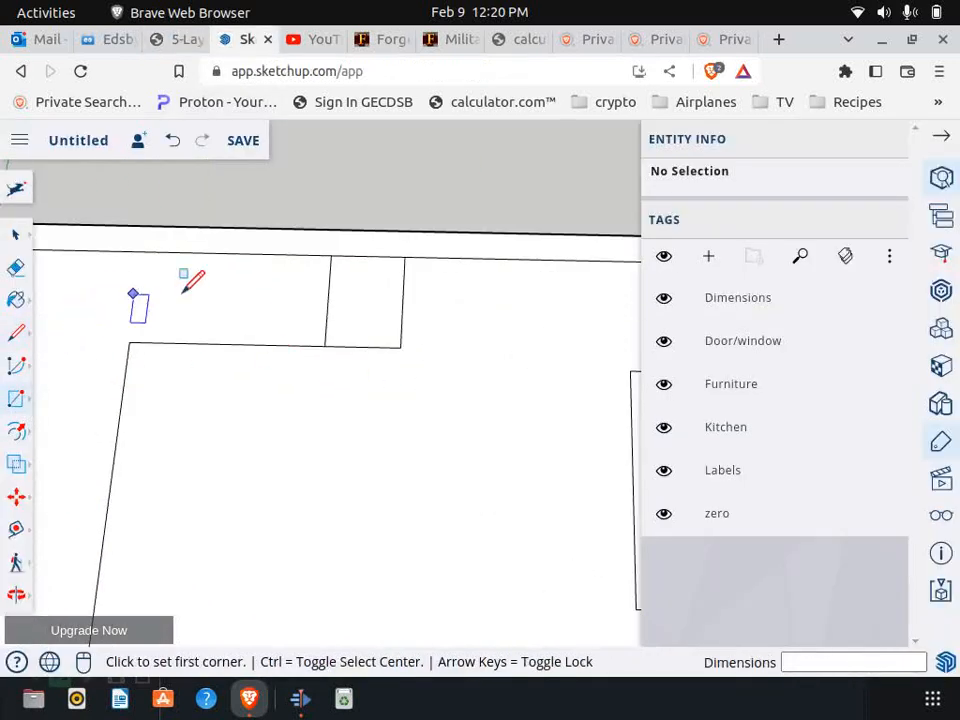
{"action": "left_click", "coordinate": [300, 280]}
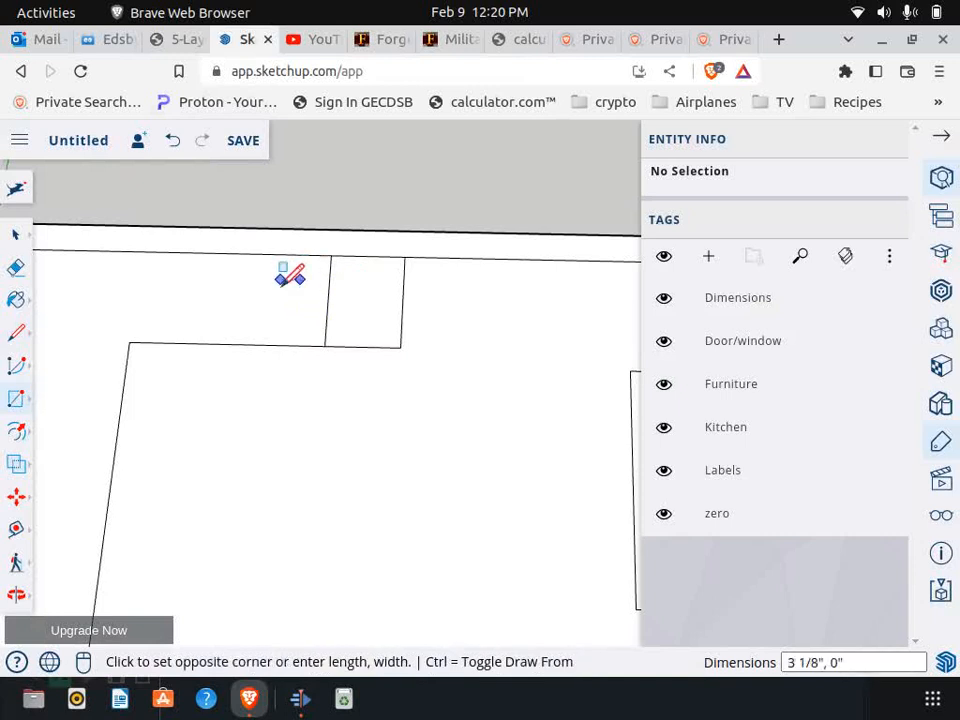
{"action": "left_click", "coordinate": [257, 318]}
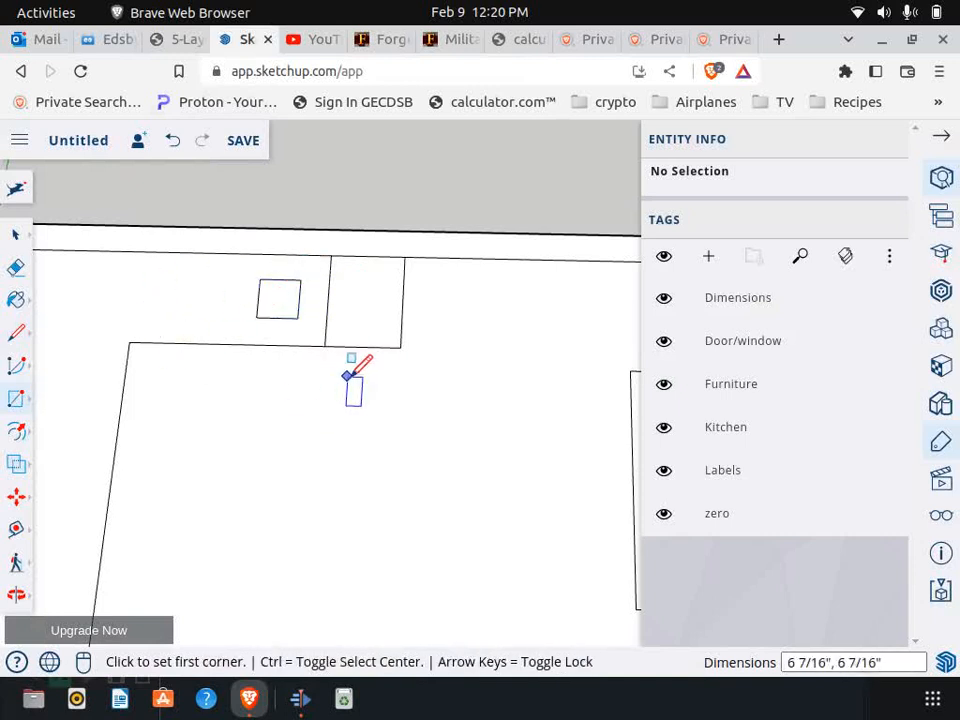
Draw a sink rectangle about 2' 7 3/8" by 7" on the long arm of the L-shaped counter.
{"action": "scroll", "coordinate": [350, 380], "scroll_direction": "down", "scroll_amount": 3}
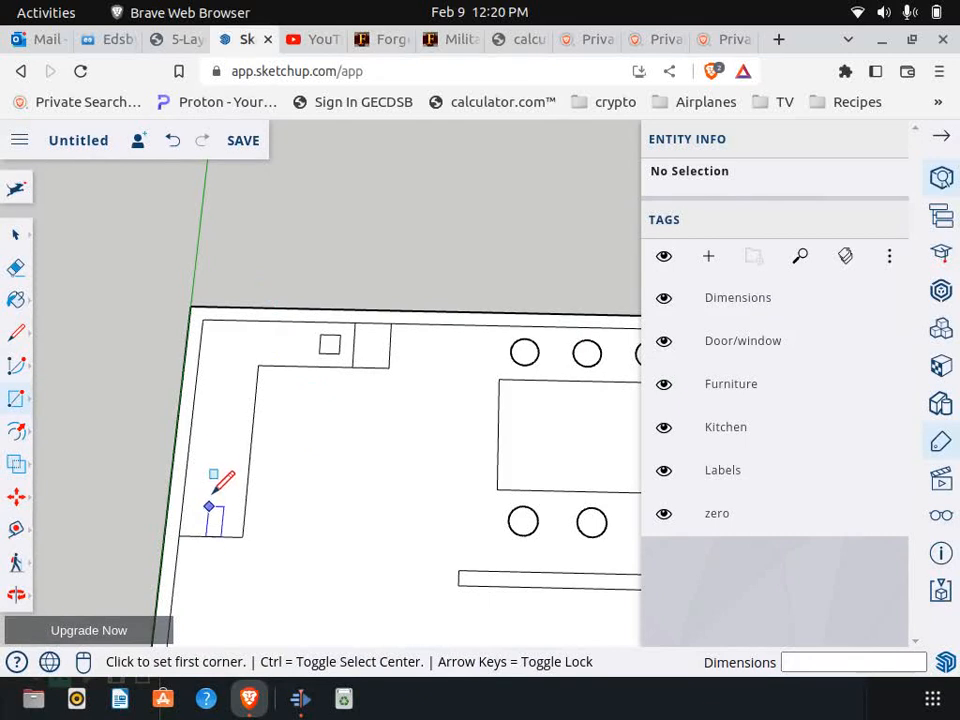
{"action": "scroll", "coordinate": [216, 455], "scroll_direction": "up", "scroll_amount": 2}
{"action": "left_click", "coordinate": [207, 477]}
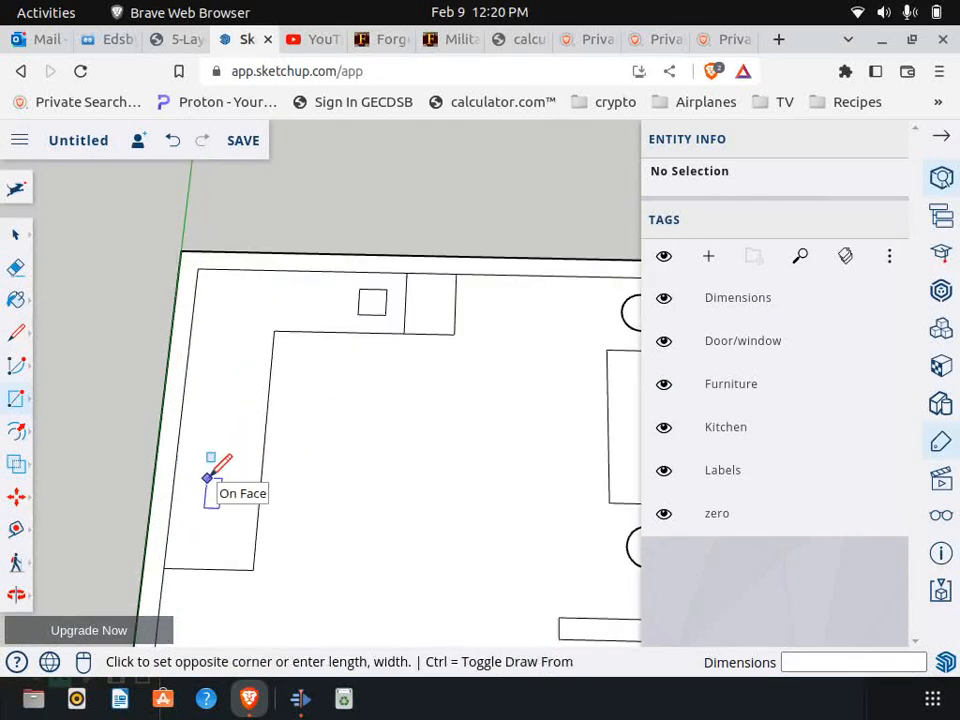
{"action": "left_click", "coordinate": [252, 345]}
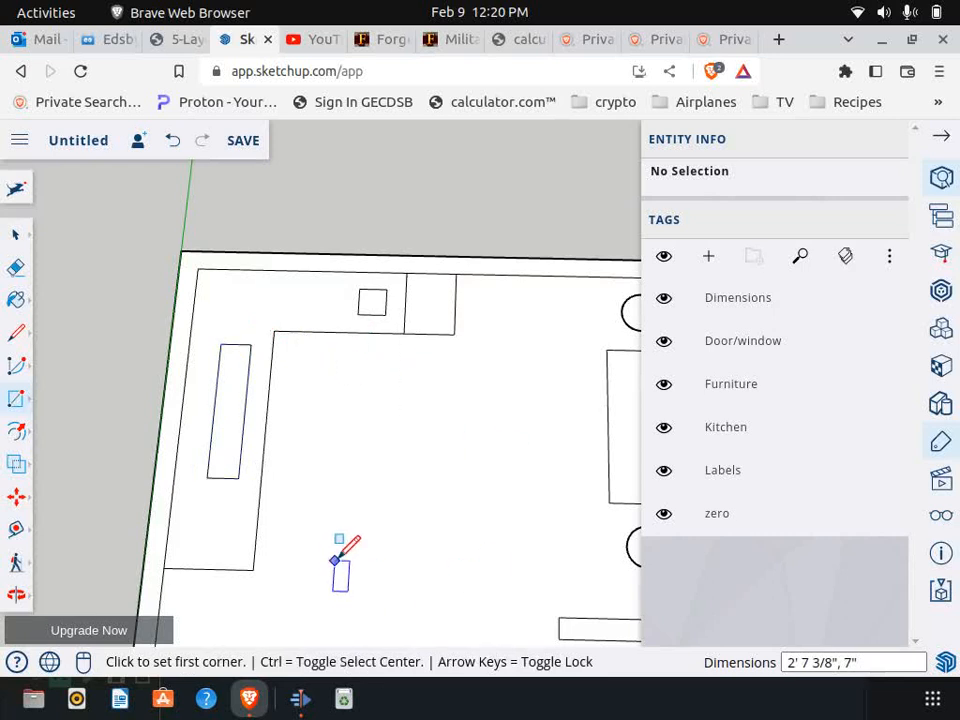
Compare the kitchen drawn in SketchUp with the kitchen in the 5-Layers PDF.
{"action": "left_click", "coordinate": [182, 44]}
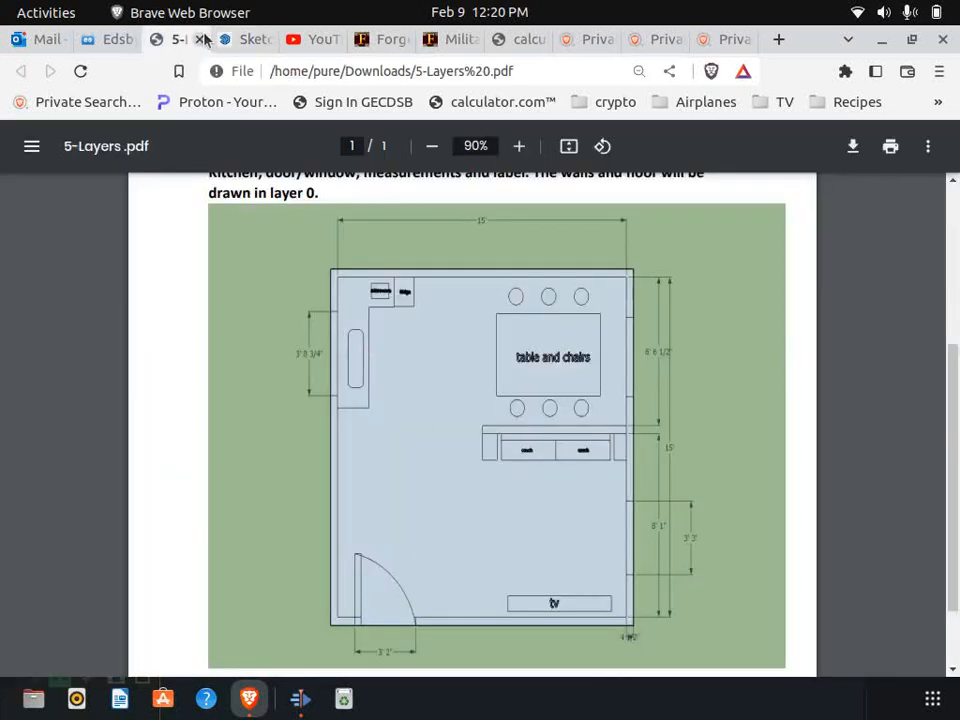
{"action": "left_click", "coordinate": [238, 39]}
{"action": "scroll", "coordinate": [280, 432], "scroll_direction": "up", "scroll_amount": 2}
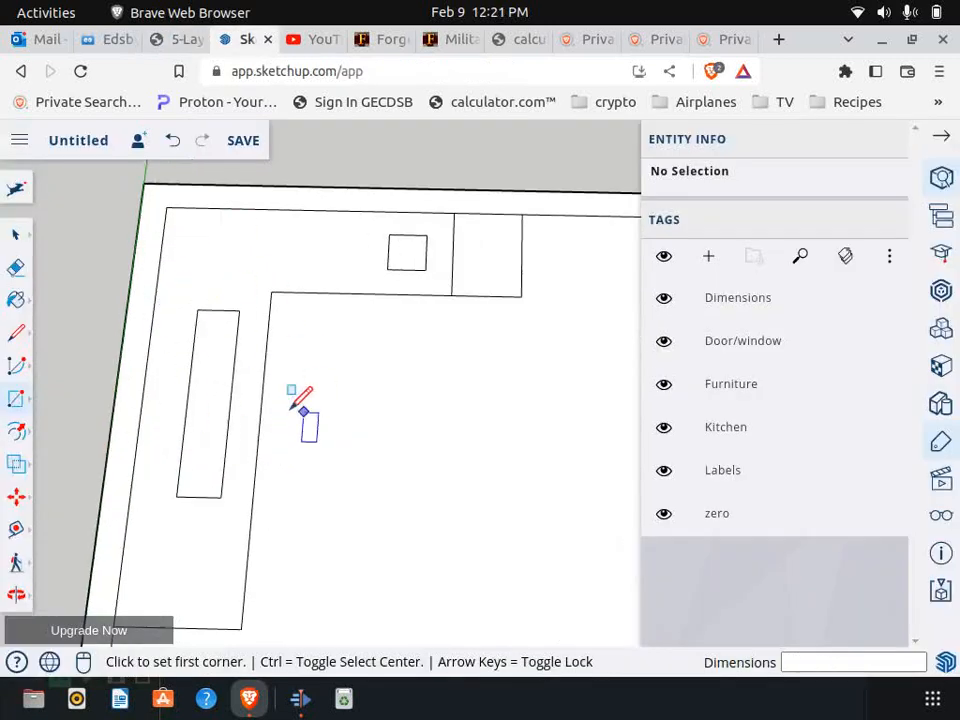
{"action": "scroll", "coordinate": [150, 343], "scroll_direction": "down", "scroll_amount": 3}
{"action": "scroll", "coordinate": [182, 345], "scroll_direction": "down", "scroll_amount": 2}
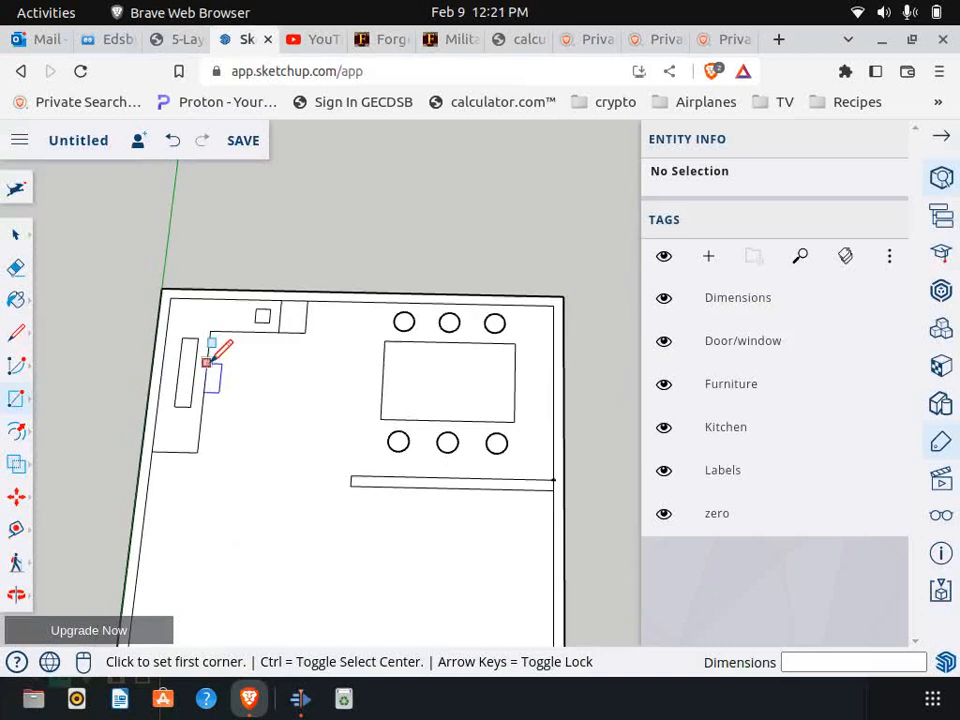
{"action": "left_click", "coordinate": [178, 40]}
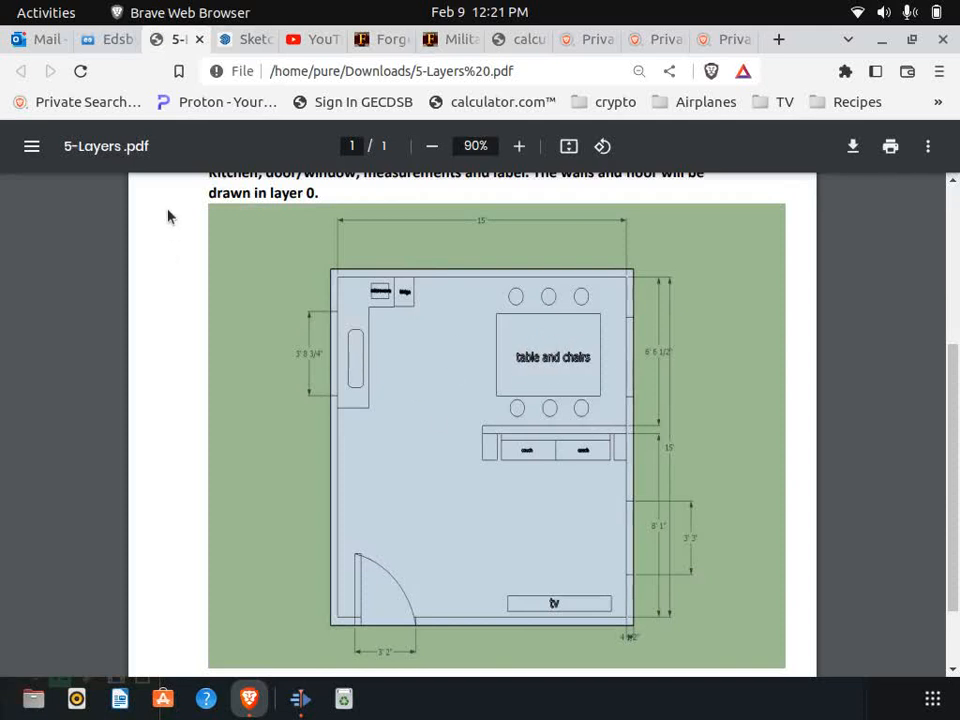
{"action": "left_click", "coordinate": [245, 39]}
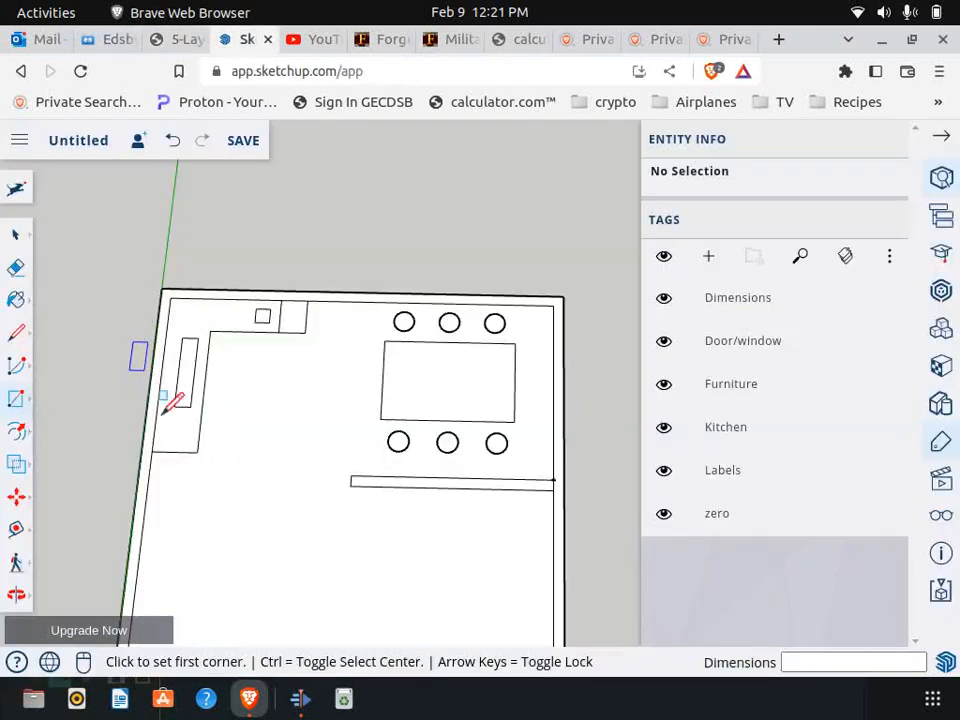
{"action": "scroll", "coordinate": [371, 326], "scroll_direction": "down", "scroll_amount": 2}
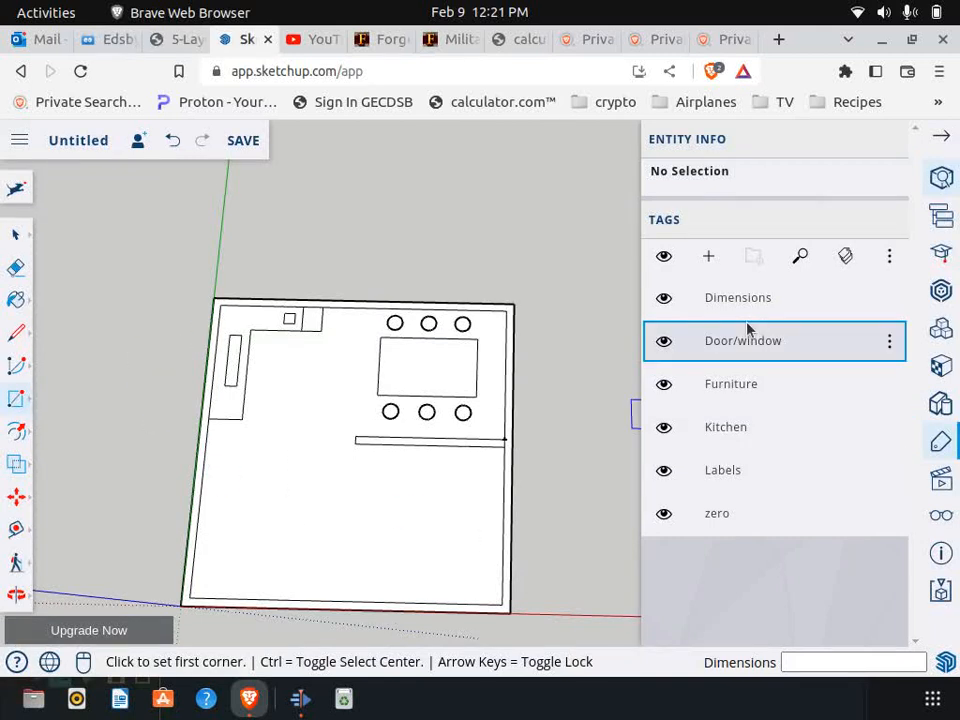
Hide the zero tag and assign all the kitchen, table and chair geometry to the Kitchen tag.
{"action": "left_click", "coordinate": [662, 516]}
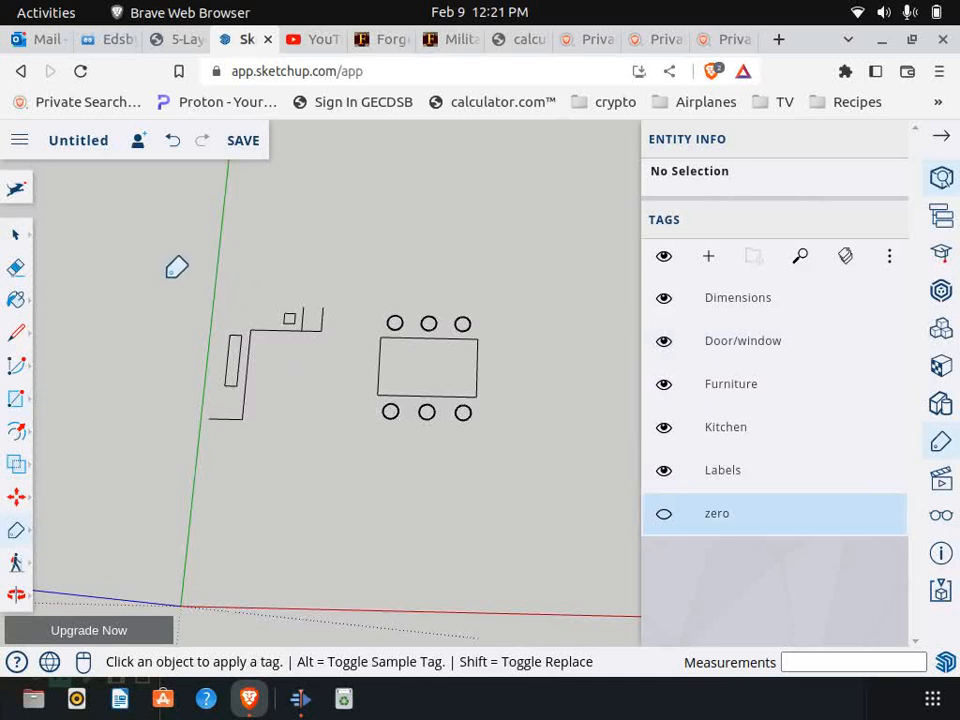
{"action": "left_click", "coordinate": [15, 234]}
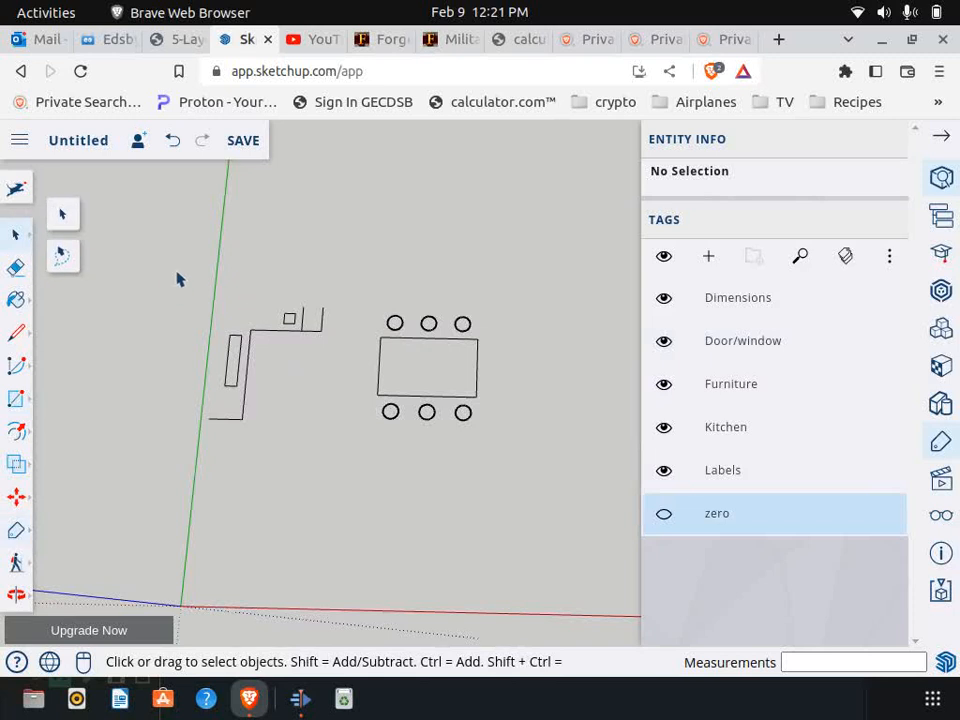
{"action": "left_click_drag", "start_coordinate": [163, 261], "coordinate": [530, 445]}
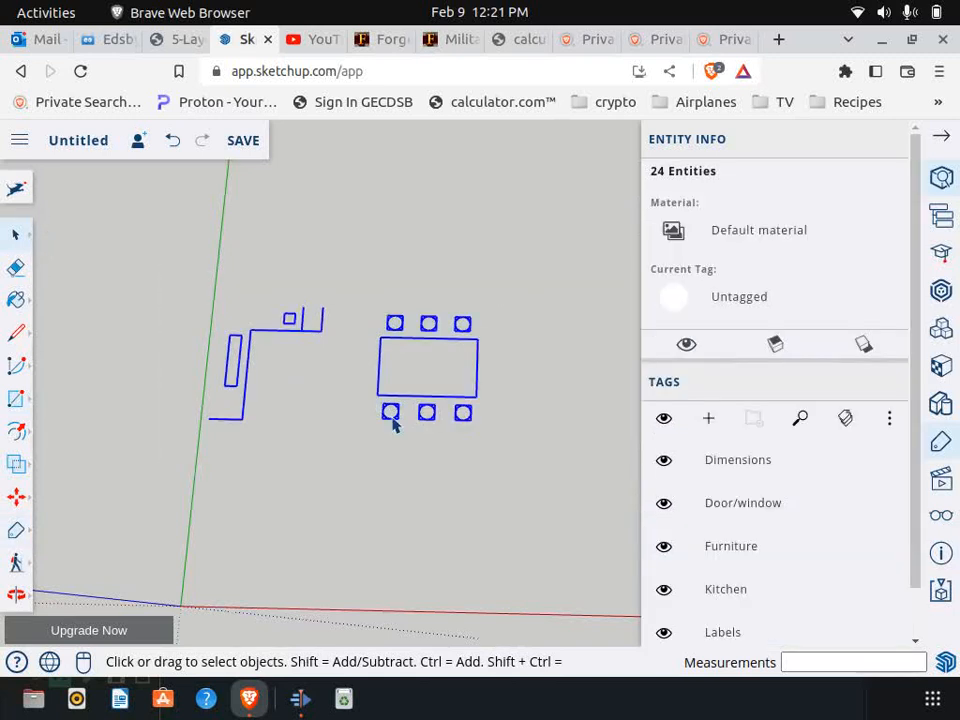
{"action": "right_click", "coordinate": [392, 424]}
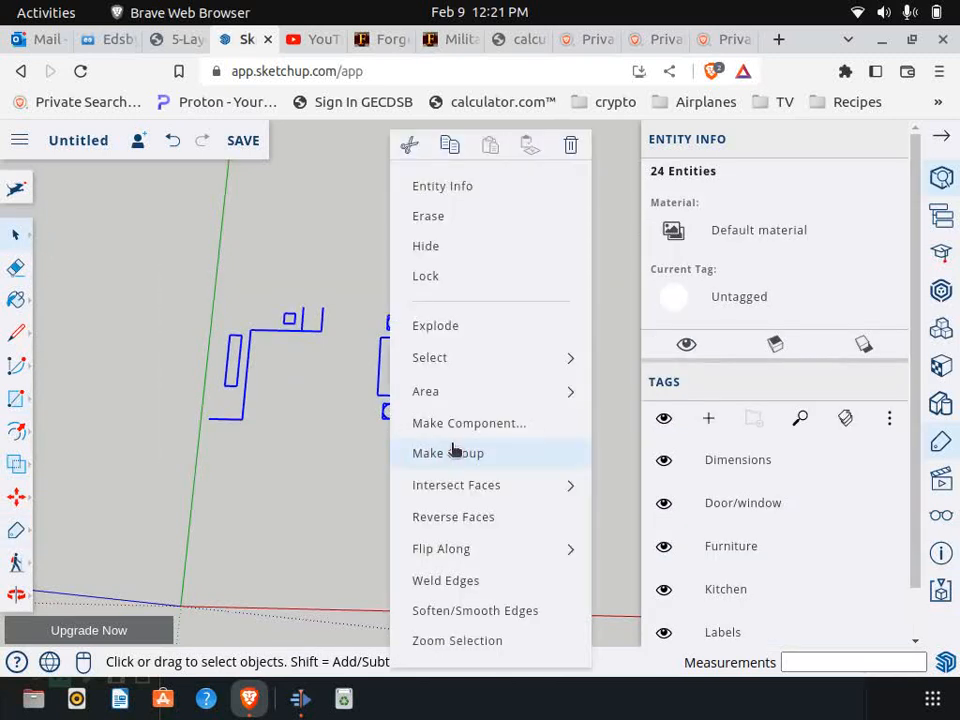
{"action": "left_click", "coordinate": [290, 485]}
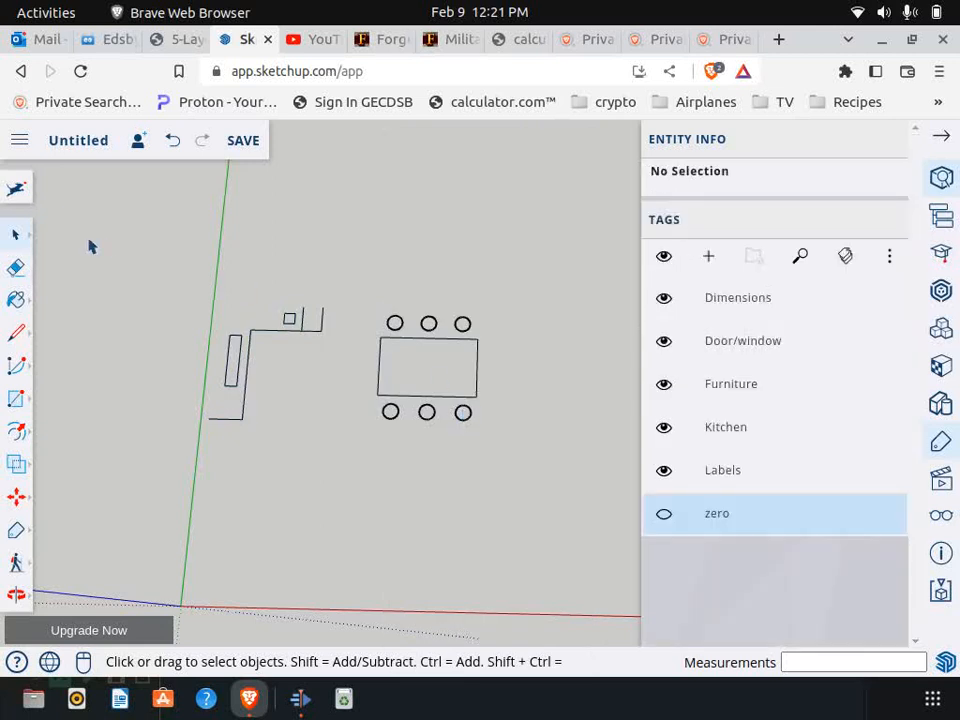
{"action": "mouse_move", "coordinate": [145, 253]}
{"action": "left_mouse_down"}
{"action": "mouse_move", "coordinate": [559, 431]}
{"action": "mouse_move", "coordinate": [551, 497]}
{"action": "left_mouse_up"}
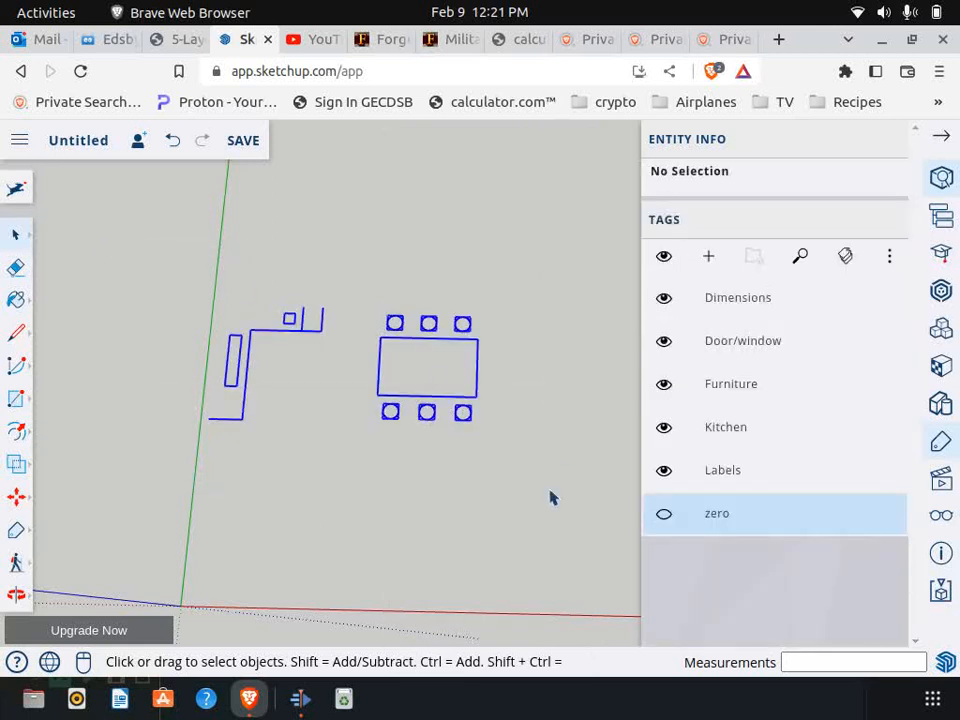
{"action": "scroll", "coordinate": [857, 540], "scroll_direction": "down", "scroll_amount": 1}
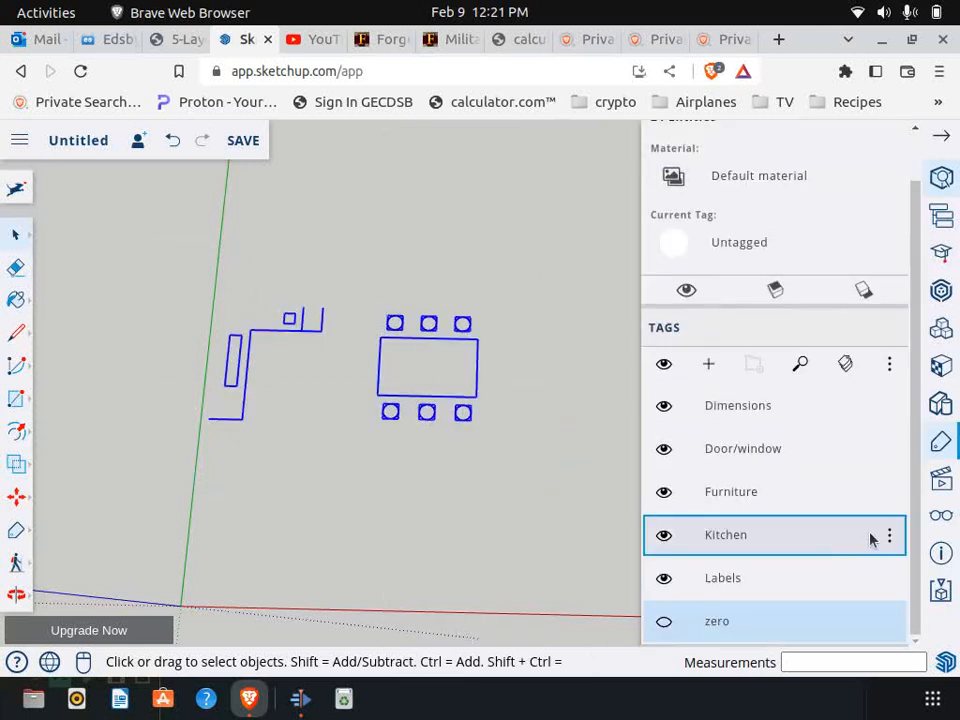
{"action": "left_click", "coordinate": [886, 538]}
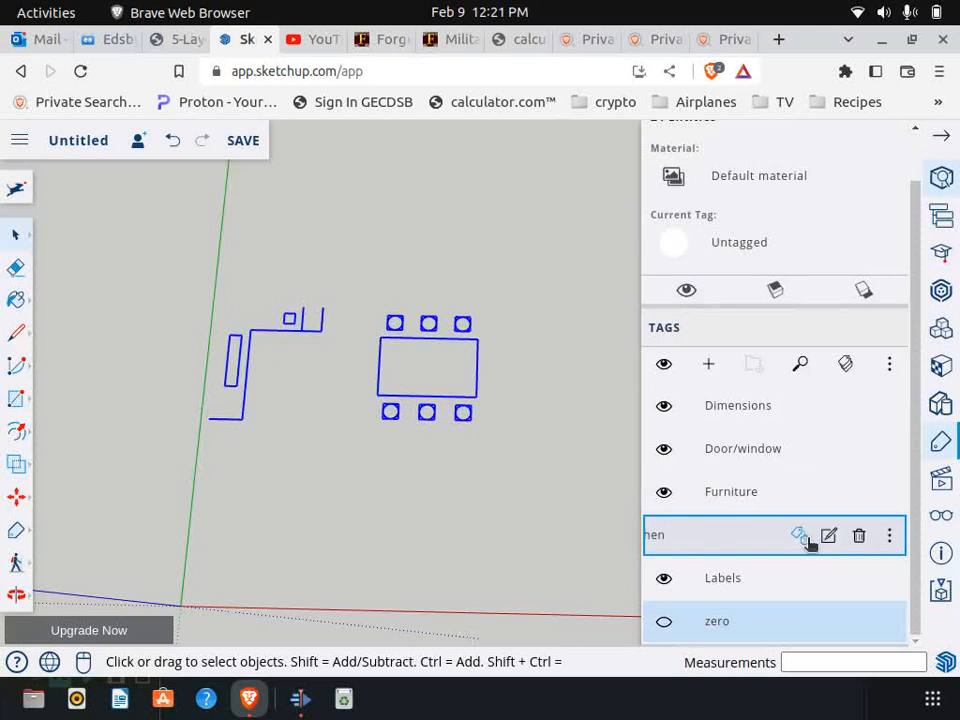
{"action": "left_click", "coordinate": [801, 536]}
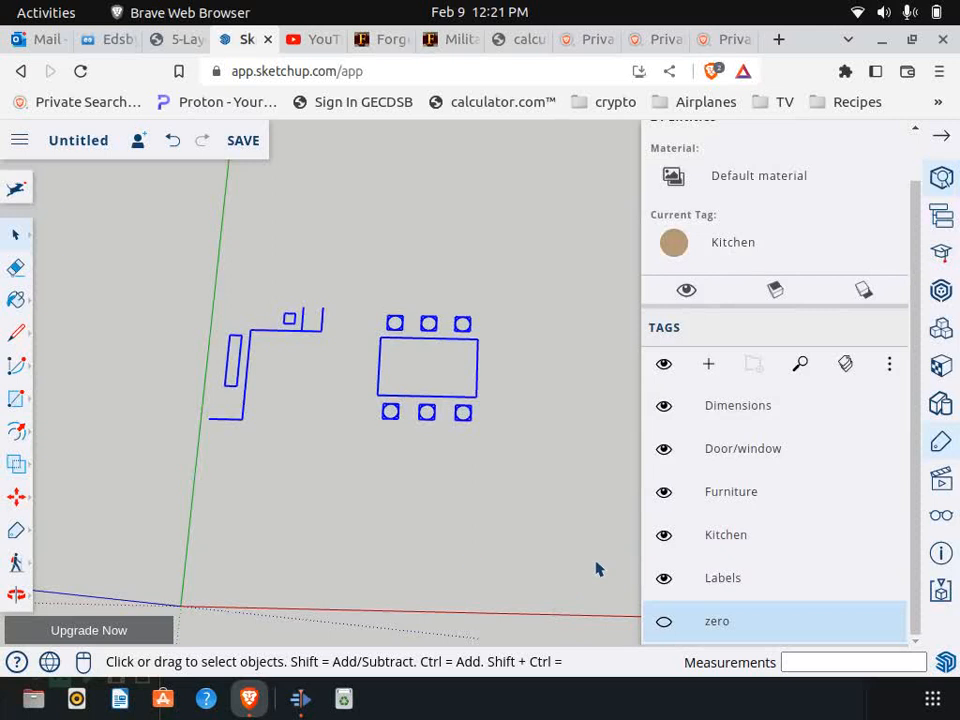
Hide the Kitchen tag to check the assignment, then make the Kitchen and zero tags visible again.
{"action": "left_click", "coordinate": [663, 537]}
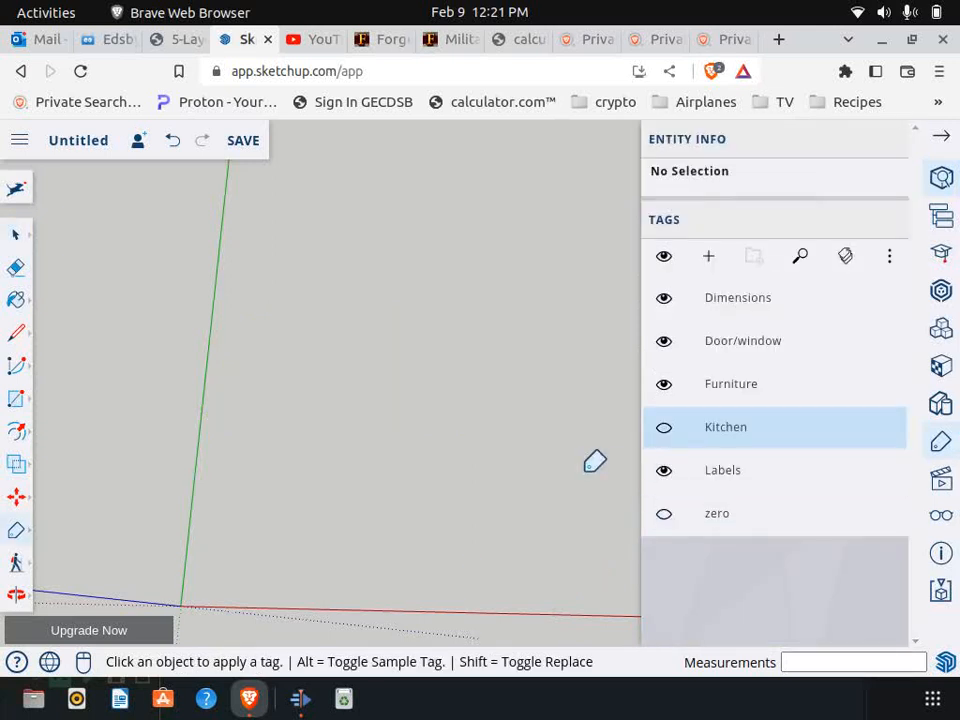
{"action": "left_click", "coordinate": [663, 427]}
{"action": "left_click", "coordinate": [665, 515]}
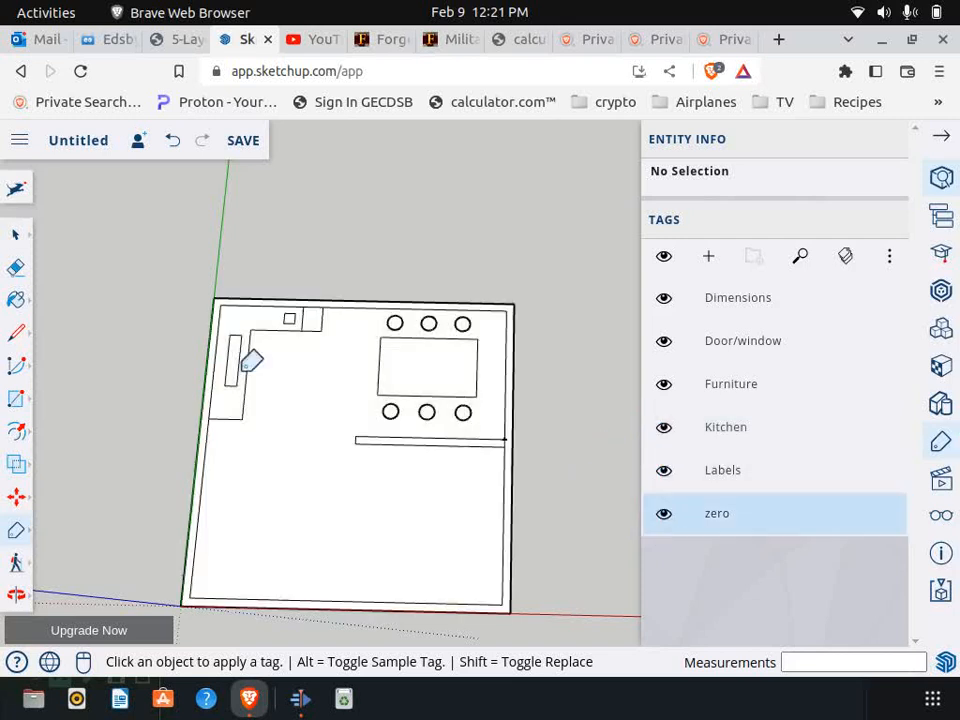
Check the couch in the 5-Layers PDF, then draw its outline in SketchUp against the partition wall, 7' 1 1/2" by about 1' 8 3/4".
{"action": "scroll", "coordinate": [268, 336], "scroll_direction": "down", "scroll_amount": 1}
{"action": "key", "text": "ctrl+shift+Tab"}
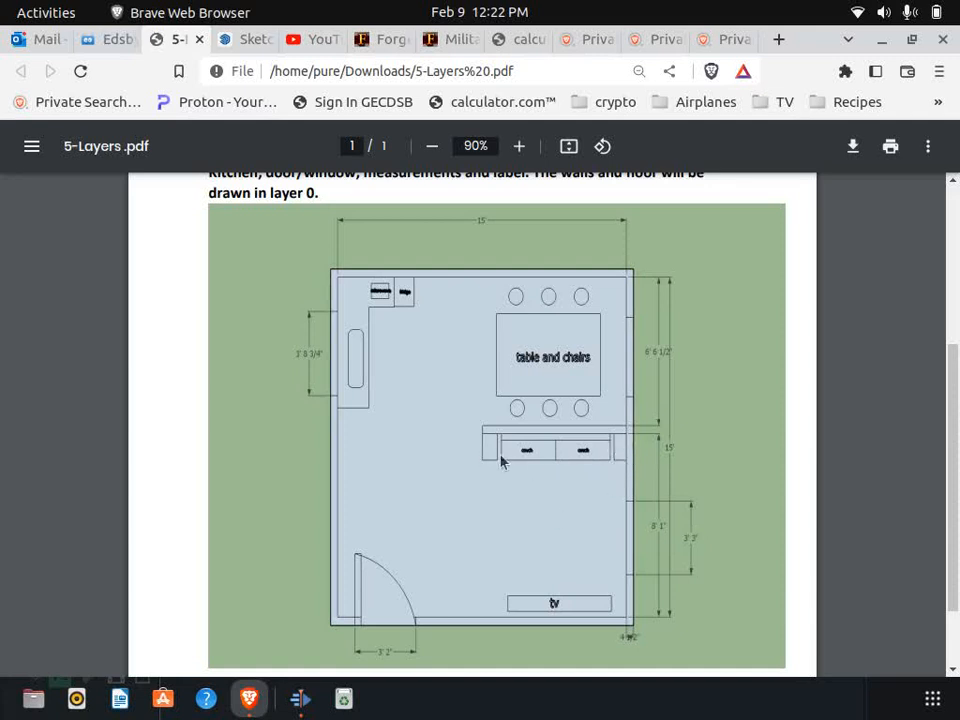
{"action": "left_click", "coordinate": [244, 48]}
{"action": "scroll", "coordinate": [434, 465], "scroll_direction": "up", "scroll_amount": 5}
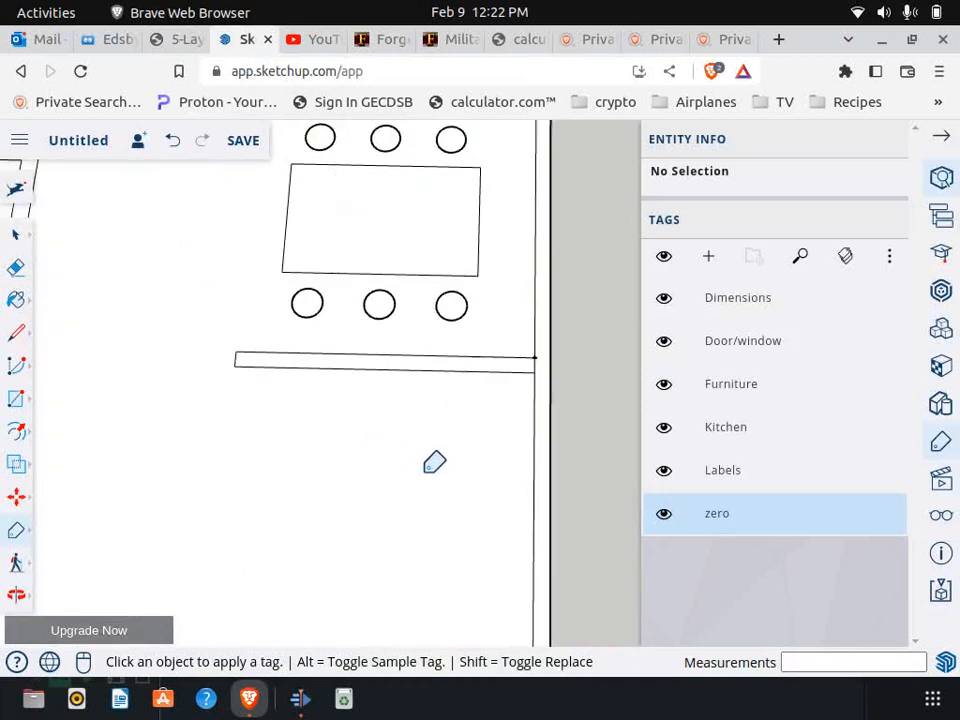
{"action": "left_click", "coordinate": [16, 398]}
{"action": "left_click", "coordinate": [234, 366]}
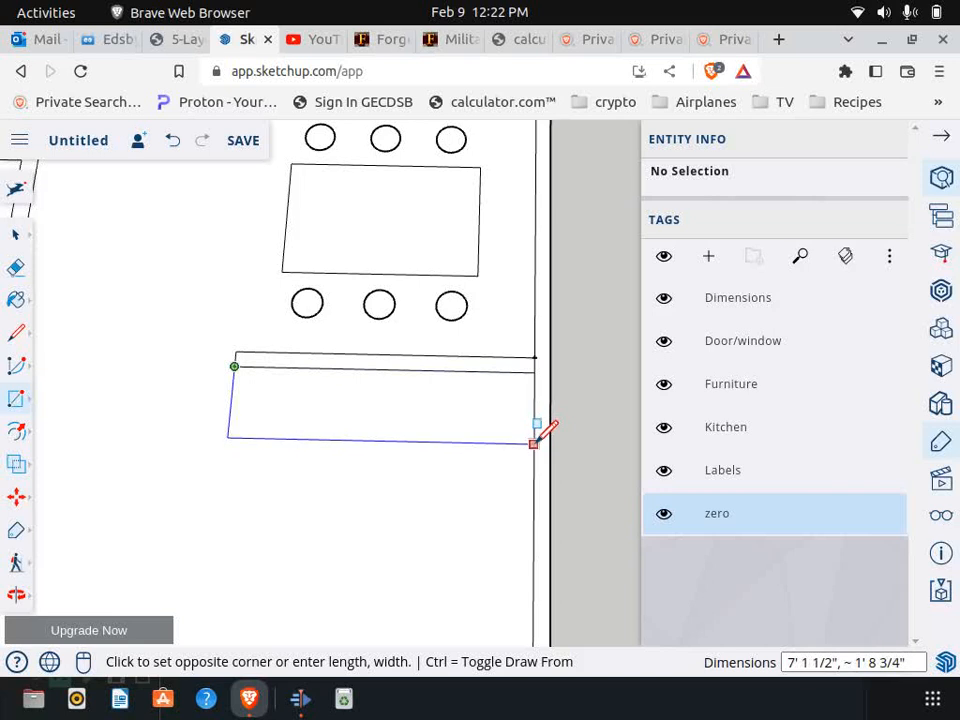
{"action": "left_click", "coordinate": [534, 442]}
Draw the couch's full-width backrest strip and an armrest at each end, the wall-side one about 1' 2 7/8" by 9 3/16".
{"action": "left_click", "coordinate": [236, 365]}
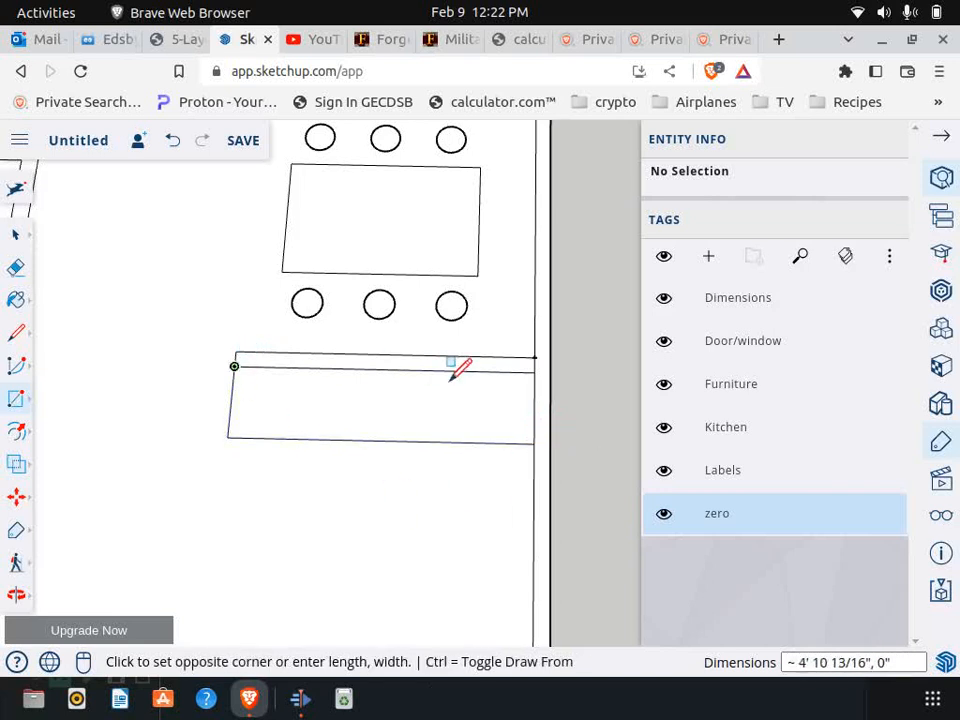
{"action": "left_click", "coordinate": [534, 392]}
{"action": "left_click", "coordinate": [227, 437]}
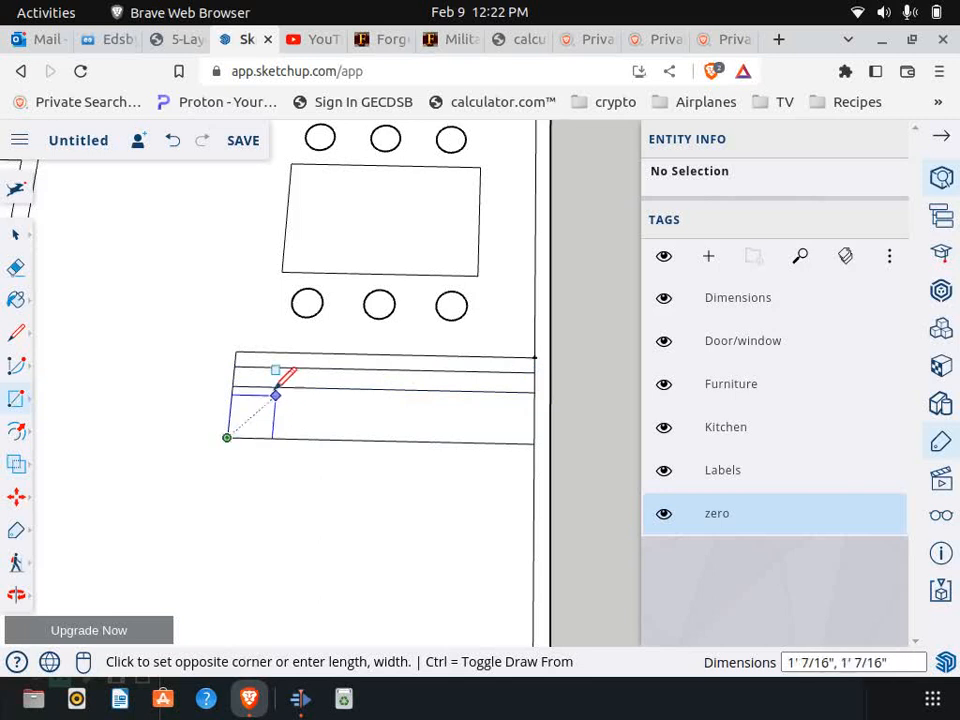
{"action": "left_click", "coordinate": [262, 393]}
{"action": "left_click", "coordinate": [533, 443]}
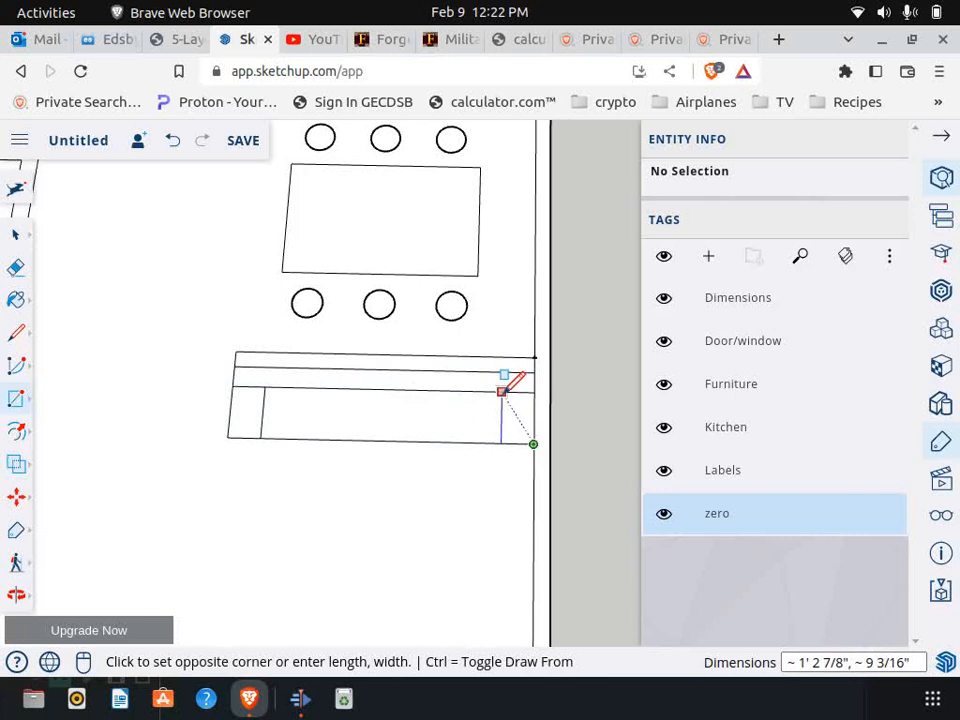
{"action": "left_click", "coordinate": [501, 392]}
Check the couch in the 5-Layers PDF, then split the SketchUp couch seat into two cushions with a line across its middle.
{"action": "left_click", "coordinate": [176, 40]}
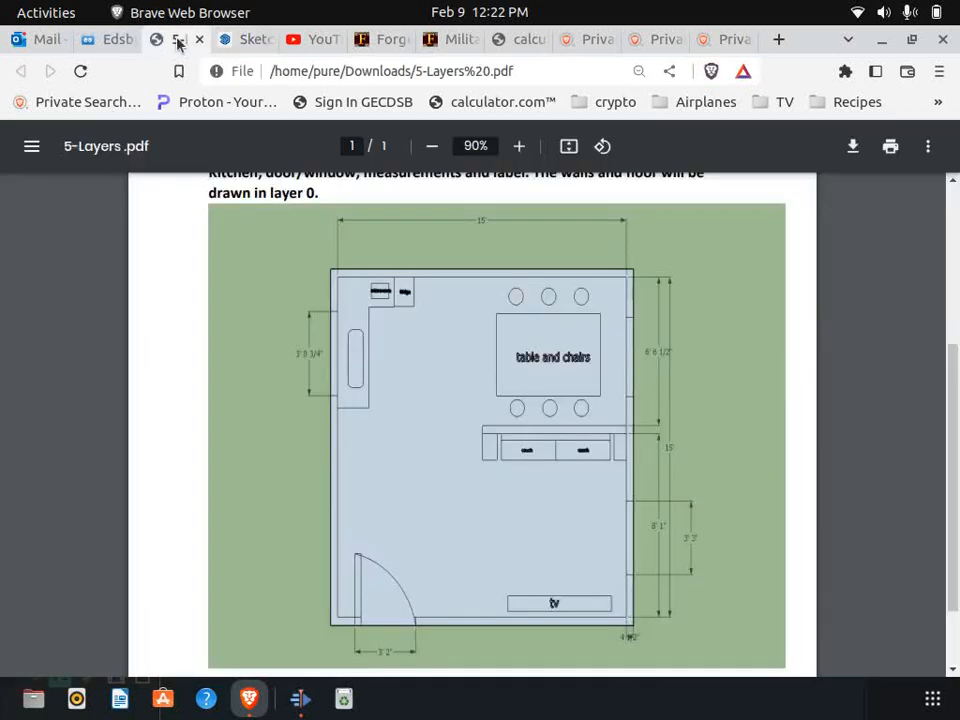
{"action": "left_click", "coordinate": [245, 40]}
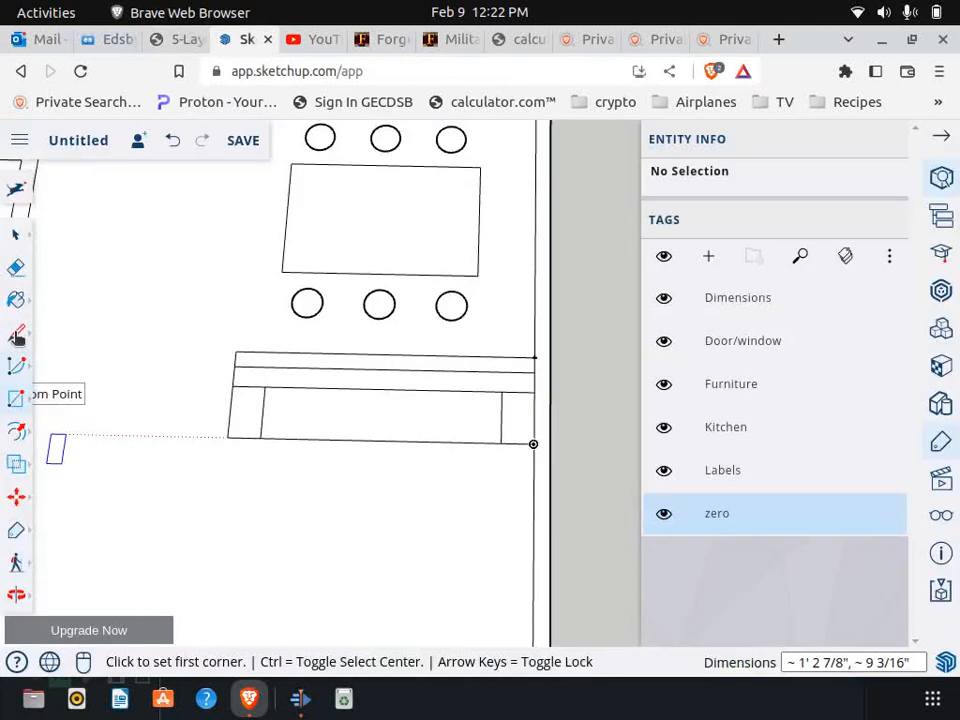
{"action": "left_click", "coordinate": [17, 336]}
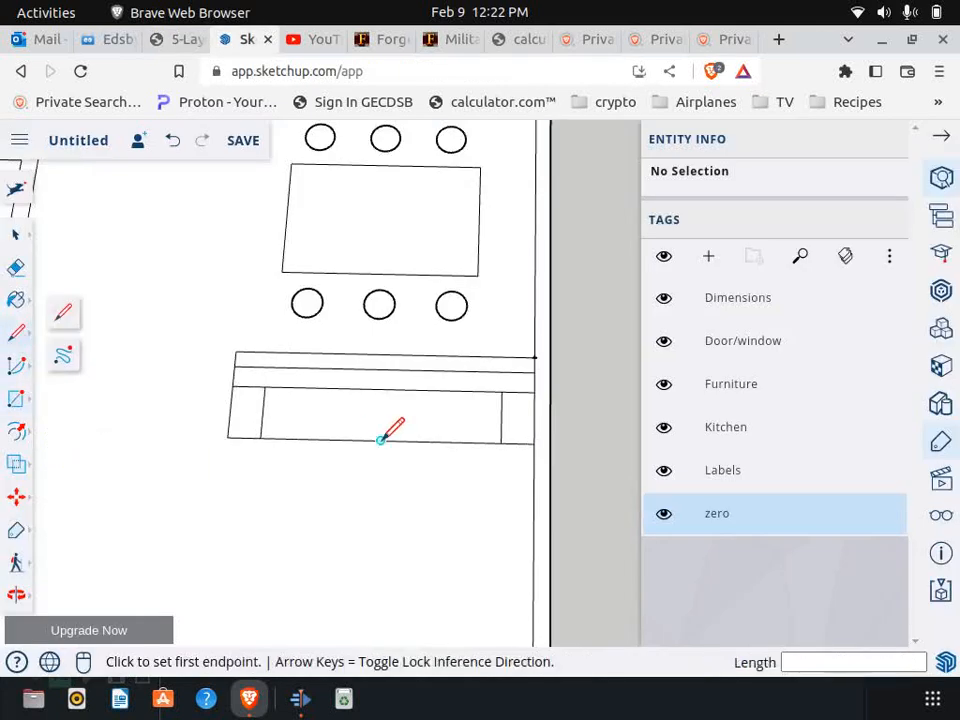
{"action": "left_click", "coordinate": [381, 440]}
{"action": "left_click", "coordinate": [381, 388]}
Check the TV in the 5-Layers PDF, then draw it in SketchUp as a 4' 11 1/4" by 8 1/4" rectangle near the wall facing the couch.
{"action": "scroll", "coordinate": [422, 473], "scroll_direction": "down", "scroll_amount": 2}
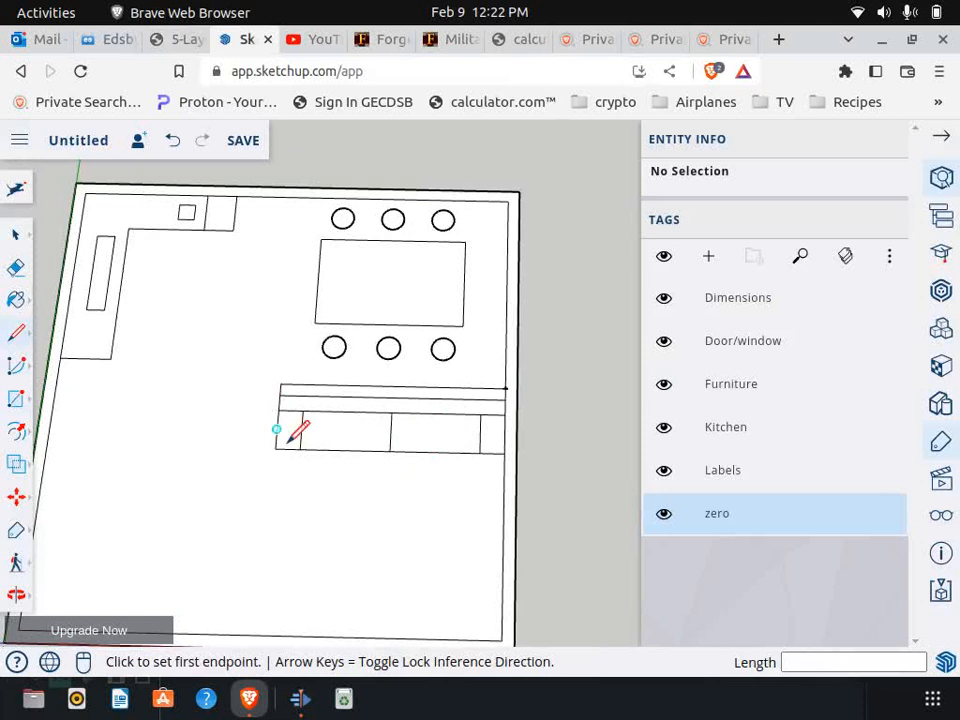
{"action": "scroll", "coordinate": [302, 425], "scroll_direction": "down", "scroll_amount": 1}
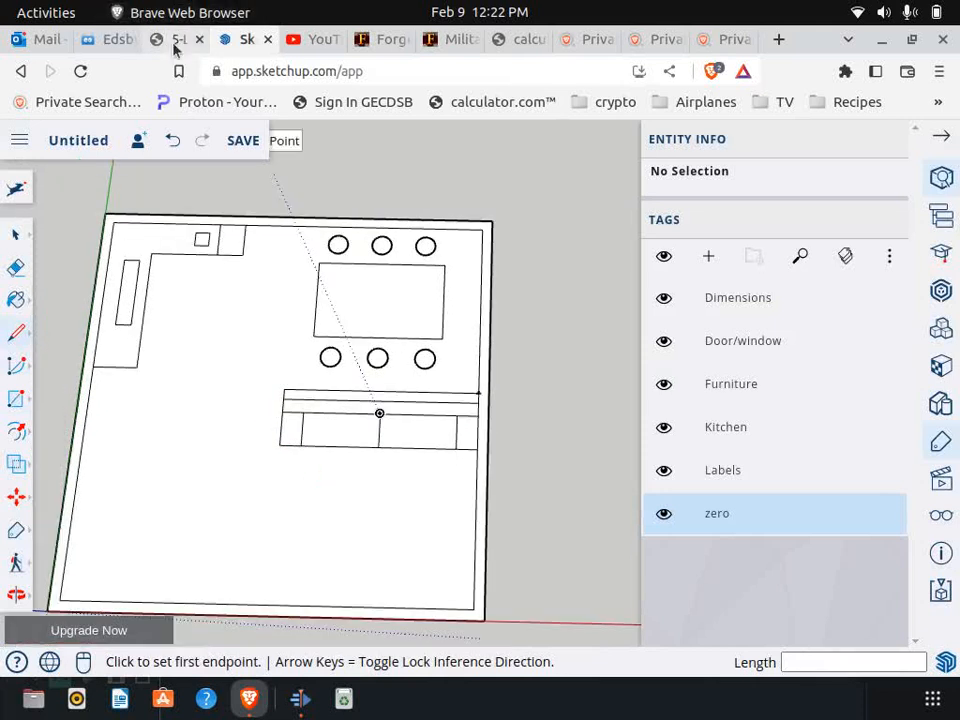
{"action": "left_click", "coordinate": [176, 40]}
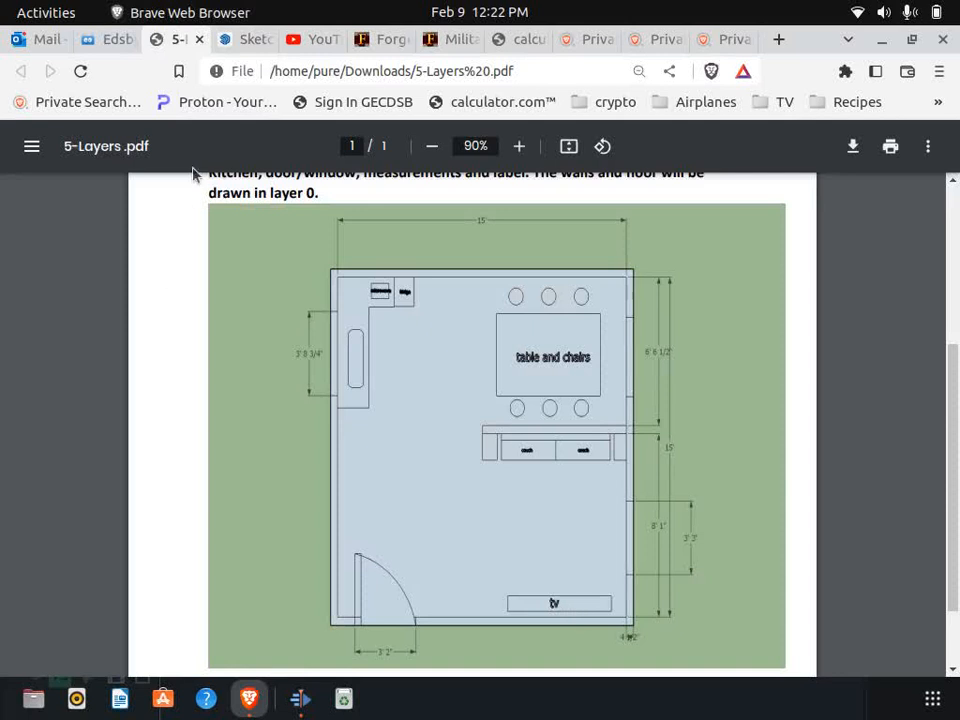
{"action": "left_click", "coordinate": [246, 40]}
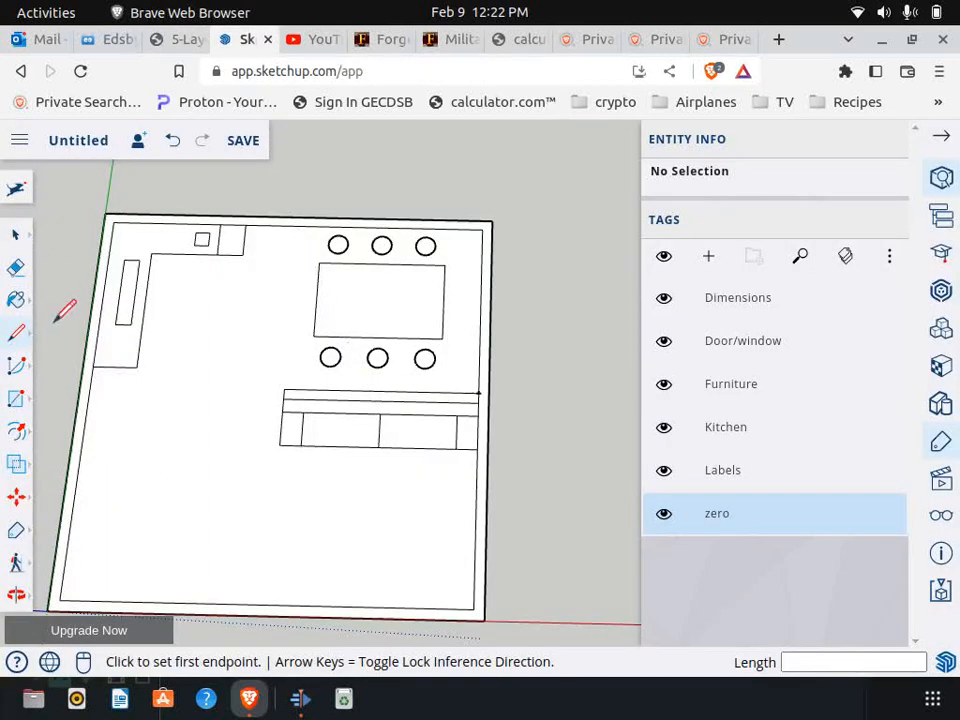
{"action": "left_click", "coordinate": [24, 408]}
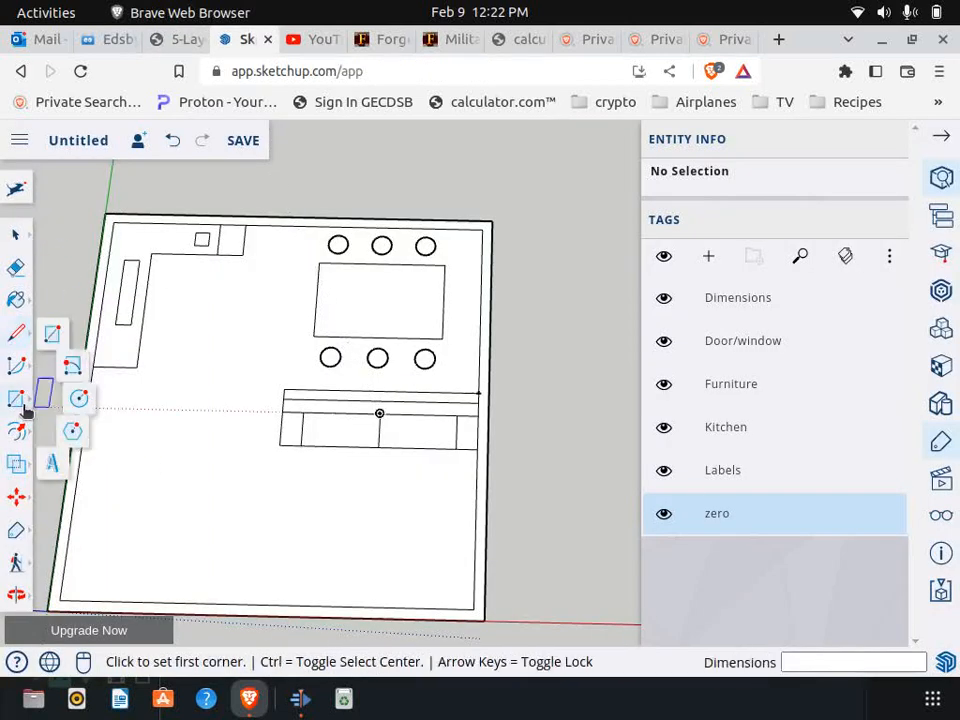
{"action": "left_click", "coordinate": [447, 594]}
{"action": "left_click", "coordinate": [306, 576]}
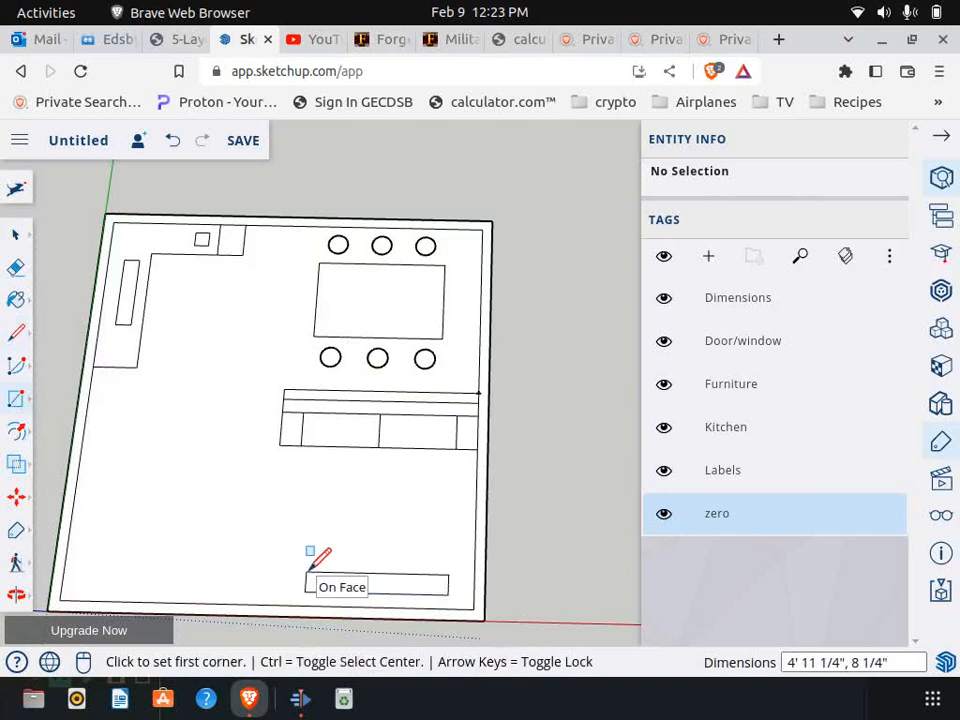
Hide the zero and Kitchen tags to isolate the couch and TV geometry.
{"action": "scroll", "coordinate": [483, 472], "scroll_direction": "down", "scroll_amount": 1}
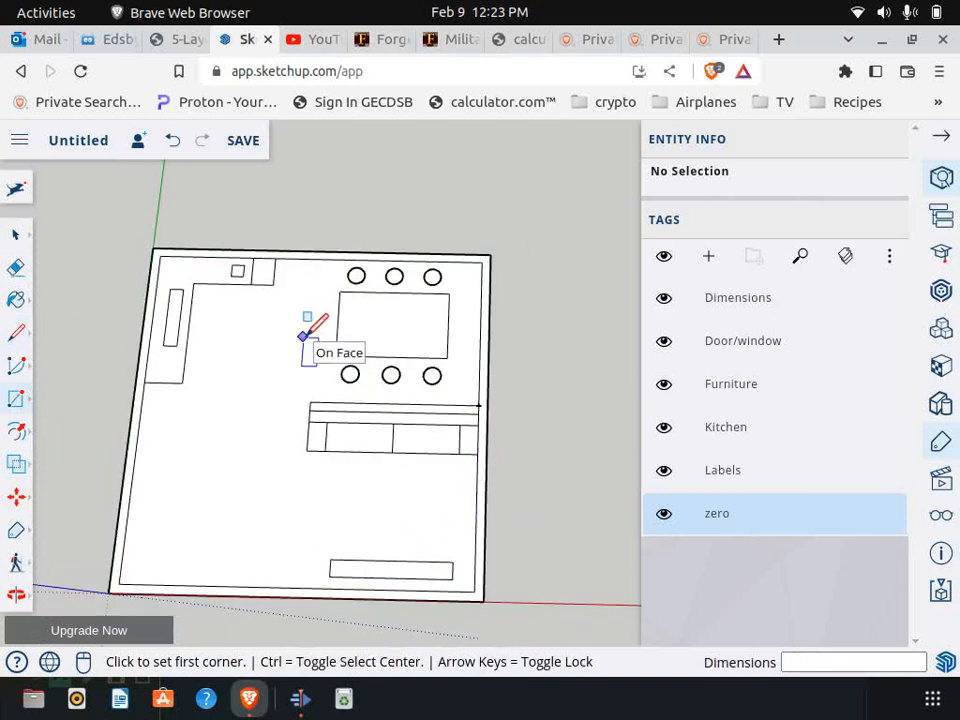
{"action": "left_click", "coordinate": [664, 516]}
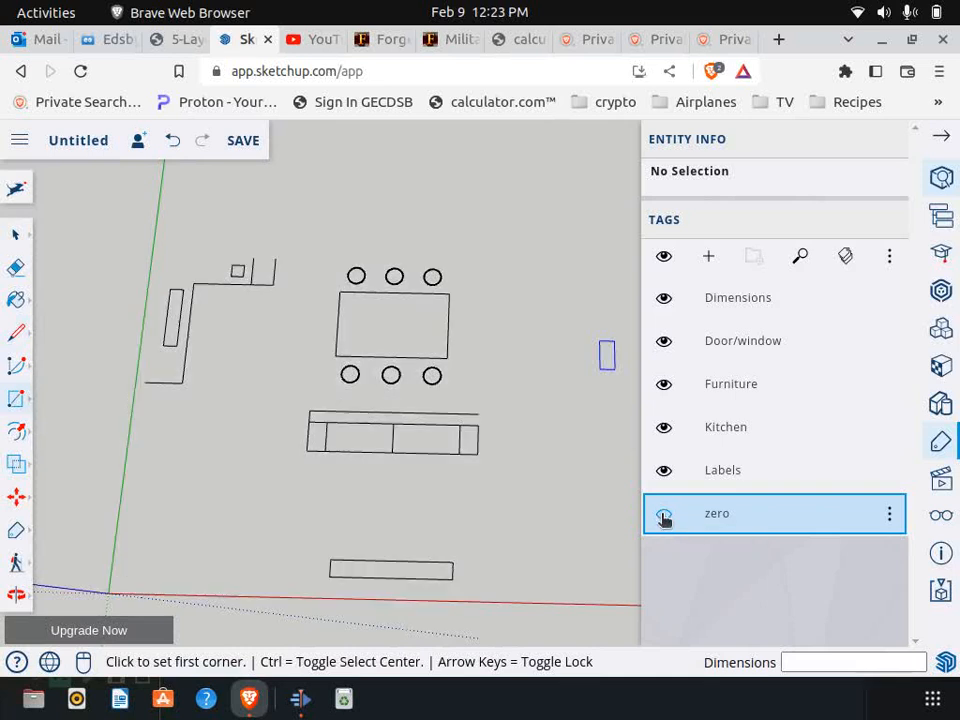
{"action": "left_click", "coordinate": [662, 428]}
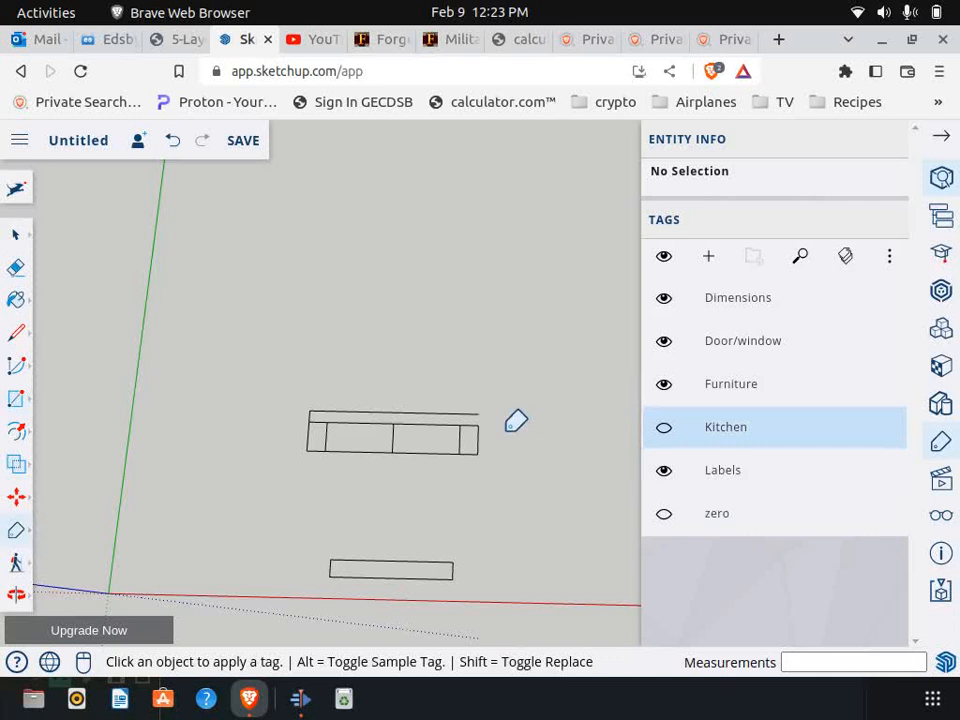
{"action": "left_click", "coordinate": [16, 338]}
{"action": "left_click", "coordinate": [478, 413]}
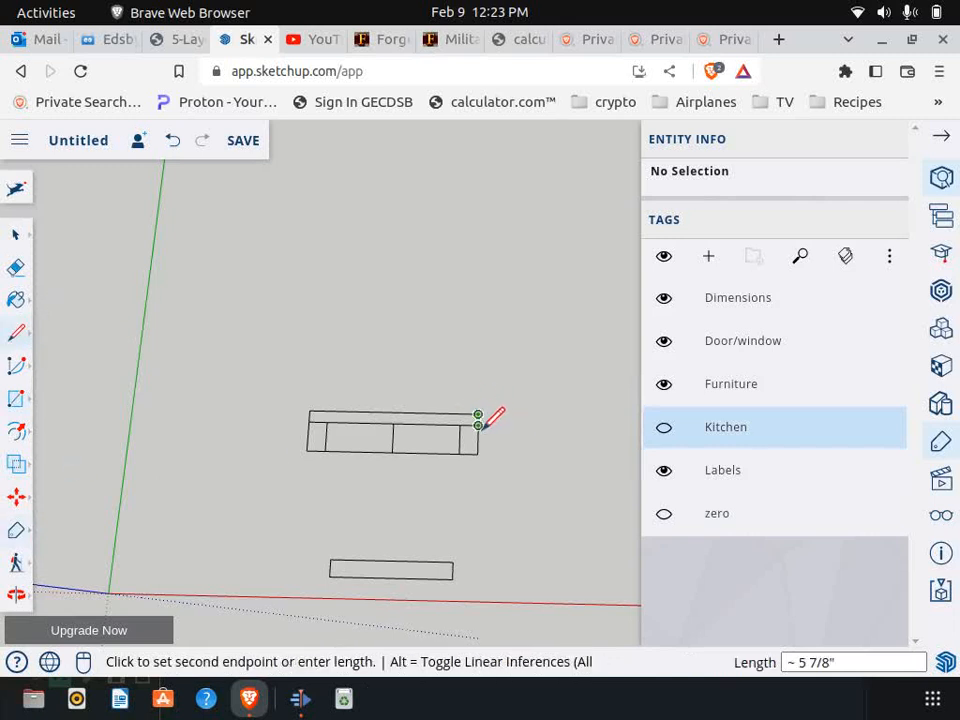
{"action": "key", "text": "Escape"}
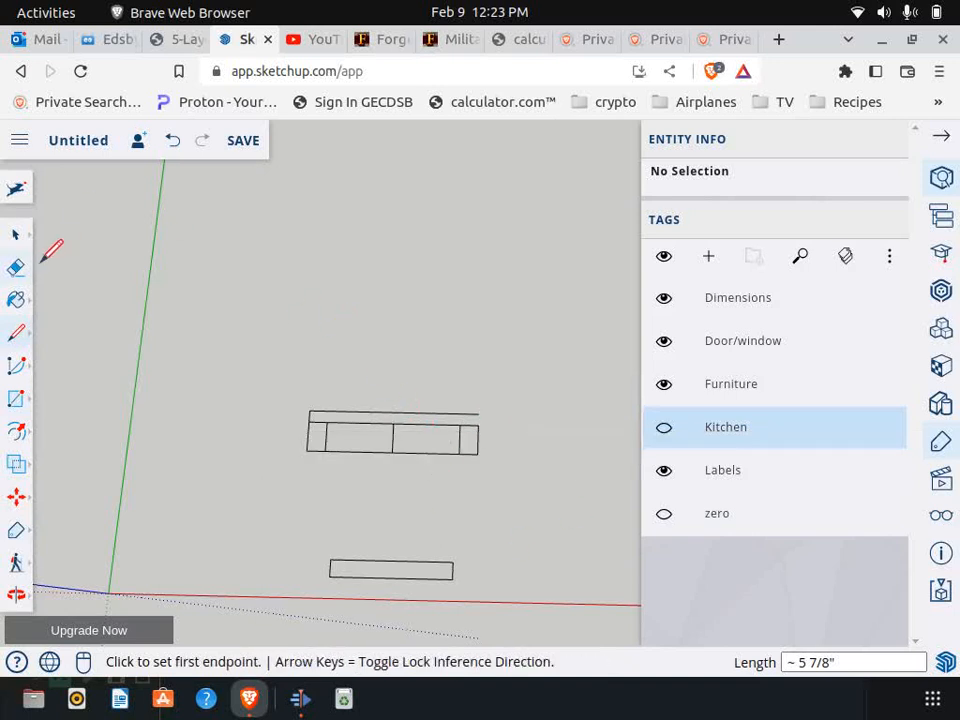
Select all the couch and TV edges and assign them to the Furniture tag.
{"action": "left_click", "coordinate": [15, 234]}
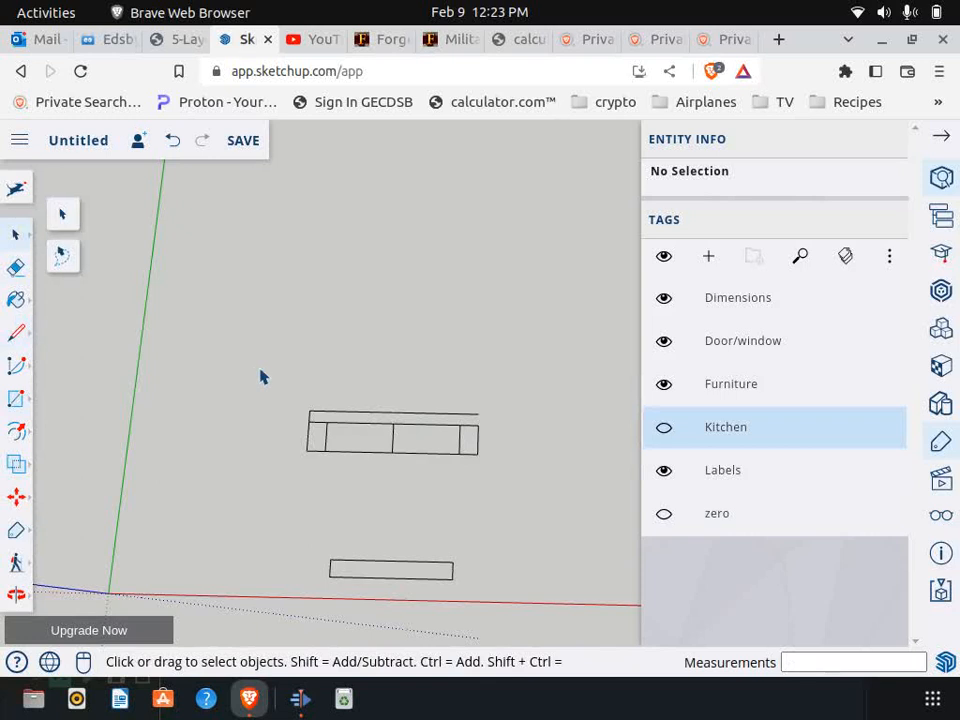
{"action": "left_click_drag", "start_coordinate": [252, 368], "coordinate": [546, 591]}
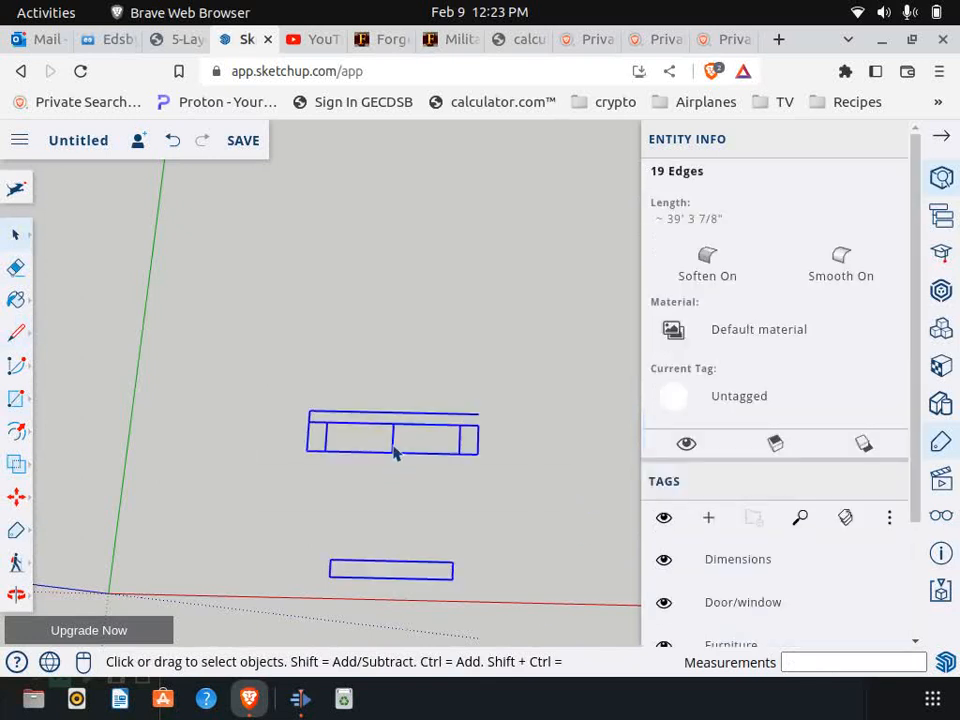
{"action": "right_click", "coordinate": [392, 450]}
{"action": "left_click", "coordinate": [251, 450]}
{"action": "left_click_drag", "start_coordinate": [230, 342], "coordinate": [544, 611]}
{"action": "scroll", "coordinate": [607, 376], "scroll_direction": "down", "scroll_amount": 2}
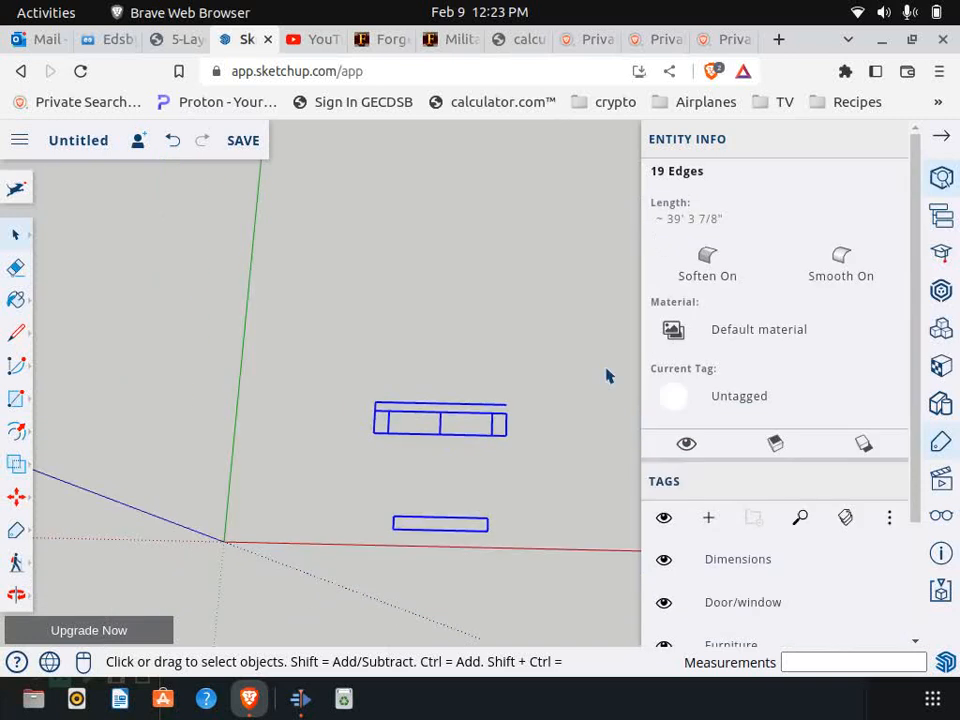
{"action": "scroll", "coordinate": [846, 575], "scroll_direction": "down", "scroll_amount": 3}
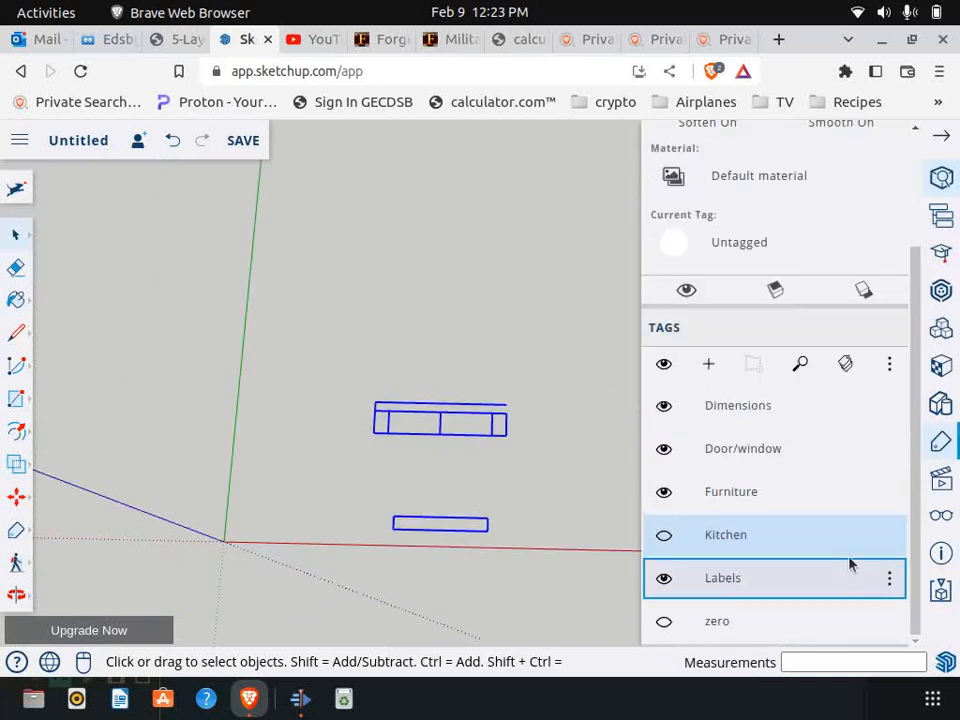
{"action": "left_click", "coordinate": [889, 492]}
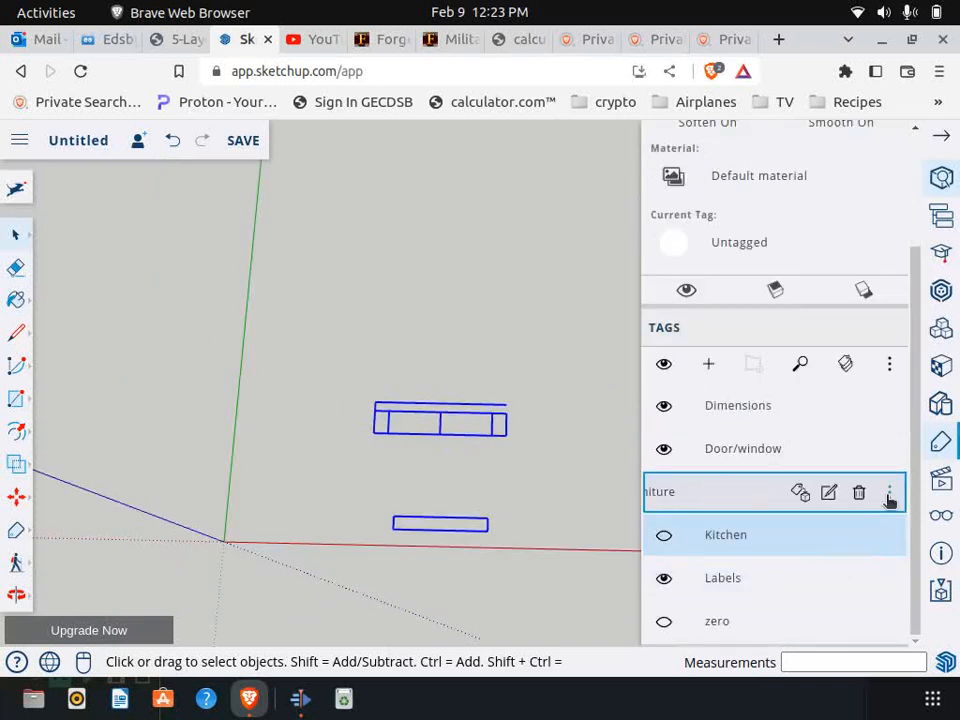
{"action": "left_click", "coordinate": [798, 494]}
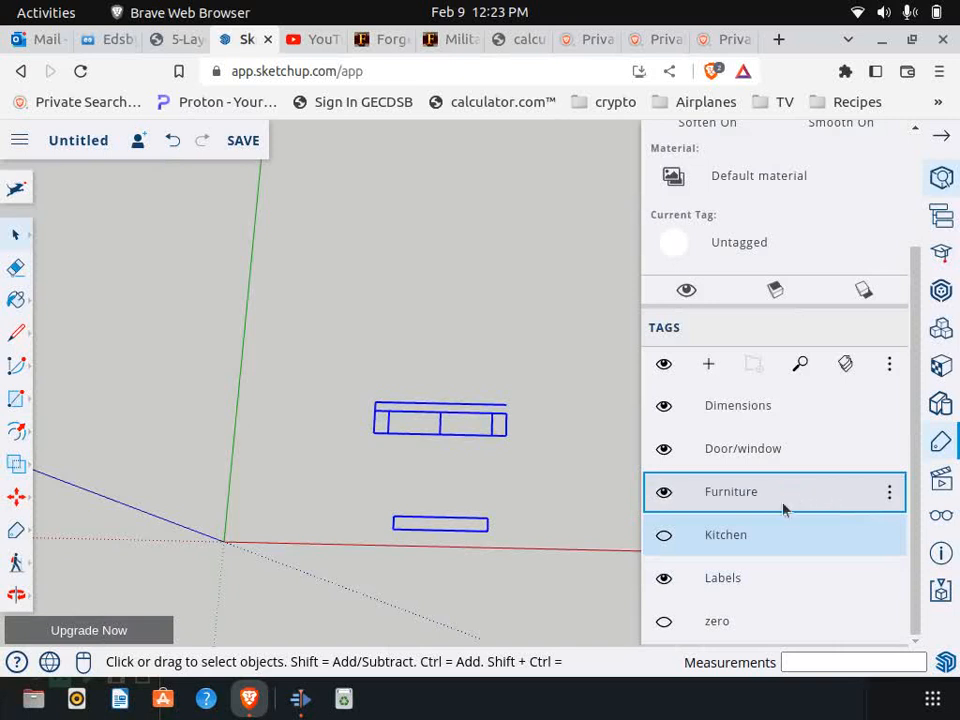
Hide the Furniture tag to check the assignment, then make the Furniture, Kitchen and zero tags visible again.
{"action": "left_click", "coordinate": [664, 495]}
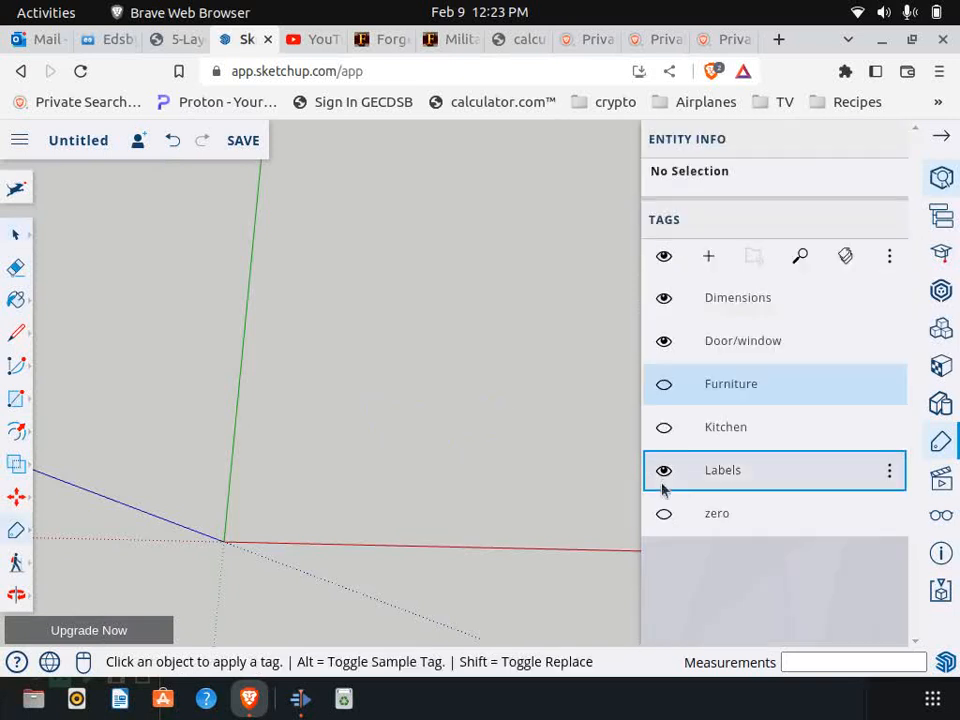
{"action": "left_click", "coordinate": [664, 427]}
{"action": "left_click", "coordinate": [664, 513]}
{"action": "scroll", "coordinate": [246, 353], "scroll_direction": "down", "scroll_amount": 1}
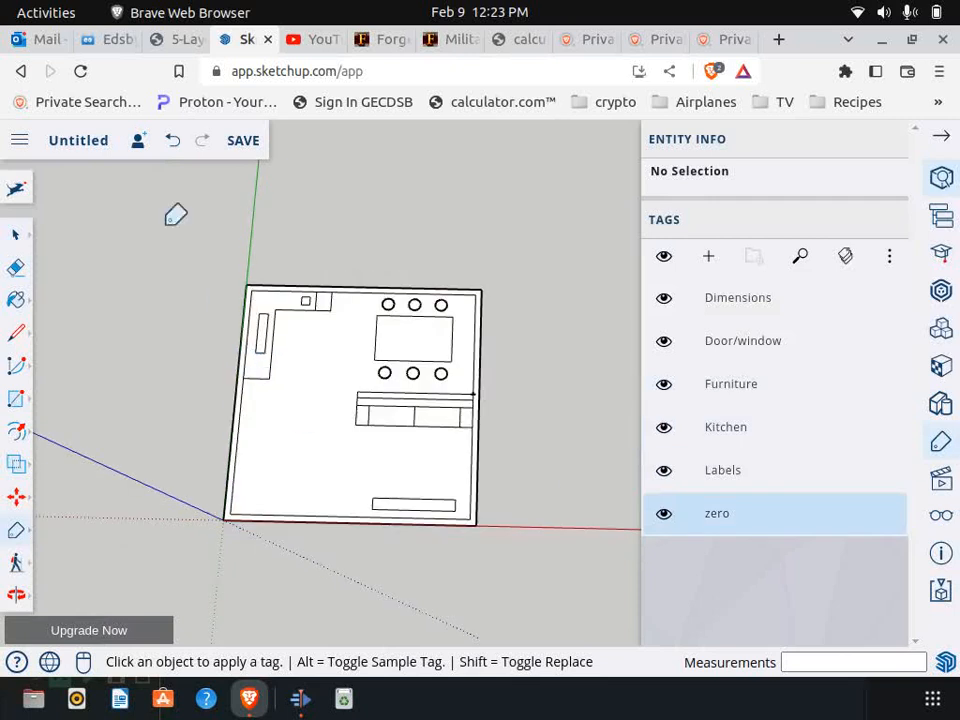
Check the door in the 5-Layers PDF, then place a 3' 2" Tape Measure guide along the inner edge of the TV-side wall in SketchUp.
{"action": "left_click", "coordinate": [174, 44]}
{"action": "scroll", "coordinate": [182, 394], "scroll_direction": "down", "scroll_amount": 2}
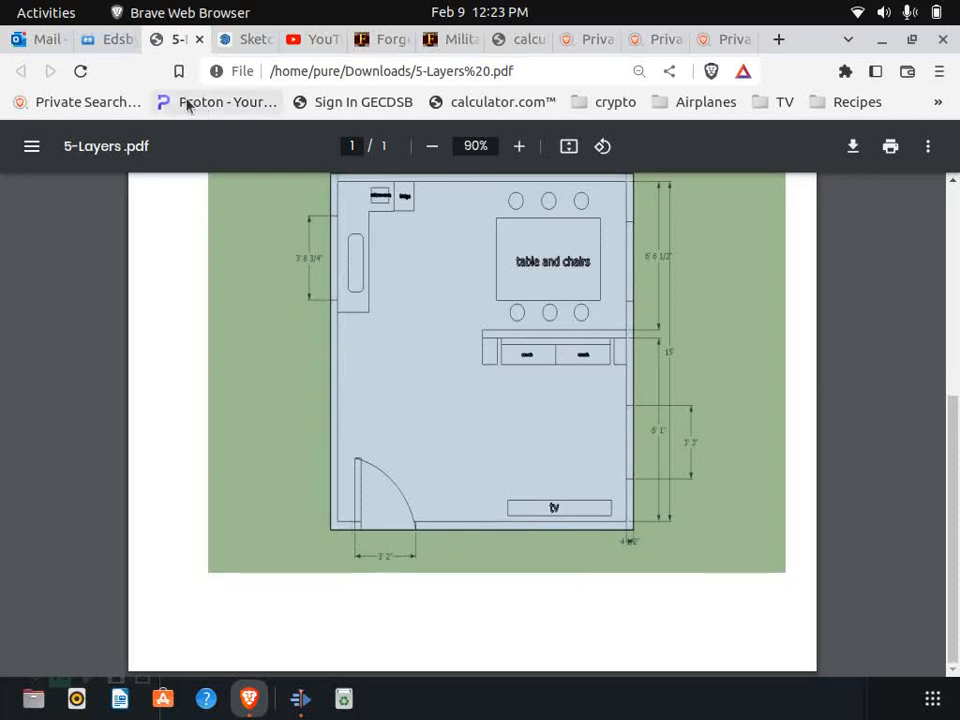
{"action": "left_click", "coordinate": [242, 44]}
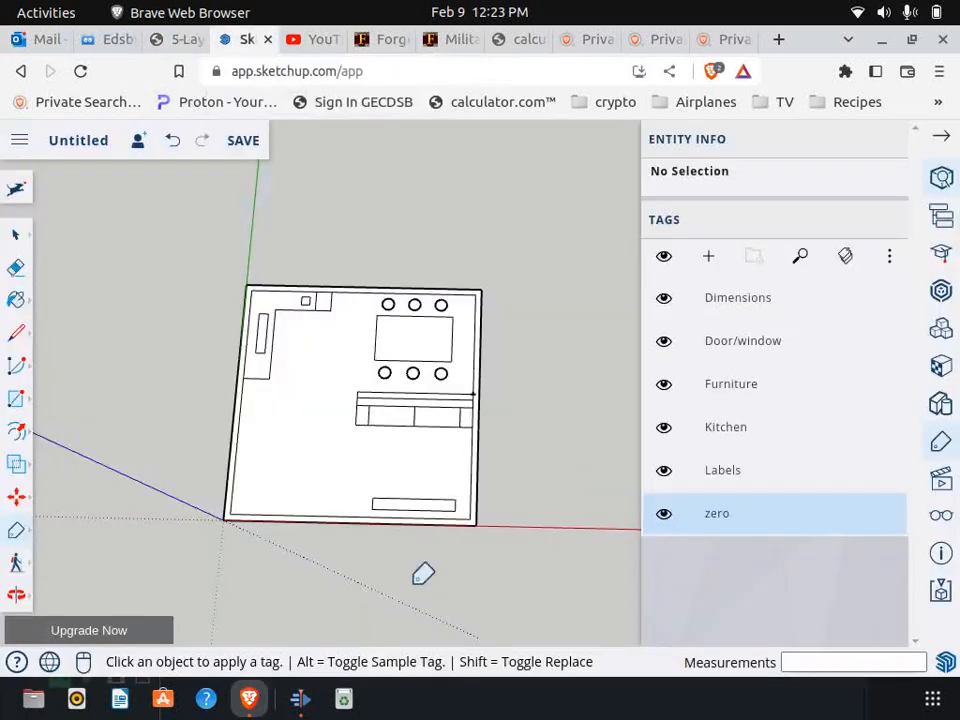
{"action": "left_click", "coordinate": [15, 535]}
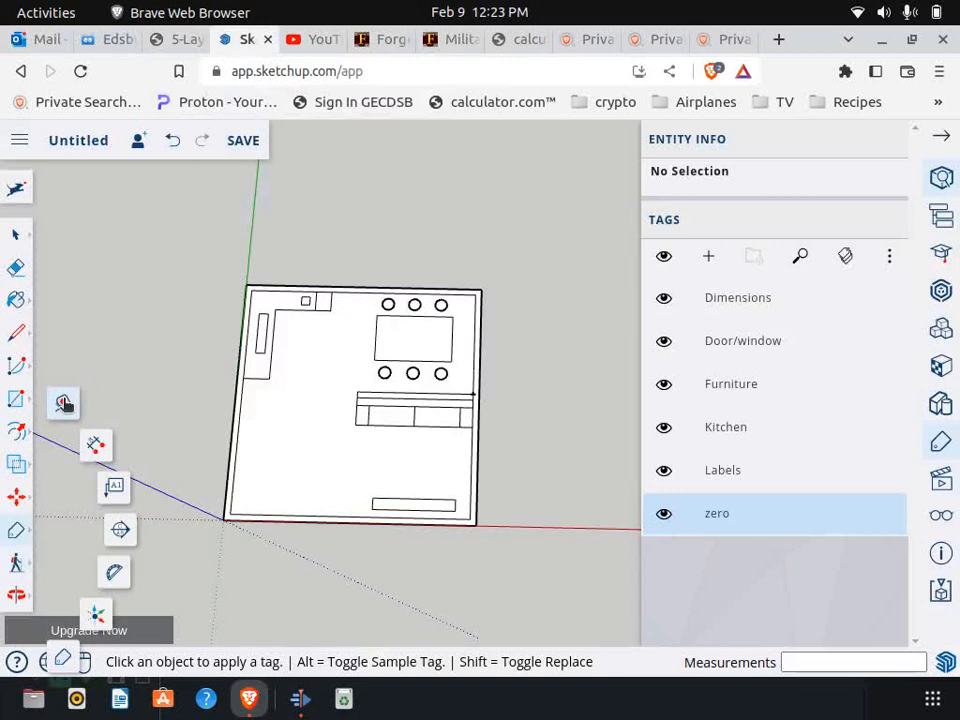
{"action": "left_click", "coordinate": [63, 403]}
{"action": "scroll", "coordinate": [285, 587], "scroll_direction": "up", "scroll_amount": 2}
{"action": "scroll", "coordinate": [276, 534], "scroll_direction": "up", "scroll_amount": 3}
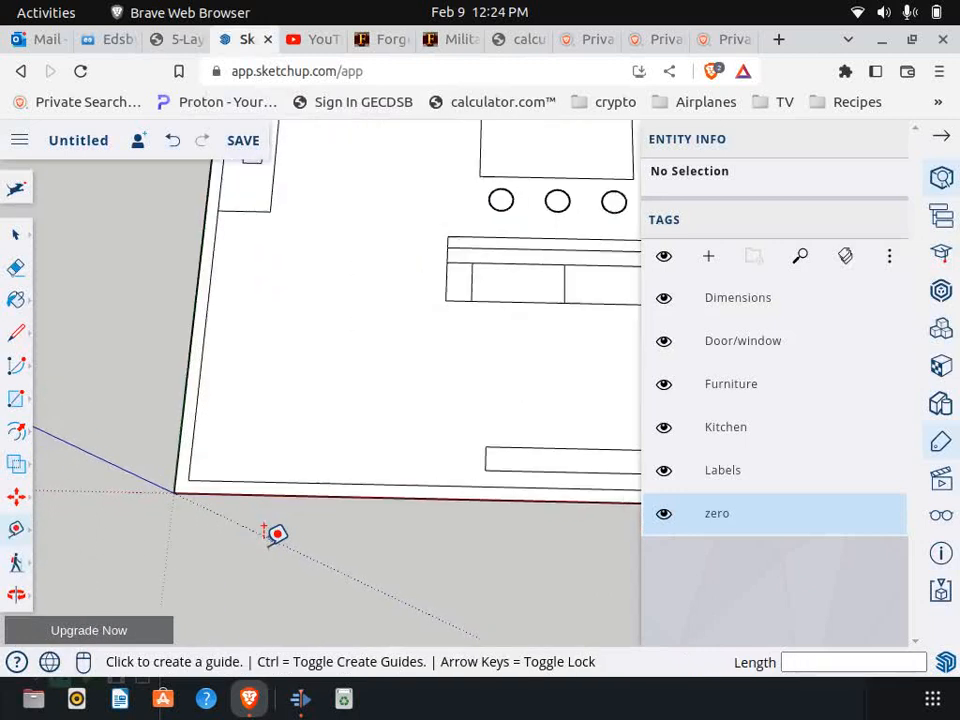
{"action": "left_click", "coordinate": [221, 481]}
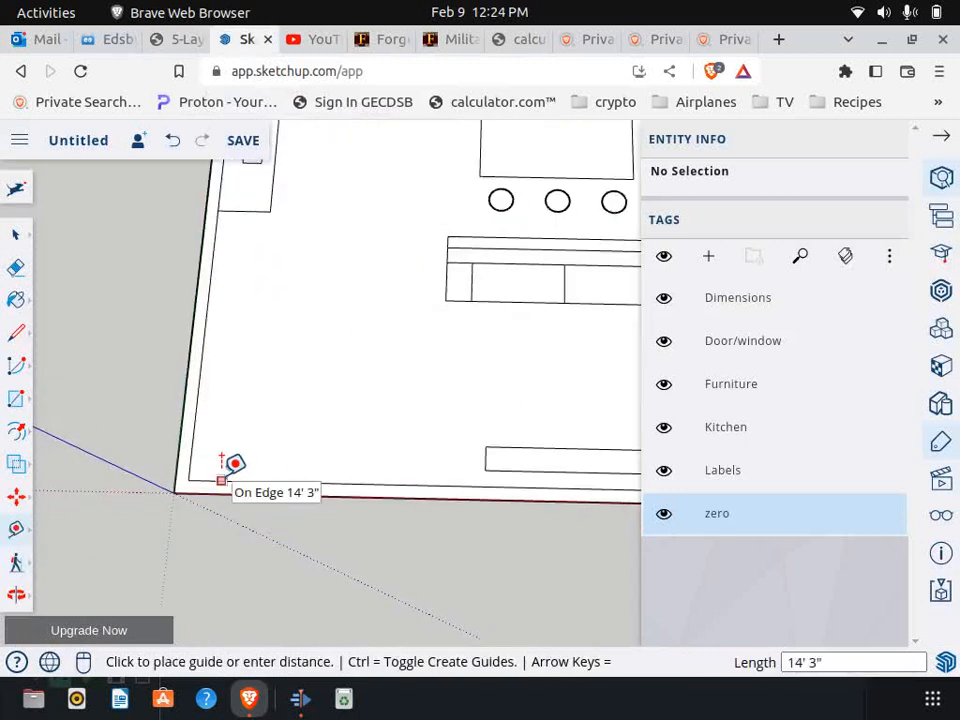
{"action": "left_click", "coordinate": [320, 481]}
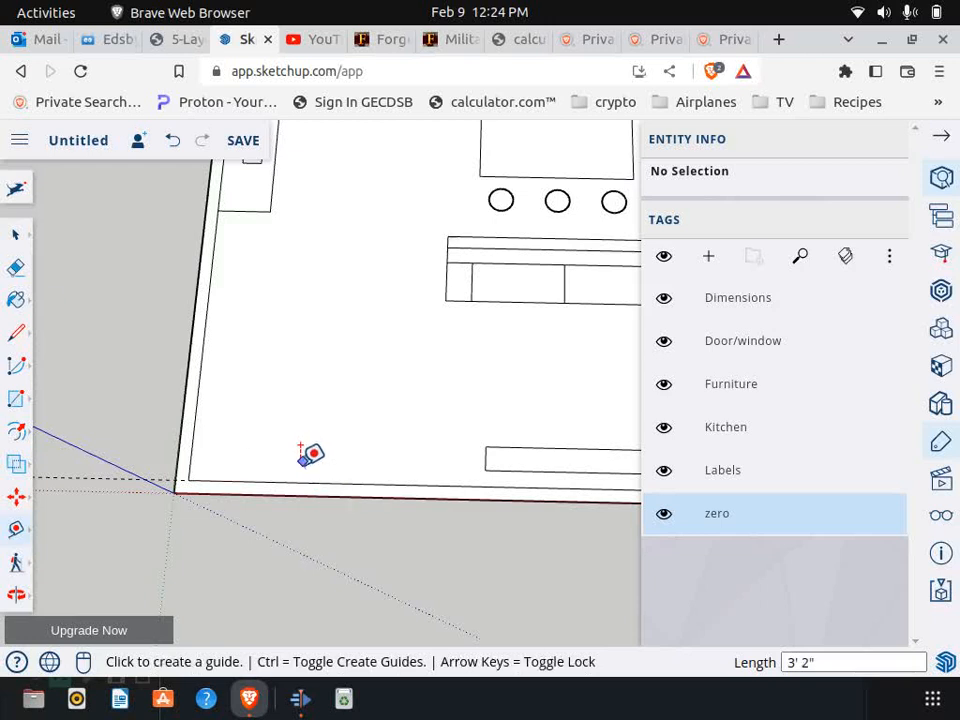
Try to place further guides for the door opening from the inner edge of the TV-side wall.
{"action": "left_click", "coordinate": [237, 481]}
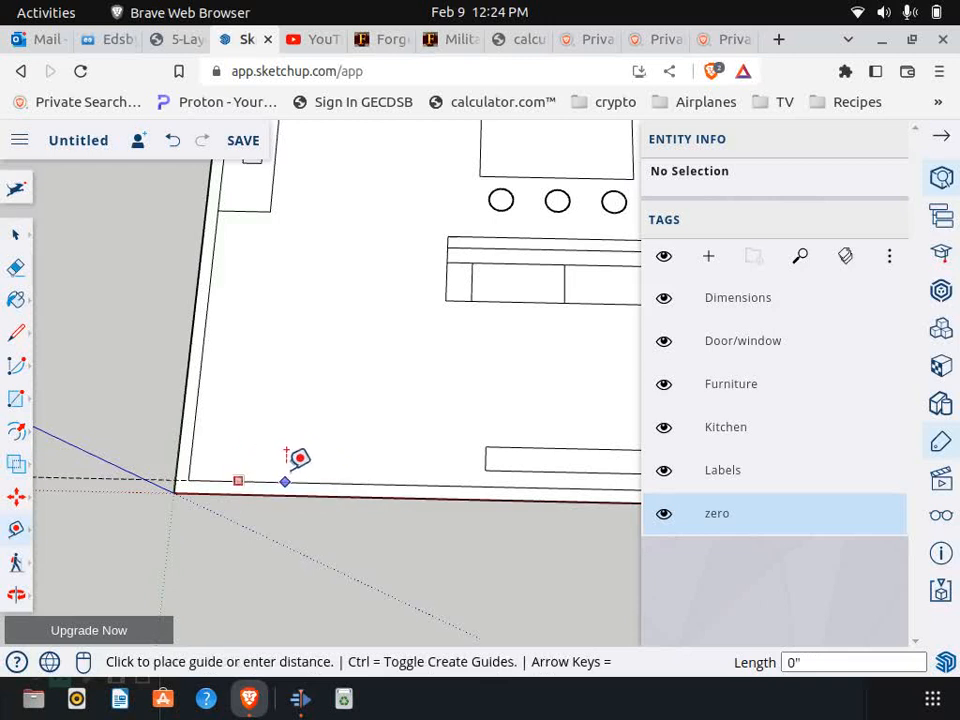
{"action": "left_click", "coordinate": [373, 481]}
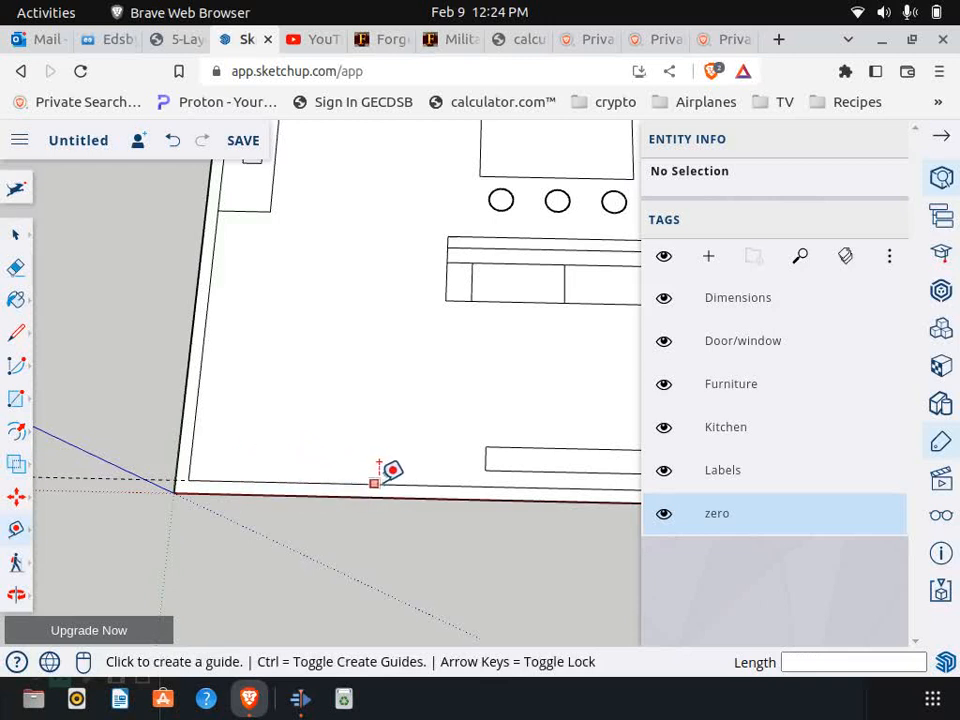
{"action": "left_click", "coordinate": [384, 484]}
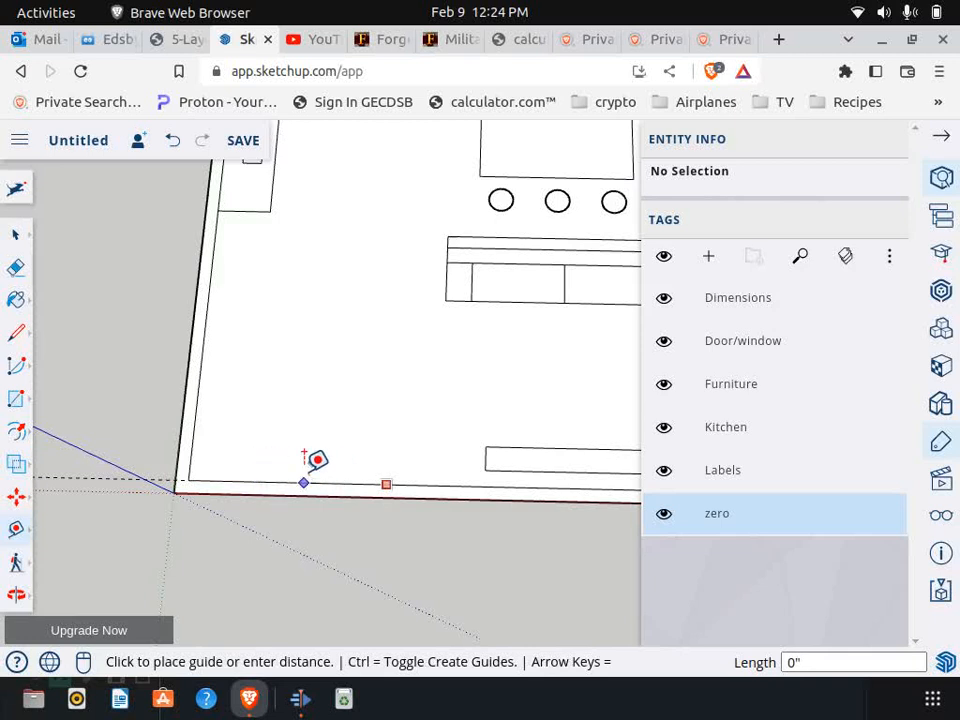
{"action": "left_click", "coordinate": [350, 456]}
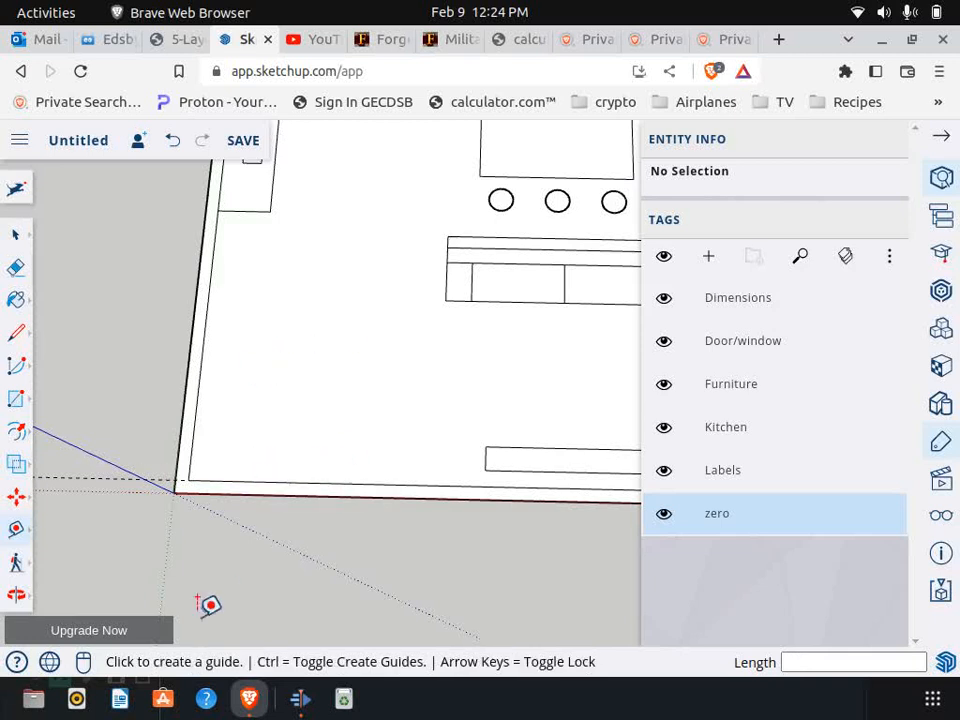
{"action": "left_click", "coordinate": [174, 490]}
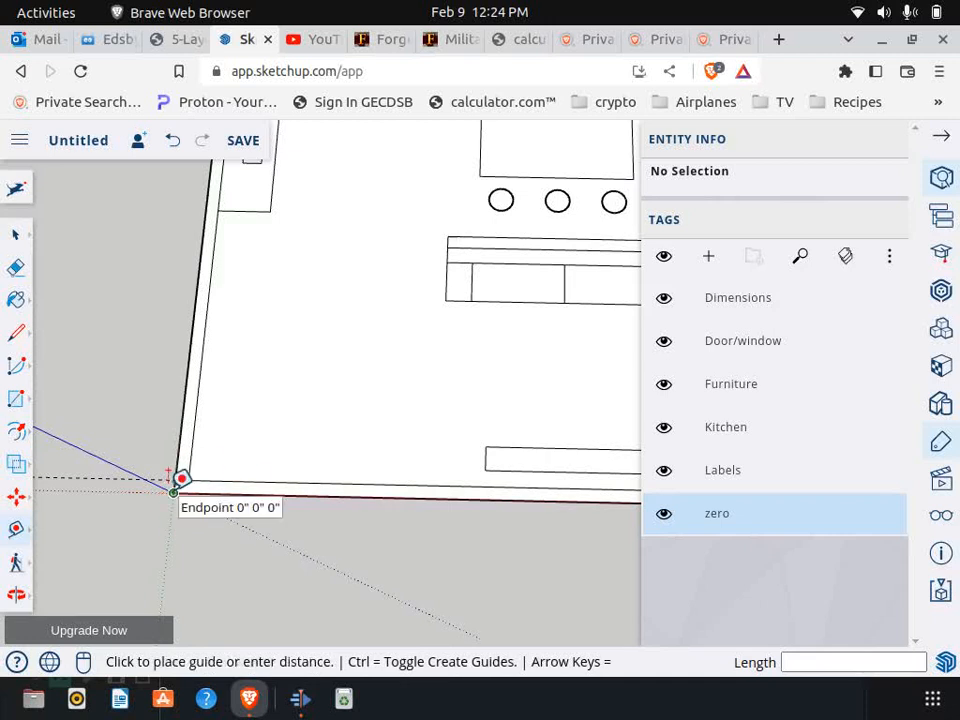
{"action": "key", "text": "Escape"}
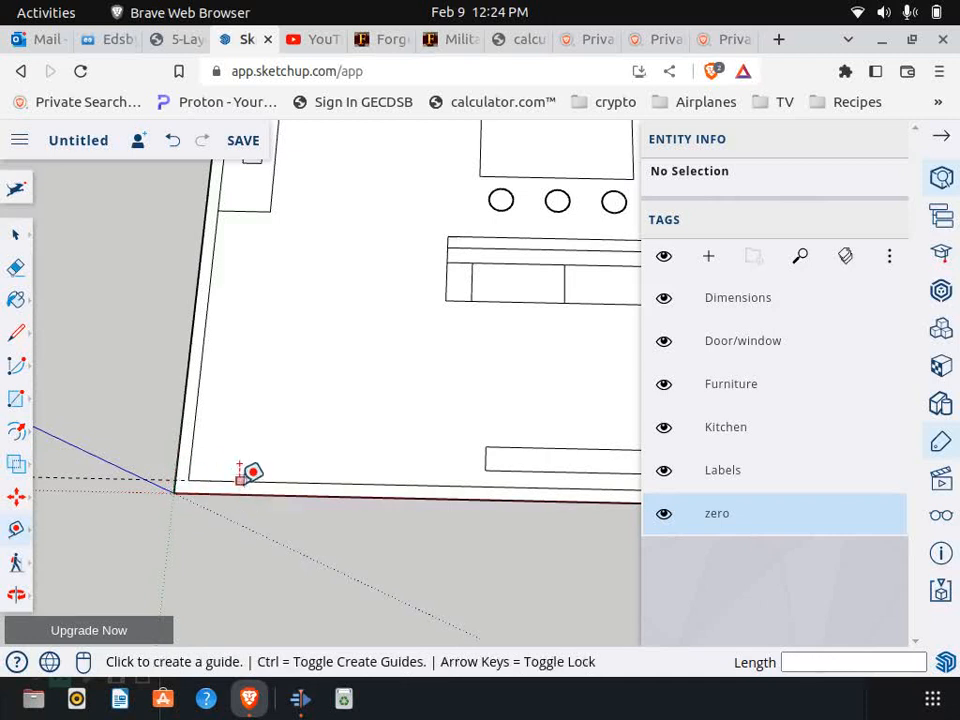
{"action": "left_click", "coordinate": [188, 480]}
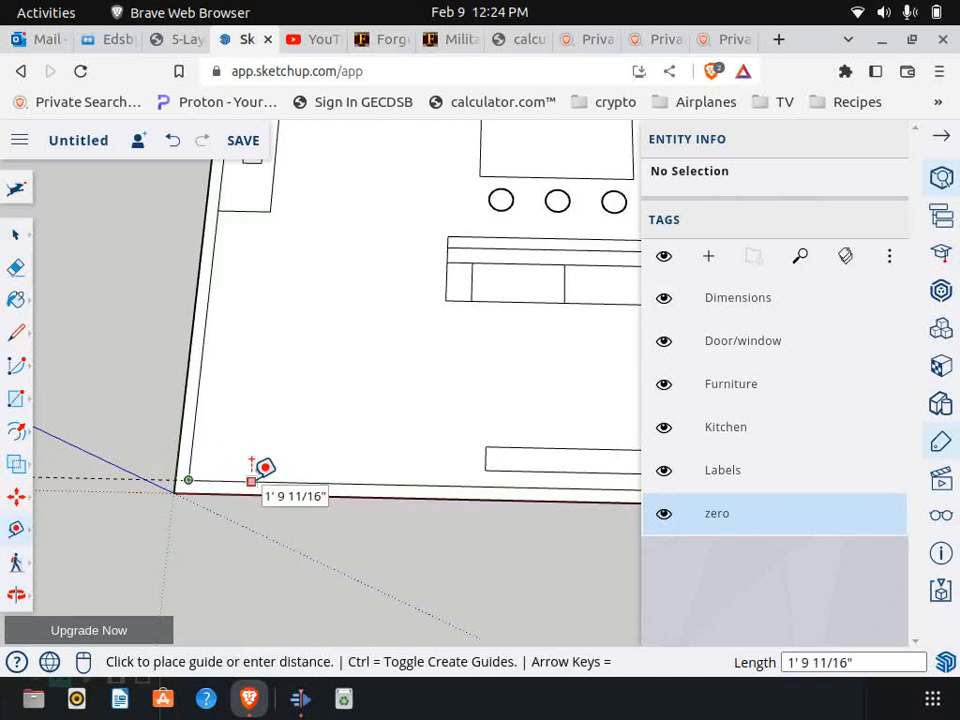
{"action": "key", "text": "Escape"}
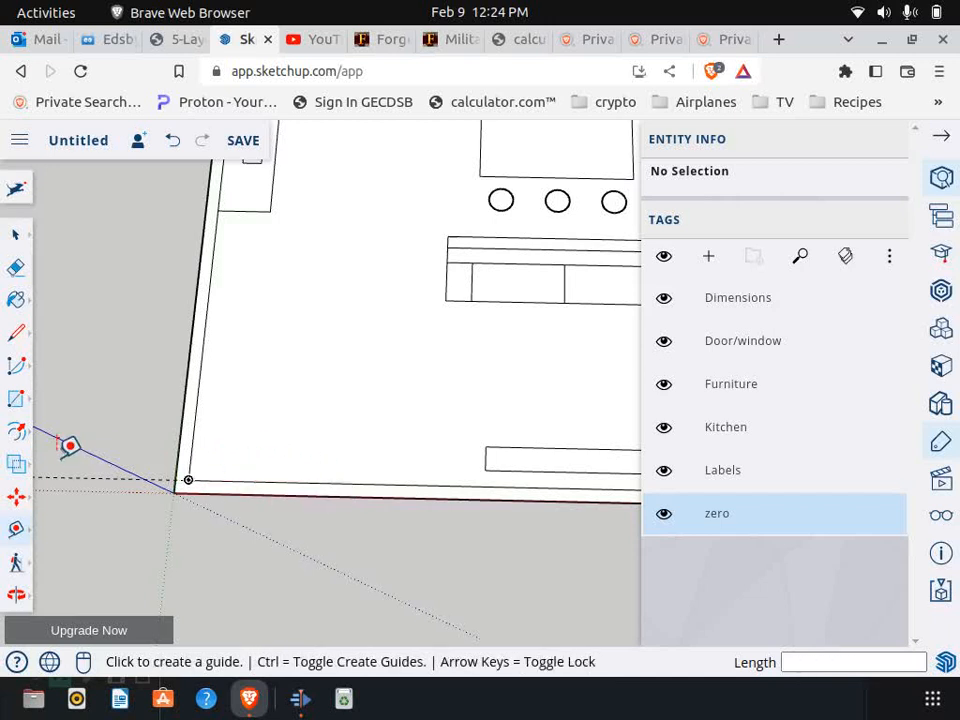
Draw a 4 1/2" line across the TV-side wall, a short distance from the origin corner, as the door's first jamb.
{"action": "key", "text": "l"}
{"action": "left_click", "coordinate": [245, 481]}
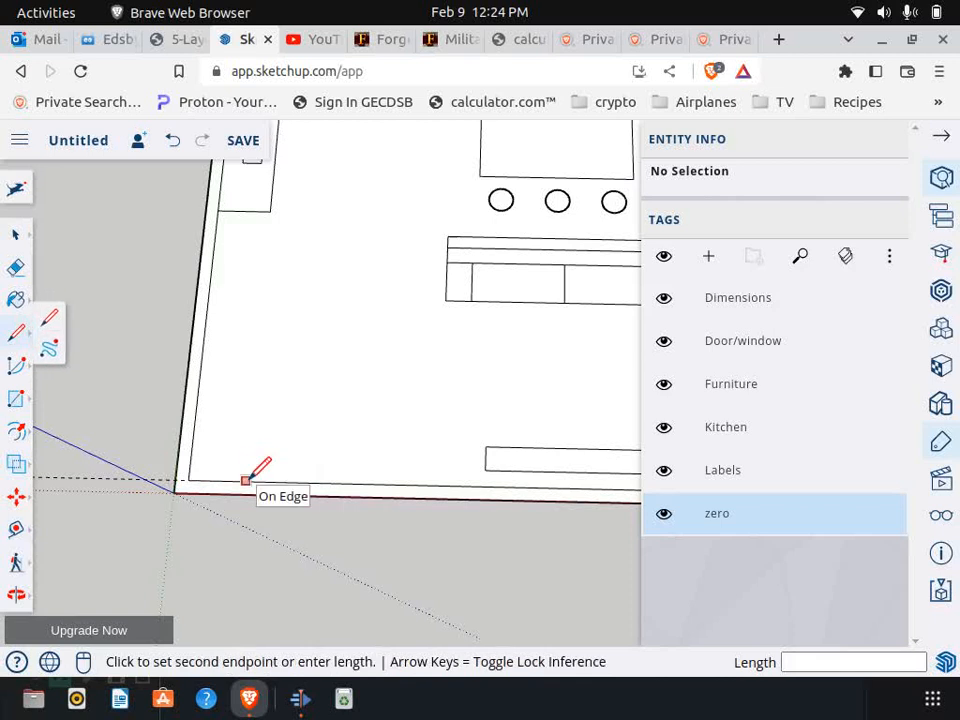
{"action": "left_click", "coordinate": [244, 492]}
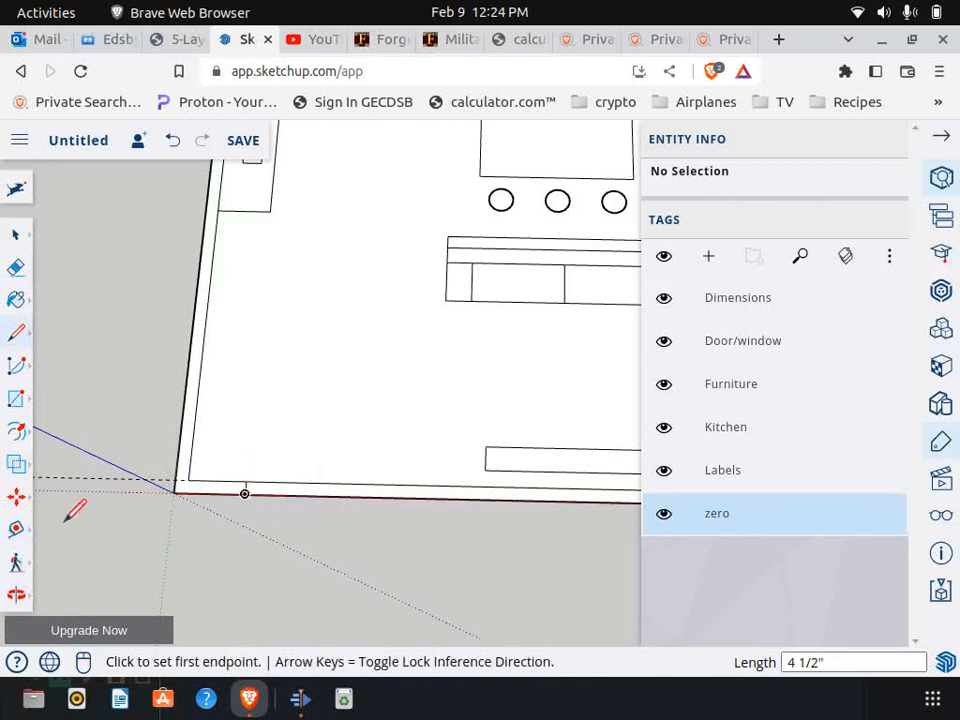
Place a guide point 3' 2" from the first jamb along the wall's inner edge and draw the second jamb line across the wall there.
{"action": "key", "text": "t"}
{"action": "left_click", "coordinate": [245, 481]}
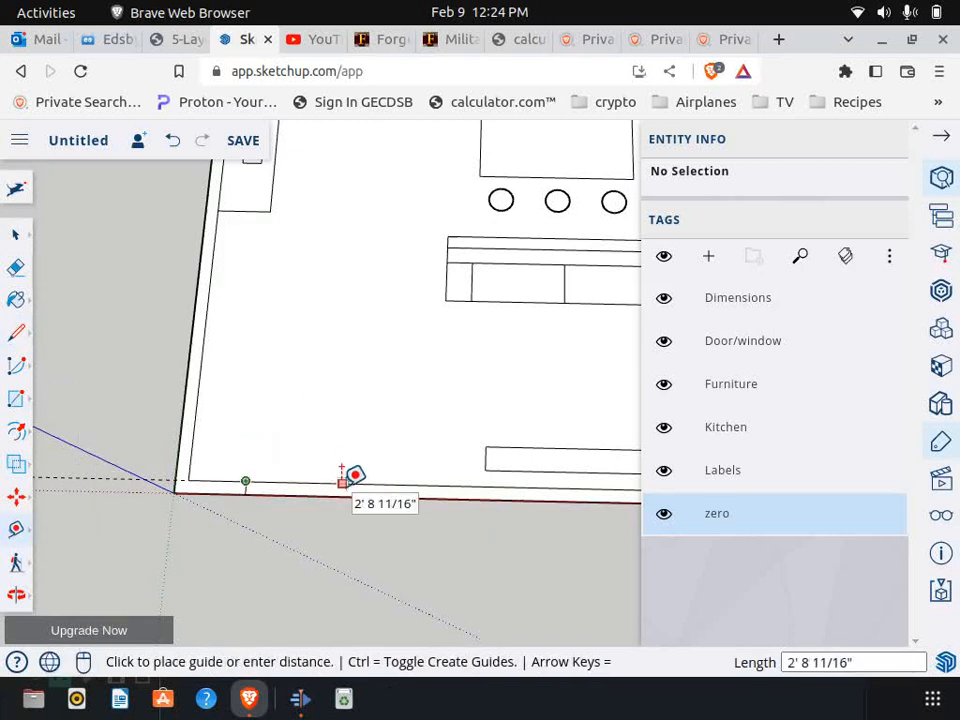
{"action": "type", "text": "3' 2\""}
{"action": "key", "text": "Return"}
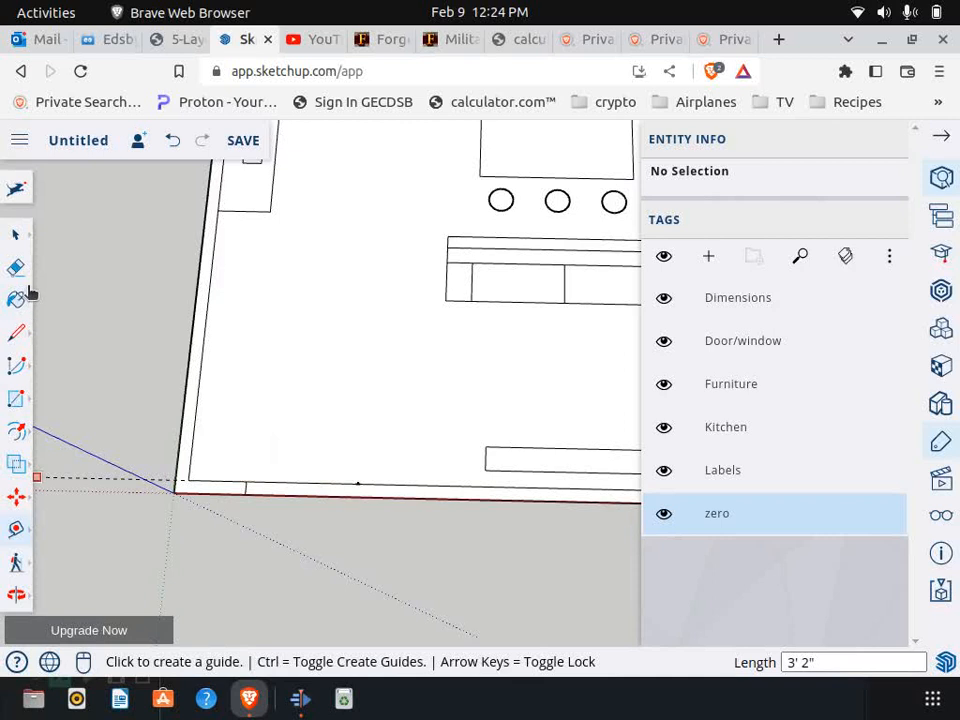
{"action": "left_click", "coordinate": [16, 332]}
{"action": "left_click", "coordinate": [357, 483]}
{"action": "left_click", "coordinate": [357, 491]}
Check the door in the 5-Layers PDF, then draw a 90° swing arc in SketchUp from the second jamb, centred on the first jamb's inner end.
{"action": "left_click", "coordinate": [182, 40]}
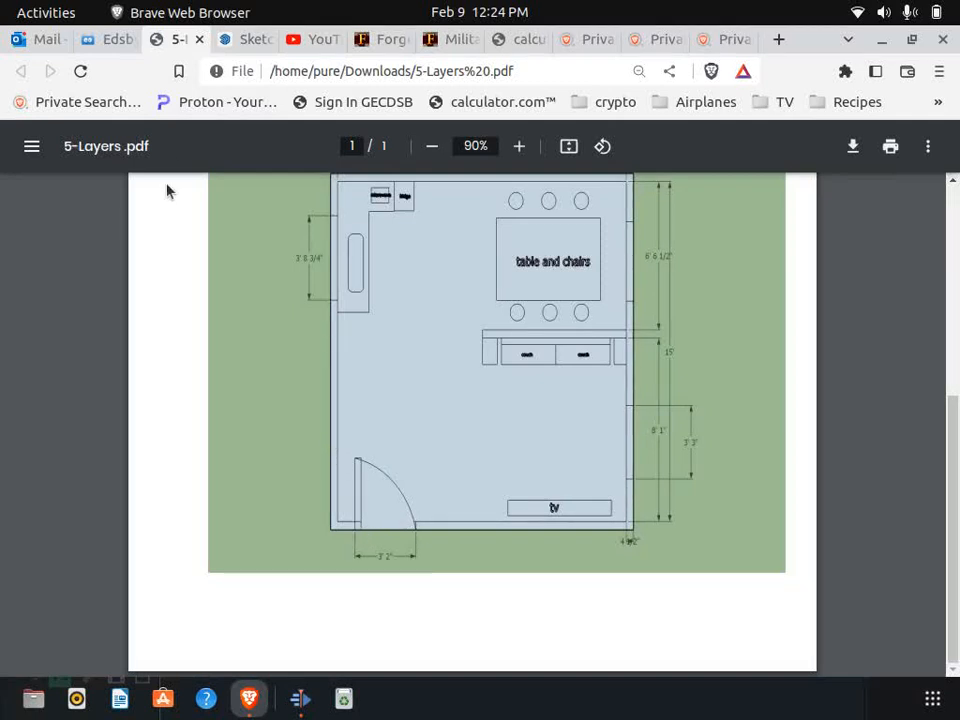
{"action": "left_click", "coordinate": [245, 40]}
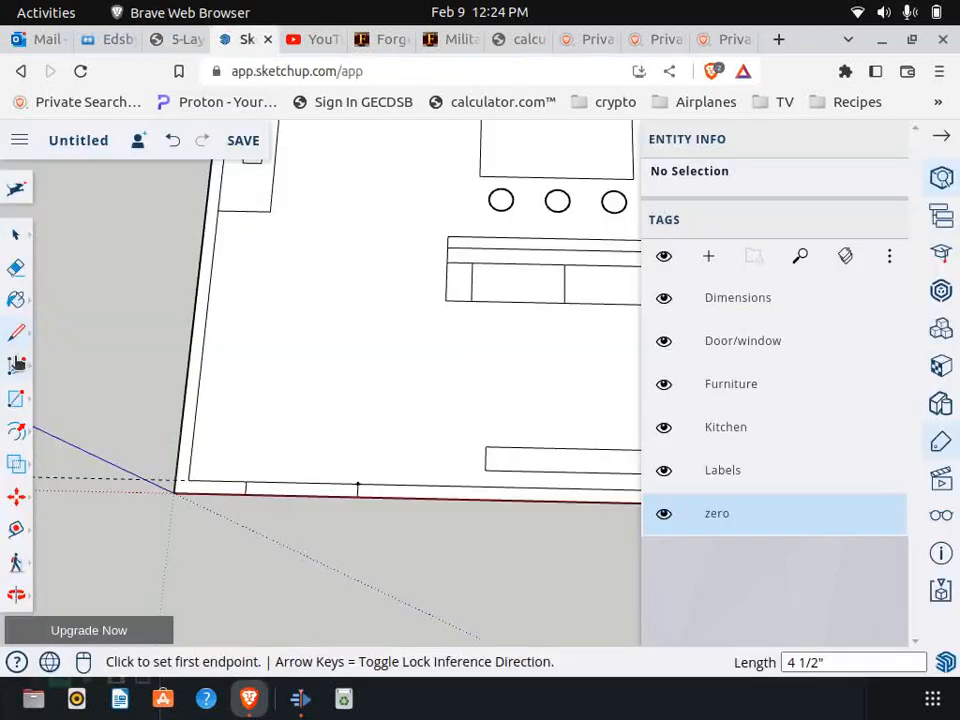
{"action": "left_click", "coordinate": [22, 365]}
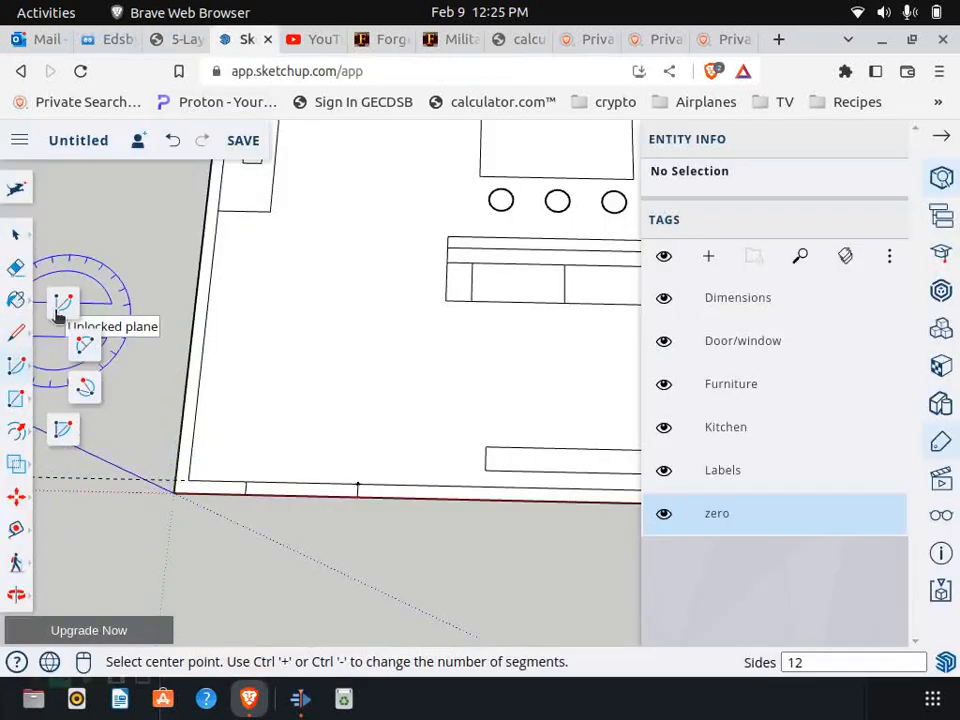
{"action": "left_click", "coordinate": [245, 482]}
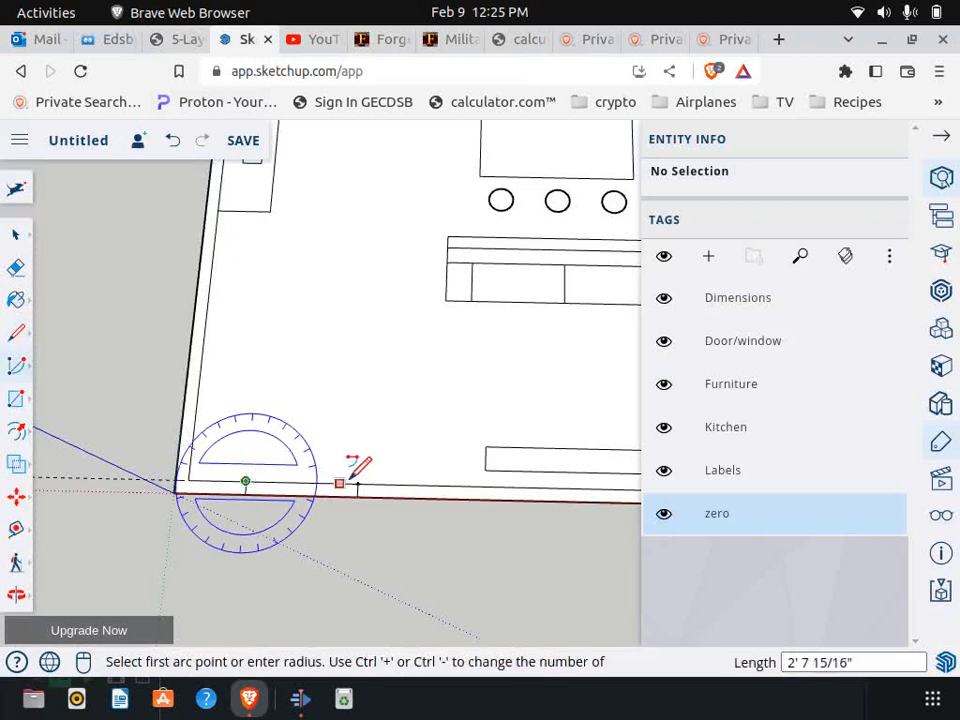
{"action": "left_click", "coordinate": [356, 486]}
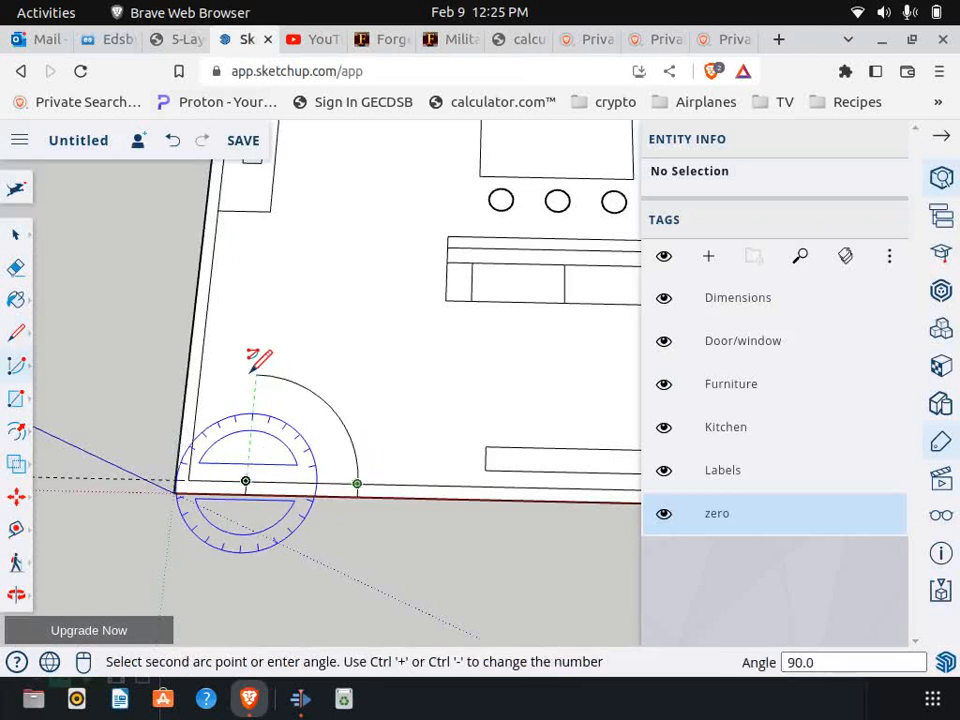
{"action": "key", "text": "Escape"}
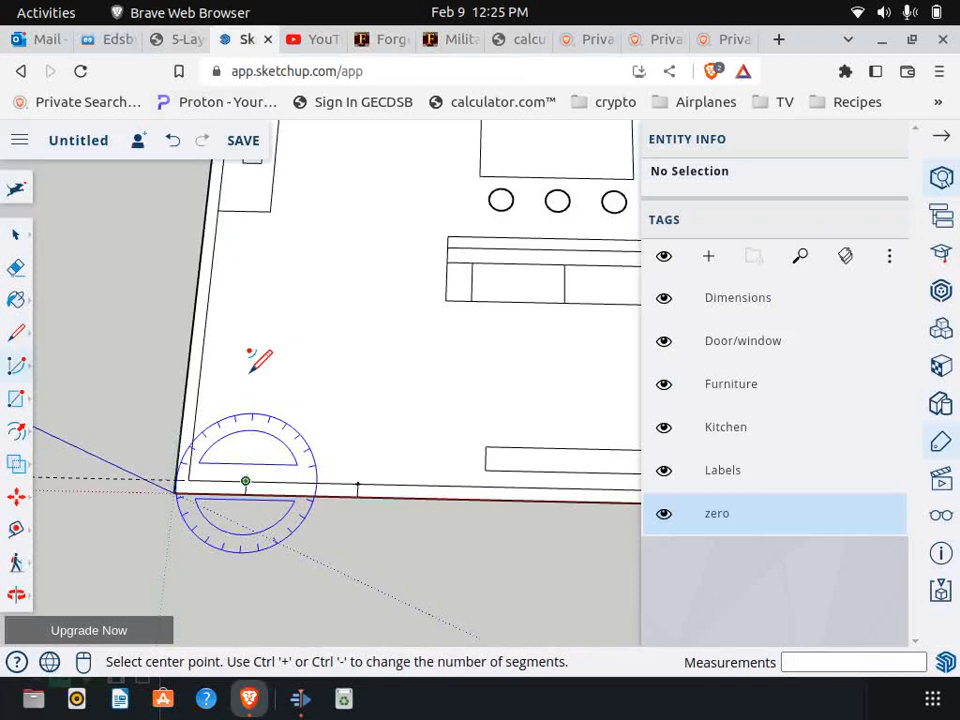
{"action": "left_click", "coordinate": [245, 482]}
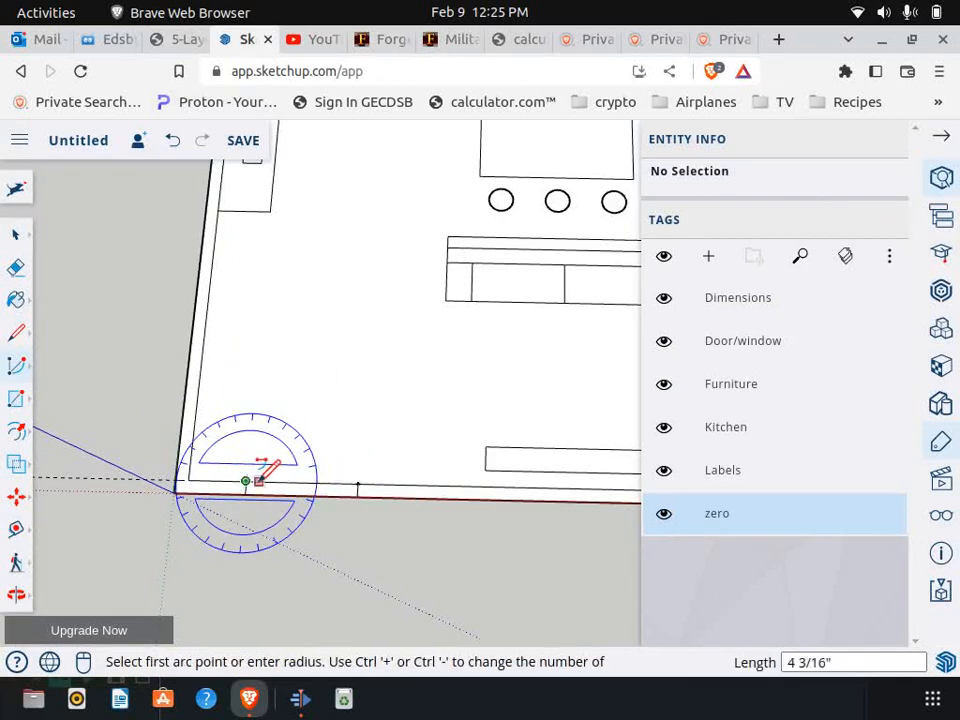
{"action": "left_click", "coordinate": [357, 485]}
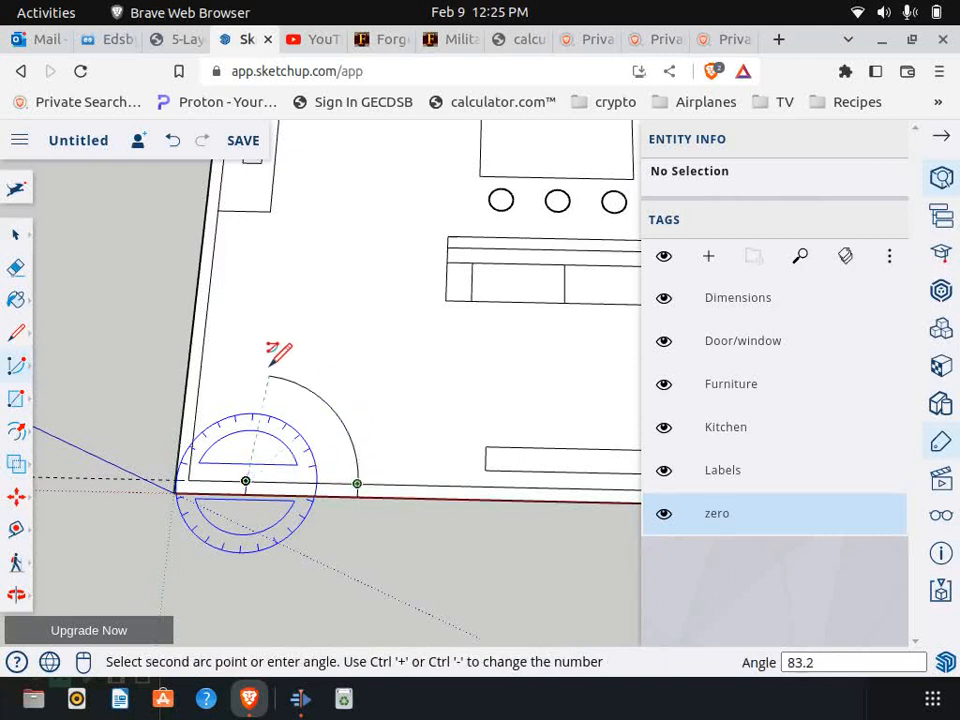
{"action": "left_click", "coordinate": [257, 372]}
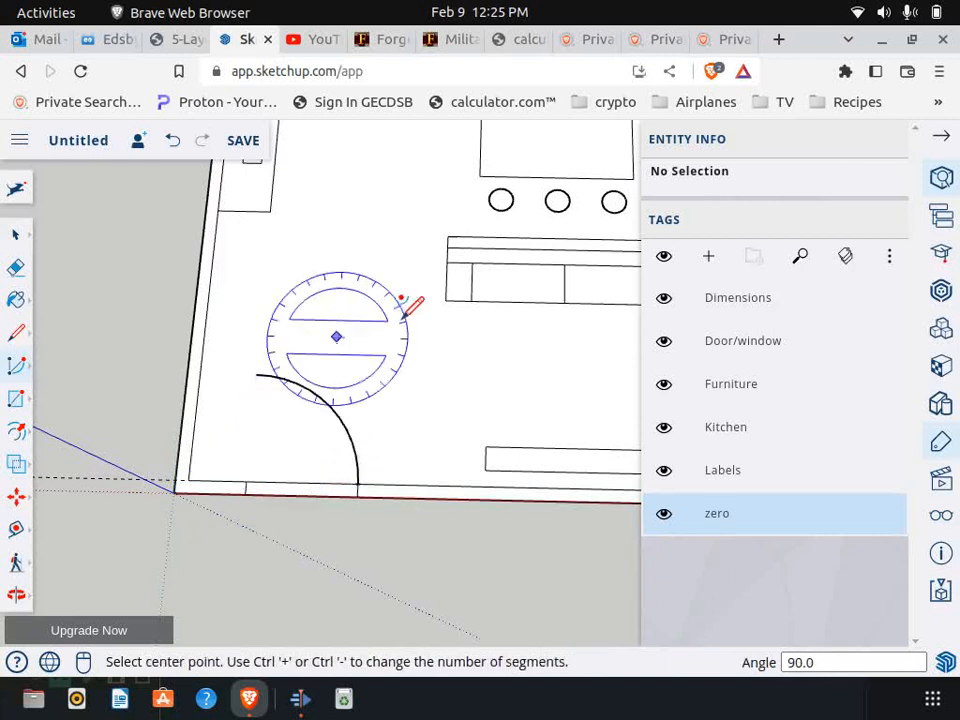
Draw the door line from the arc's free end to the first jamb and erase the wall's inner edge across the opening.
{"action": "left_click", "coordinate": [17, 333]}
{"action": "left_click", "coordinate": [256, 374]}
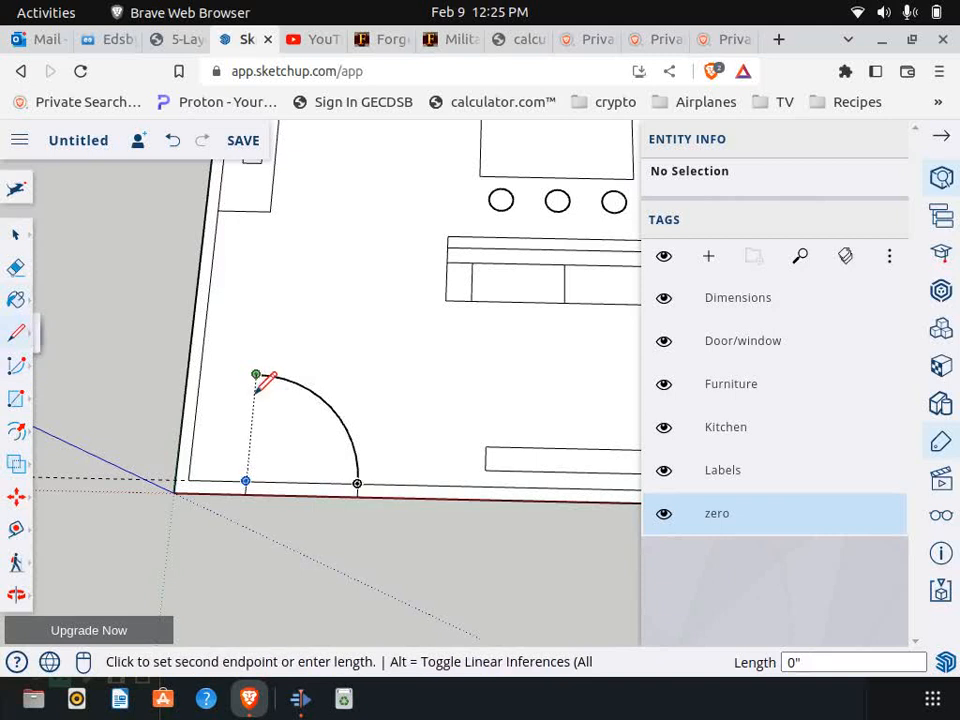
{"action": "left_click", "coordinate": [247, 482]}
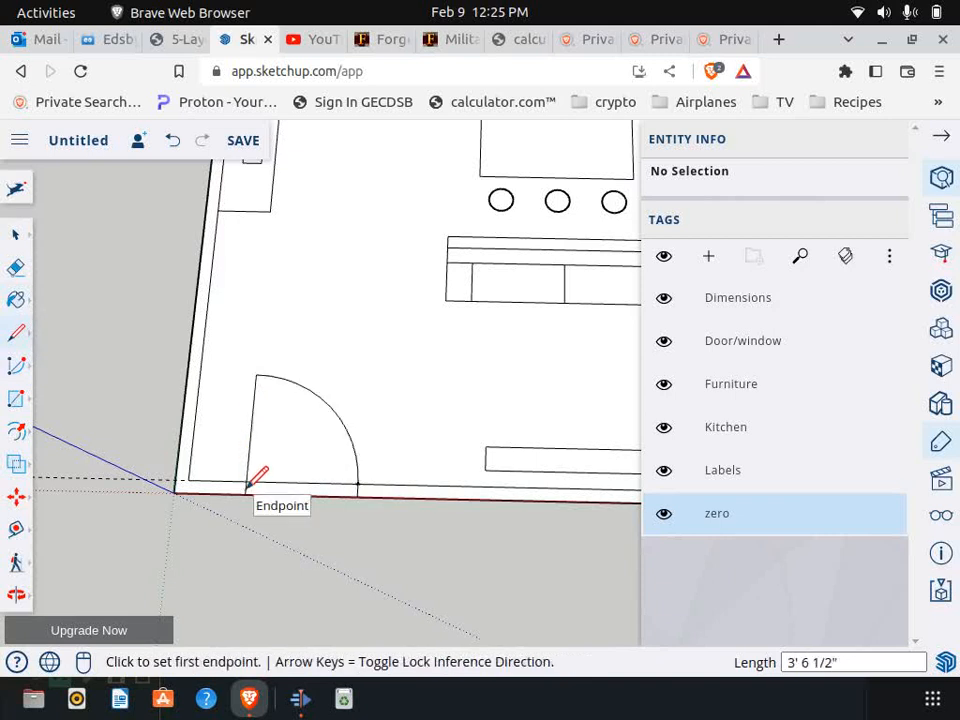
{"action": "left_click", "coordinate": [15, 267]}
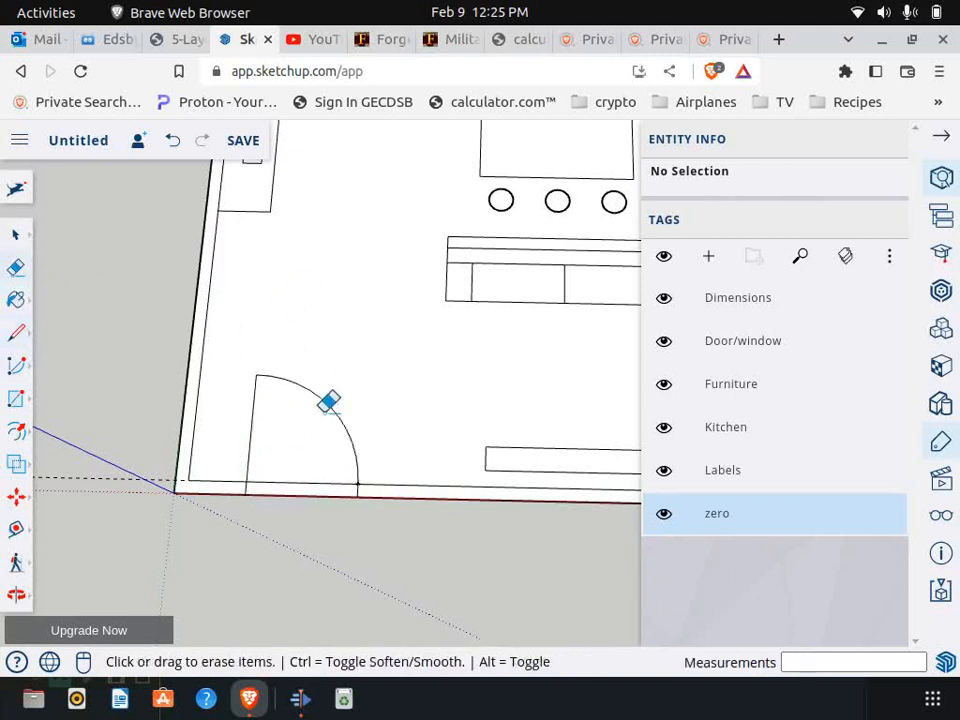
{"action": "left_click", "coordinate": [312, 485]}
Check the kitchen window in the 5-Layers PDF, then draw a 4 1/2" line across the sink-side wall near its far corner in SketchUp.
{"action": "scroll", "coordinate": [240, 472], "scroll_direction": "down", "scroll_amount": 3}
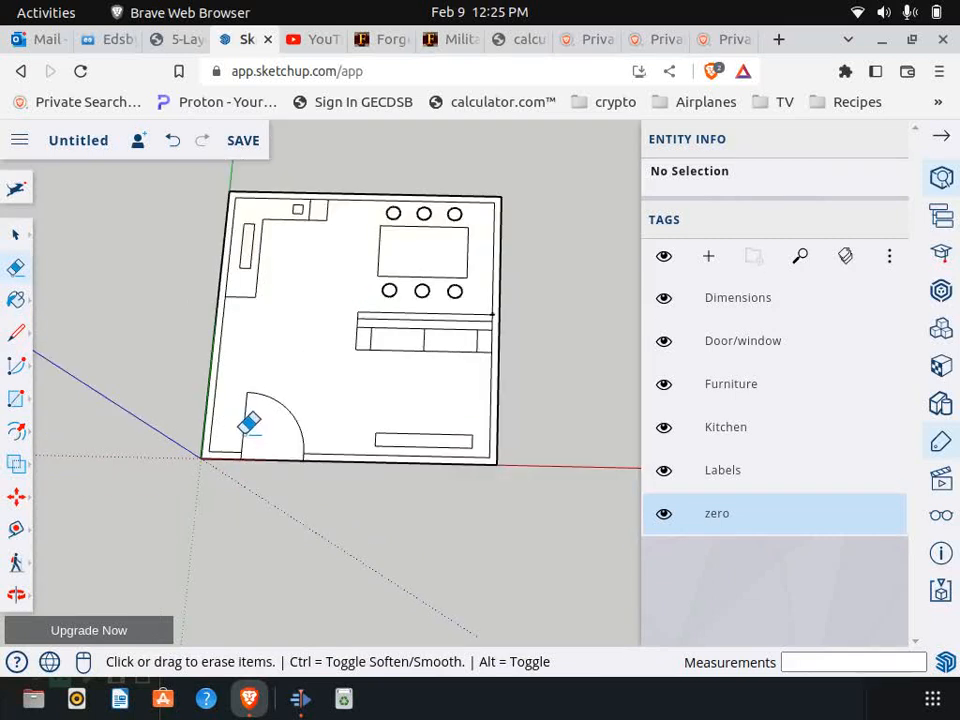
{"action": "left_click", "coordinate": [174, 41]}
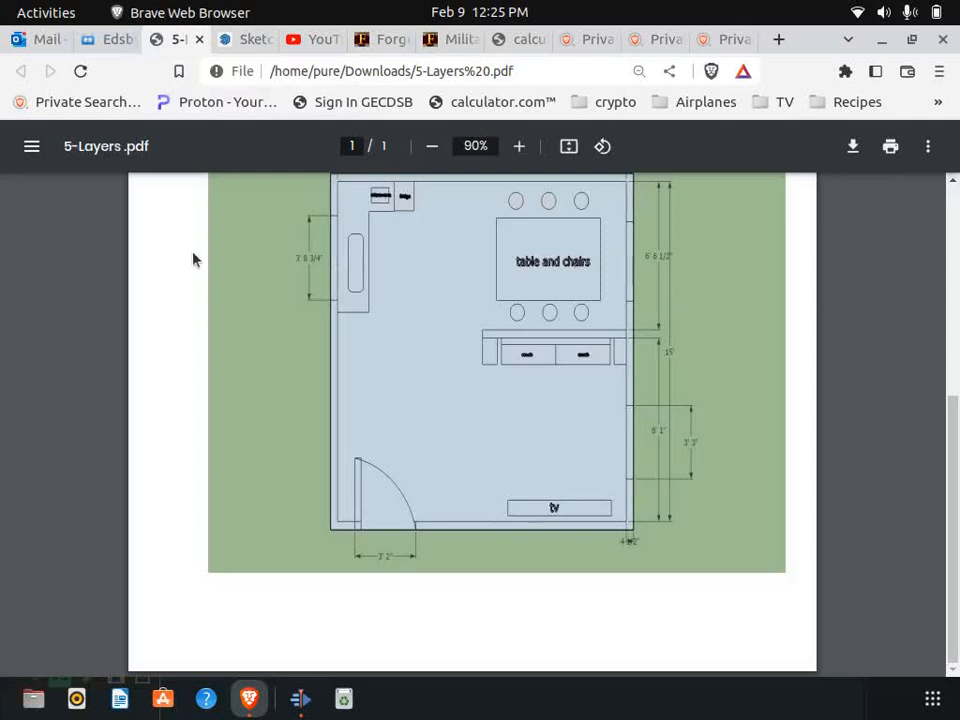
{"action": "left_click", "coordinate": [245, 40]}
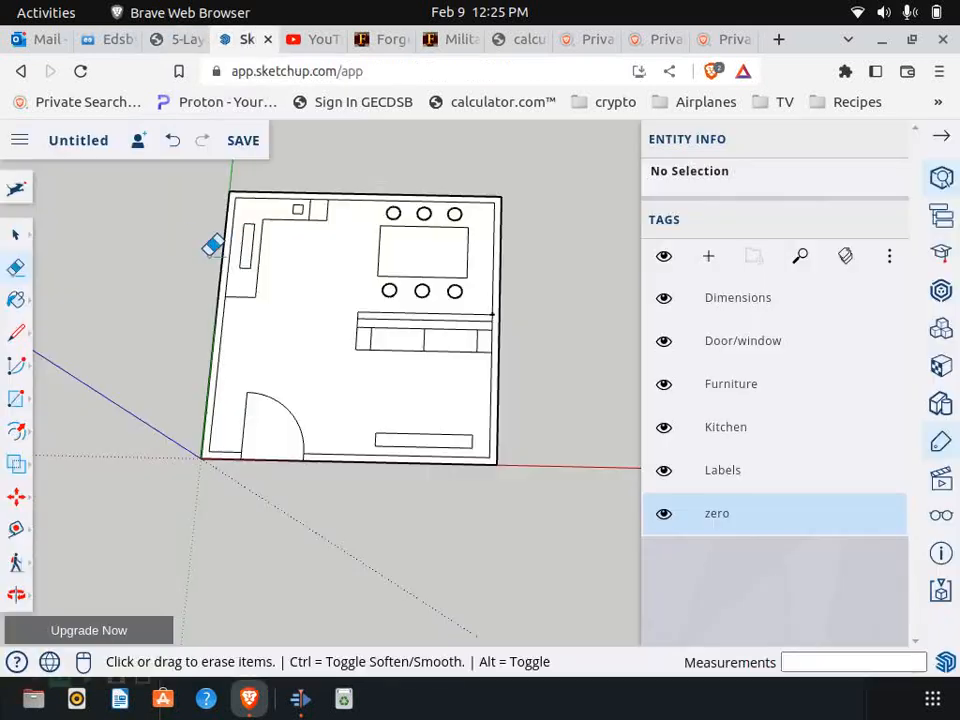
{"action": "left_click", "coordinate": [16, 332]}
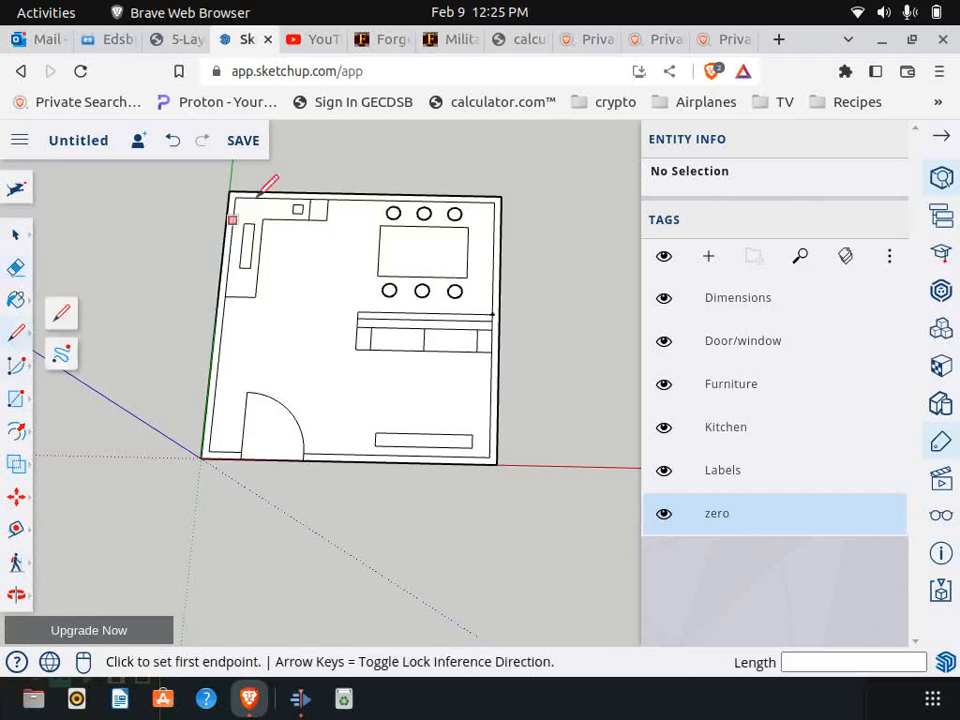
{"action": "scroll", "coordinate": [231, 205], "scroll_direction": "up", "scroll_amount": 3}
{"action": "scroll", "coordinate": [231, 206], "scroll_direction": "up", "scroll_amount": 2}
{"action": "left_click", "coordinate": [232, 207]}
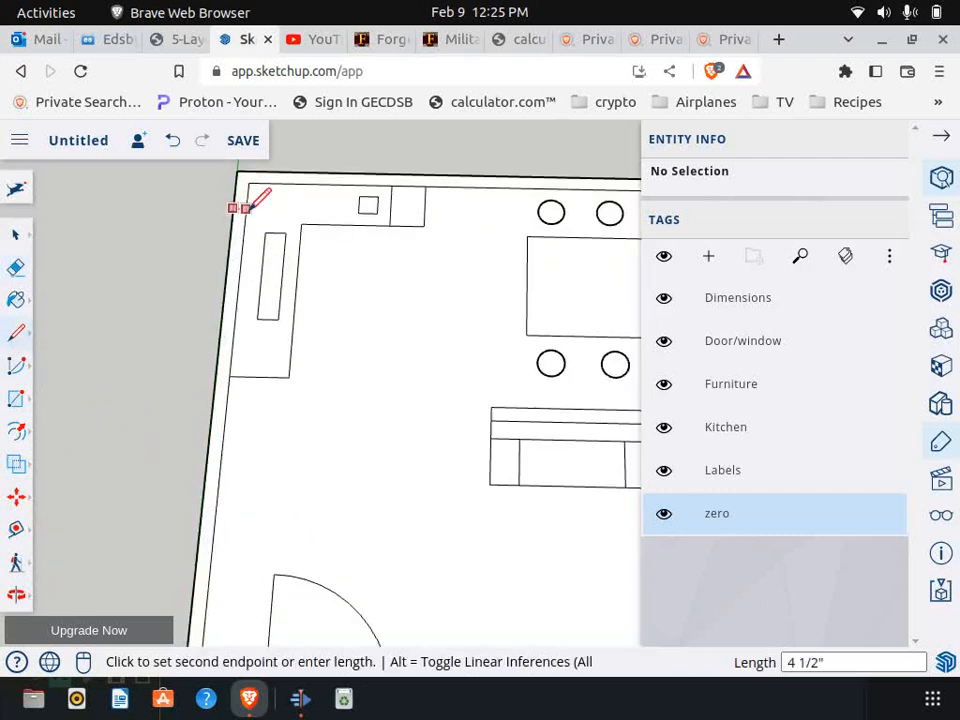
{"action": "left_click", "coordinate": [247, 208]}
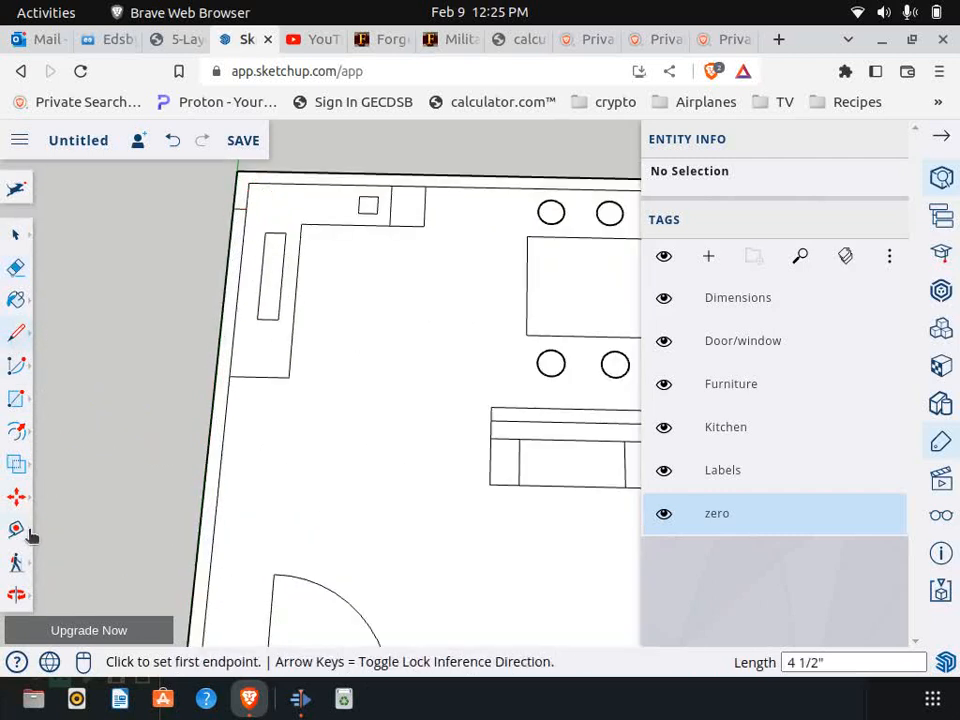
Mark the window width 3' 8 3/4" along the sink-side wall's outer edge and draw the second window line across the wall there.
{"action": "left_click", "coordinate": [31, 534]}
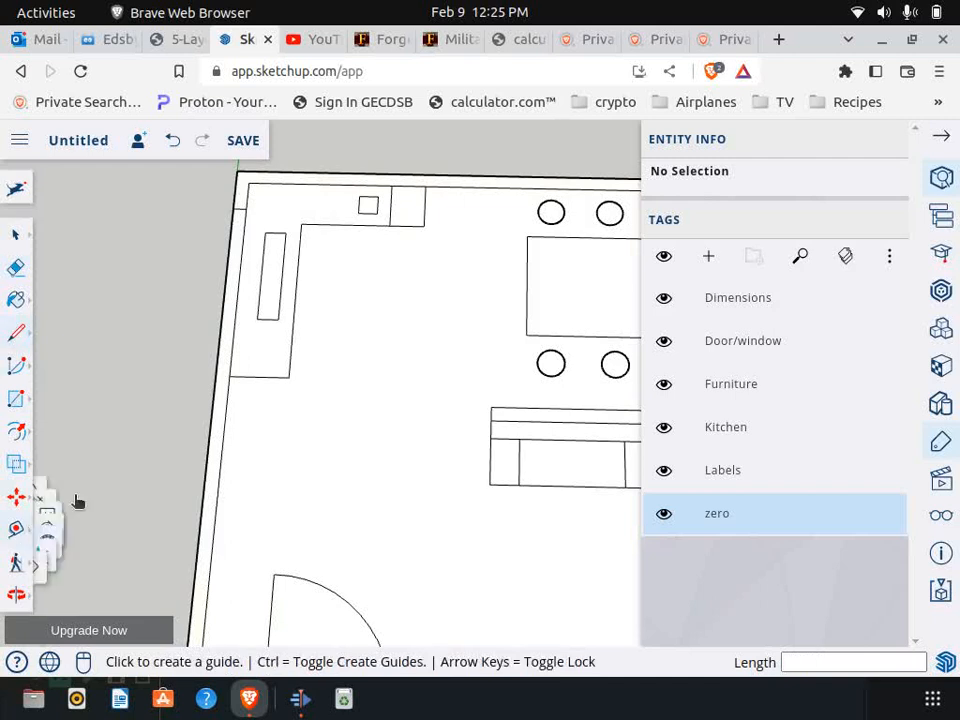
{"action": "left_click", "coordinate": [232, 207]}
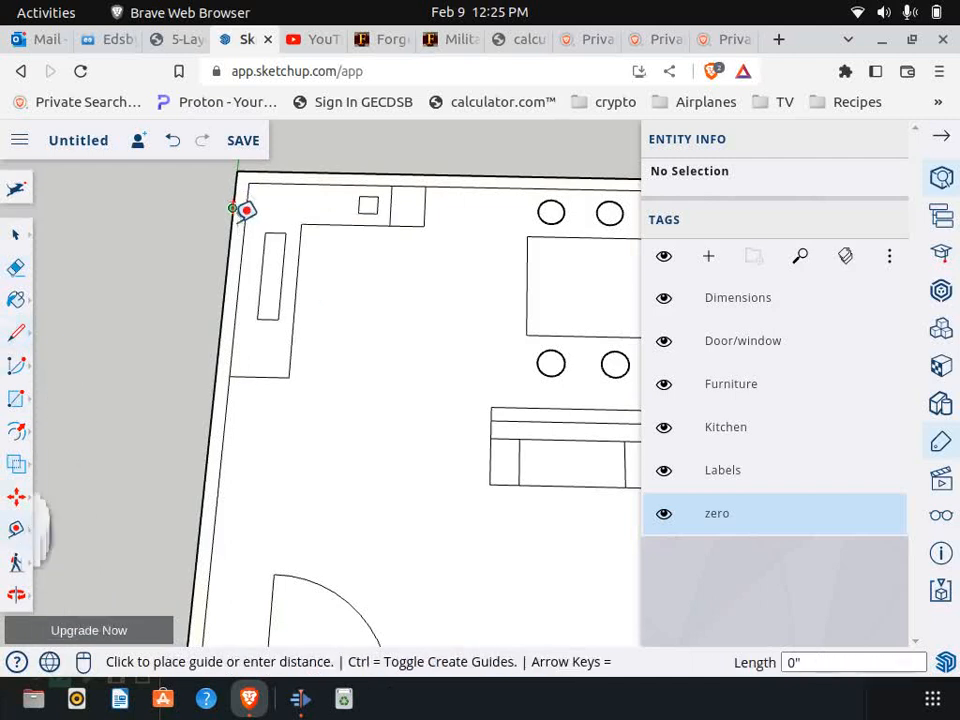
{"action": "left_click", "coordinate": [233, 277]}
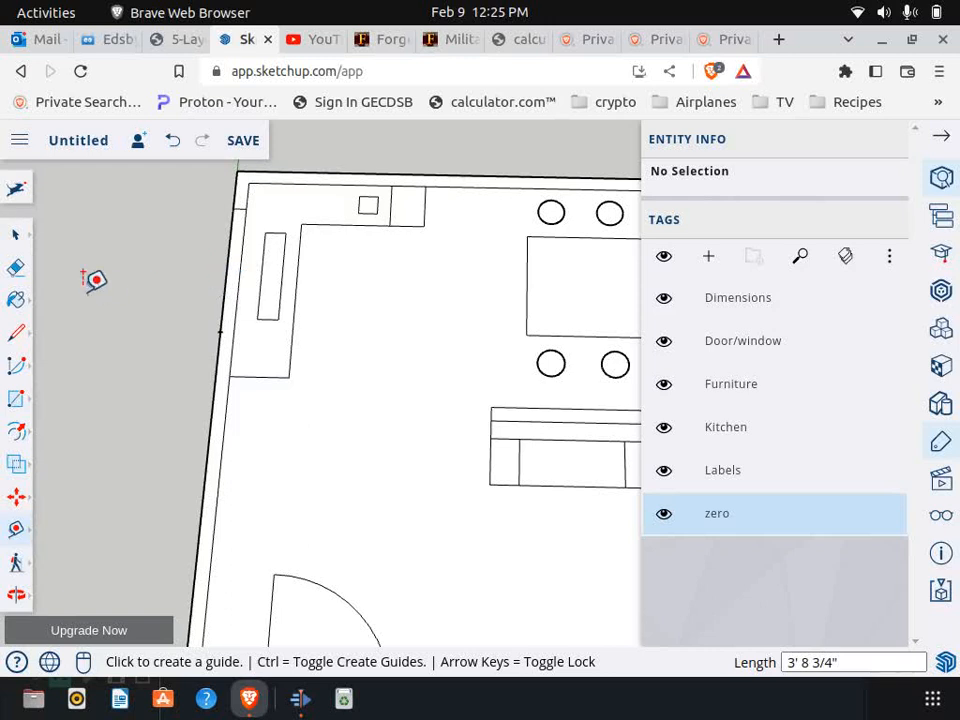
{"action": "left_click", "coordinate": [16, 332]}
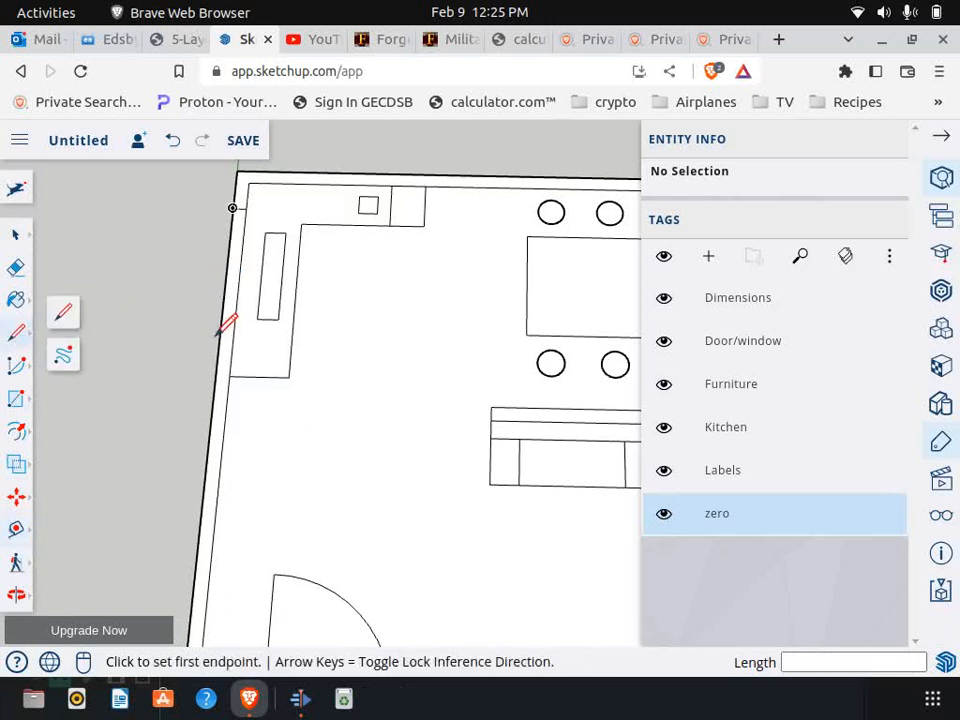
{"action": "left_click", "coordinate": [233, 328]}
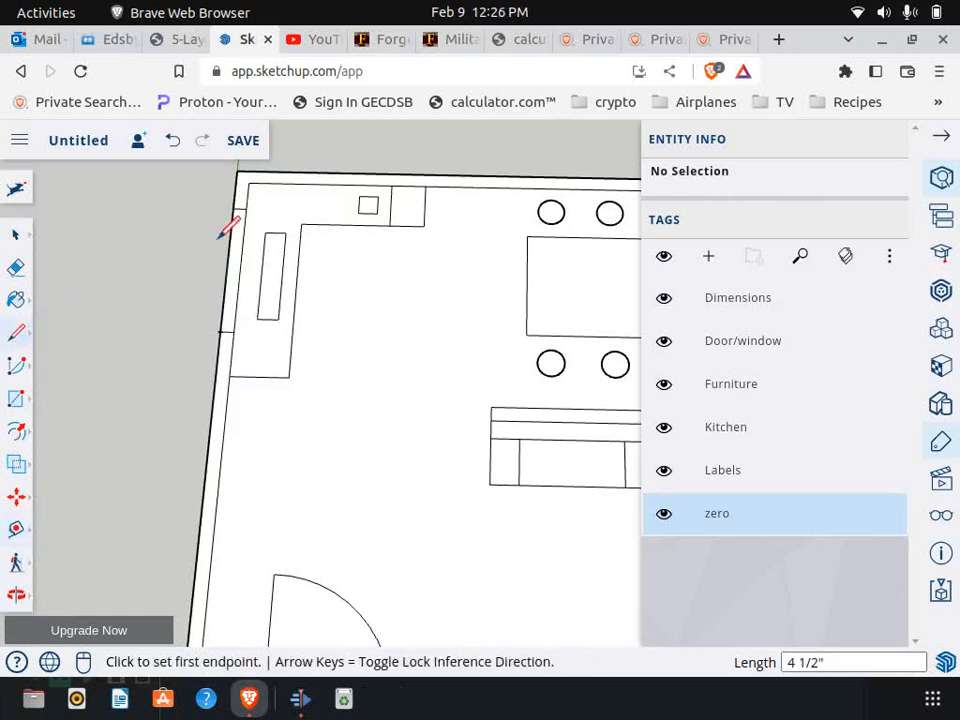
Review the floor plan in the 5-Layers PDF and look at the Technological Design planner in Edsby.
{"action": "scroll", "coordinate": [115, 325], "scroll_direction": "down", "scroll_amount": 4}
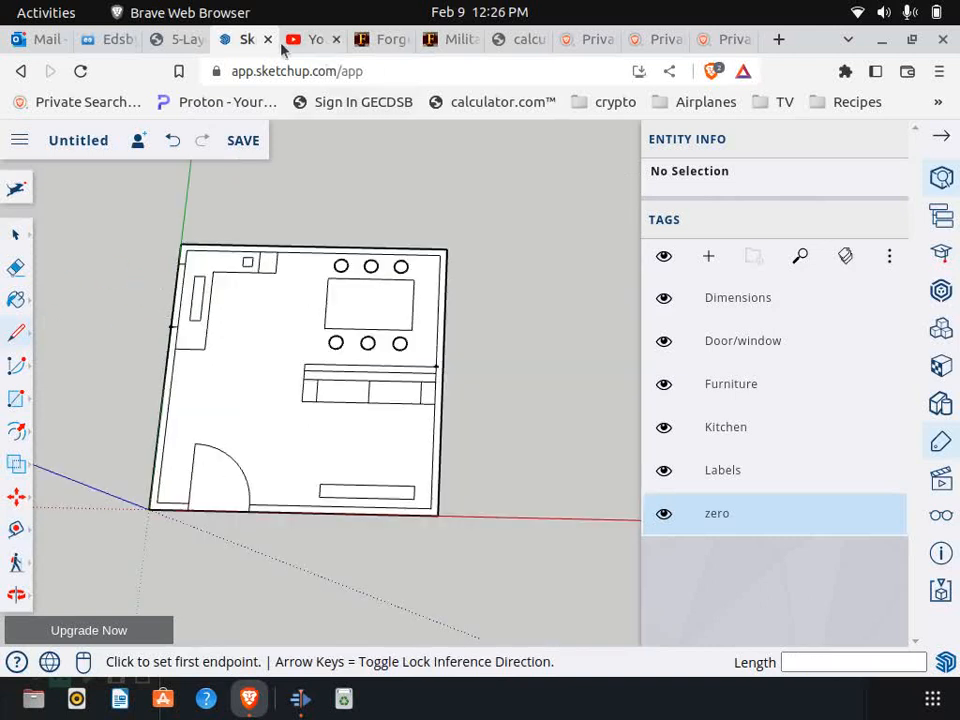
{"action": "left_click", "coordinate": [165, 40]}
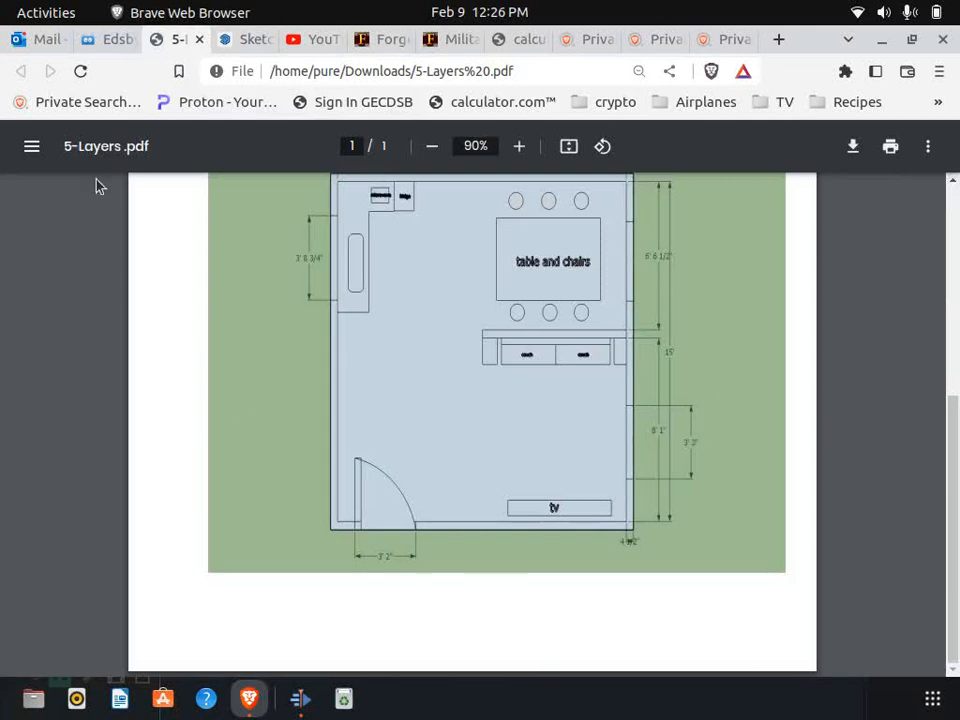
{"action": "left_click", "coordinate": [113, 40]}
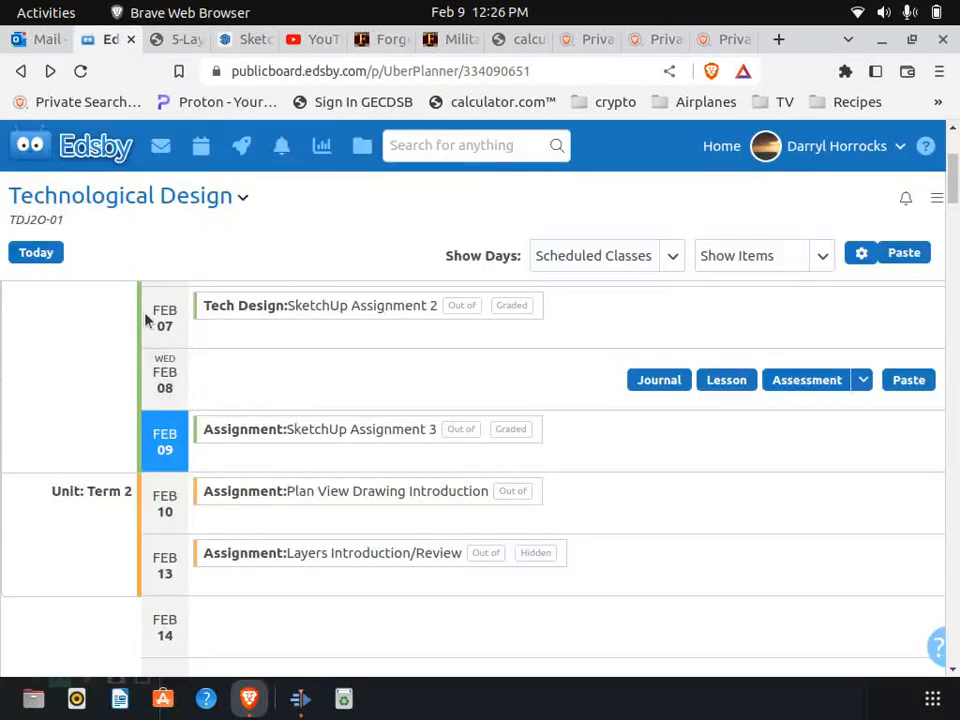
{"action": "left_click", "coordinate": [165, 40]}
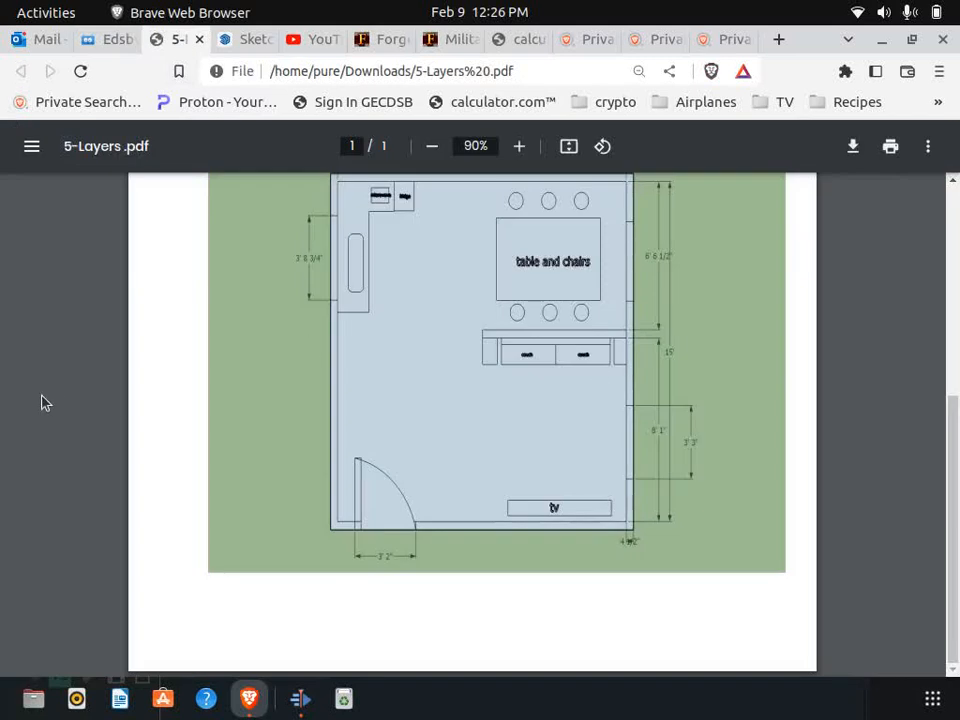
In SketchUp, draw two 4 1/2" lines across the wall opposite the sink, one beside the dining table and one between couch and TV.
{"action": "left_click", "coordinate": [248, 40]}
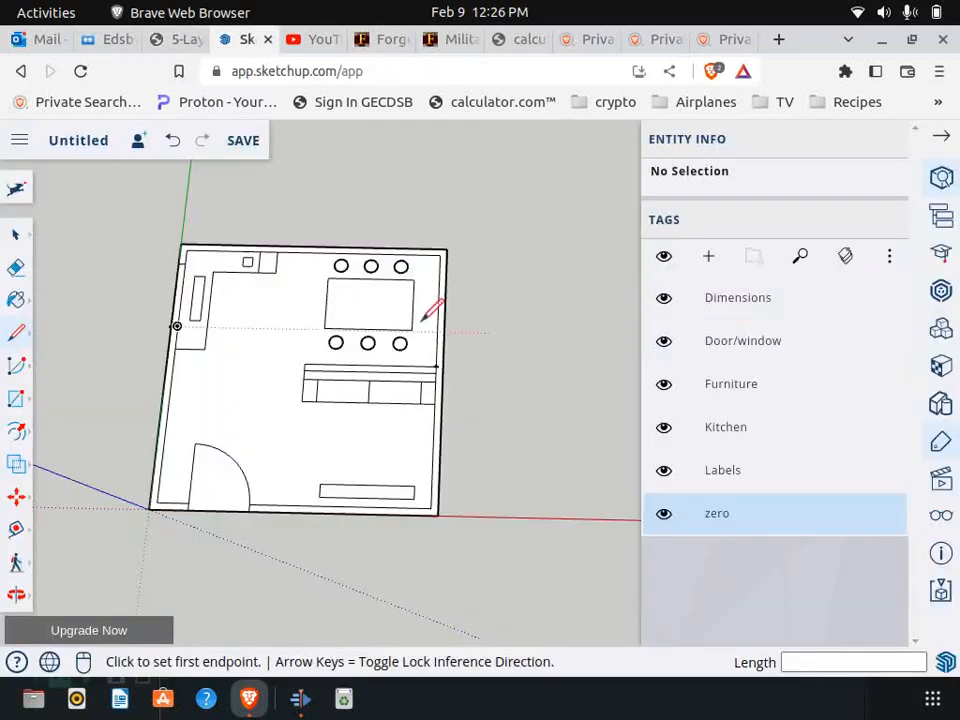
{"action": "scroll", "coordinate": [516, 257], "scroll_direction": "up", "scroll_amount": 2}
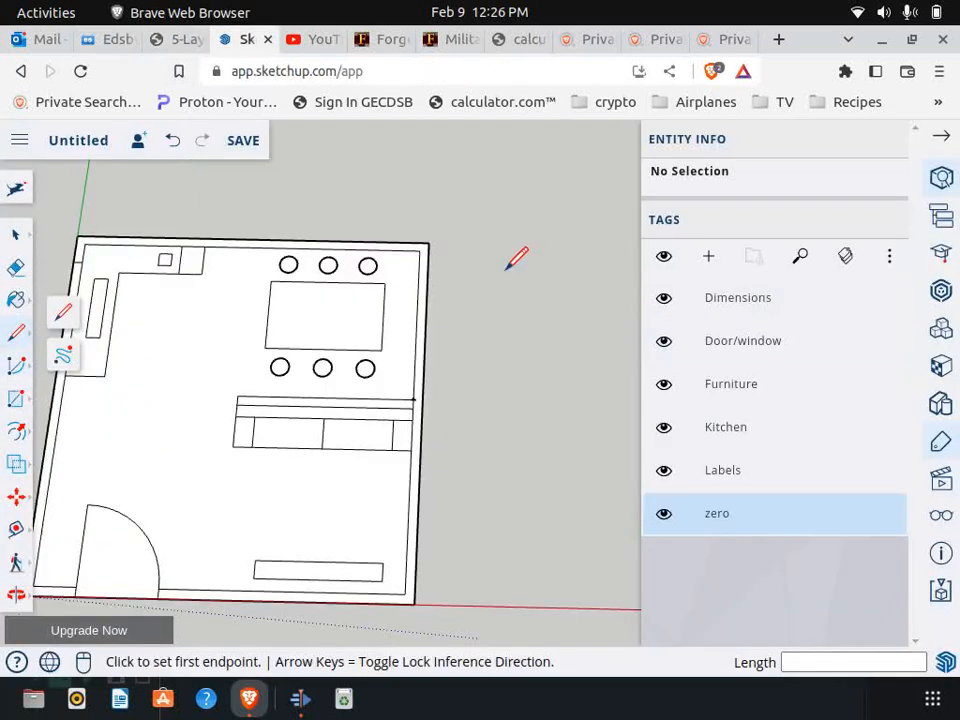
{"action": "left_click", "coordinate": [419, 279]}
{"action": "left_click", "coordinate": [426, 280]}
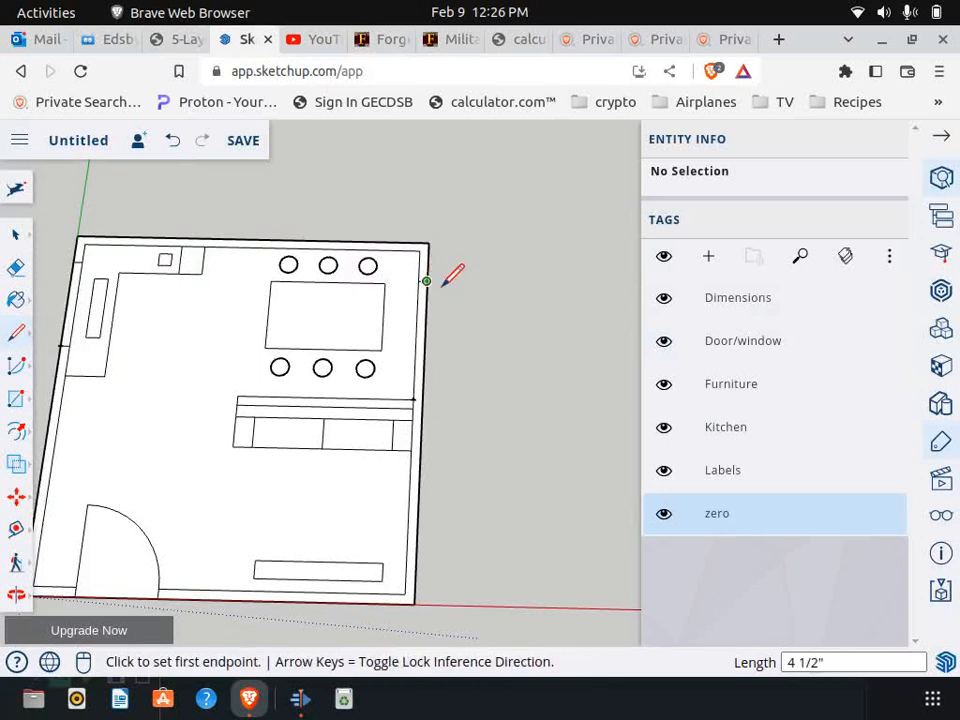
{"action": "left_click", "coordinate": [407, 478]}
{"action": "left_click", "coordinate": [414, 478]}
Mark the dining window width 3' 8 3/4" along the wall's outer edge and draw its second line across the wall.
{"action": "left_click", "coordinate": [14, 532]}
{"action": "scroll", "coordinate": [455, 280], "scroll_direction": "up", "scroll_amount": 3}
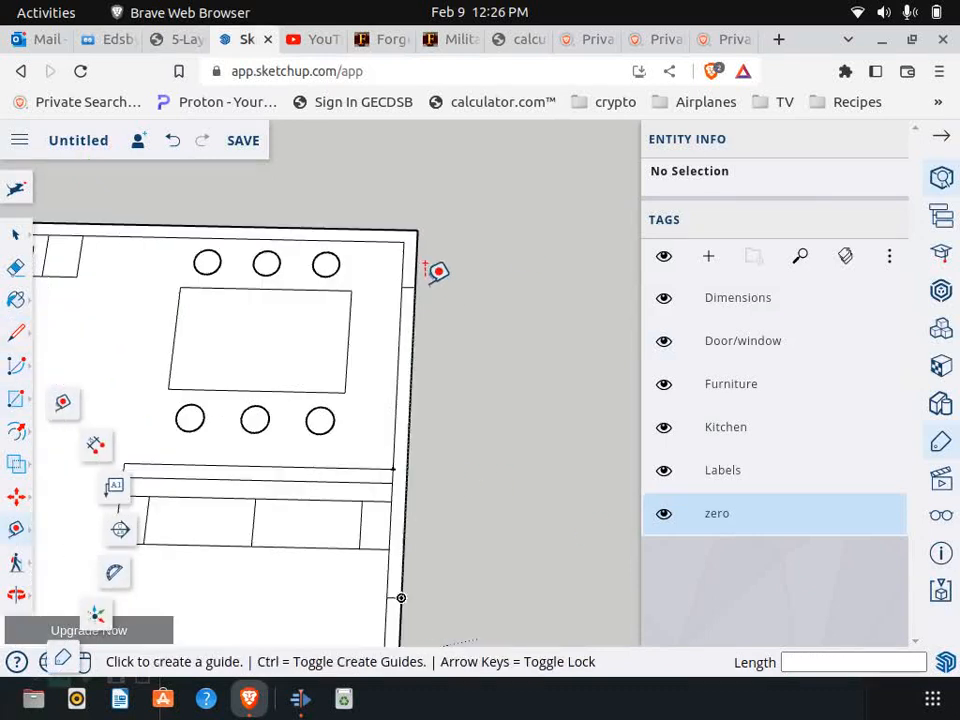
{"action": "left_click", "coordinate": [414, 286]}
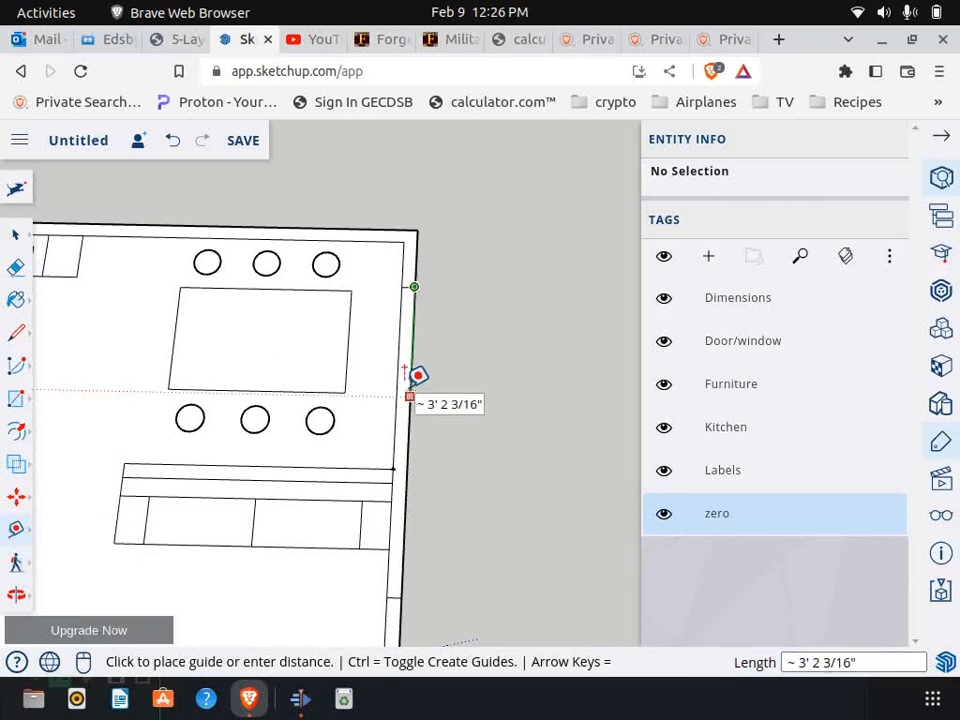
{"action": "scroll", "coordinate": [418, 375], "scroll_direction": "down", "scroll_amount": 2}
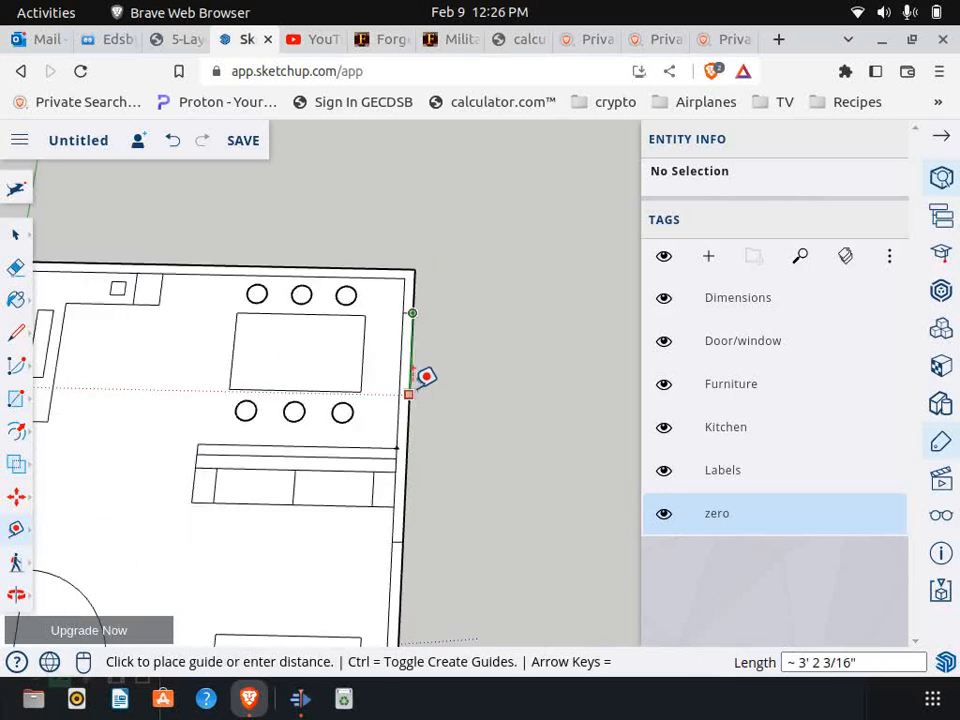
{"action": "scroll", "coordinate": [418, 376], "scroll_direction": "down", "scroll_amount": 2}
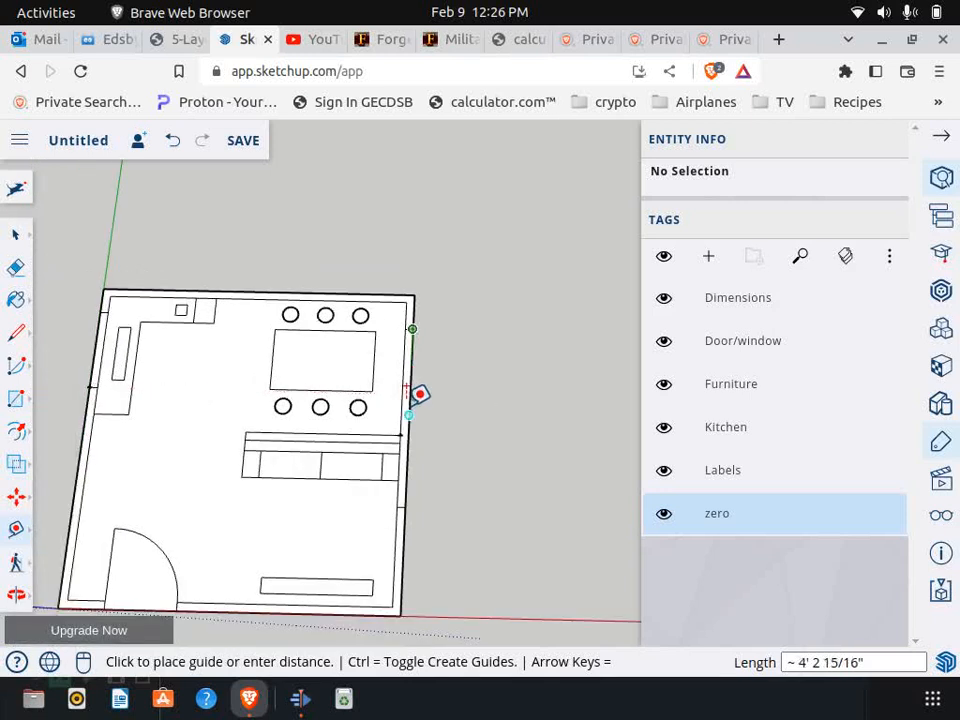
{"action": "type", "text": "3"}
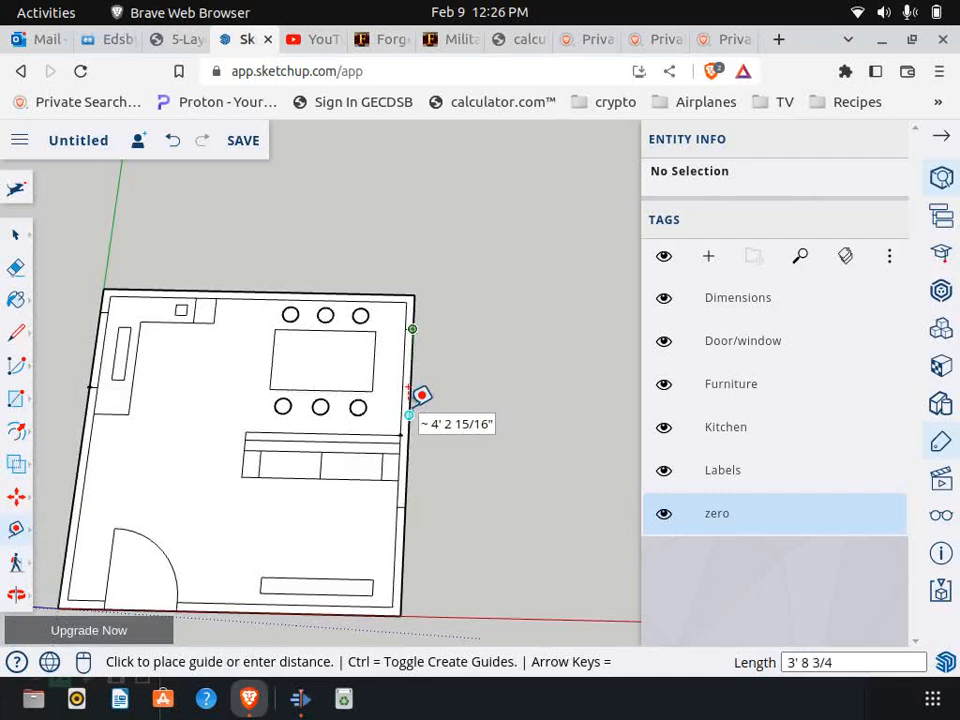
{"action": "type", "text": "' 8 3/4"}
{"action": "key", "text": "Return"}
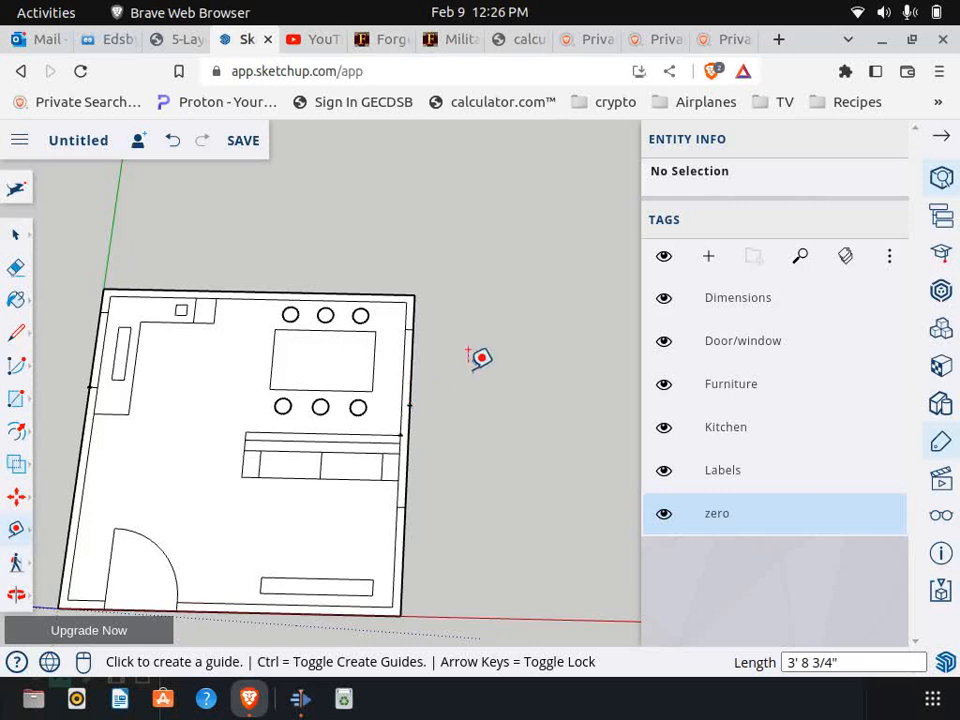
{"action": "left_click", "coordinate": [16, 332]}
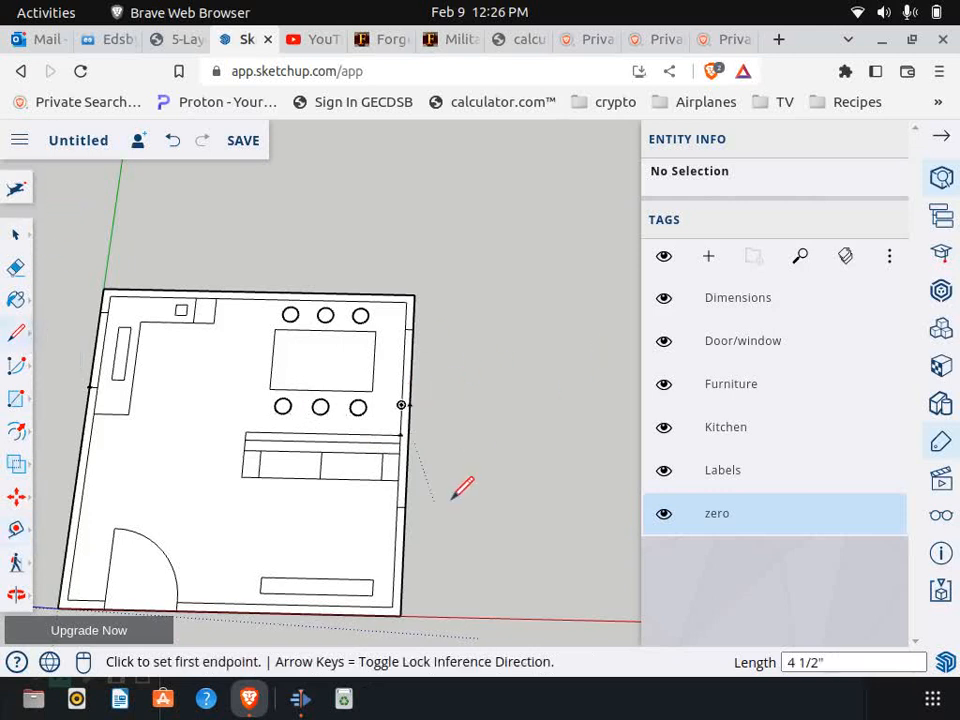
{"action": "scroll", "coordinate": [455, 485], "scroll_direction": "down", "scroll_amount": 2}
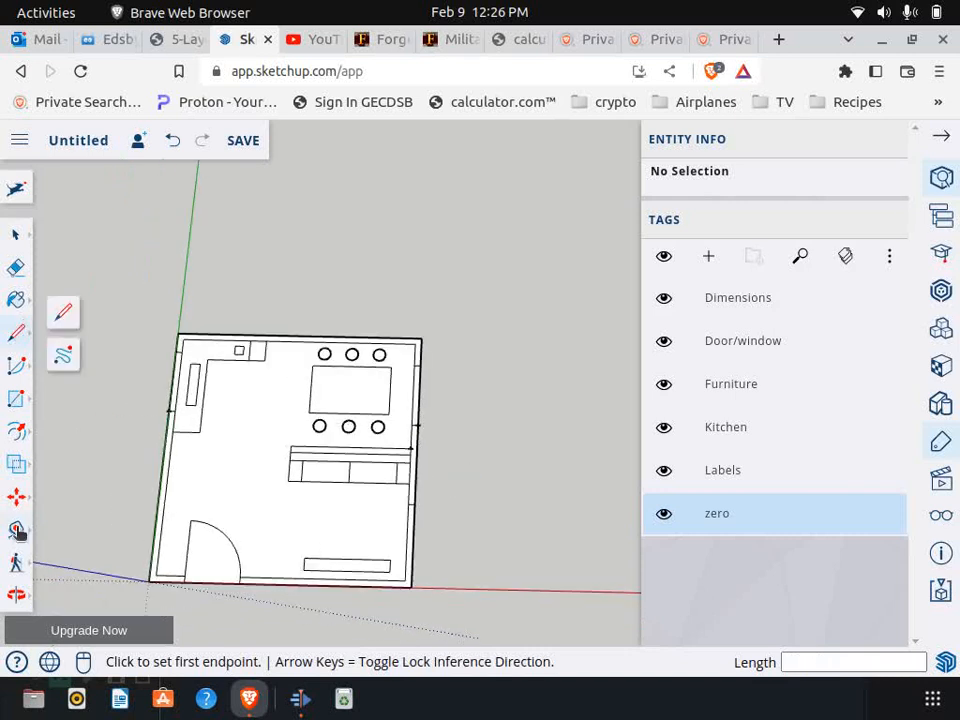
Mark 3' 8 3/4" along the outer edge from the line below the couch and draw the second living-area window line across the wall.
{"action": "left_click", "coordinate": [17, 531]}
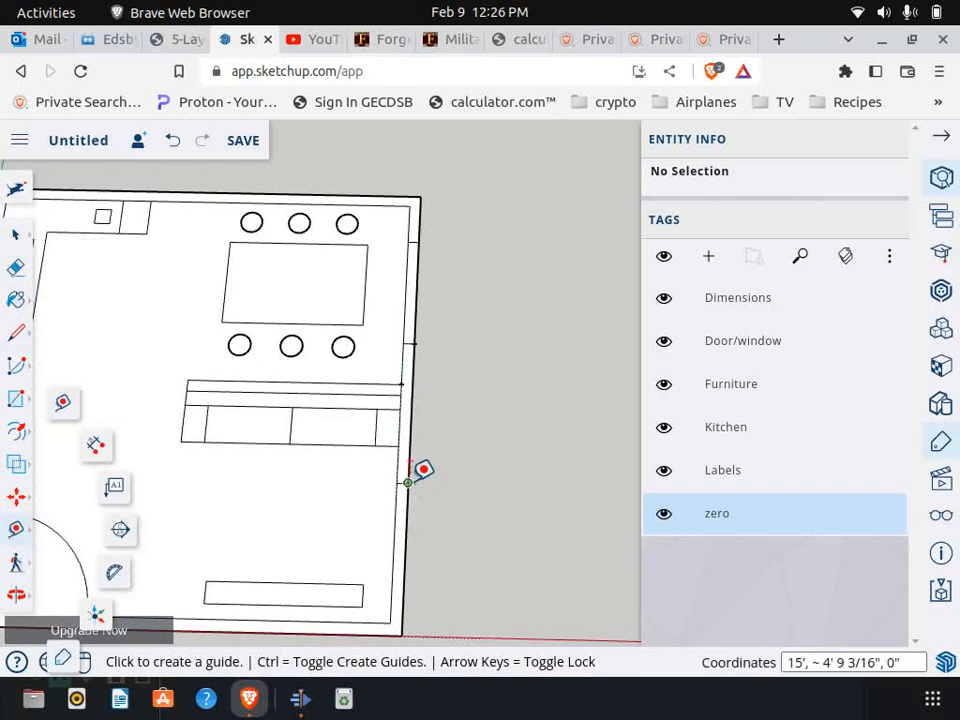
{"action": "left_click", "coordinate": [407, 483]}
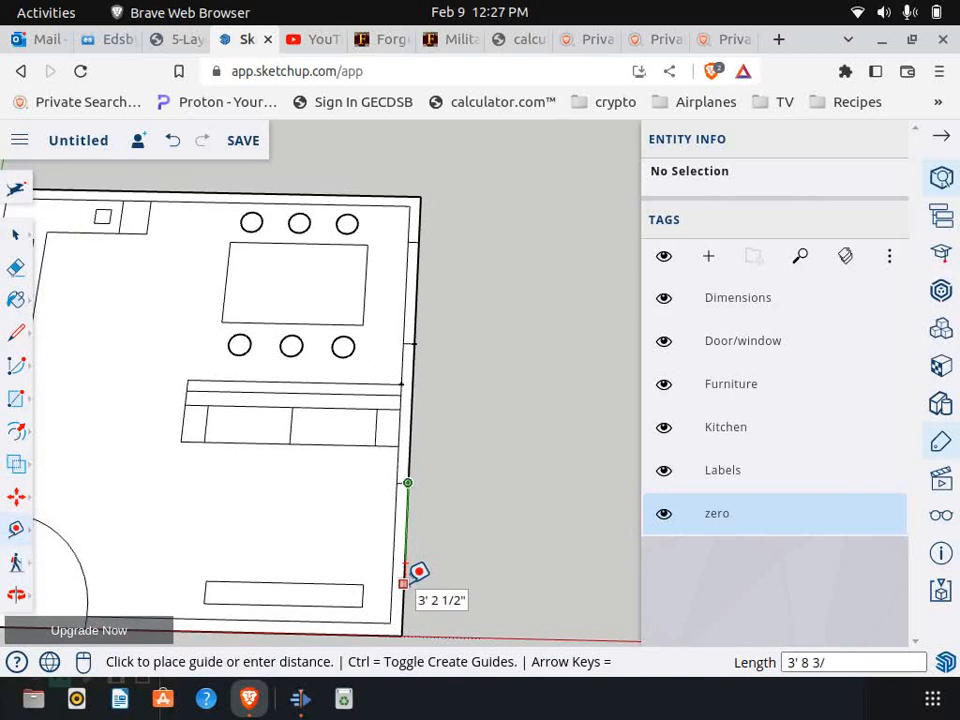
{"action": "left_click", "coordinate": [404, 582]}
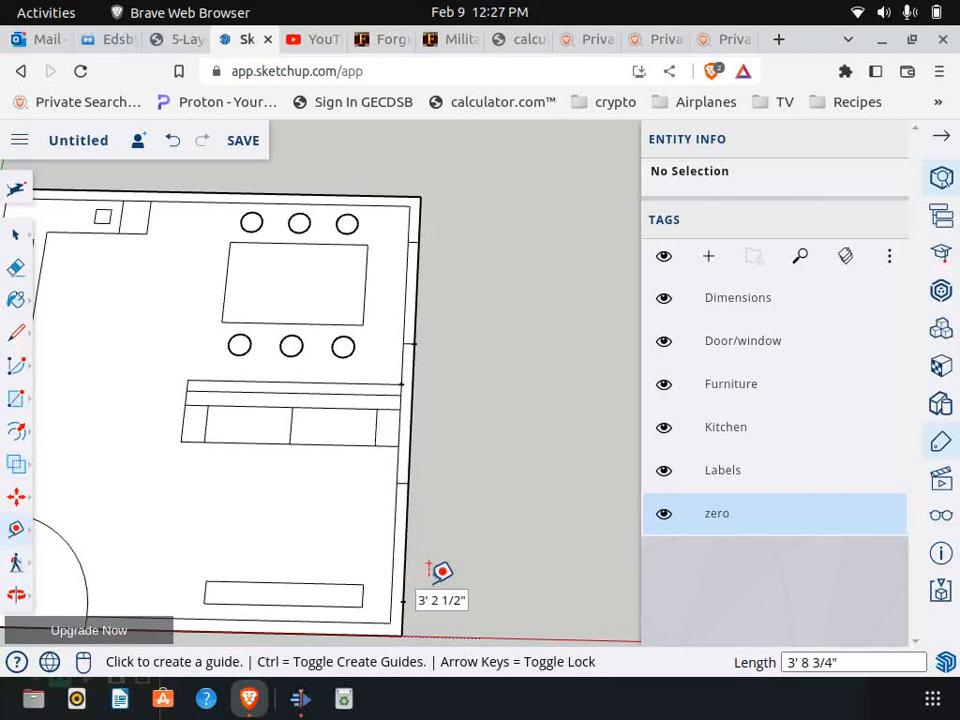
{"action": "left_click", "coordinate": [18, 334]}
{"action": "left_click", "coordinate": [408, 596]}
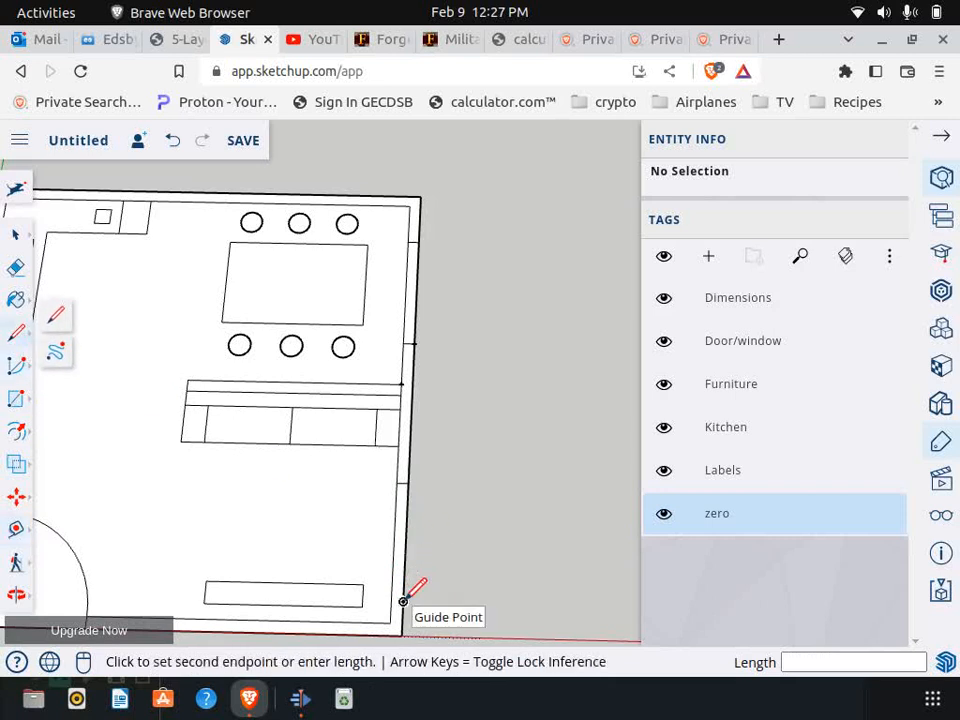
{"action": "left_click", "coordinate": [399, 598]}
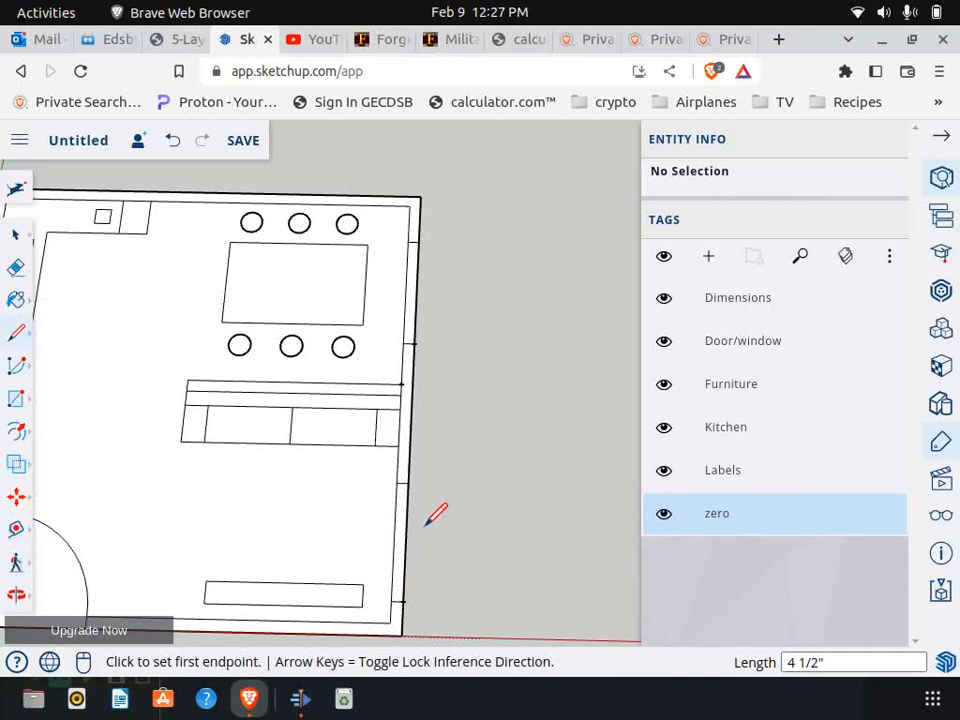
{"action": "scroll", "coordinate": [580, 410], "scroll_direction": "down", "scroll_amount": 1}
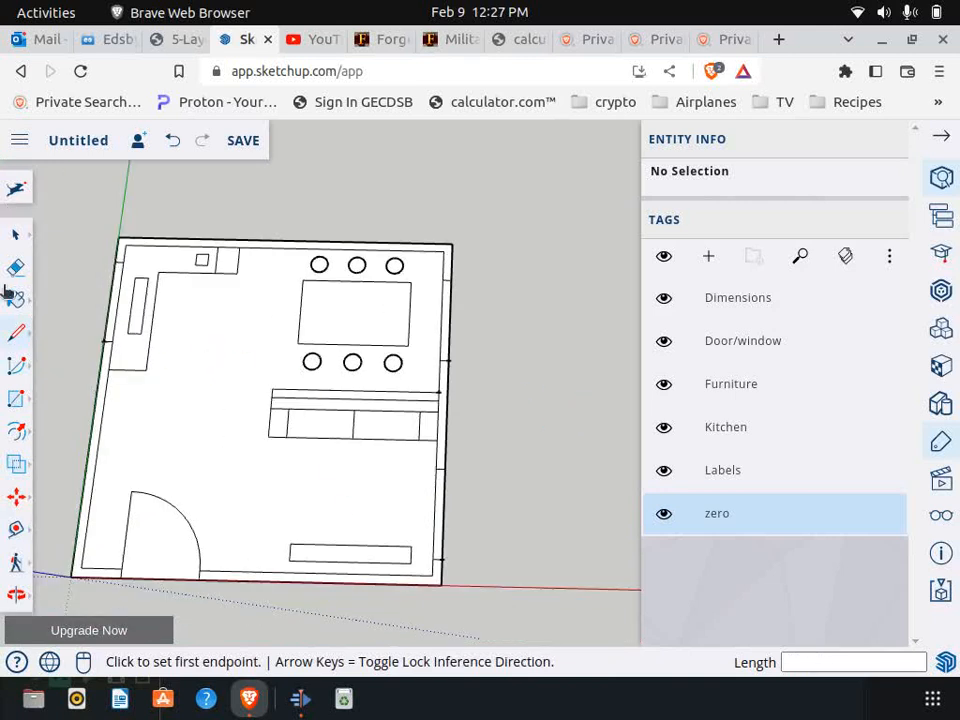
Draw 3' 8 3/4" by 4 1/2" rectangles over the kitchen, dining and living-area window openings.
{"action": "left_click", "coordinate": [16, 399]}
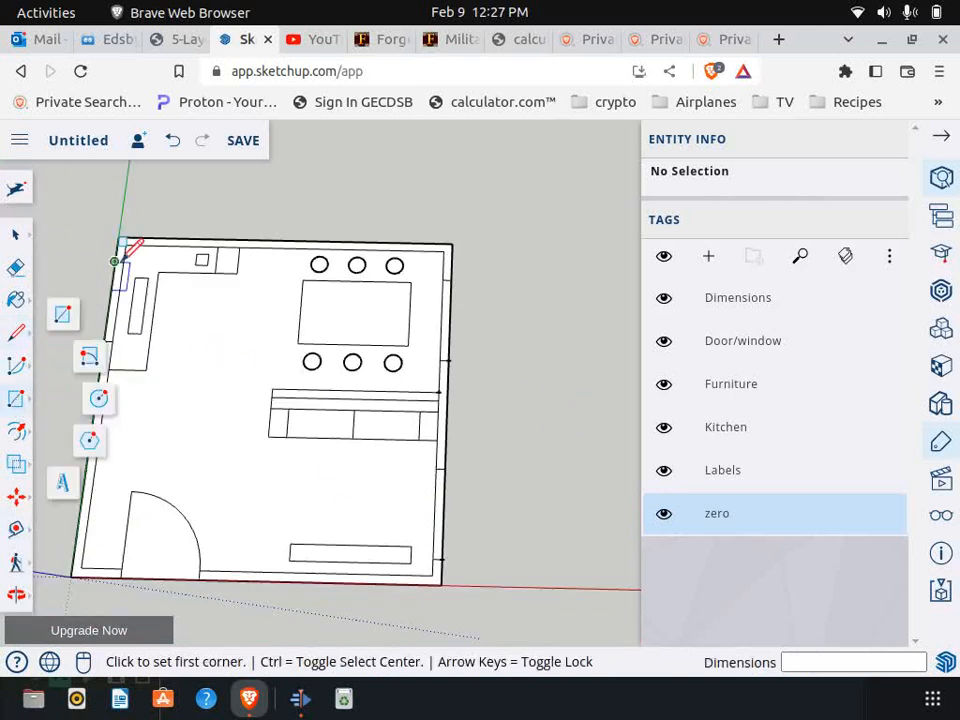
{"action": "left_click", "coordinate": [122, 261]}
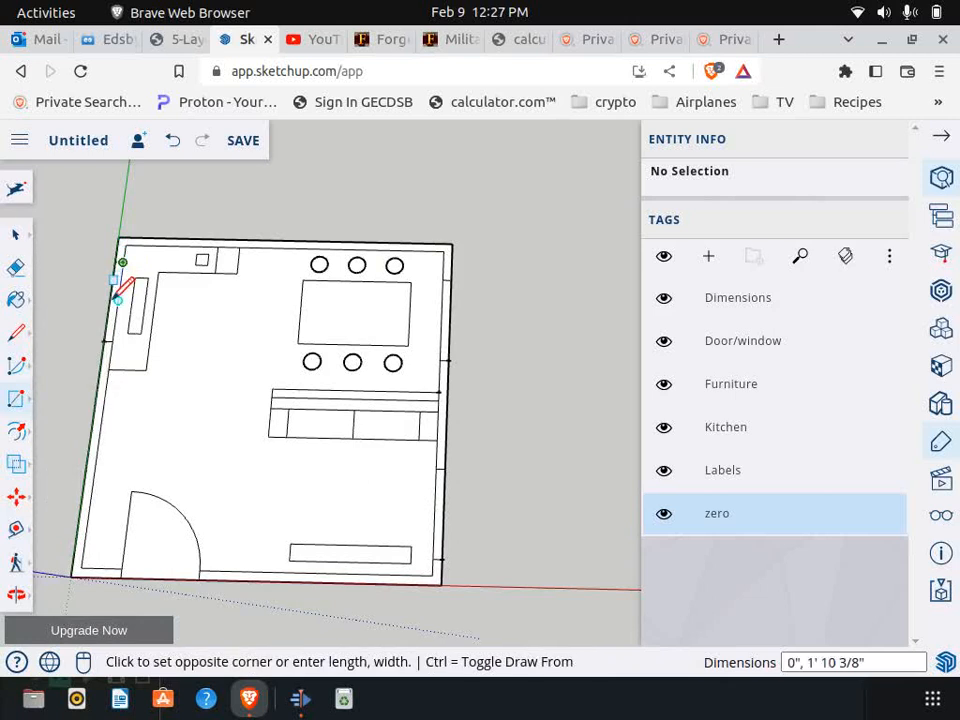
{"action": "left_click", "coordinate": [103, 338]}
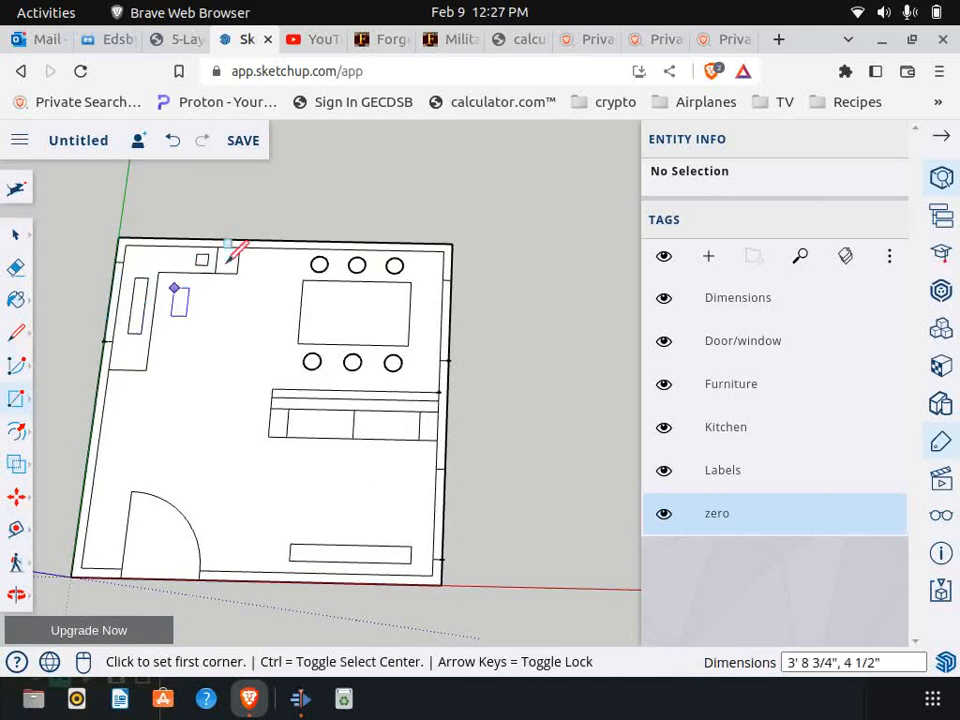
{"action": "left_click", "coordinate": [450, 280]}
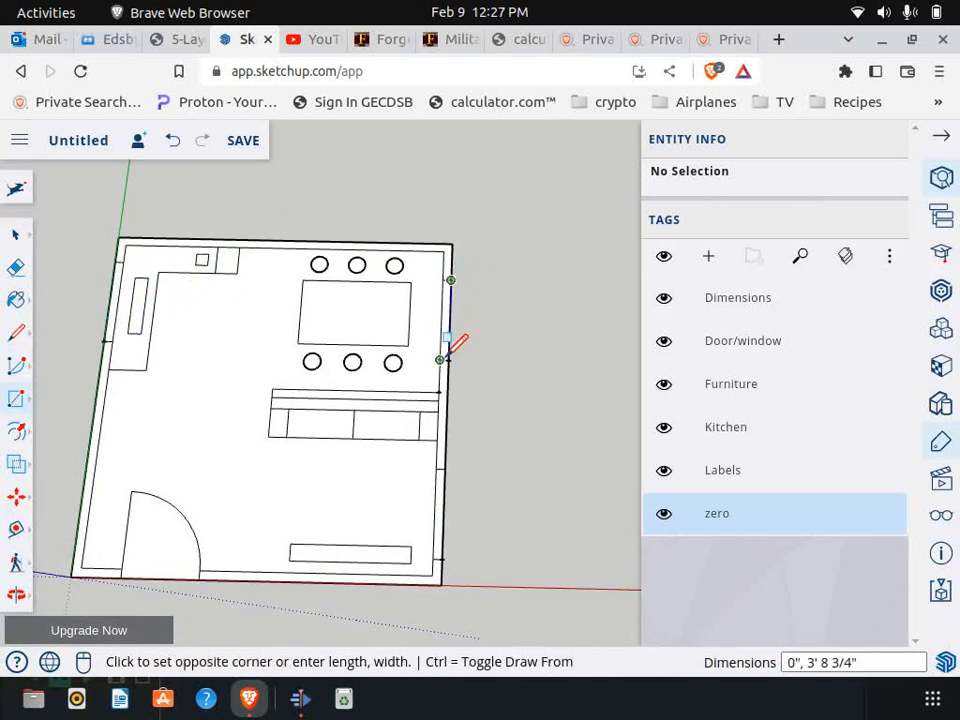
{"action": "left_click", "coordinate": [444, 468]}
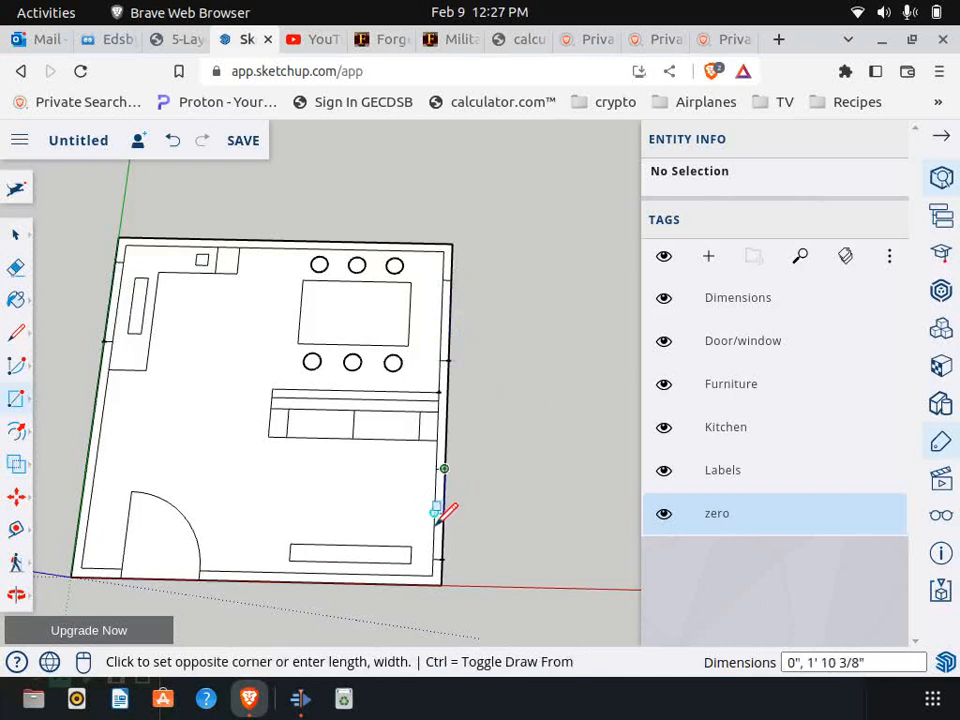
{"action": "left_click", "coordinate": [434, 559]}
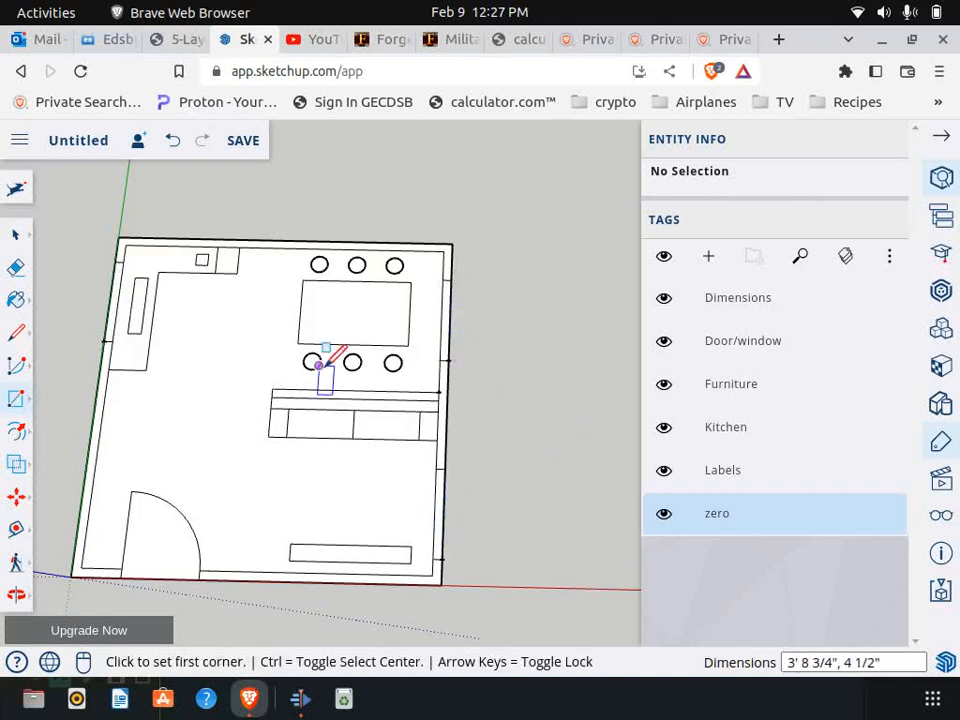
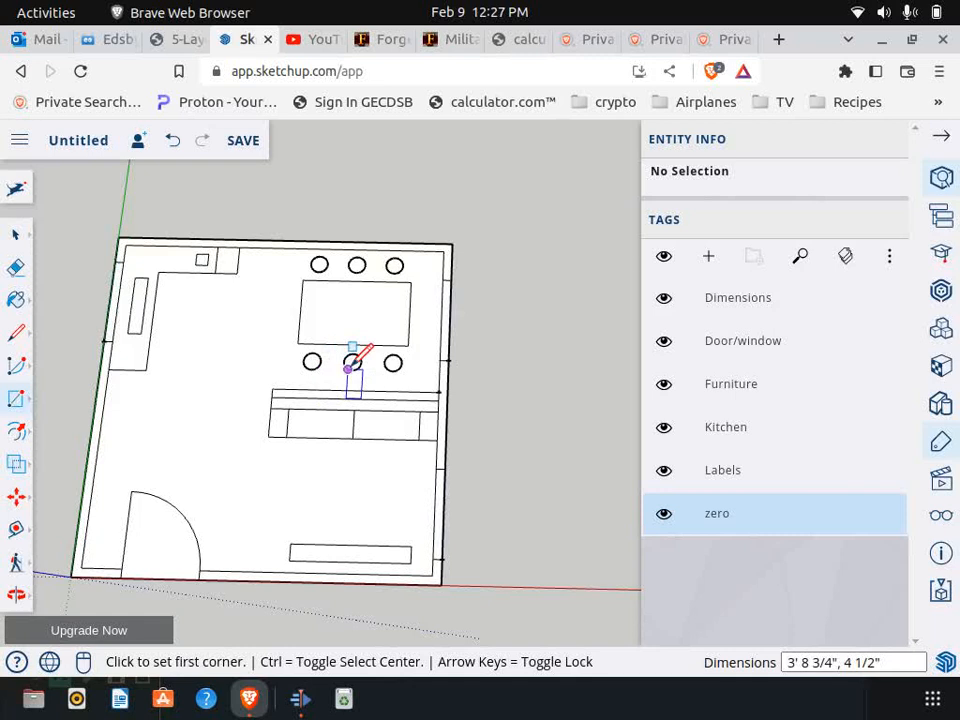
Hide the Kitchen, Furniture and zero tags to isolate the door and window geometry.
{"action": "left_click", "coordinate": [664, 428]}
{"action": "left_click", "coordinate": [664, 384]}
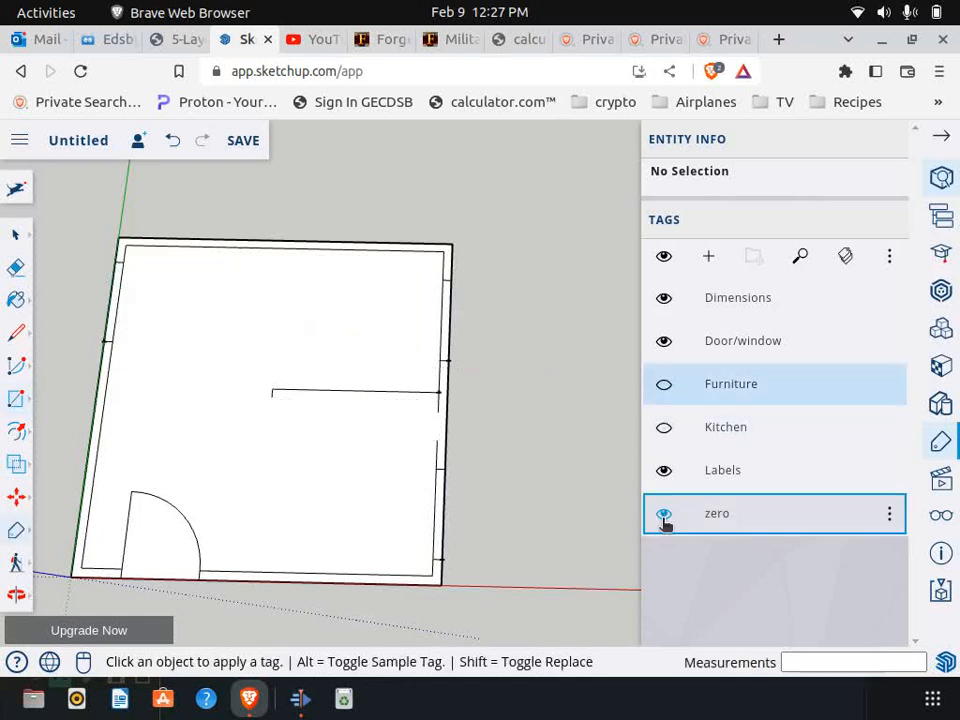
{"action": "left_click", "coordinate": [663, 515]}
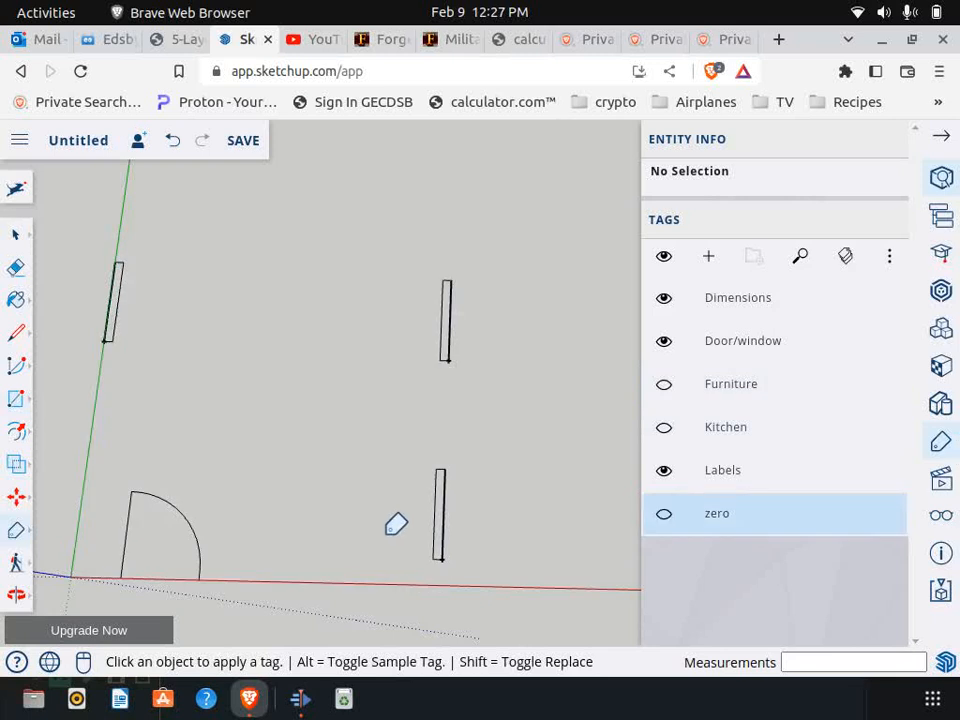
Select the door and all three windows and assign them to the Door/window tag.
{"action": "scroll", "coordinate": [470, 500], "scroll_direction": "down", "scroll_amount": 2}
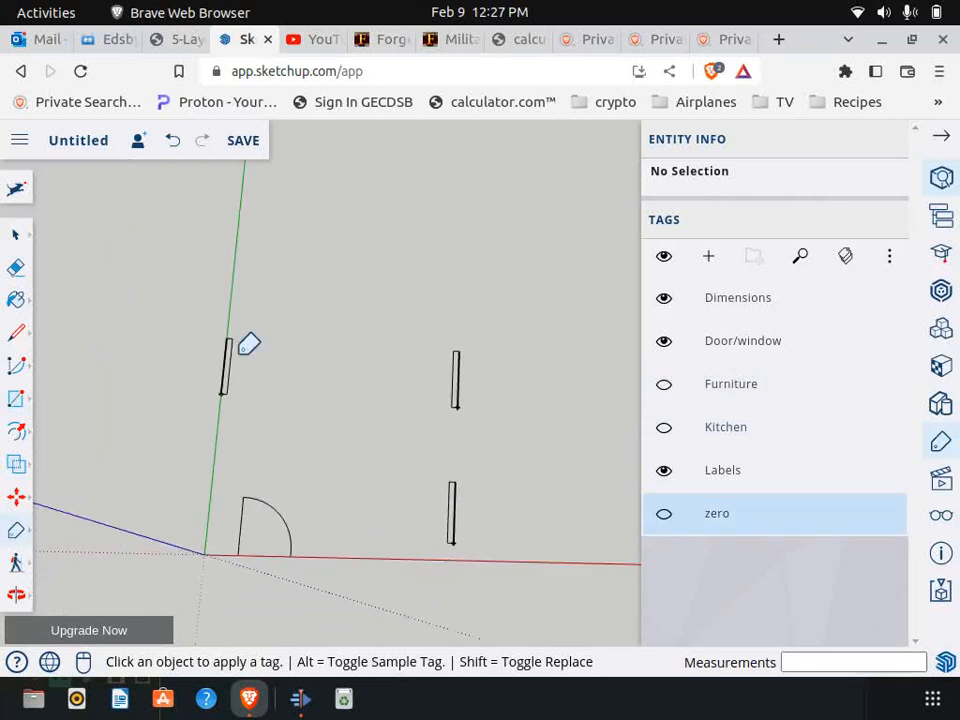
{"action": "scroll", "coordinate": [249, 341], "scroll_direction": "down", "scroll_amount": 2}
{"action": "left_click", "coordinate": [16, 235]}
{"action": "left_click_drag", "start_coordinate": [169, 281], "coordinate": [527, 591]}
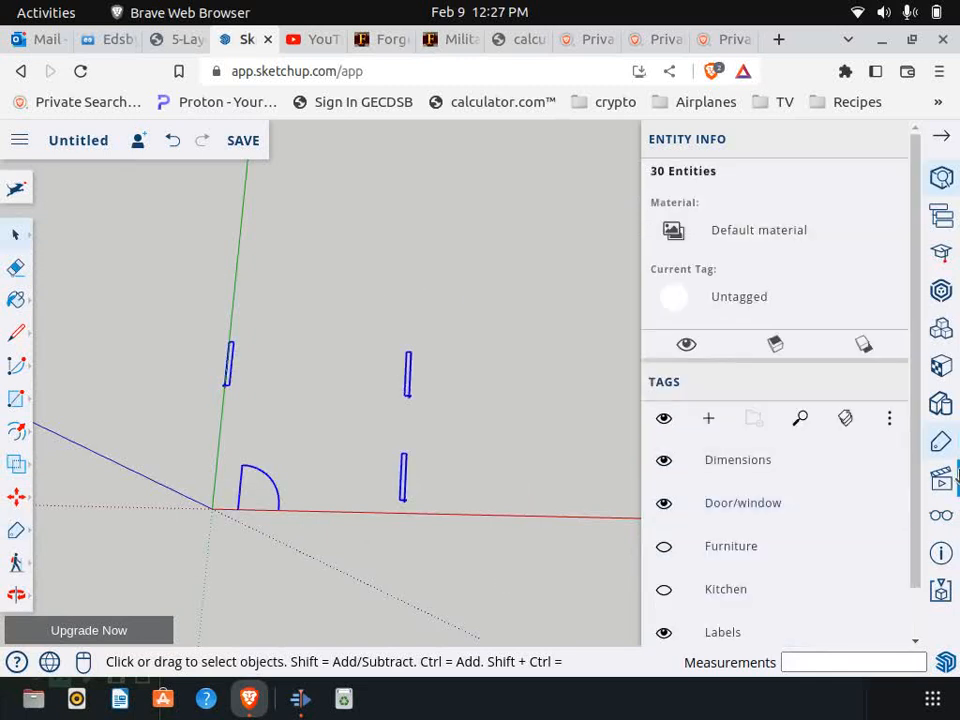
{"action": "scroll", "coordinate": [853, 508], "scroll_direction": "down", "scroll_amount": 1}
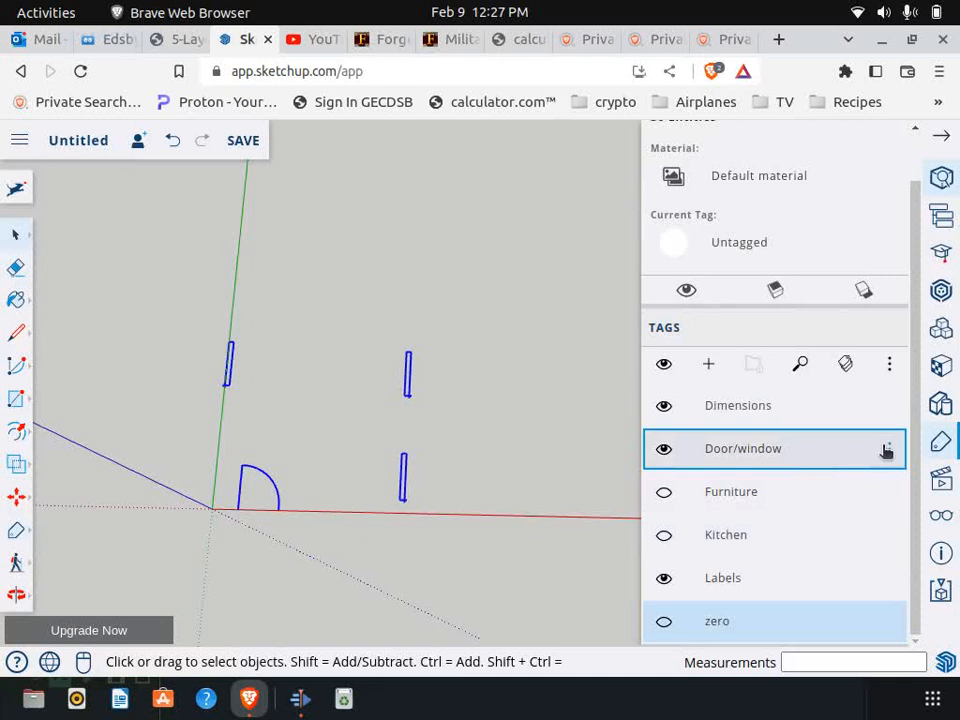
{"action": "mouse_move", "coordinate": [851, 456]}
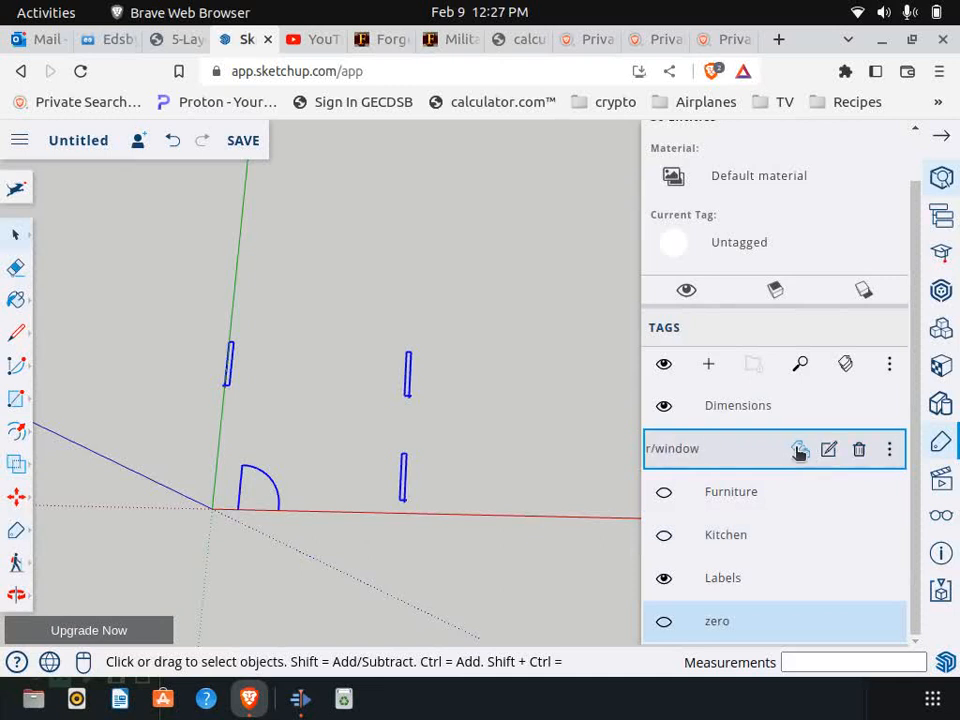
{"action": "left_click", "coordinate": [799, 451]}
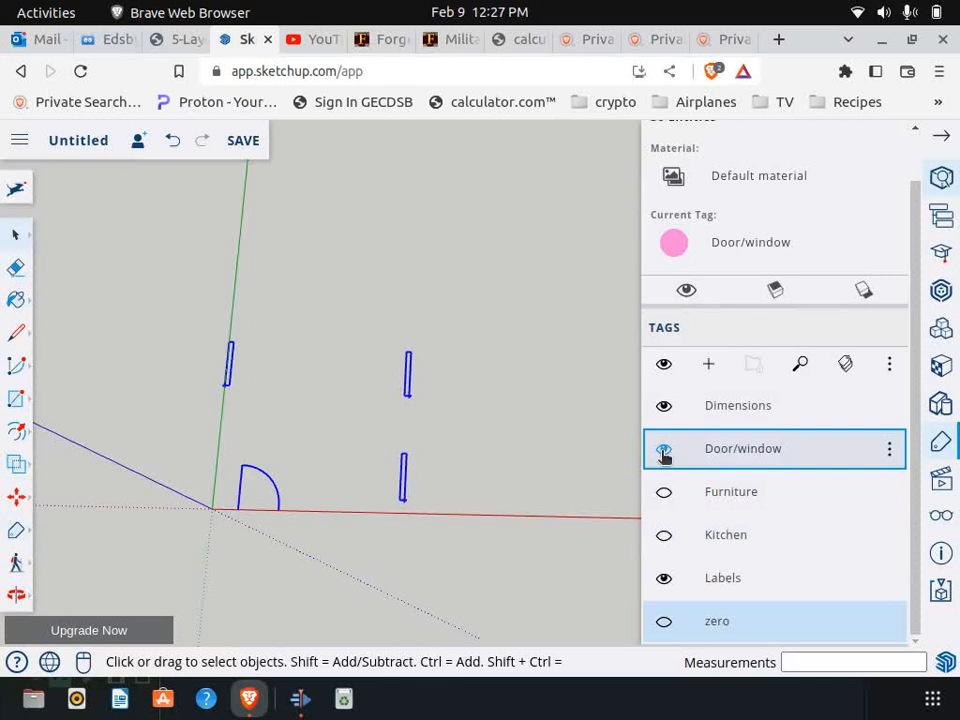
Toggle the Door/window tag off and on, show the Furniture, Kitchen and zero tags again, and start the Rectangle tool.
{"action": "left_click", "coordinate": [665, 455]}
{"action": "left_click", "coordinate": [666, 347]}
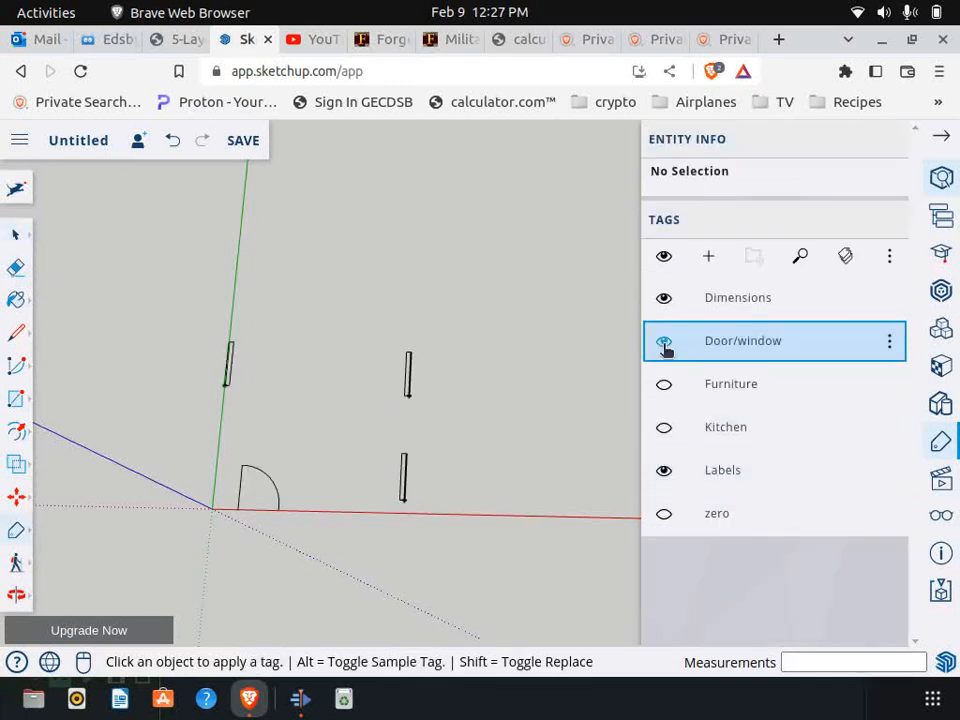
{"action": "left_click", "coordinate": [664, 384]}
{"action": "left_click", "coordinate": [664, 427]}
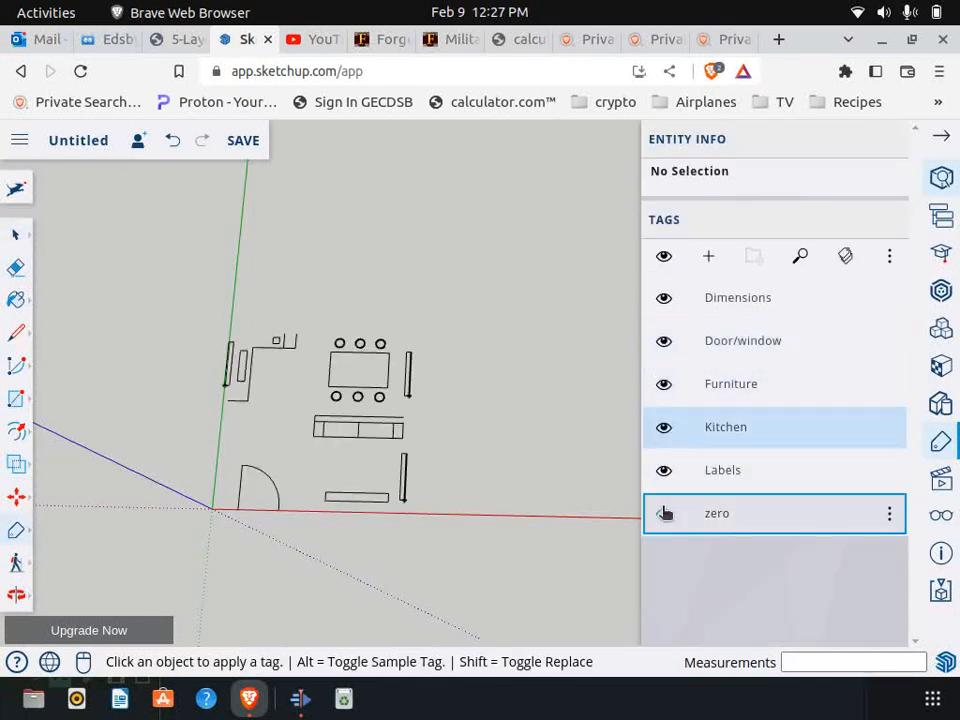
{"action": "left_click", "coordinate": [664, 513]}
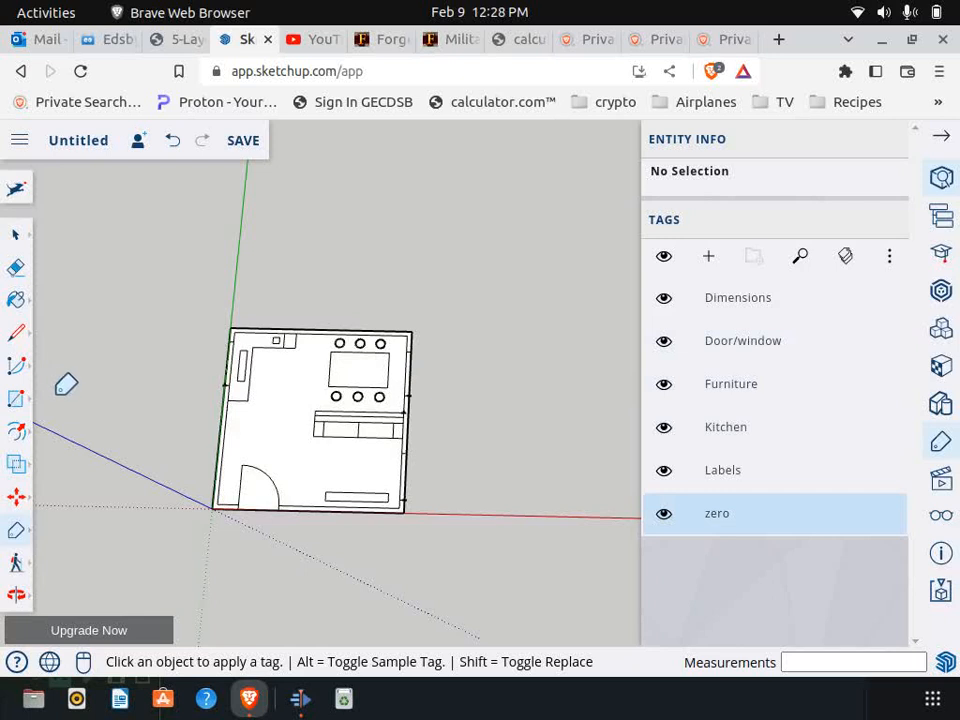
{"action": "left_click", "coordinate": [22, 400]}
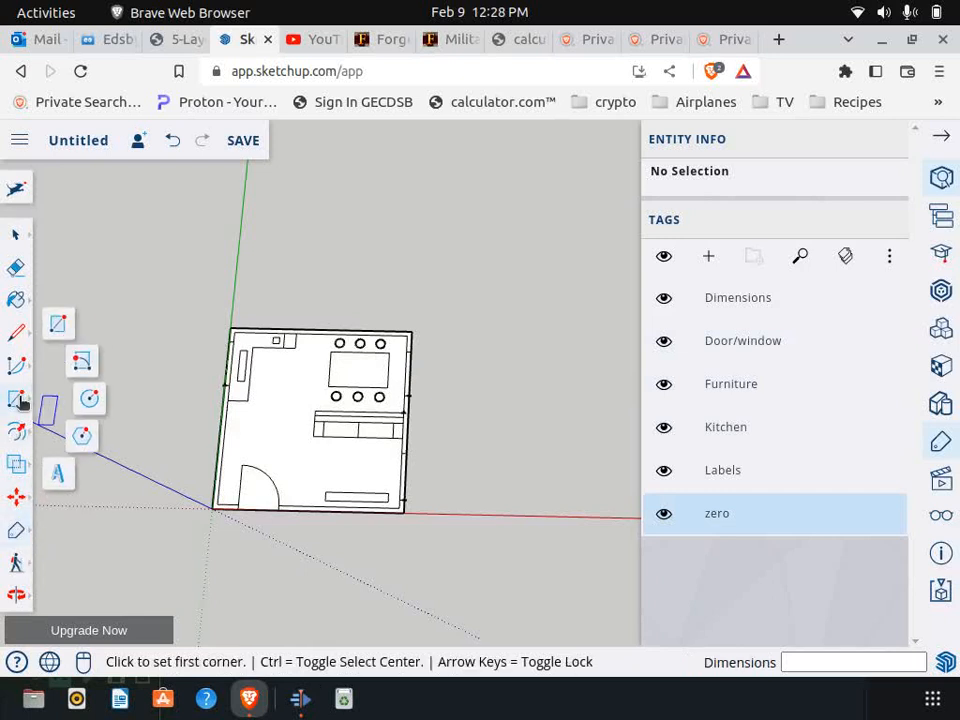
Create the 3D text "Table and chairs", following the label in the 5-Layers PDF, and place it on the dining table.
{"action": "left_click", "coordinate": [64, 480]}
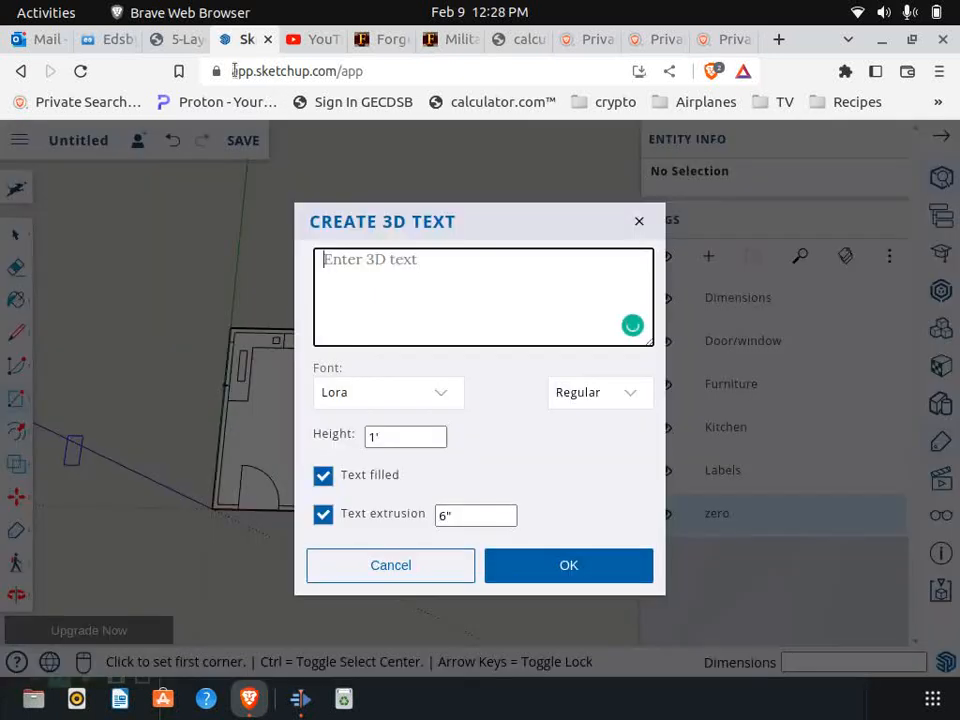
{"action": "left_click", "coordinate": [190, 40]}
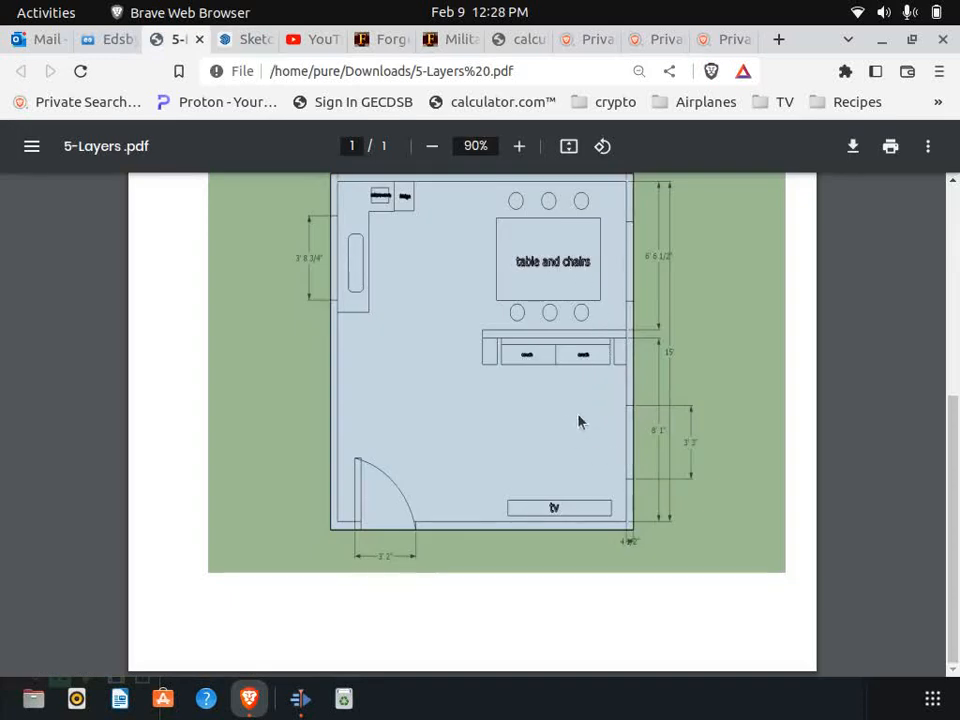
{"action": "left_click", "coordinate": [246, 39]}
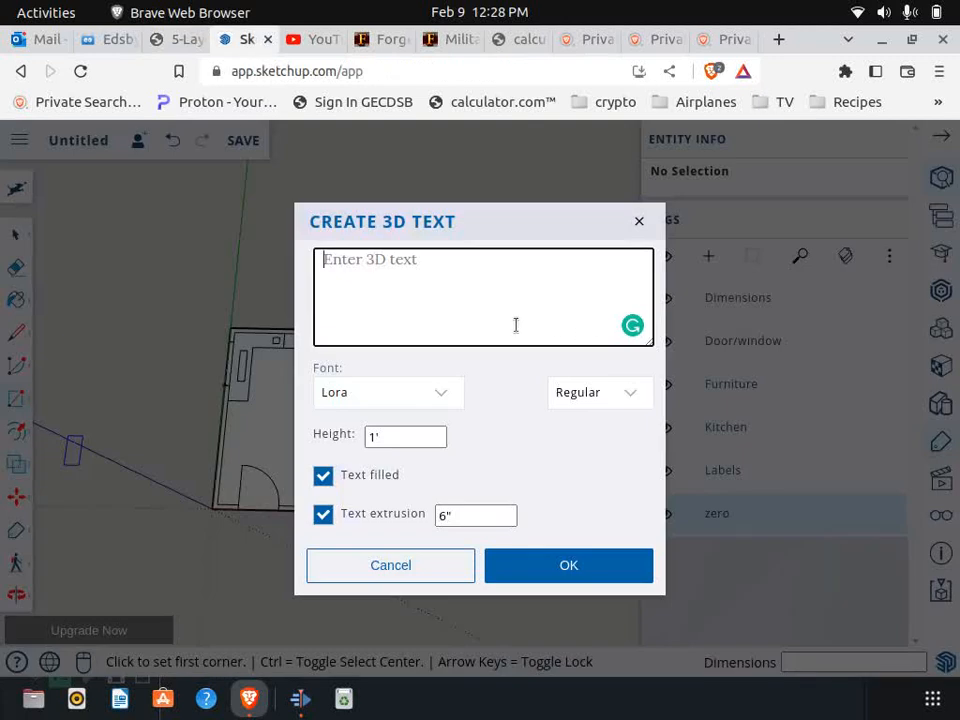
{"action": "type", "text": "Table and "}
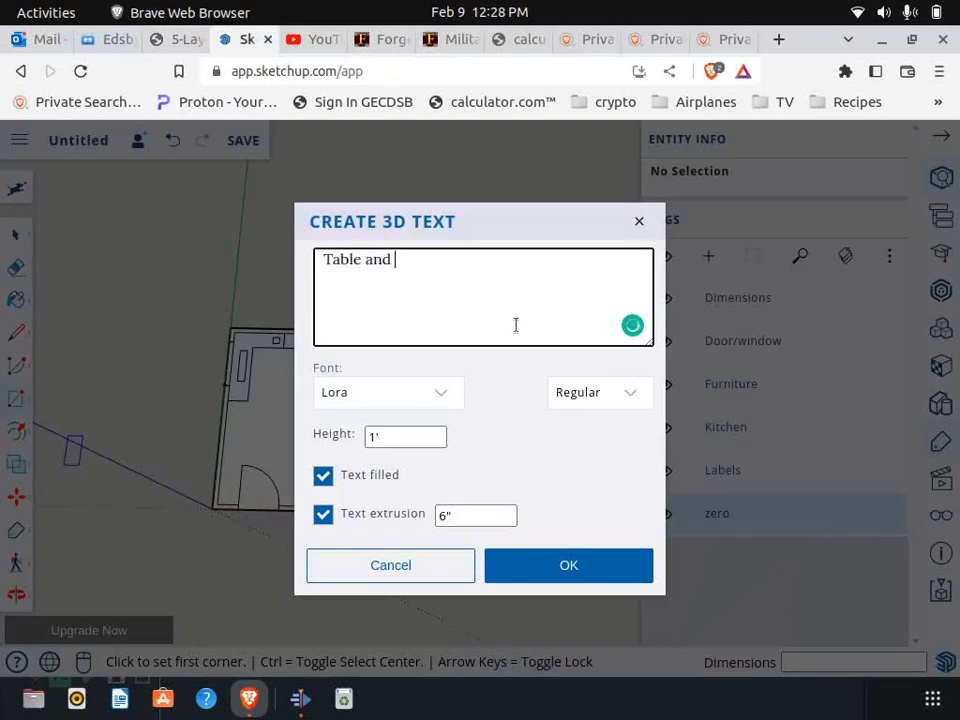
{"action": "type", "text": "chairs"}
{"action": "left_click", "coordinate": [572, 568]}
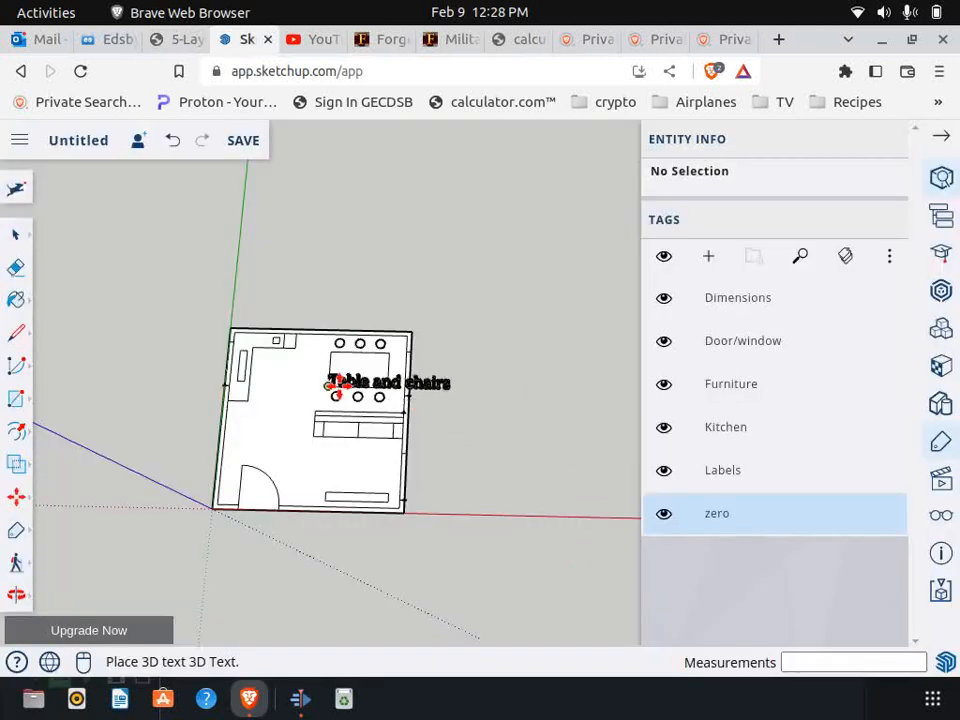
{"action": "scroll", "coordinate": [336, 385], "scroll_direction": "up", "scroll_amount": 5}
{"action": "left_click", "coordinate": [350, 372]}
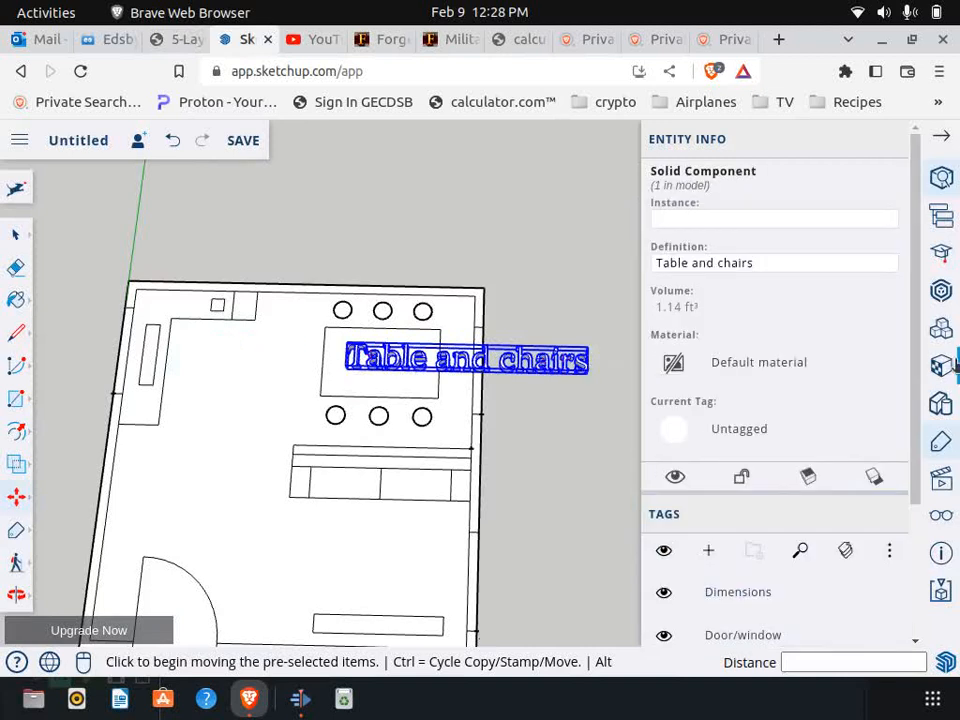
Scale the "Table and chairs" text down uniformly to about 0.35 so it fits inside the table outline.
{"action": "key", "text": "s"}
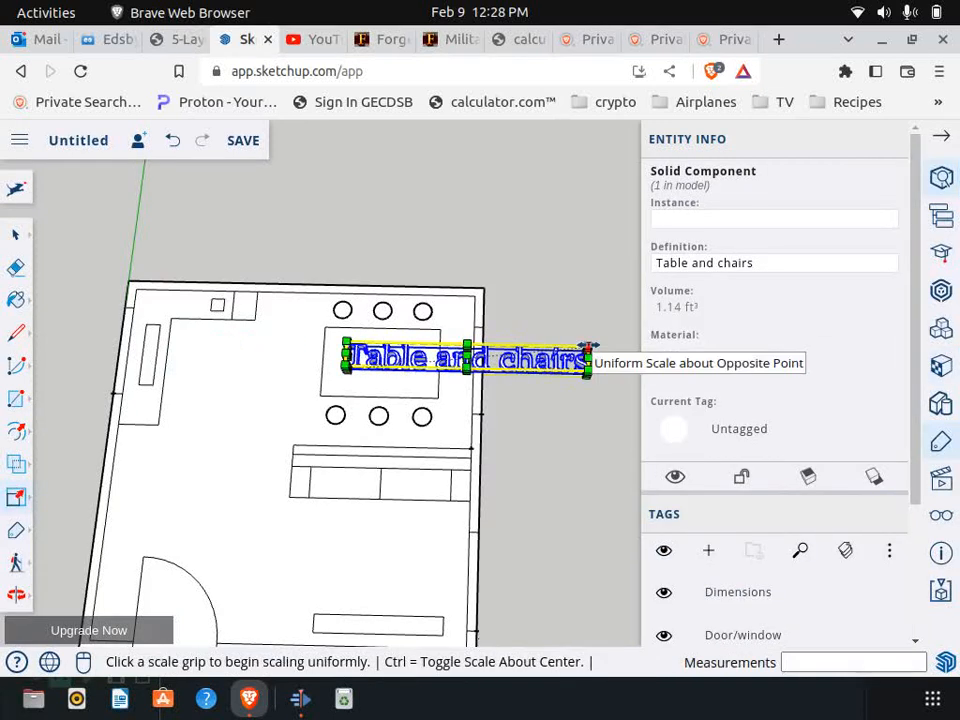
{"action": "left_click", "coordinate": [588, 350]}
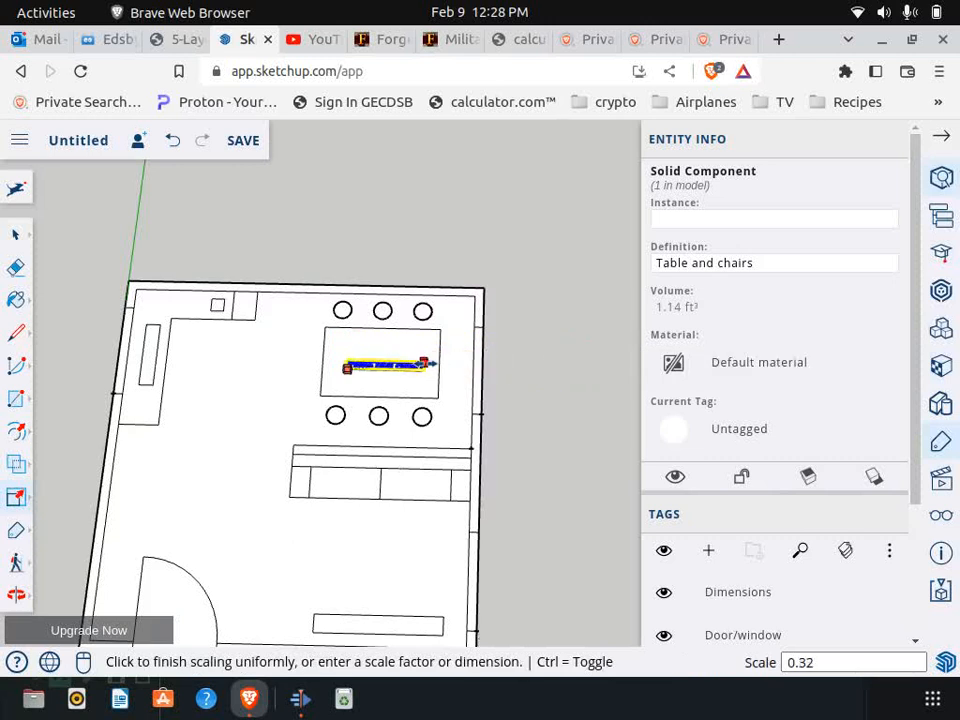
{"action": "left_click", "coordinate": [392, 276]}
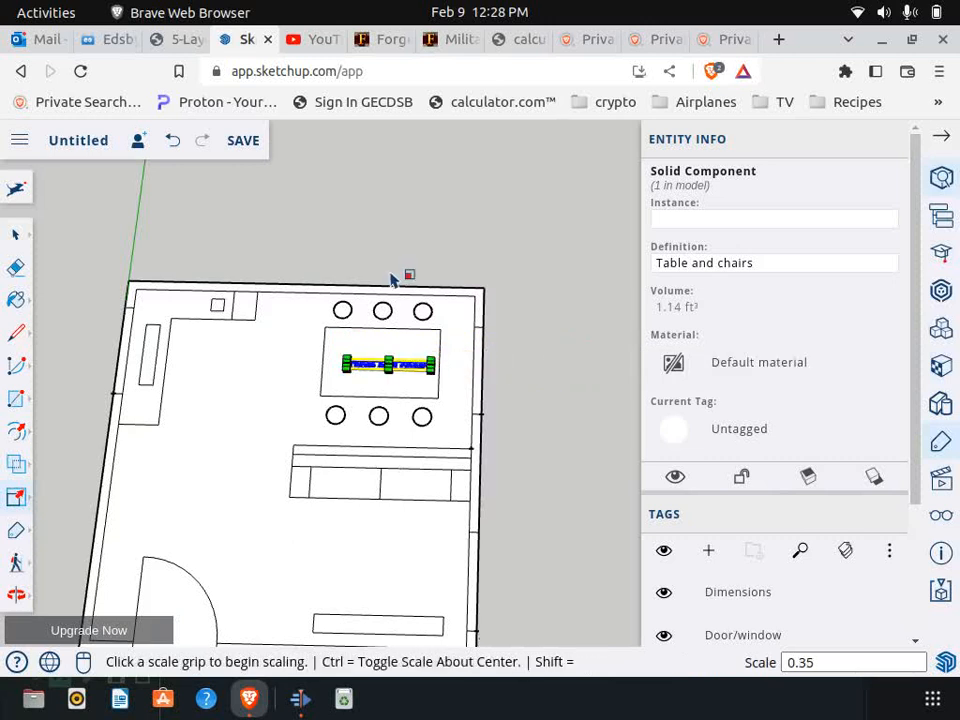
{"action": "left_click", "coordinate": [605, 438]}
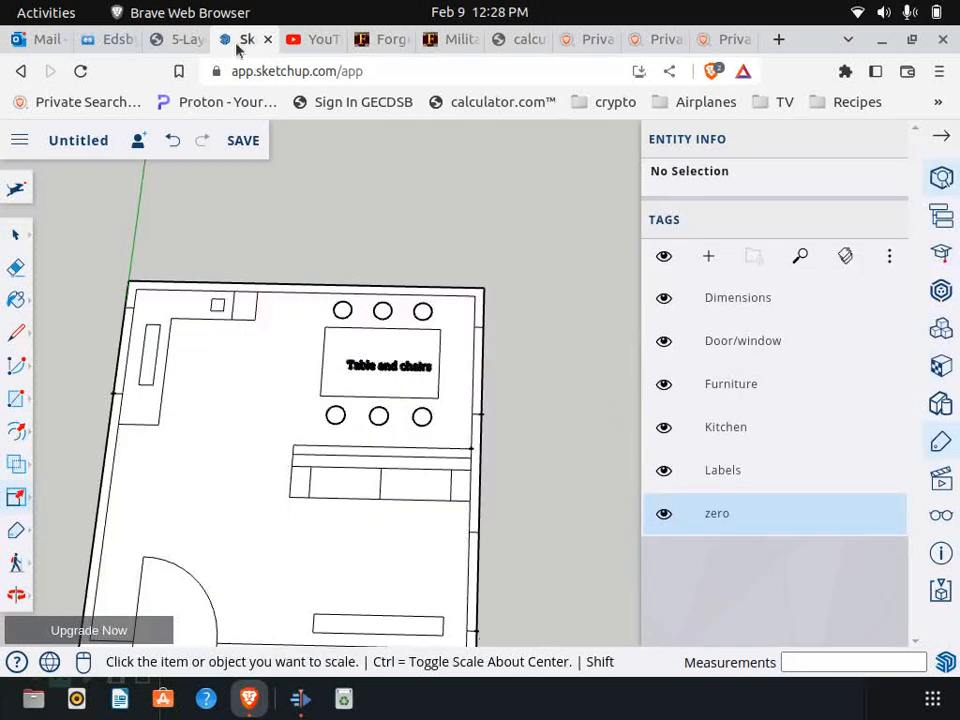
Check the labels in the 5-Layers PDF, create the 3D text "Couch", and place it on the couch seats.
{"action": "left_click", "coordinate": [180, 40]}
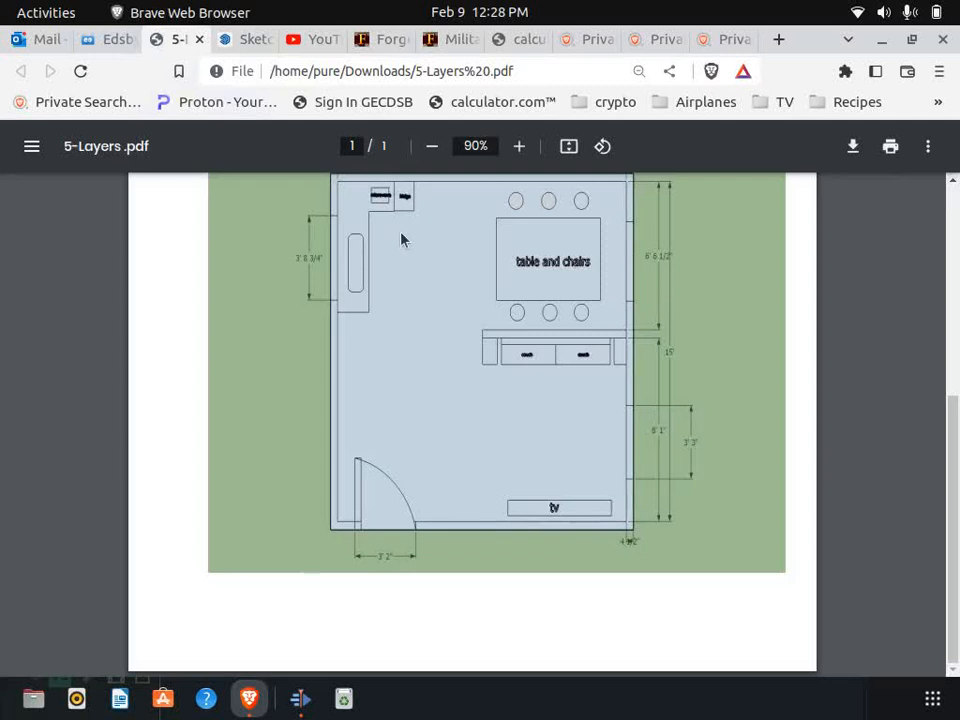
{"action": "left_click", "coordinate": [246, 40]}
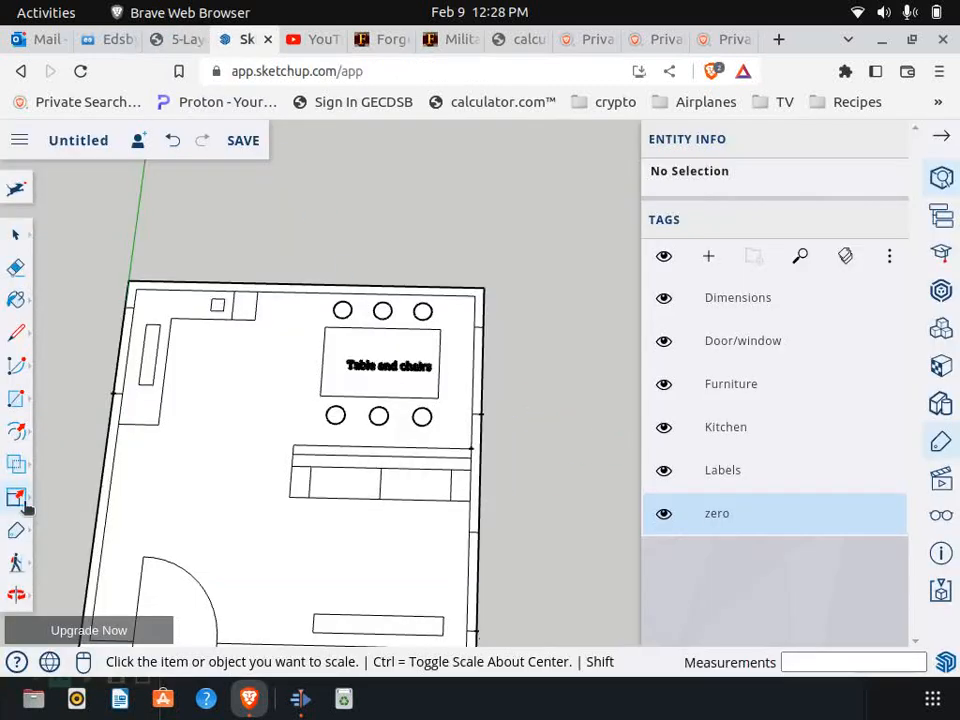
{"action": "left_click", "coordinate": [16, 398]}
{"action": "left_click", "coordinate": [63, 486]}
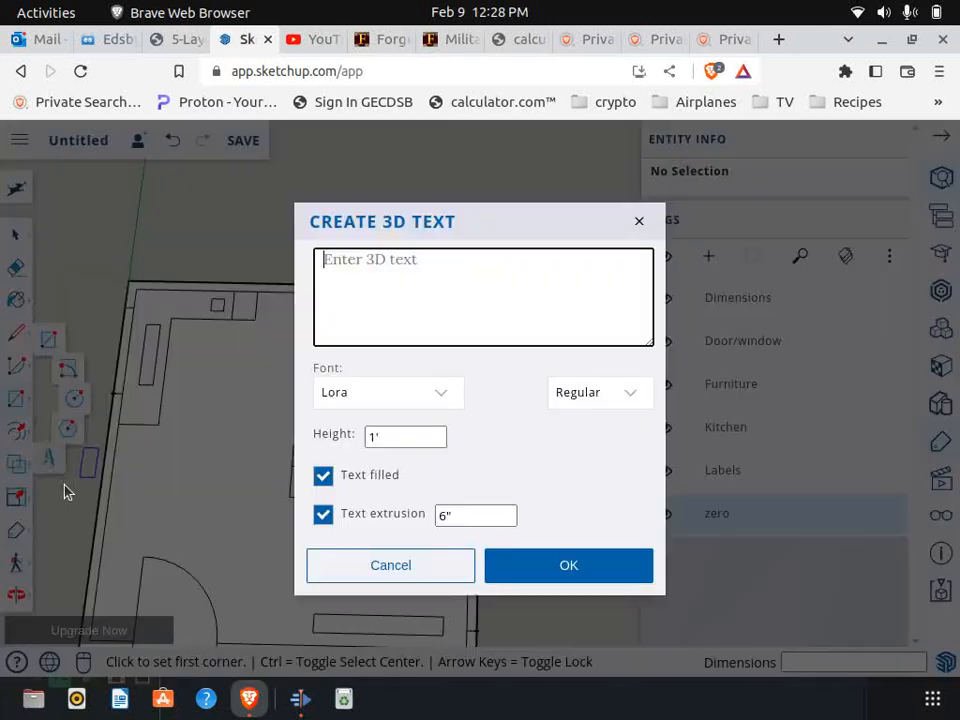
{"action": "type", "text": "Couch"}
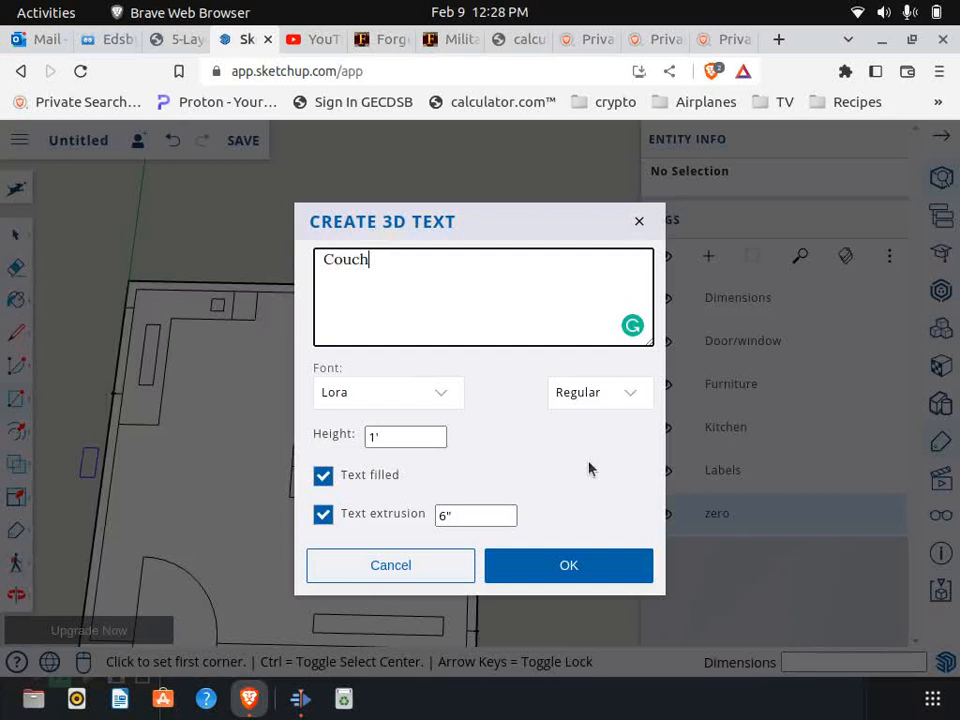
{"action": "left_click", "coordinate": [568, 566]}
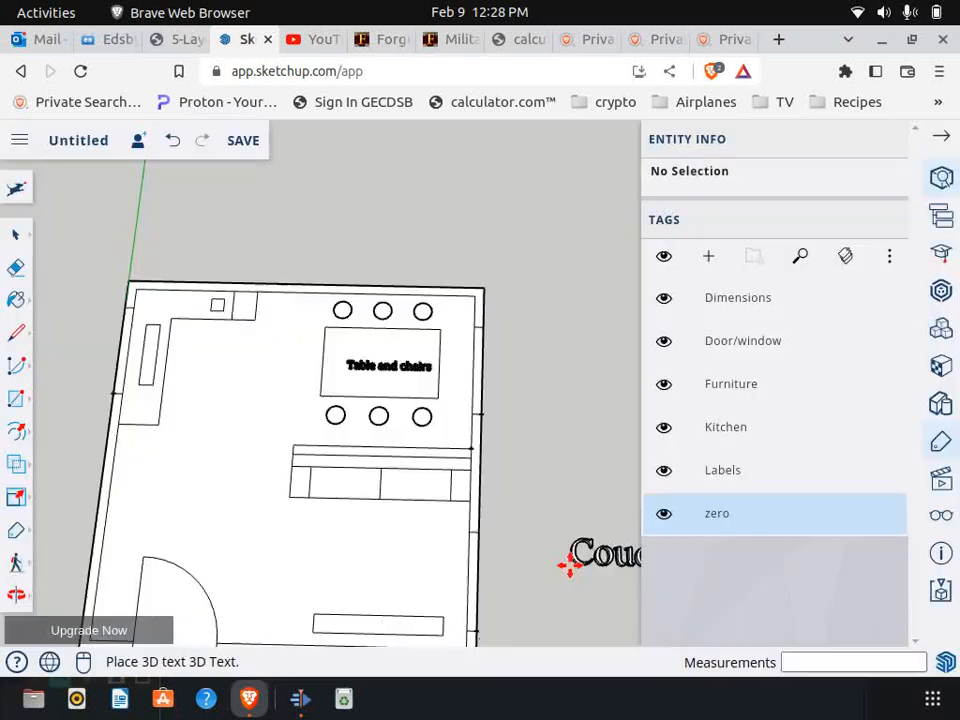
{"action": "left_click", "coordinate": [329, 490]}
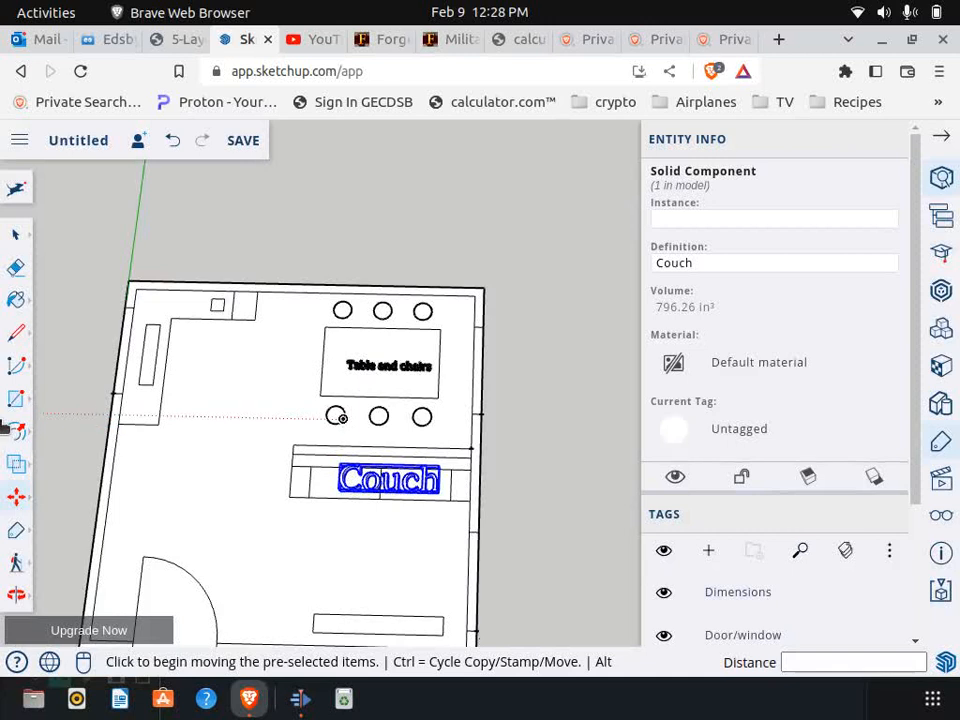
Scale the "Couch" text down uniformly to about 0.68 so it fits within the couch seats.
{"action": "key", "text": "s"}
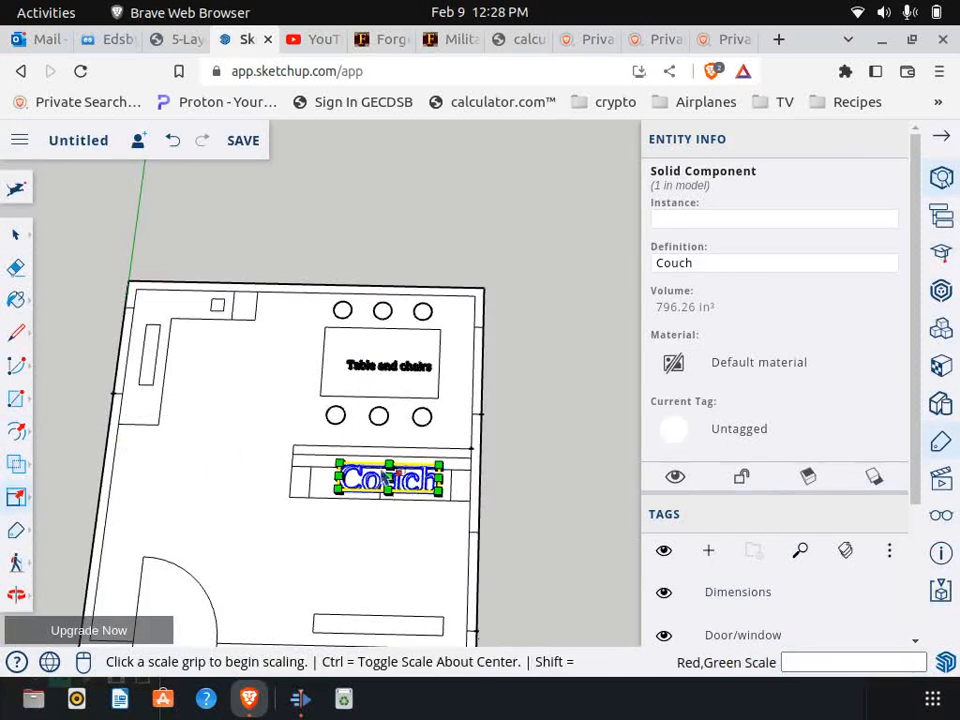
{"action": "left_click", "coordinate": [441, 465]}
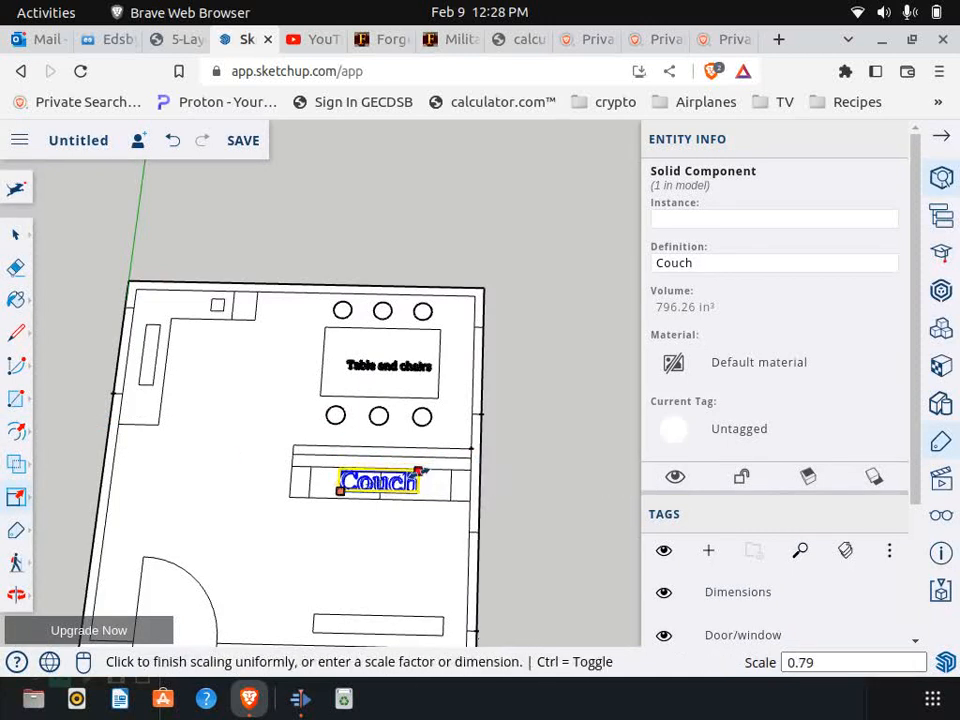
{"action": "left_click", "coordinate": [408, 472]}
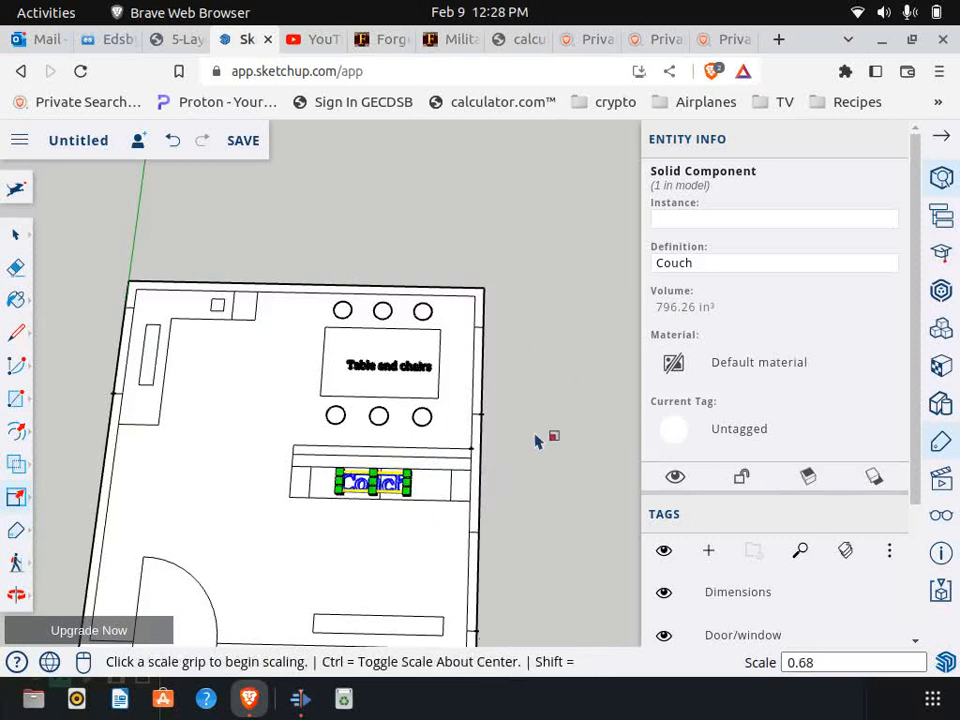
{"action": "scroll", "coordinate": [535, 440], "scroll_direction": "down", "scroll_amount": 2}
{"action": "left_click", "coordinate": [323, 472]}
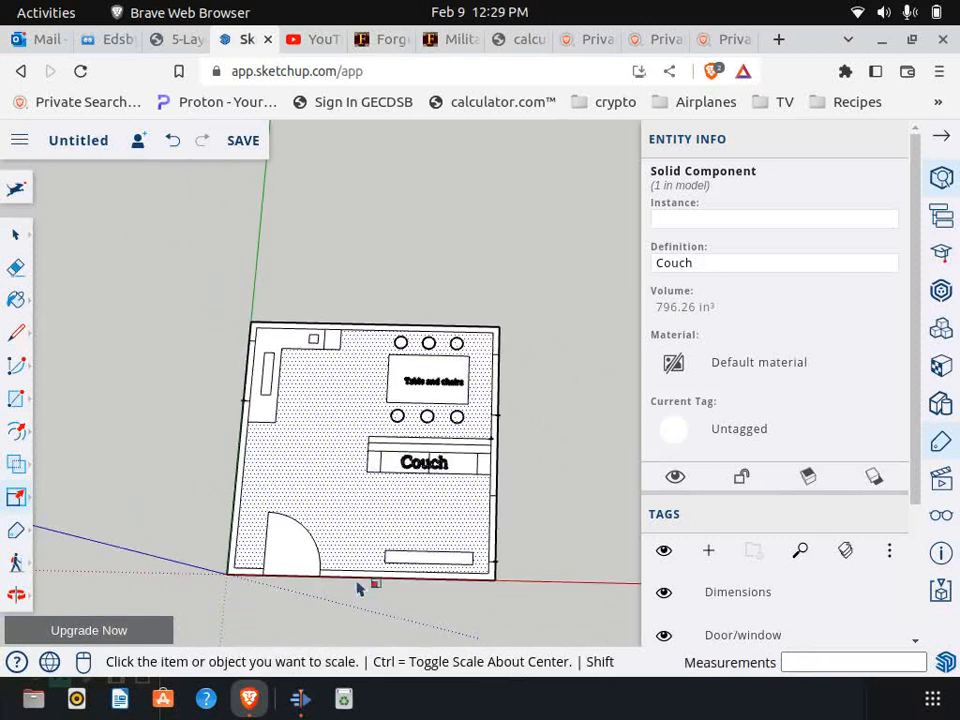
Create the 3D text "Tv" and place it on the narrow TV rectangle near the front wall.
{"action": "left_click", "coordinate": [18, 402]}
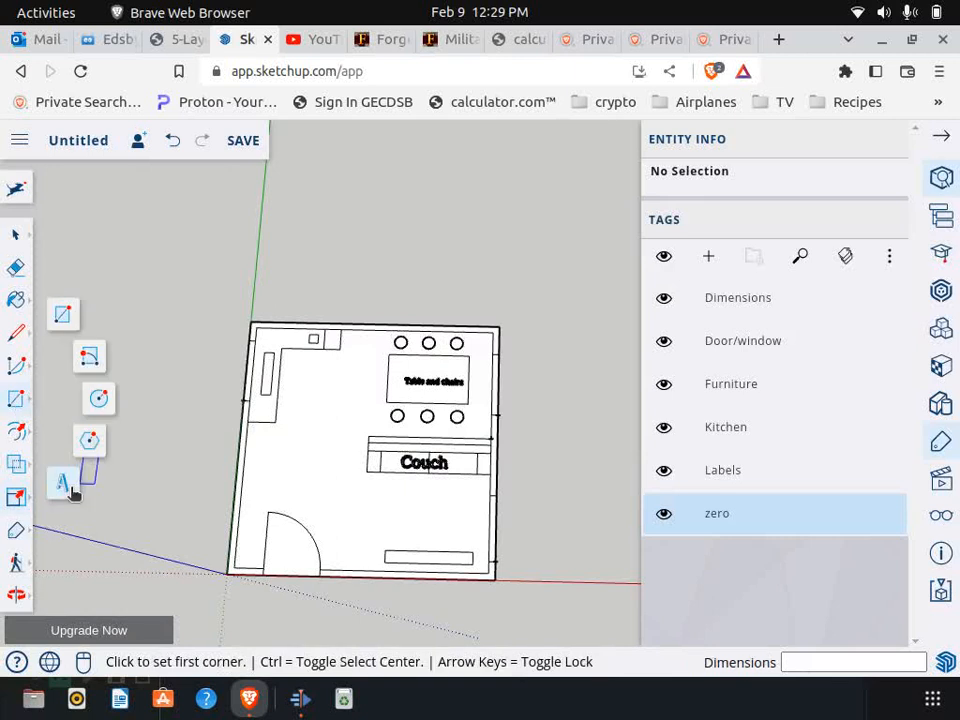
{"action": "left_click", "coordinate": [62, 488]}
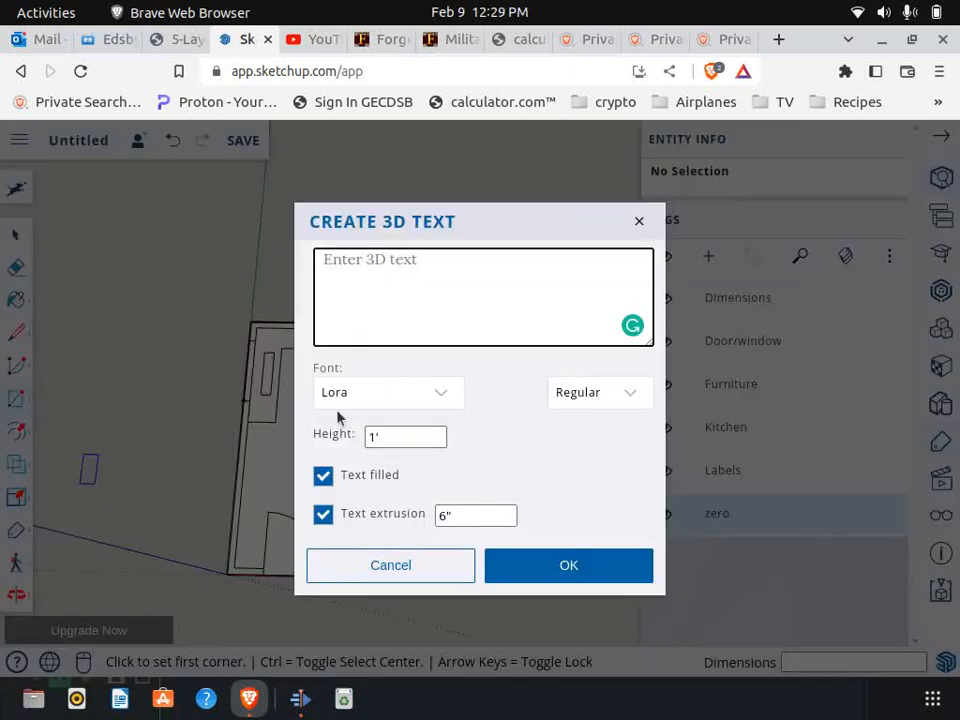
{"action": "type", "text": "Tb"}
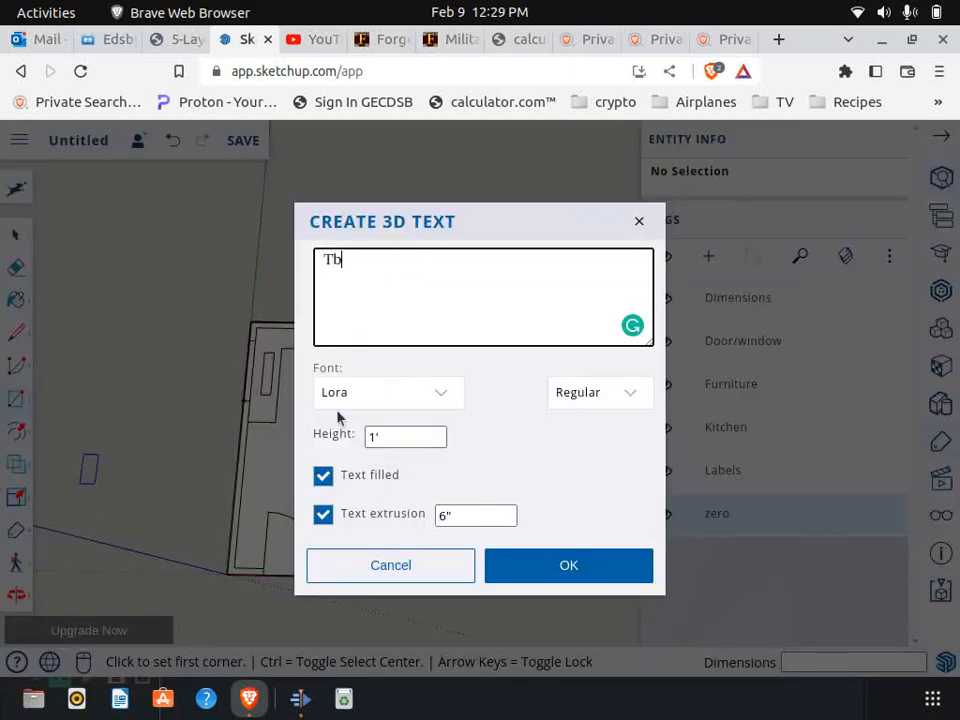
{"action": "key", "text": "BackSpace"}
{"action": "type", "text": "v"}
{"action": "left_click", "coordinate": [575, 566]}
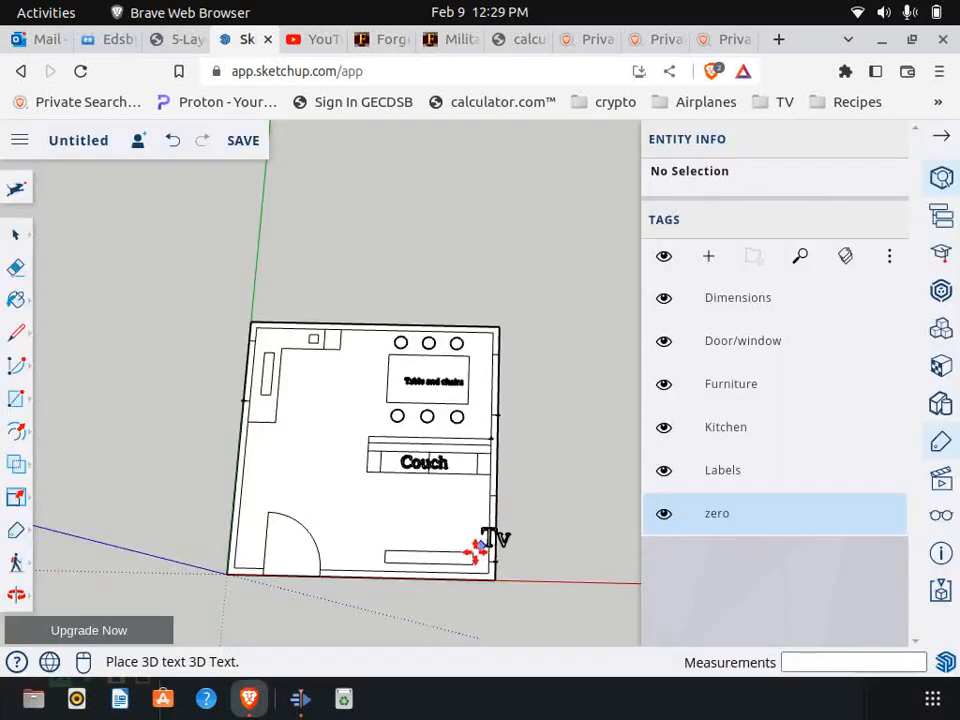
{"action": "left_click", "coordinate": [418, 562]}
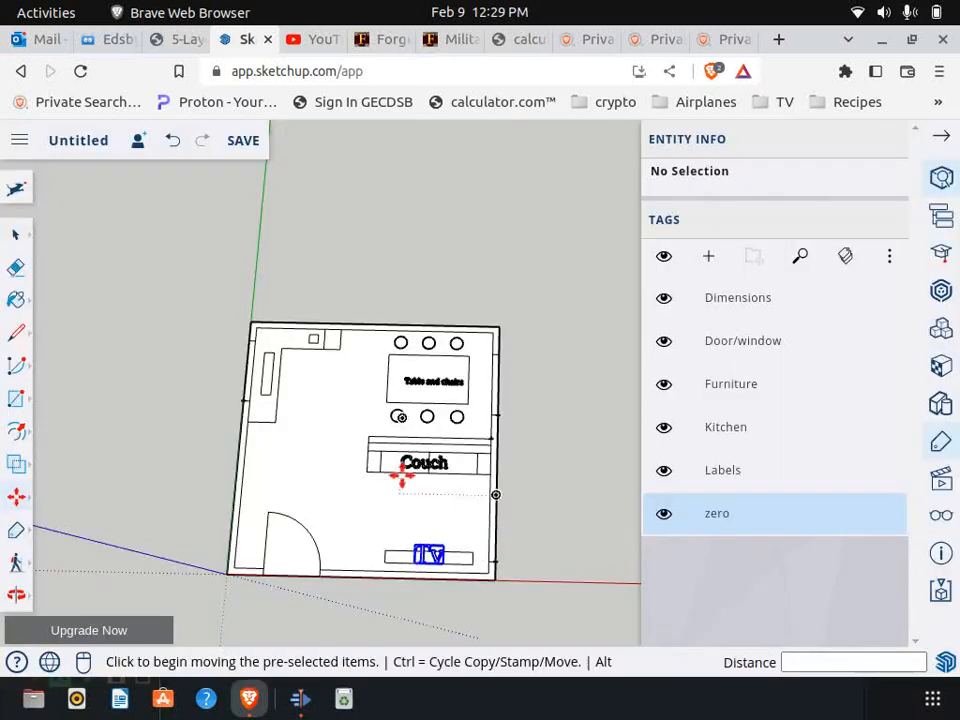
Scale the "Tv" text down uniformly to about 0.60 so it fits inside the TV rectangle.
{"action": "key", "text": "s"}
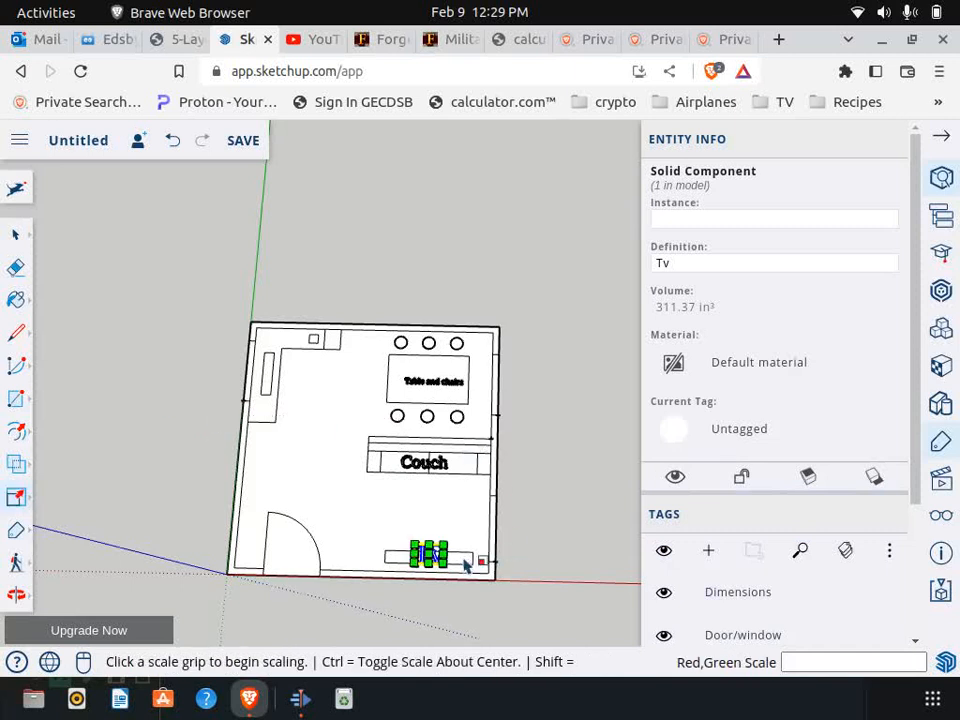
{"action": "scroll", "coordinate": [462, 561], "scroll_direction": "up", "scroll_amount": 3}
{"action": "scroll", "coordinate": [455, 562], "scroll_direction": "up", "scroll_amount": 1}
{"action": "left_click", "coordinate": [426, 528]}
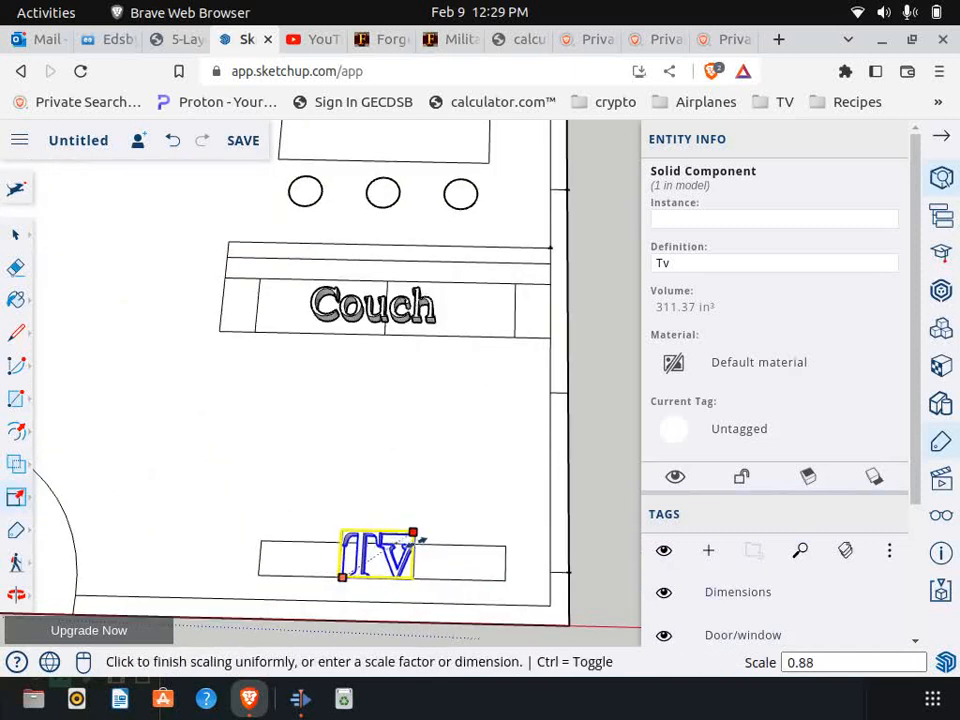
{"action": "left_click", "coordinate": [398, 553]}
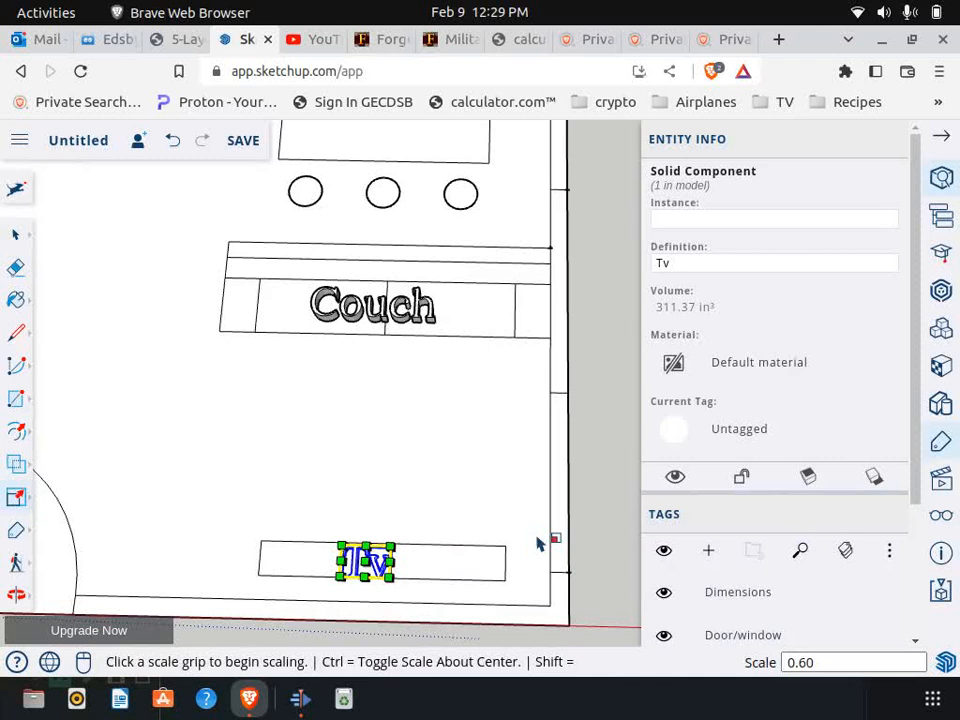
{"action": "left_click", "coordinate": [600, 545]}
Create the 3D text "Fridge" and place it on the fridge rectangle at the end of the kitchen counter.
{"action": "scroll", "coordinate": [600, 545], "scroll_direction": "down", "scroll_amount": 3}
{"action": "scroll", "coordinate": [358, 250], "scroll_direction": "up", "scroll_amount": 5}
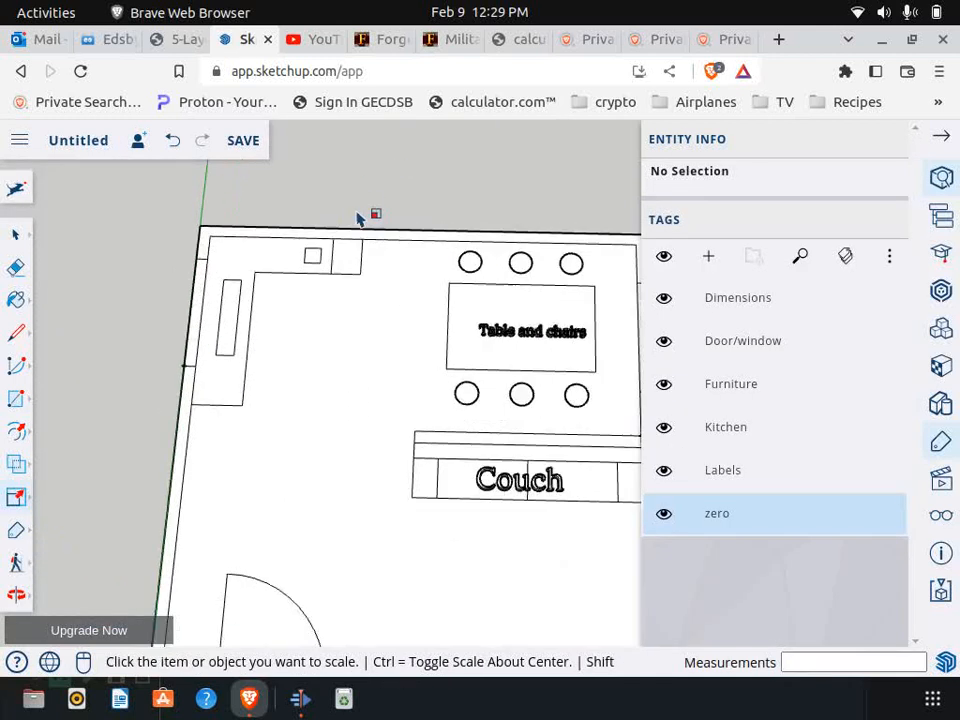
{"action": "scroll", "coordinate": [354, 254], "scroll_direction": "up", "scroll_amount": 1}
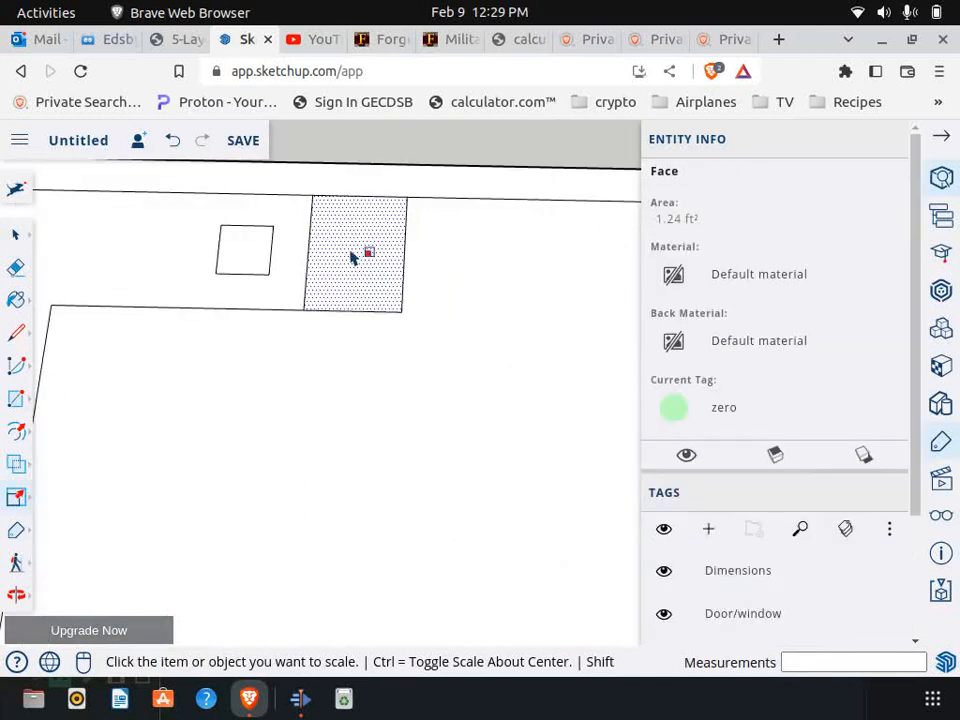
{"action": "left_click", "coordinate": [16, 398]}
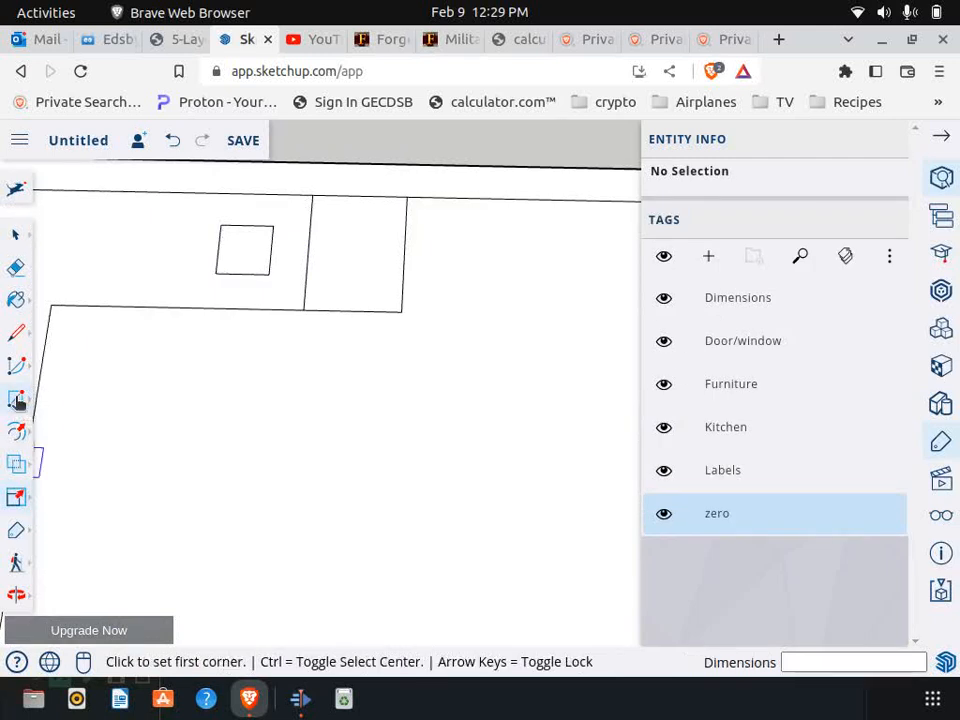
{"action": "left_click", "coordinate": [62, 483]}
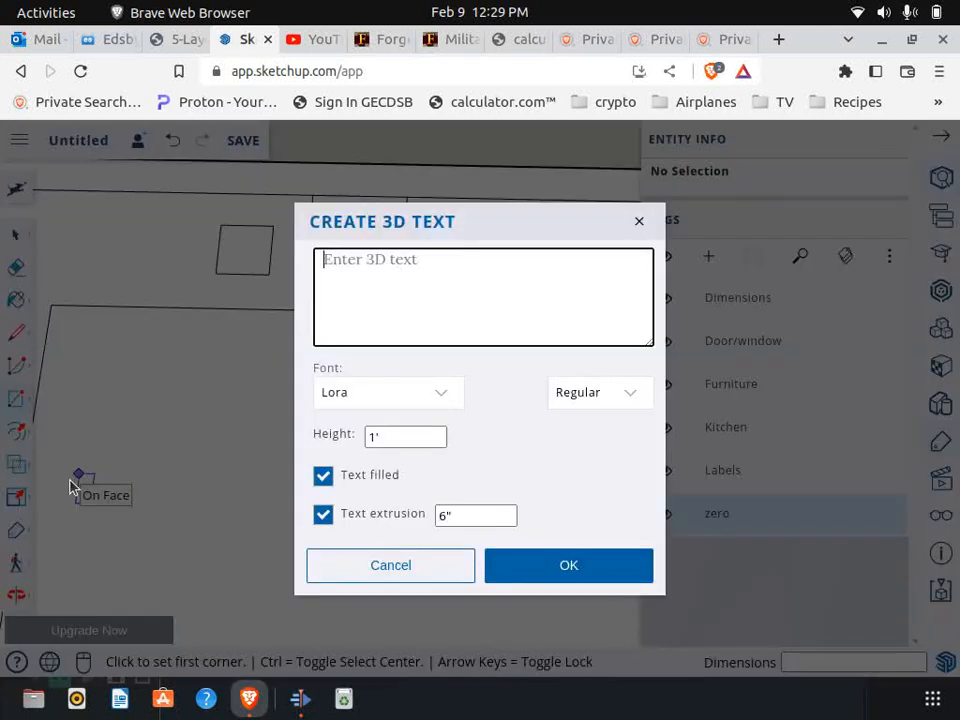
{"action": "type", "text": "Fridge"}
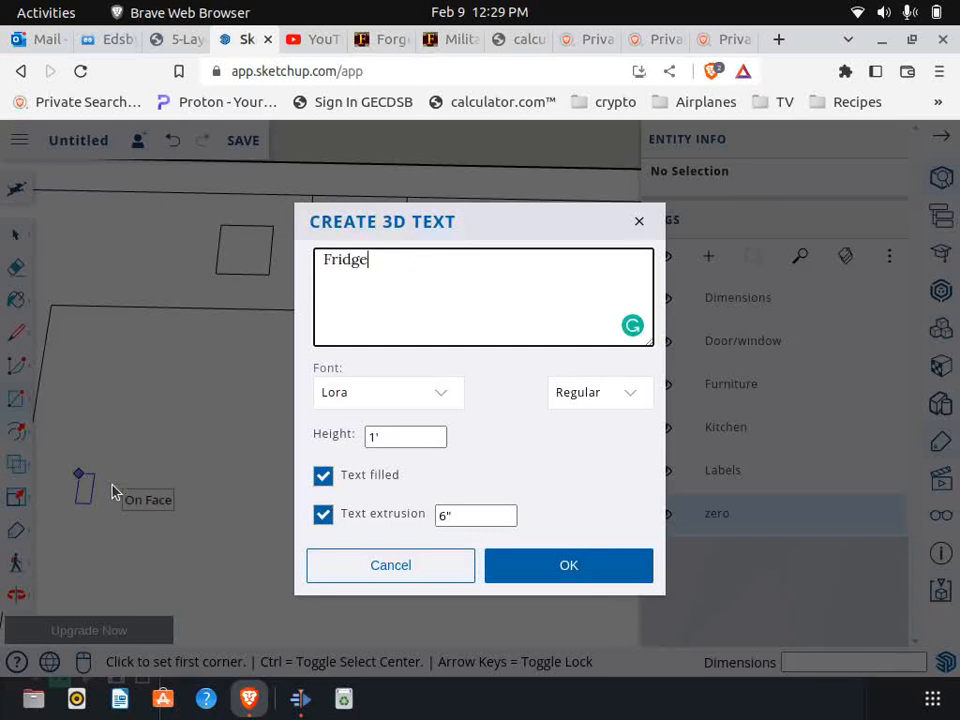
{"action": "left_click", "coordinate": [550, 567]}
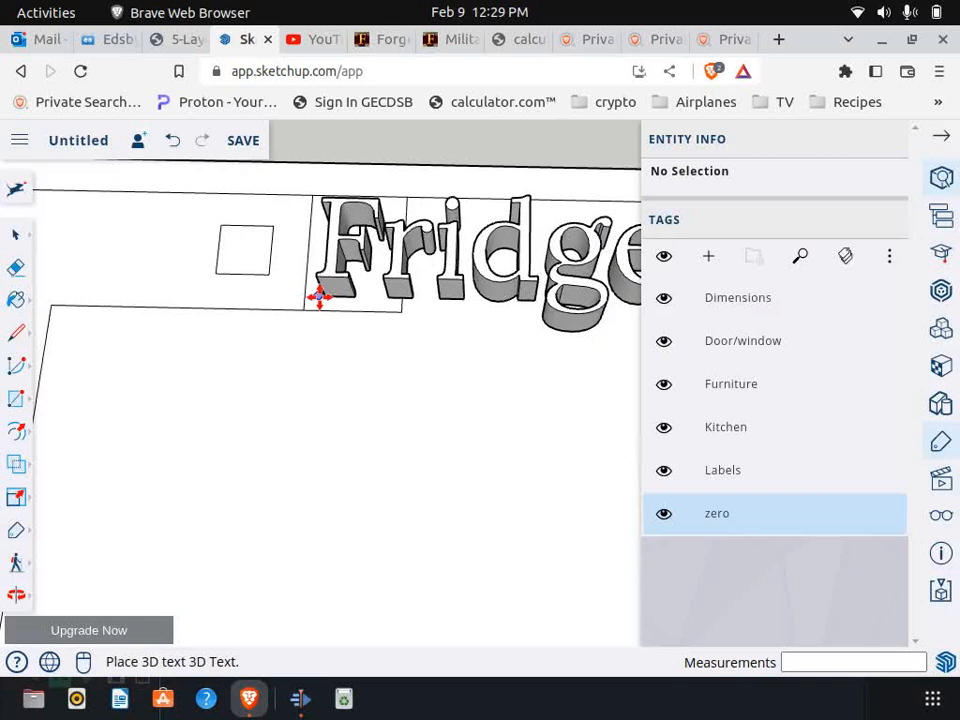
{"action": "left_click", "coordinate": [319, 298]}
{"action": "scroll", "coordinate": [98, 432], "scroll_direction": "down", "scroll_amount": 3}
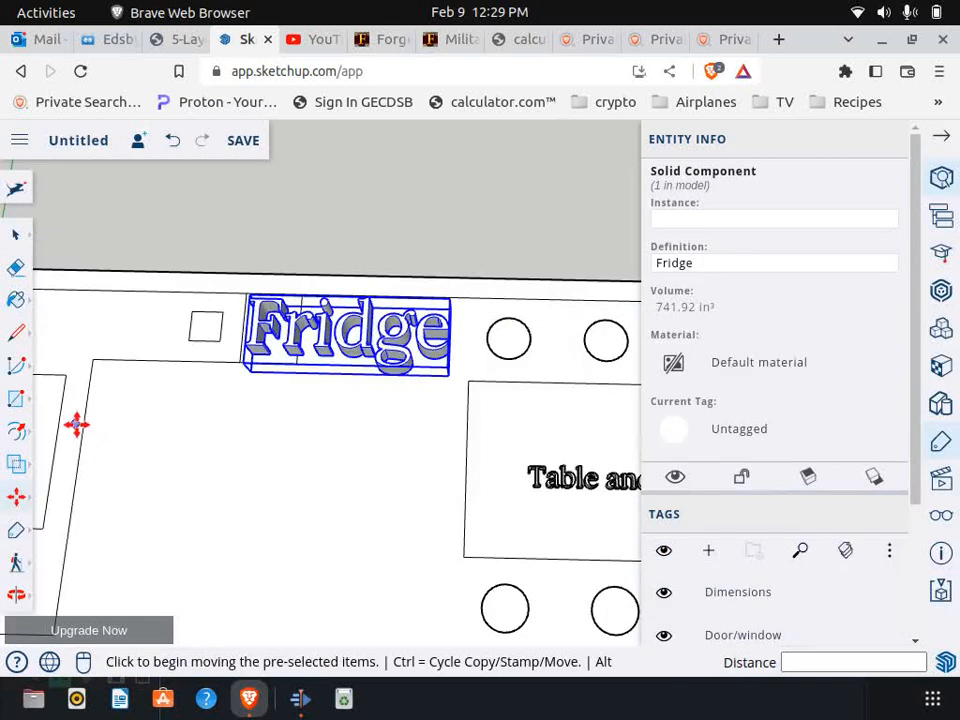
Scale the "Fridge" text down uniformly to about 0.35.
{"action": "key", "text": "s"}
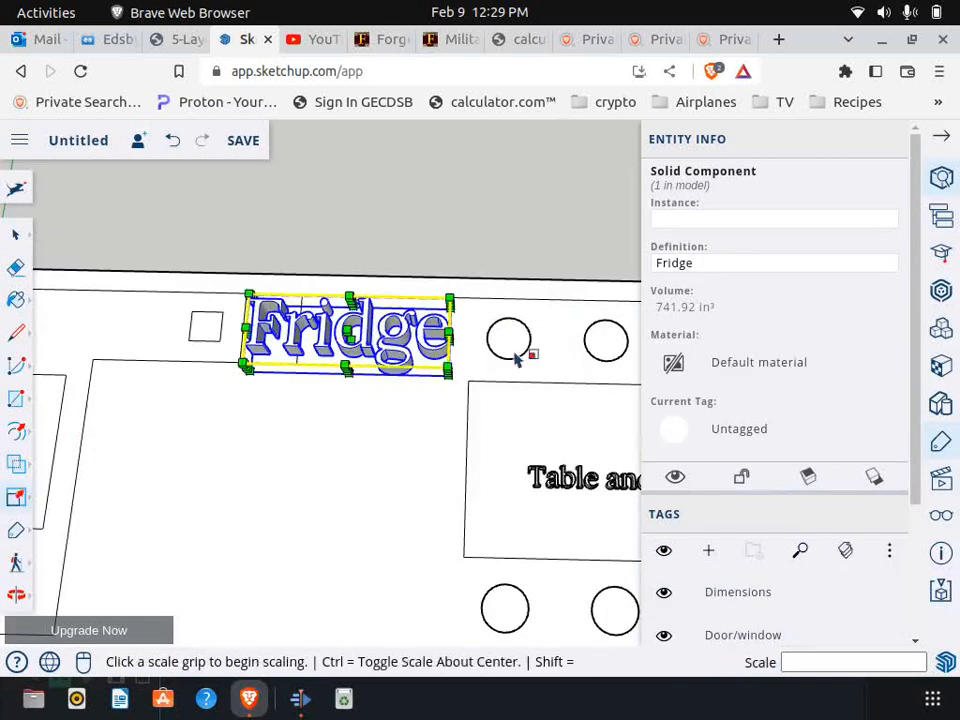
{"action": "left_click", "coordinate": [449, 300]}
{"action": "left_click", "coordinate": [313, 318]}
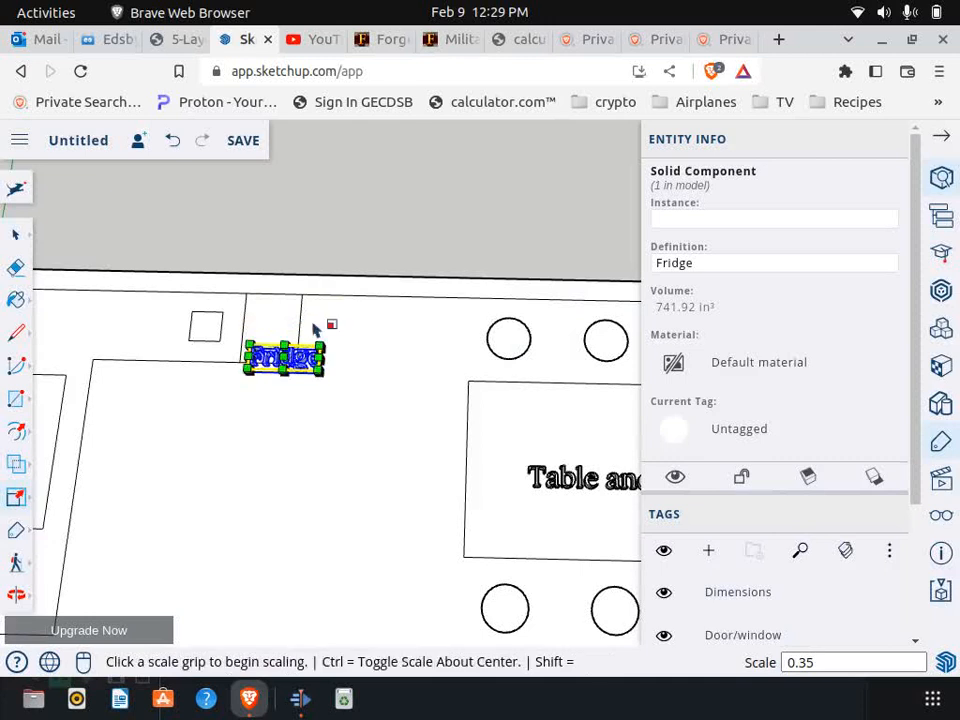
Move the scaled "Fridge" text back from the counter's front edge to the middle of the fridge rectangle.
{"action": "left_click", "coordinate": [17, 432]}
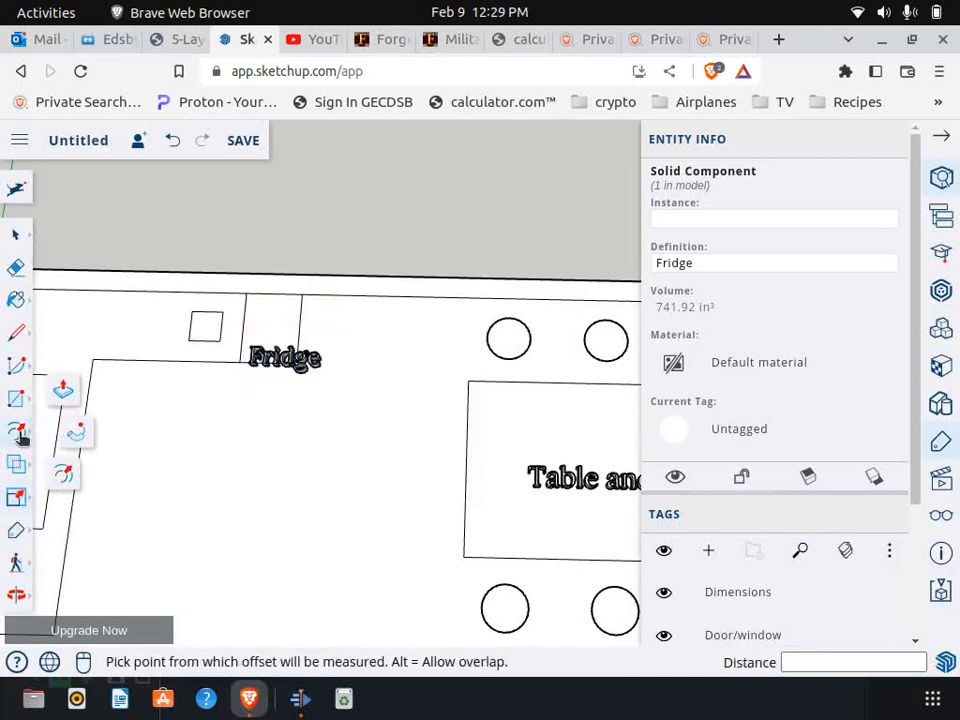
{"action": "left_click", "coordinate": [17, 497]}
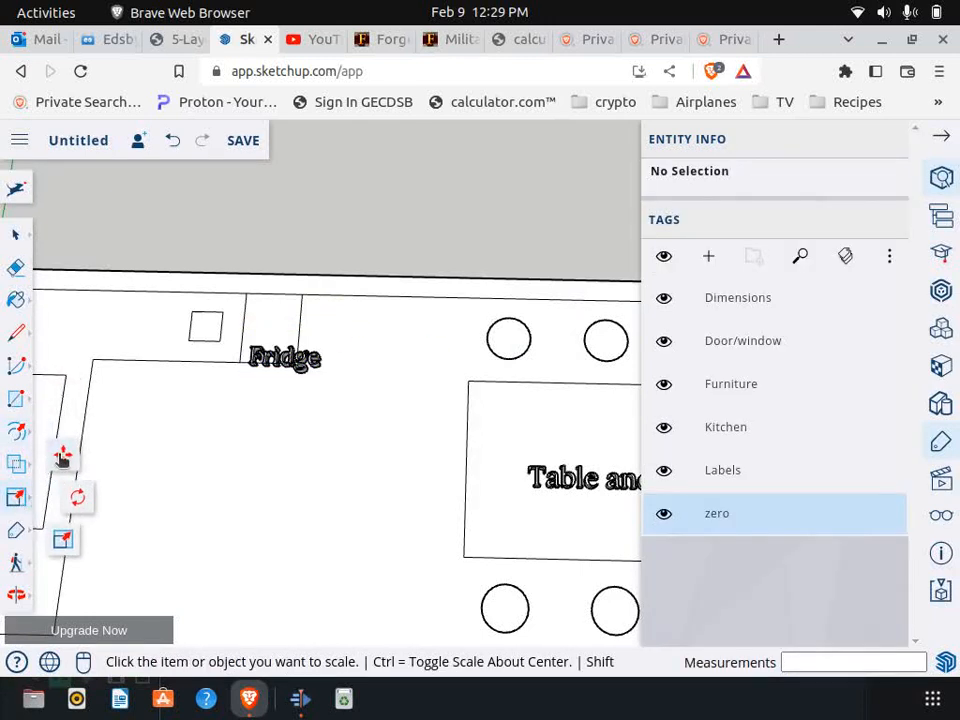
{"action": "left_click", "coordinate": [62, 455]}
{"action": "left_click", "coordinate": [302, 372]}
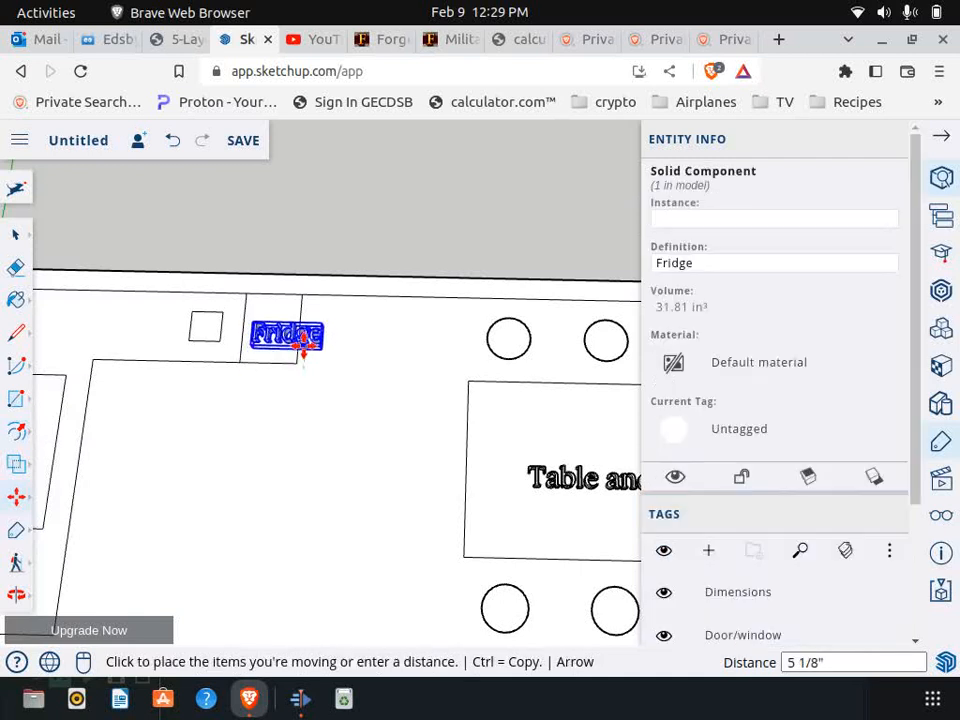
{"action": "left_click", "coordinate": [303, 342]}
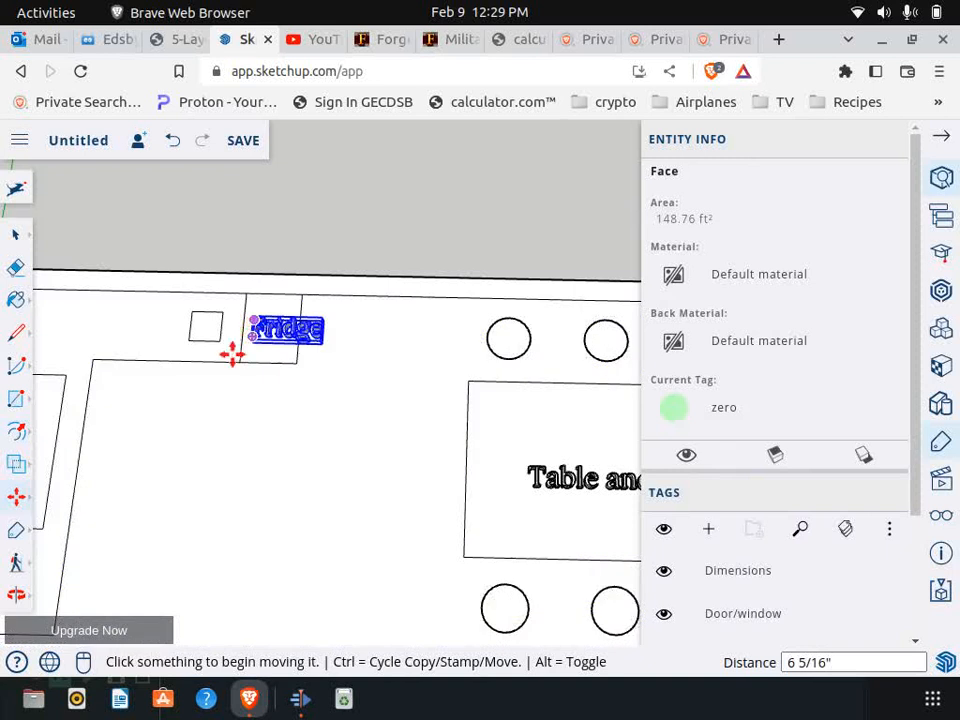
Create the 3D text "Microwave" with a 1' height and 6" extrusion, and place it on the kitchen counter near the inner corner.
{"action": "left_click", "coordinate": [17, 400]}
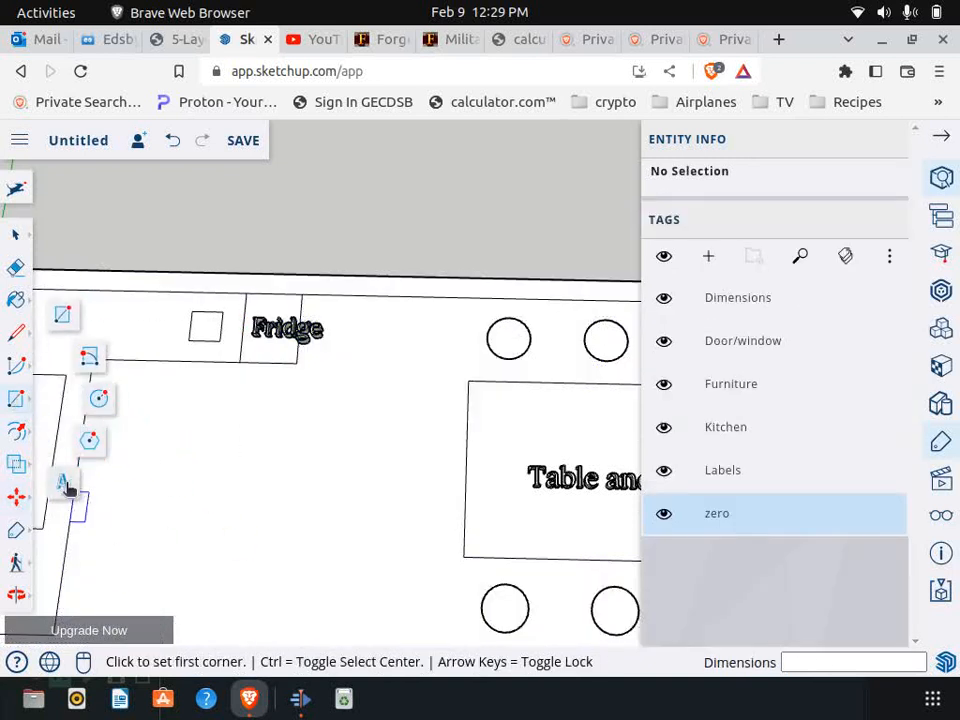
{"action": "left_click", "coordinate": [62, 484]}
{"action": "type", "text": "Microwabv"}
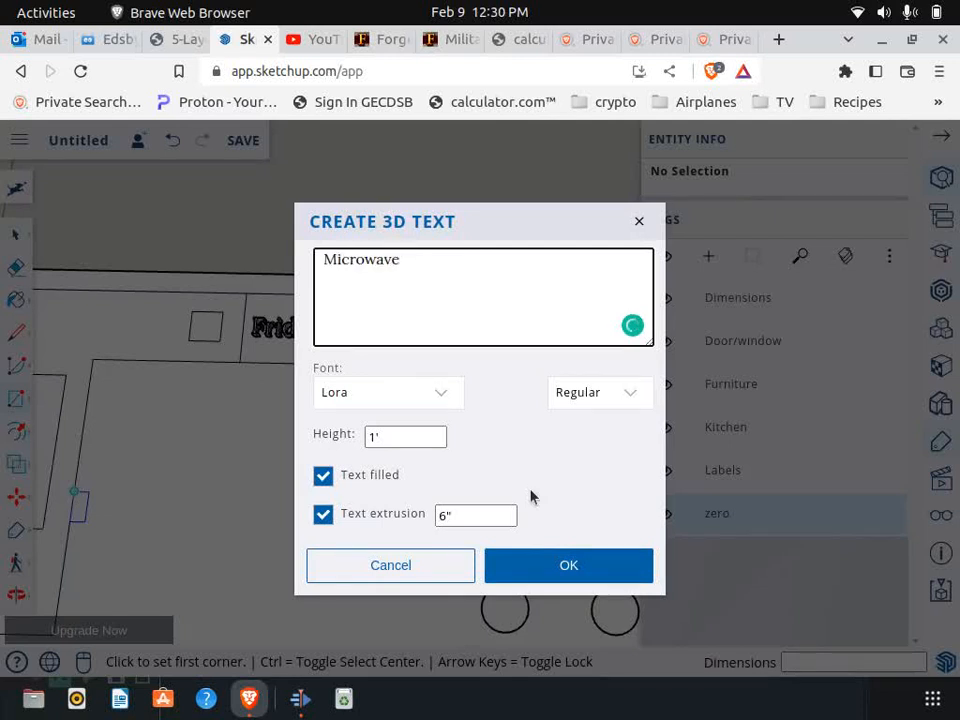
{"action": "left_click", "coordinate": [558, 553]}
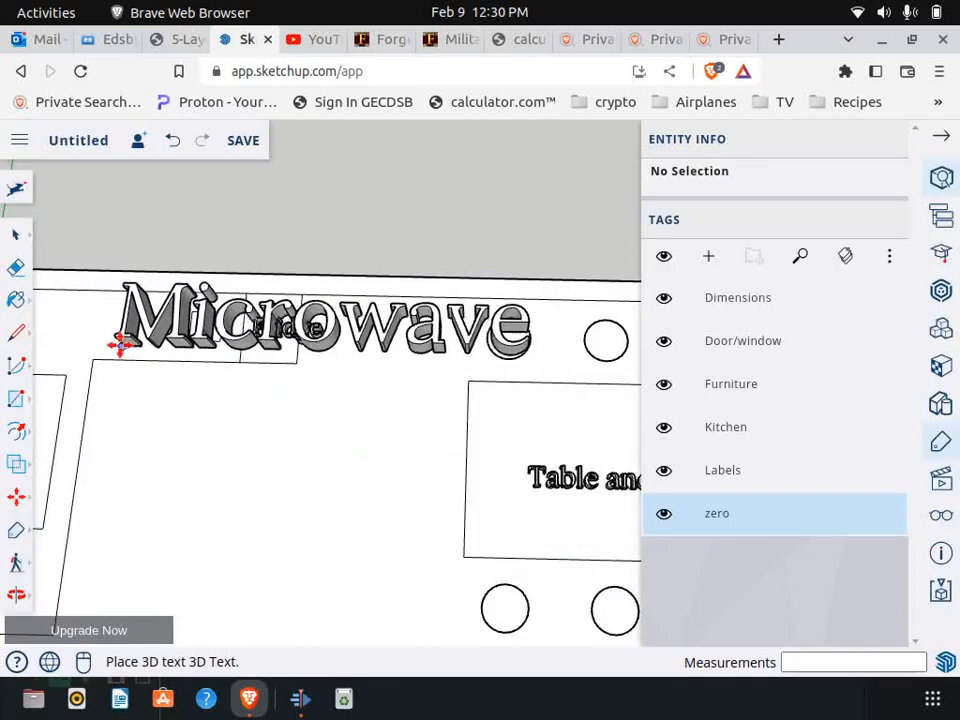
{"action": "left_click", "coordinate": [82, 348]}
Scale the "Microwave" text down uniformly to about 0.26.
{"action": "key", "text": "s"}
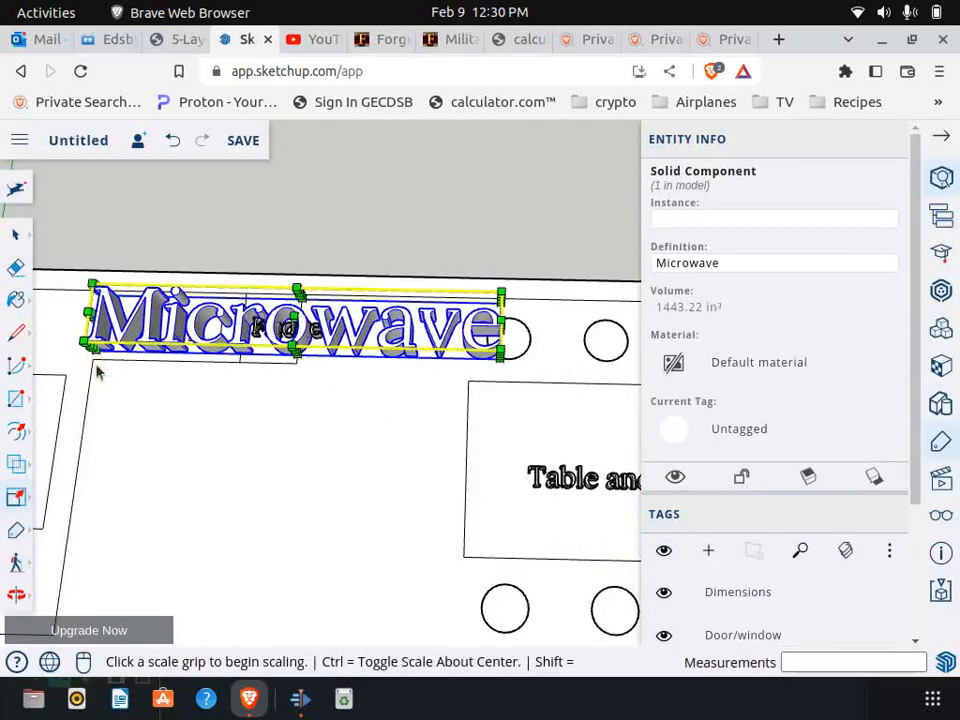
{"action": "left_click", "coordinate": [502, 296]}
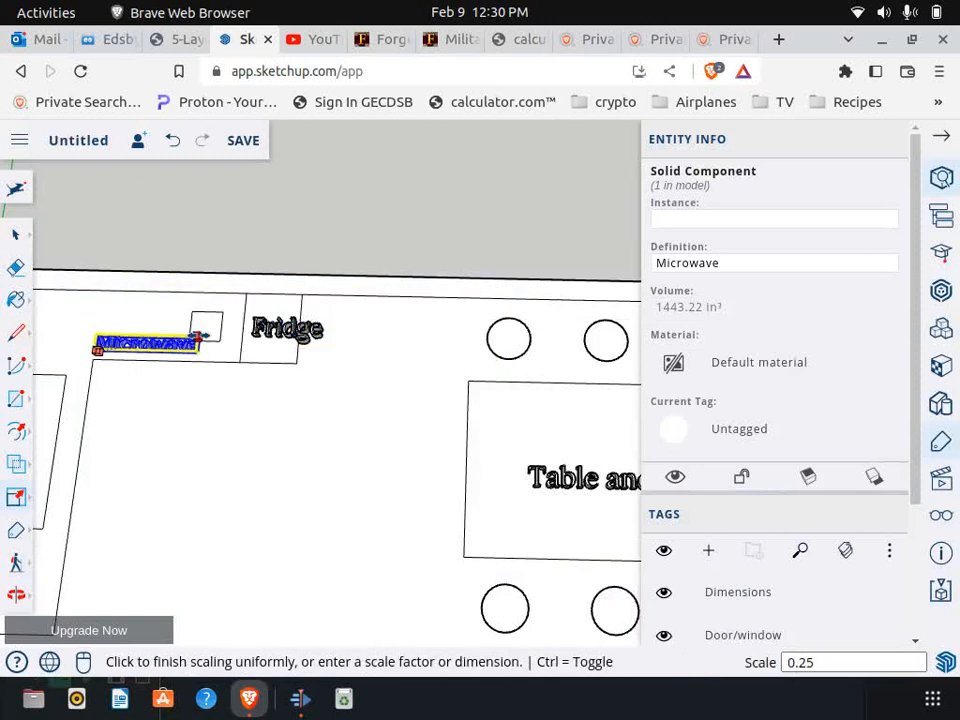
{"action": "left_click", "coordinate": [204, 337]}
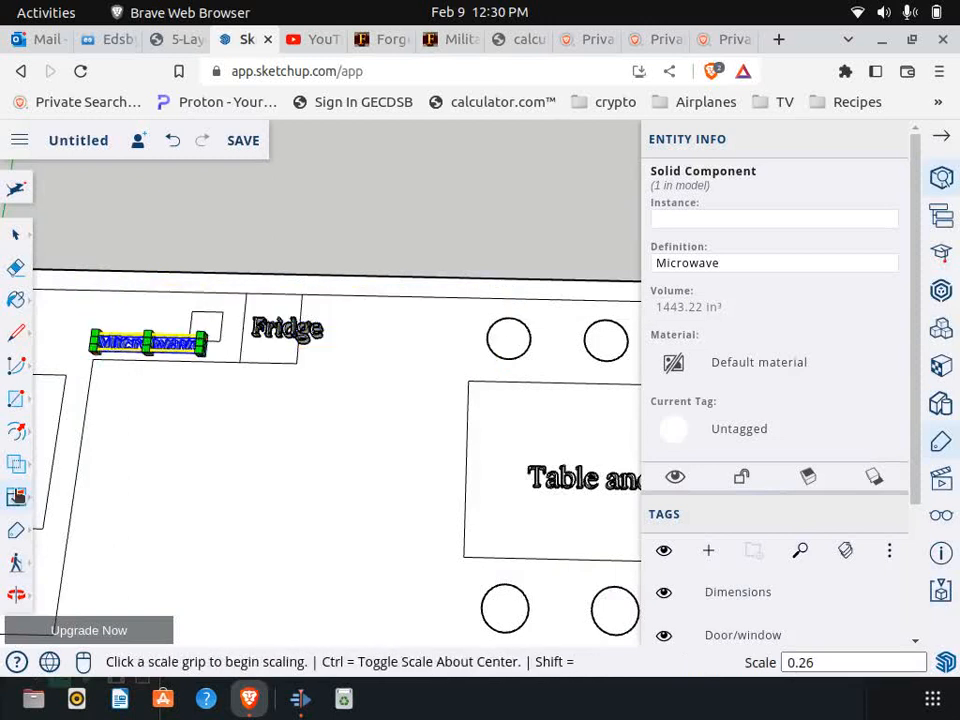
Move the "Microwave" text along the counter so it sits just beside the small microwave square, on the side away from the fridge.
{"action": "left_click", "coordinate": [16, 497]}
{"action": "left_click", "coordinate": [62, 456]}
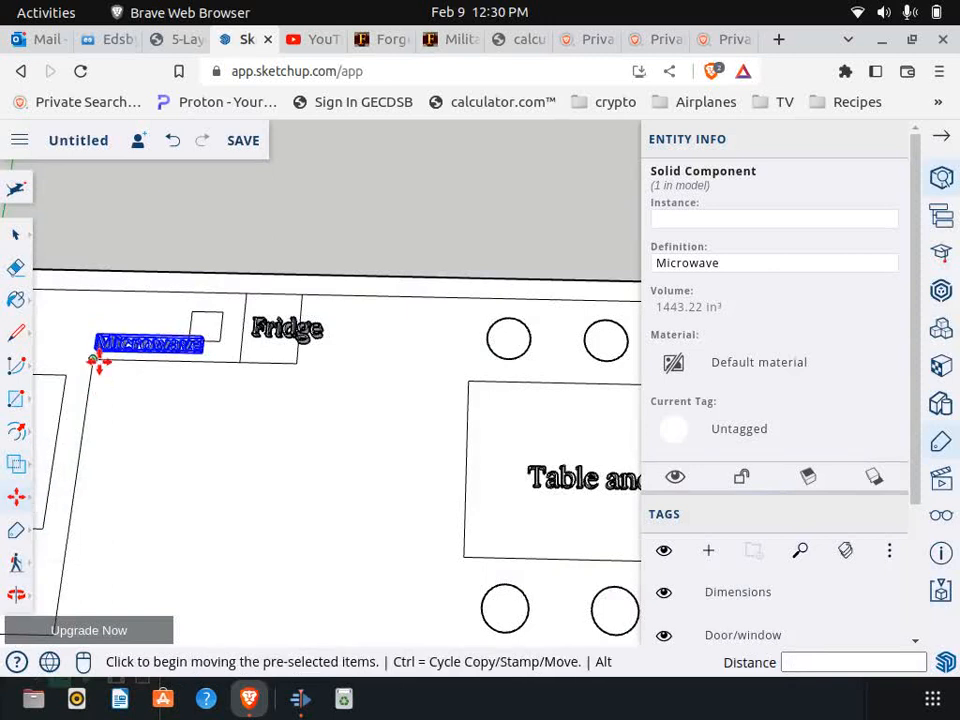
{"action": "left_click", "coordinate": [98, 350]}
{"action": "left_click", "coordinate": [145, 323]}
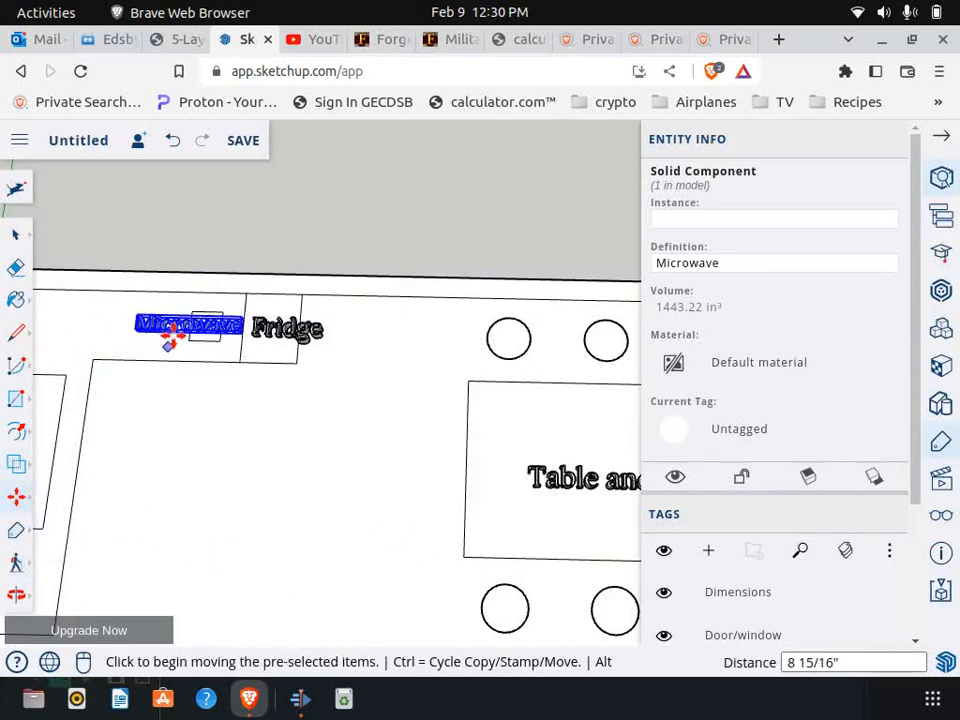
{"action": "left_click", "coordinate": [166, 323]}
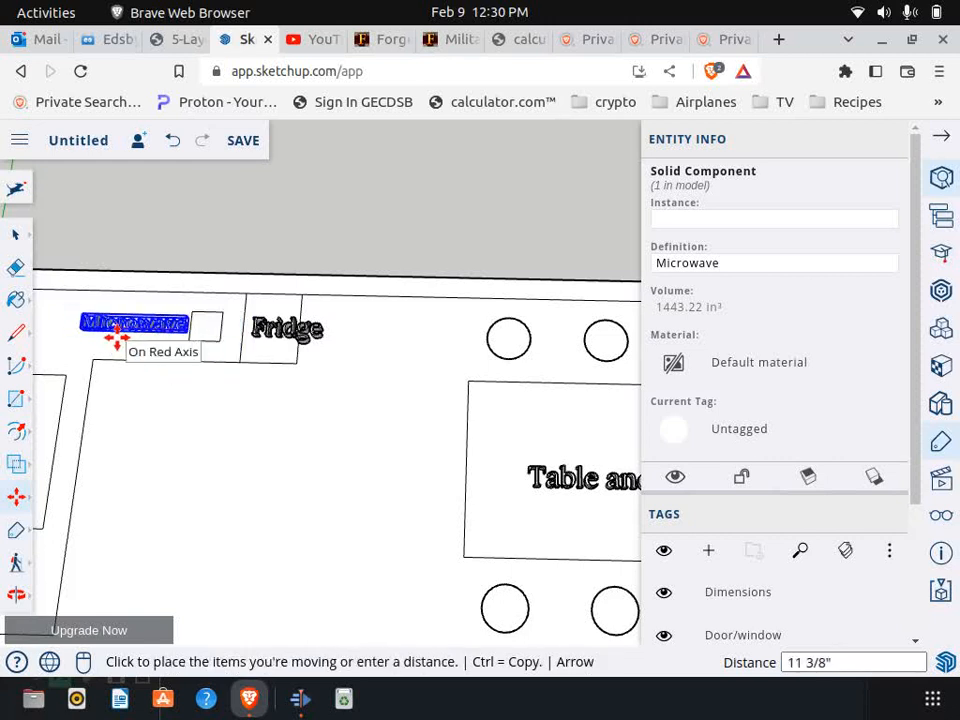
{"action": "left_click", "coordinate": [117, 338]}
{"action": "key", "text": "Escape"}
Hide the zero, Kitchen, Furniture and Door/window tags so that only the text labels are displayed.
{"action": "scroll", "coordinate": [274, 467], "scroll_direction": "down", "scroll_amount": 8}
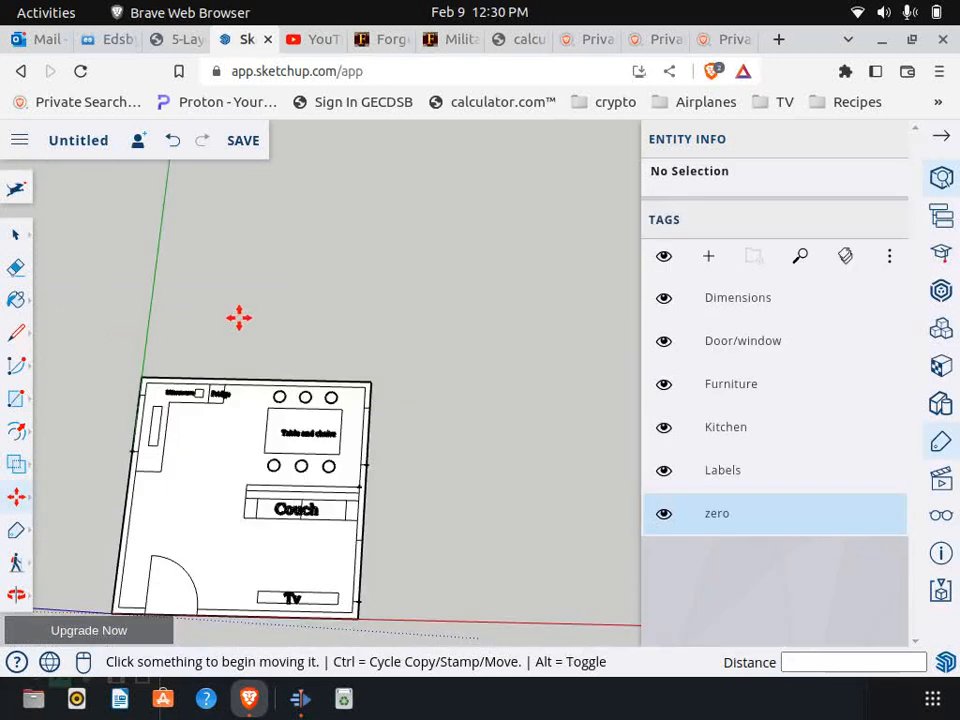
{"action": "scroll", "coordinate": [266, 325], "scroll_direction": "down", "scroll_amount": 2}
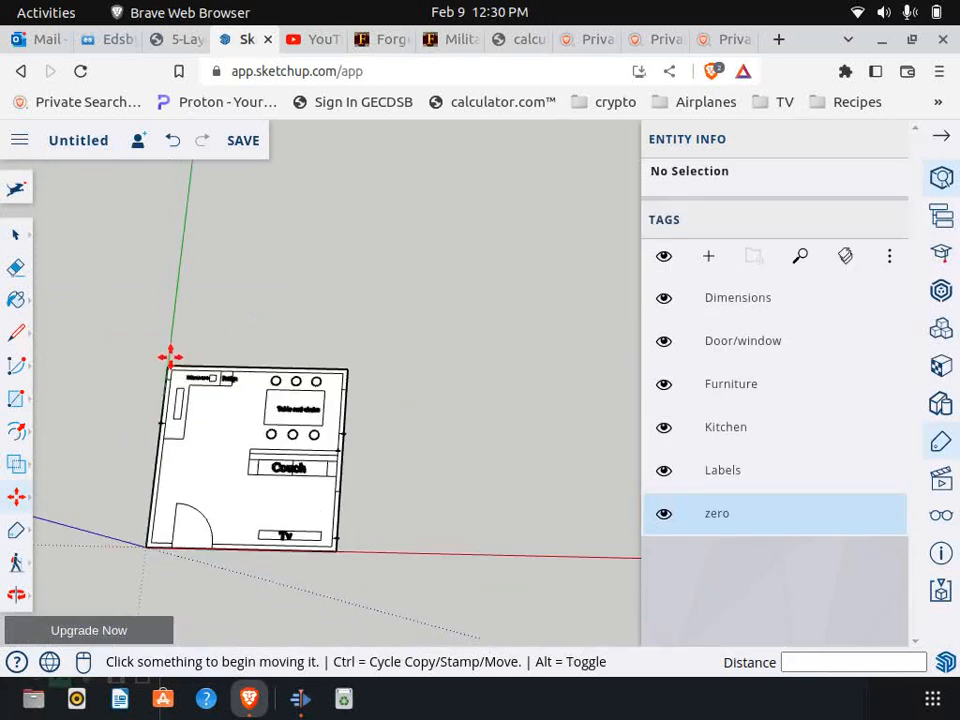
{"action": "left_click", "coordinate": [664, 517]}
{"action": "left_click", "coordinate": [664, 427]}
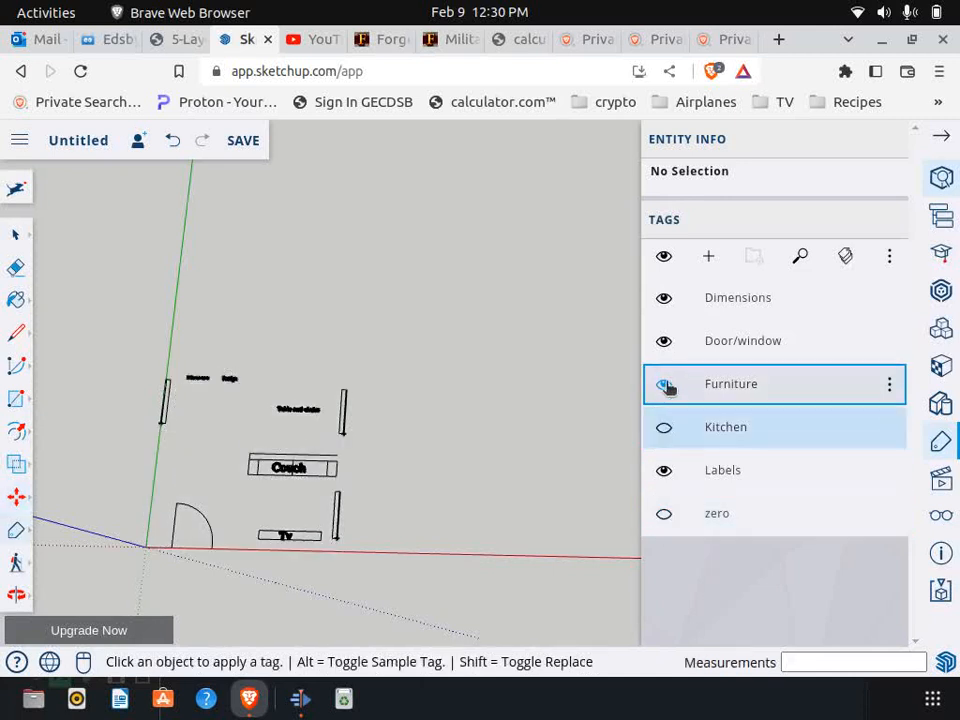
{"action": "left_click", "coordinate": [664, 384]}
{"action": "left_click", "coordinate": [664, 341]}
Select all five 3D text labels and assign them to the Labels tag.
{"action": "key", "text": "space"}
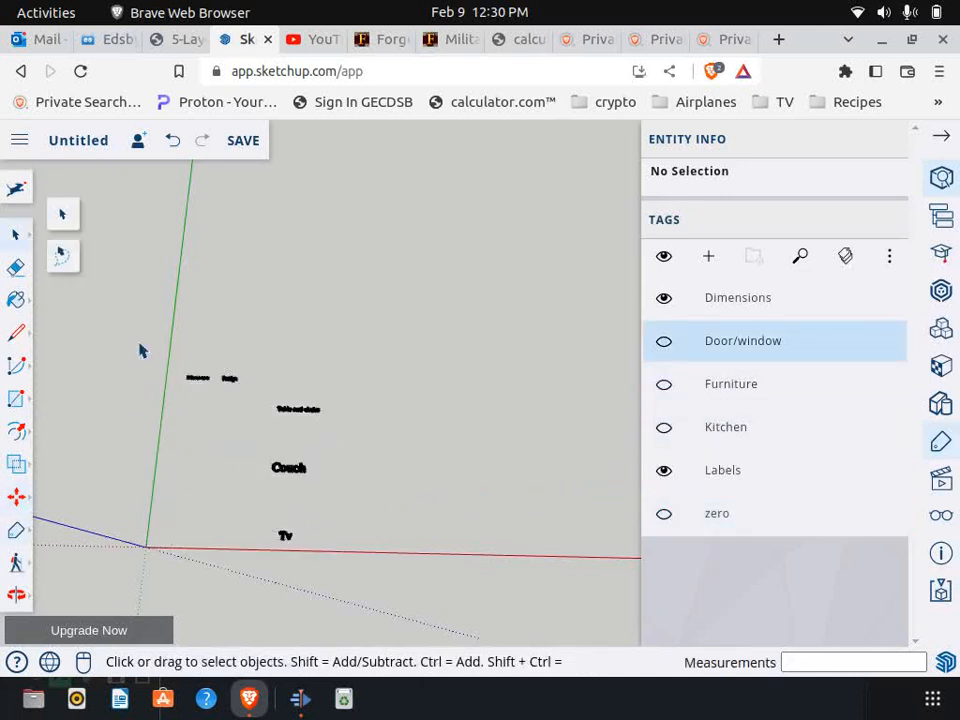
{"action": "left_click_drag", "start_coordinate": [150, 347], "coordinate": [398, 548]}
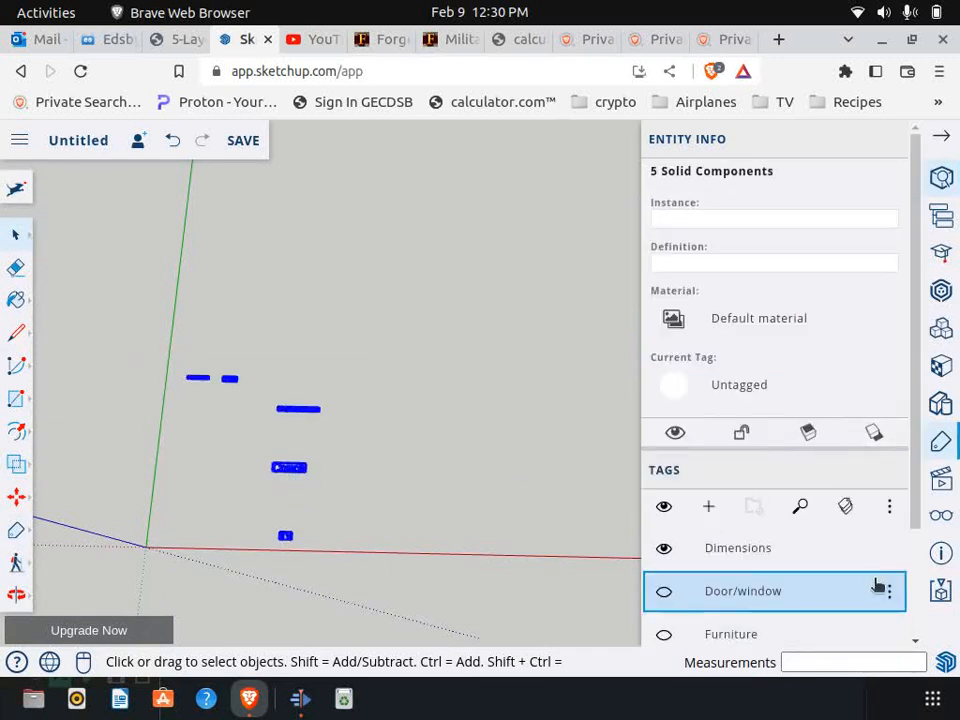
{"action": "scroll", "coordinate": [870, 580], "scroll_direction": "down", "scroll_amount": 3}
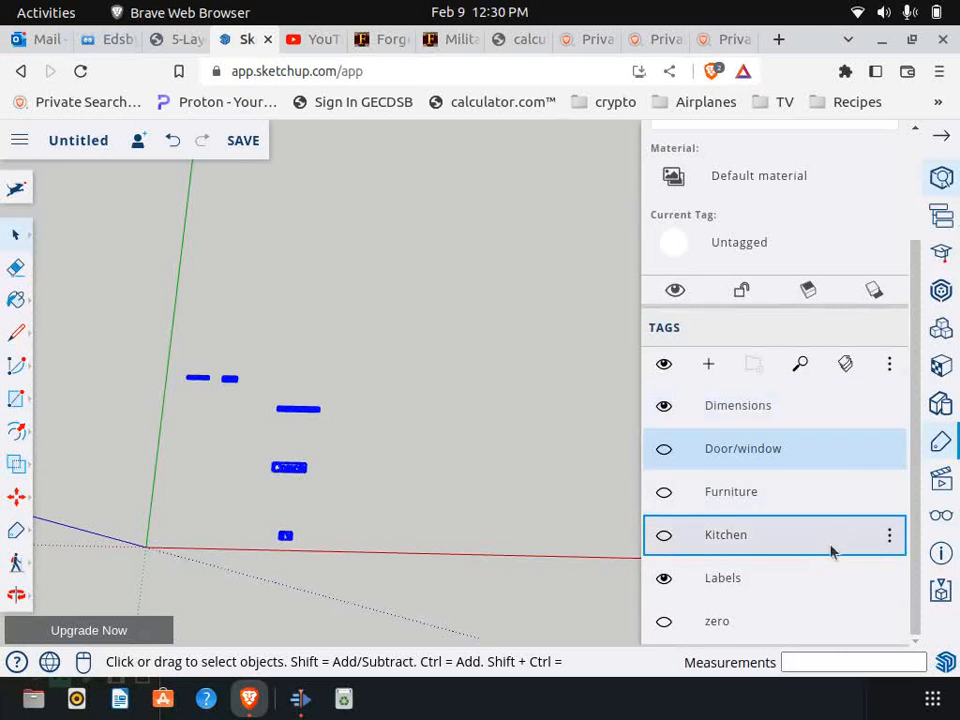
{"action": "left_click", "coordinate": [889, 578]}
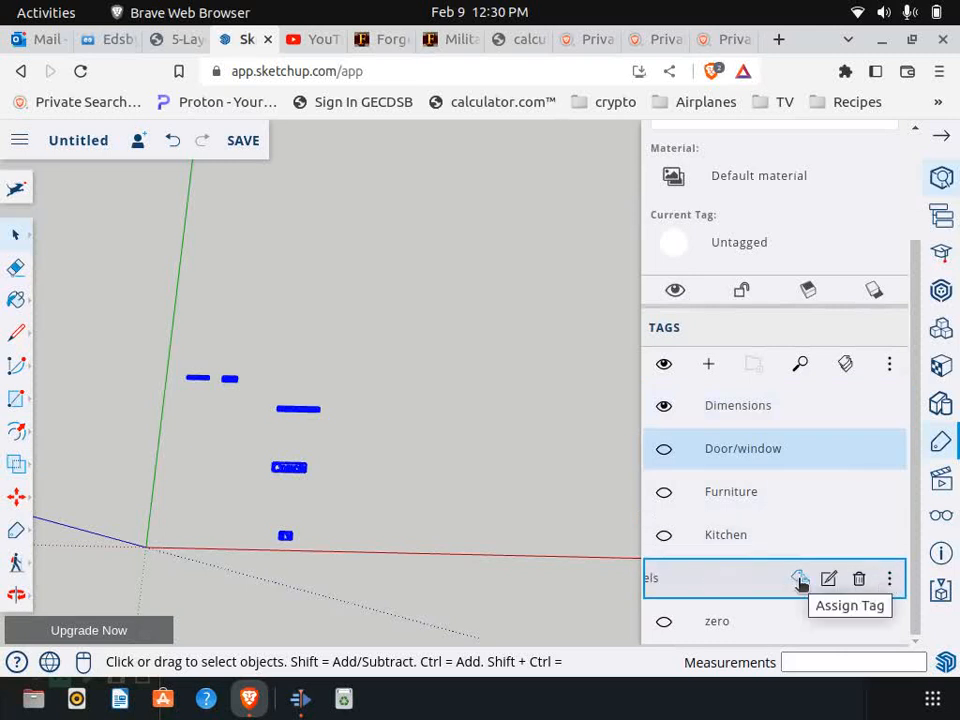
{"action": "left_click", "coordinate": [799, 583]}
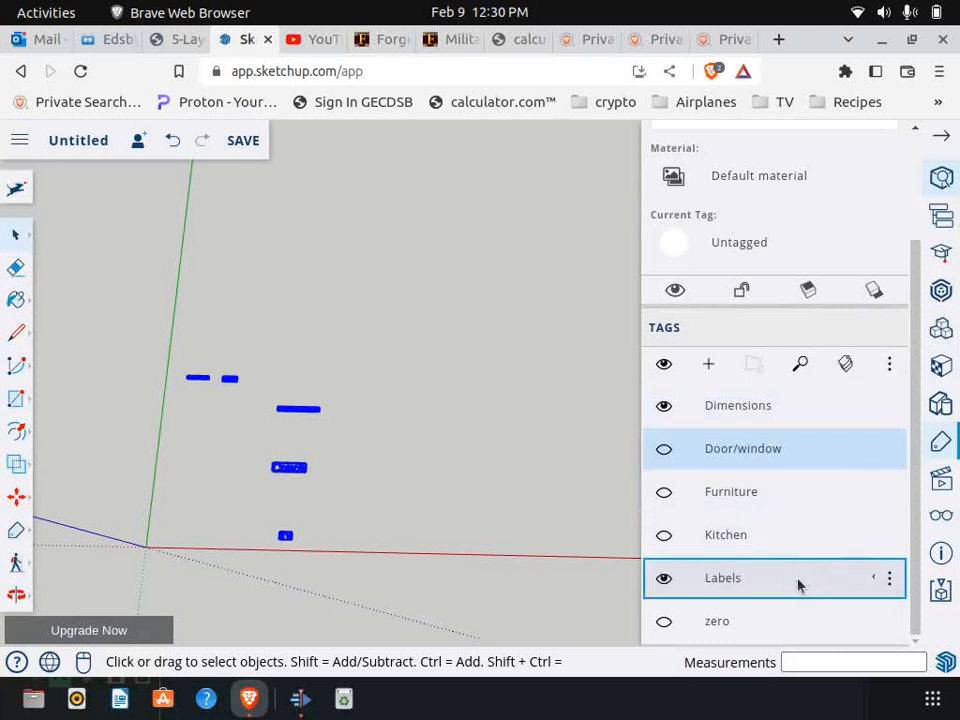
Hide the Labels tag to check the assignment, and turn the zero, Labels, Kitchen, Furniture and Door/window tags back on.
{"action": "left_click", "coordinate": [664, 581]}
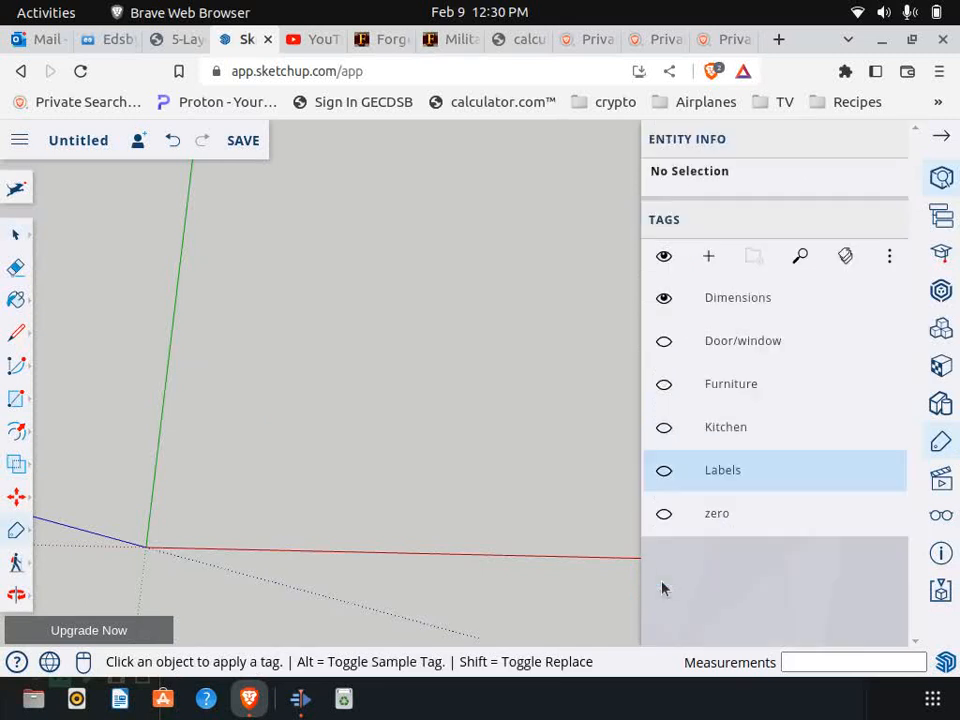
{"action": "left_click", "coordinate": [664, 514]}
{"action": "left_click", "coordinate": [664, 470]}
{"action": "left_click", "coordinate": [664, 427]}
{"action": "left_click", "coordinate": [664, 384]}
{"action": "left_click", "coordinate": [664, 341]}
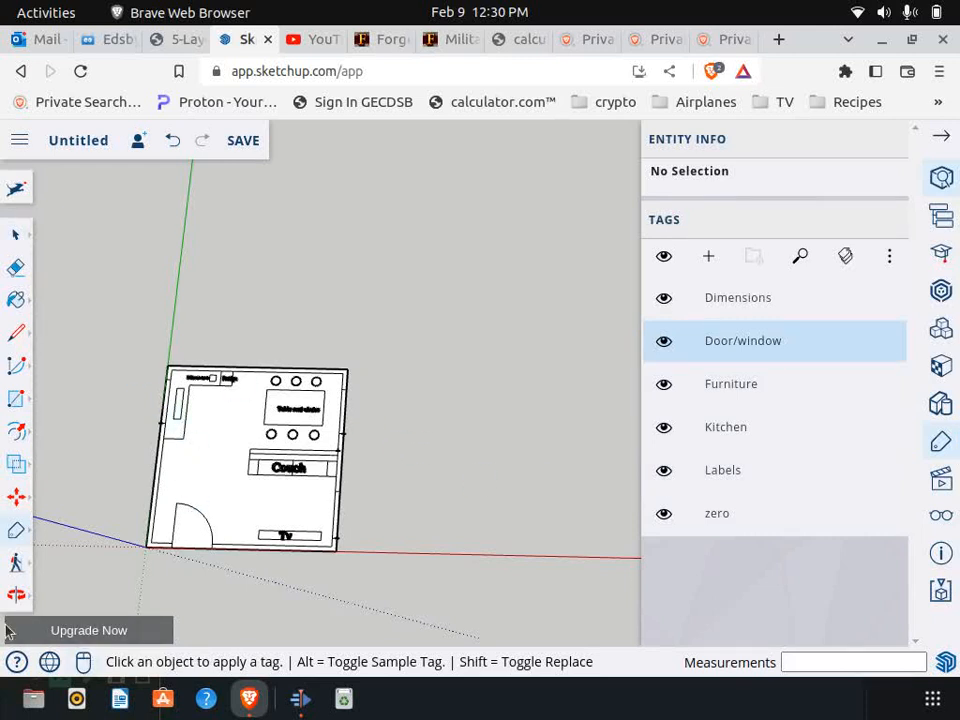
{"action": "left_click", "coordinate": [16, 595]}
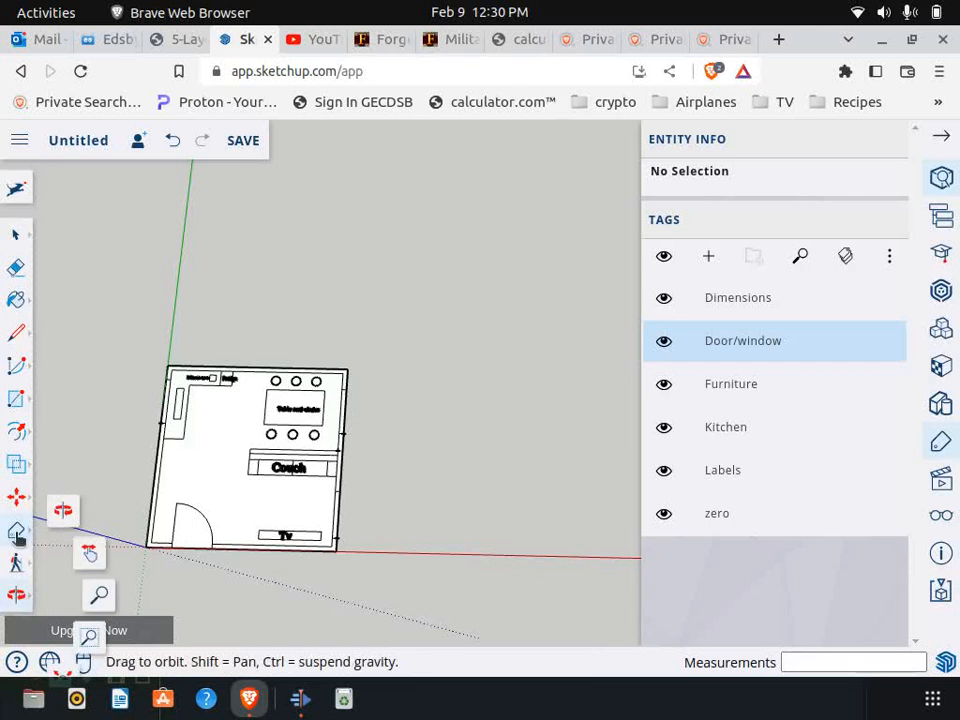
{"action": "left_click", "coordinate": [16, 532]}
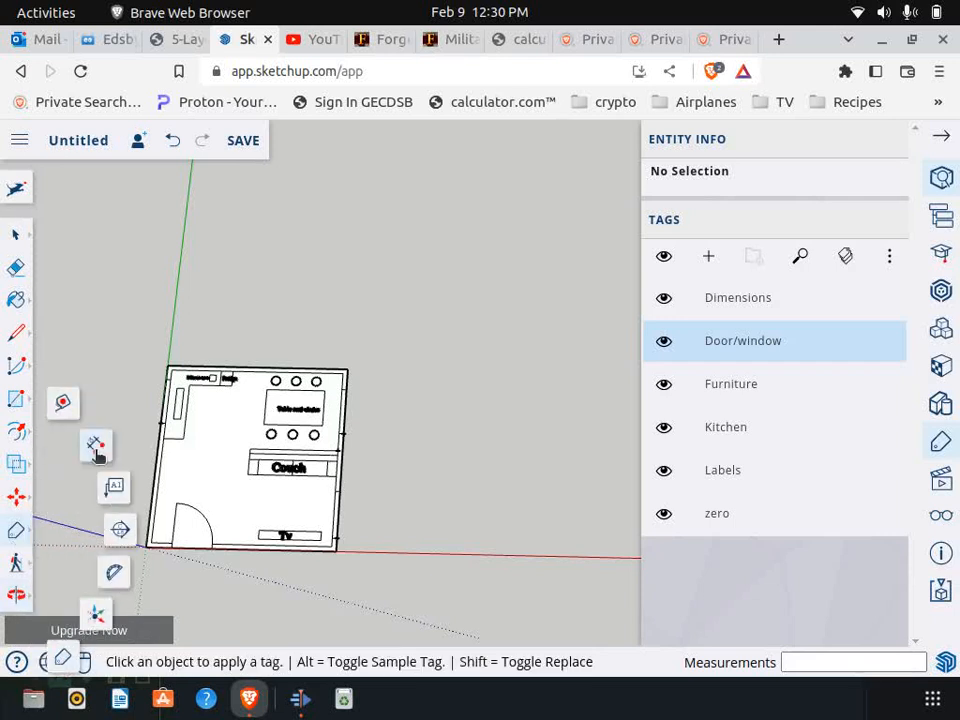
{"action": "left_click", "coordinate": [64, 402]}
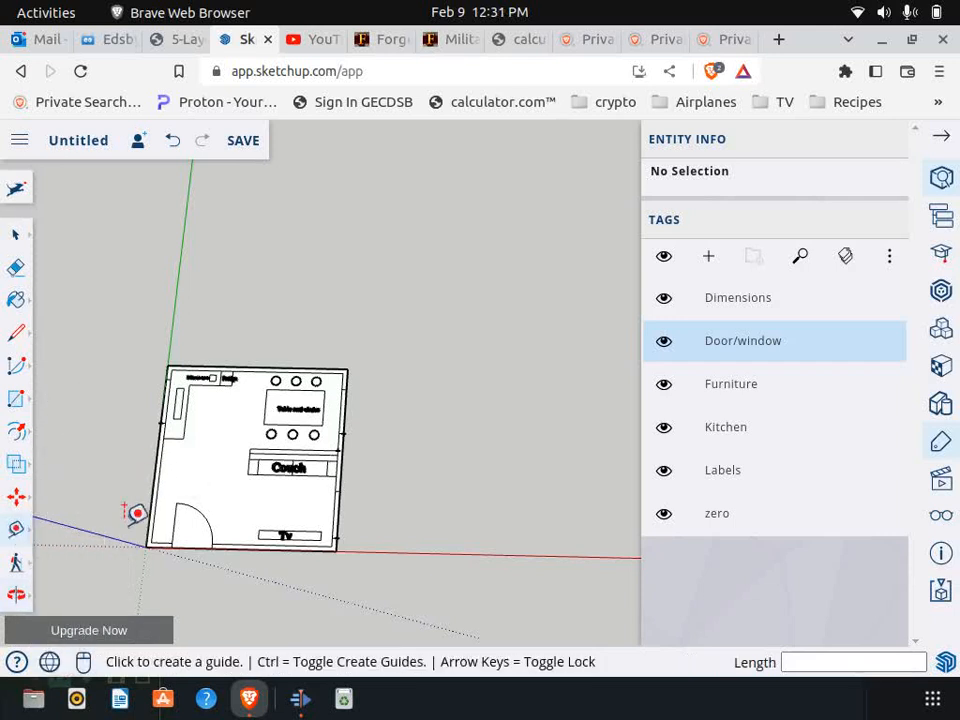
{"action": "left_click", "coordinate": [16, 529]}
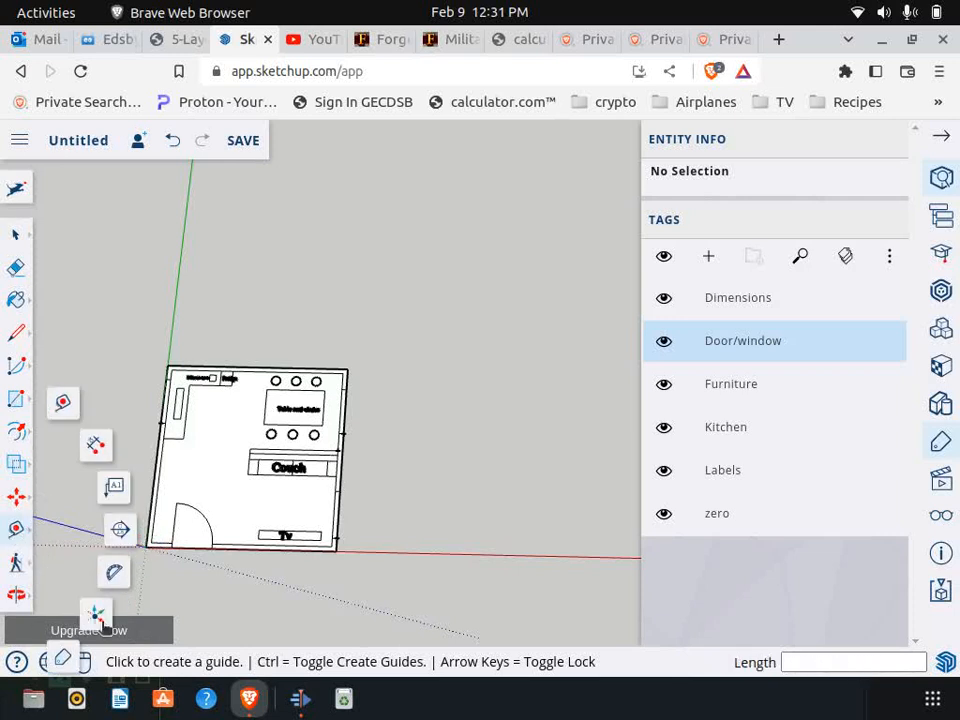
{"action": "left_click", "coordinate": [66, 659]}
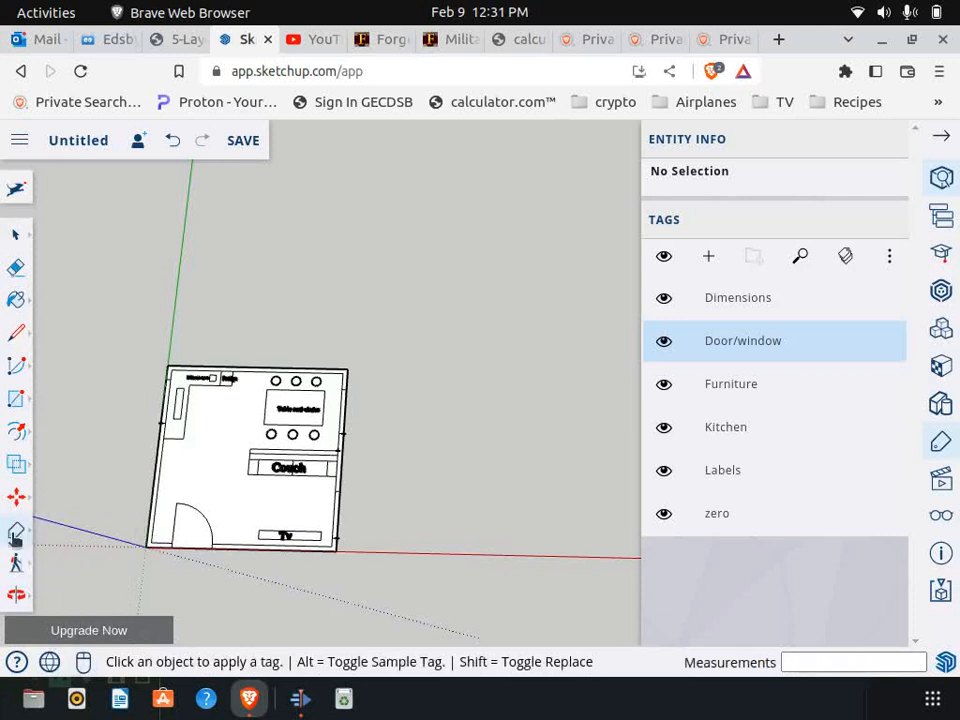
{"action": "left_click", "coordinate": [16, 530]}
{"action": "left_click", "coordinate": [64, 402]}
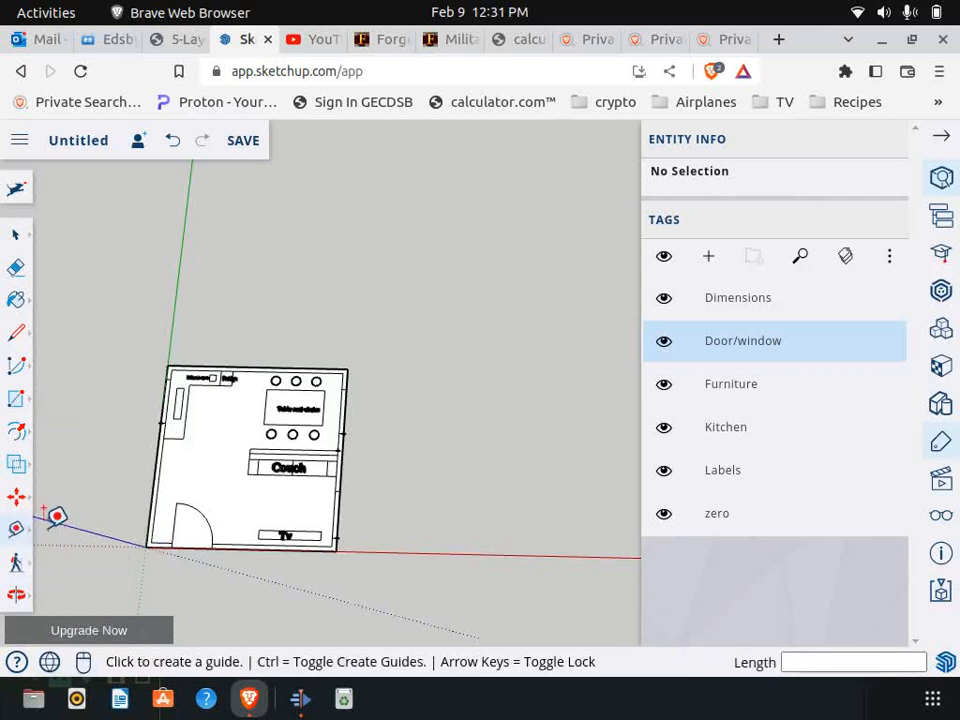
Dimension the full outer length of the back wall behind the kitchen and dining area, placing the dimension outside the plan.
{"action": "left_click", "coordinate": [16, 529]}
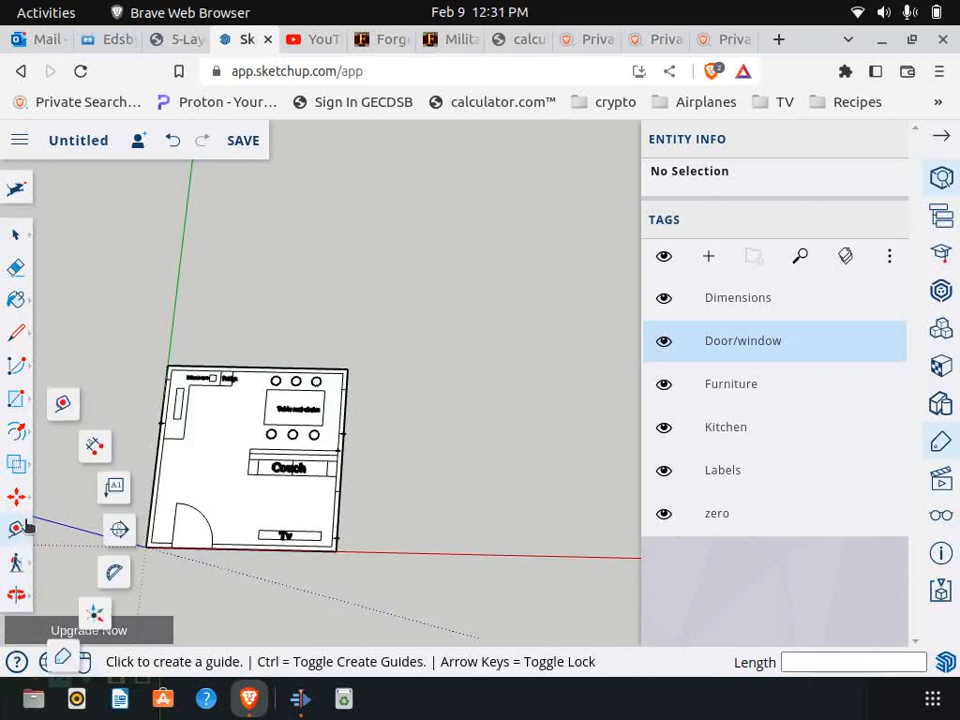
{"action": "left_click", "coordinate": [96, 447]}
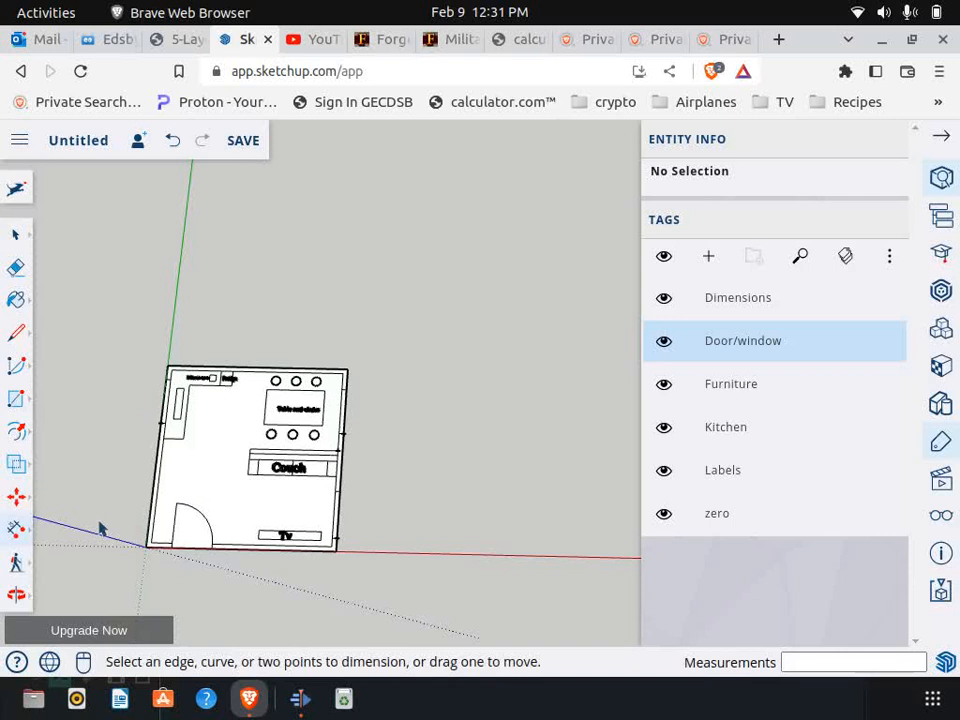
{"action": "scroll", "coordinate": [124, 345], "scroll_direction": "up", "scroll_amount": 3}
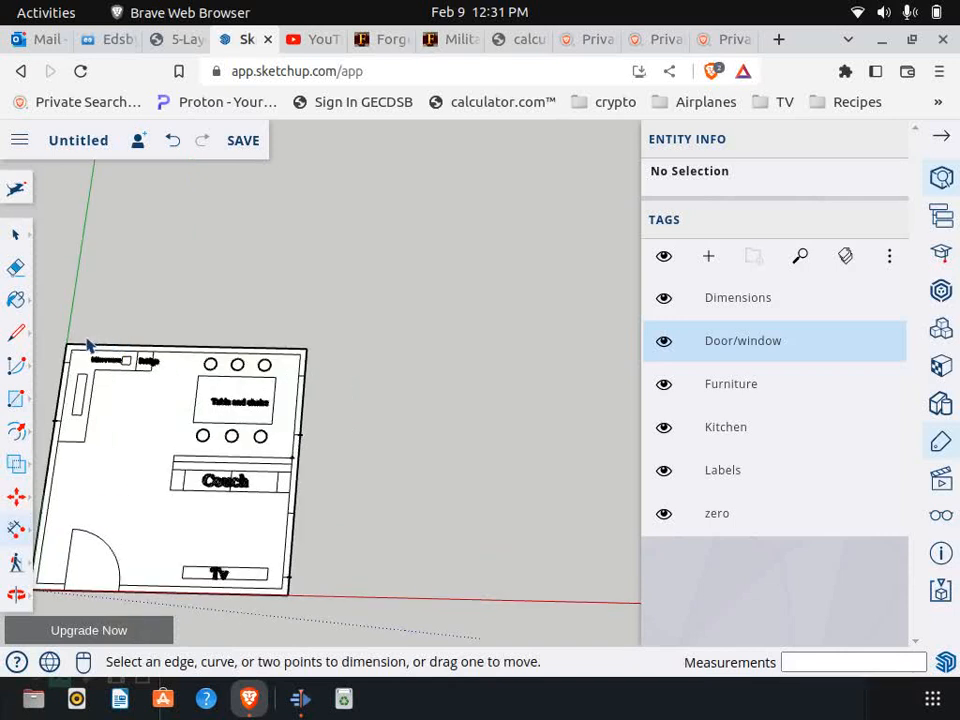
{"action": "left_click", "coordinate": [86, 343]}
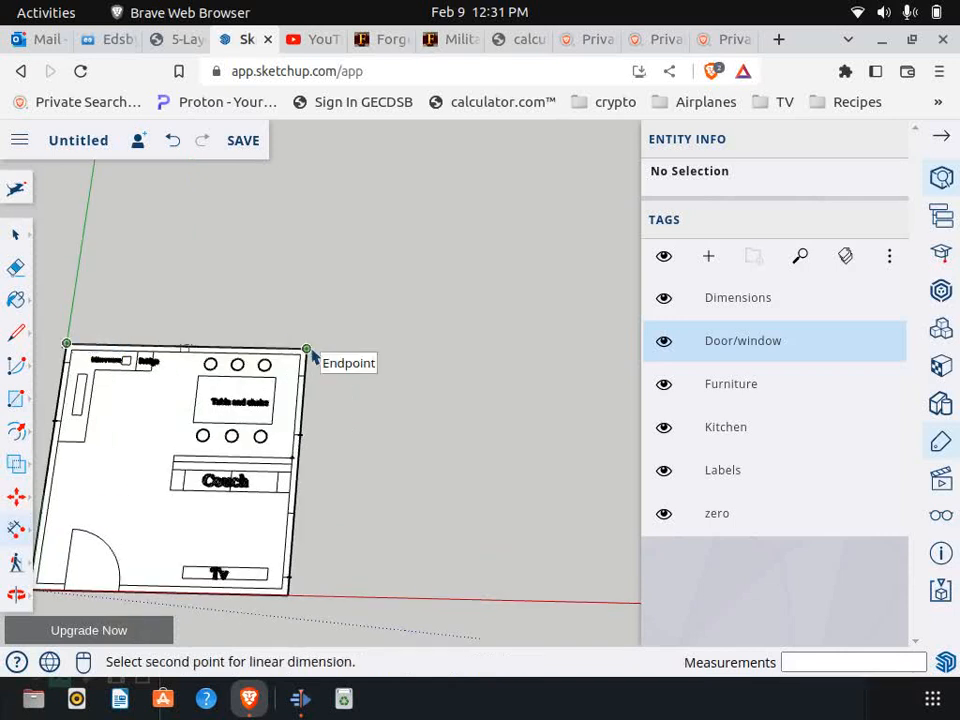
{"action": "left_click", "coordinate": [307, 350]}
{"action": "left_click", "coordinate": [315, 295]}
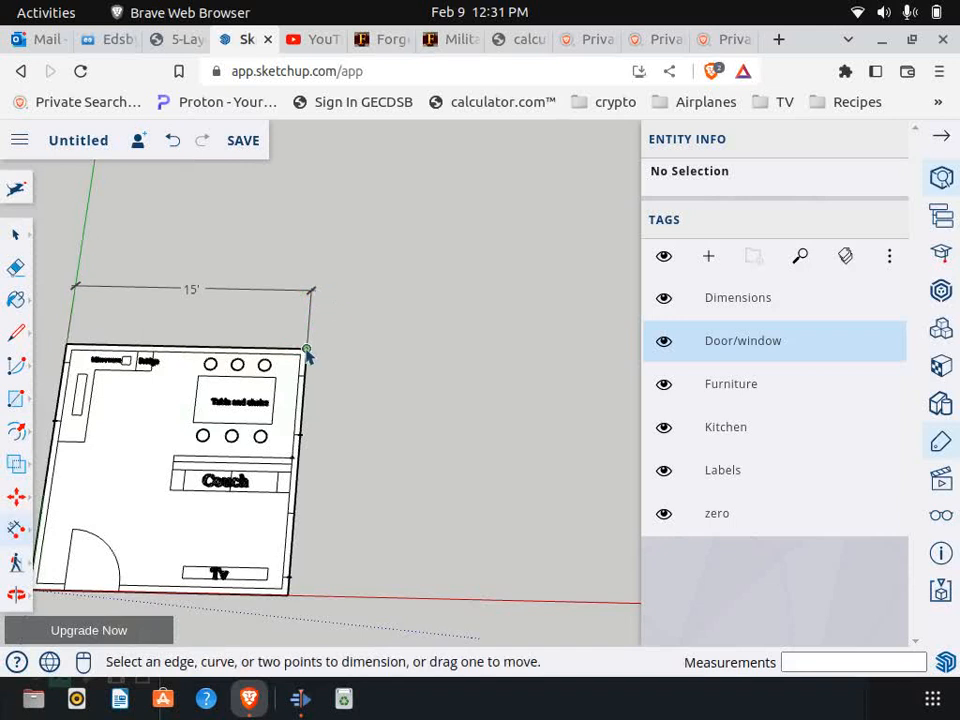
Dimension the full outer length of the side wall beside the table and couch, placing the dimension outside the plan.
{"action": "left_click", "coordinate": [307, 351]}
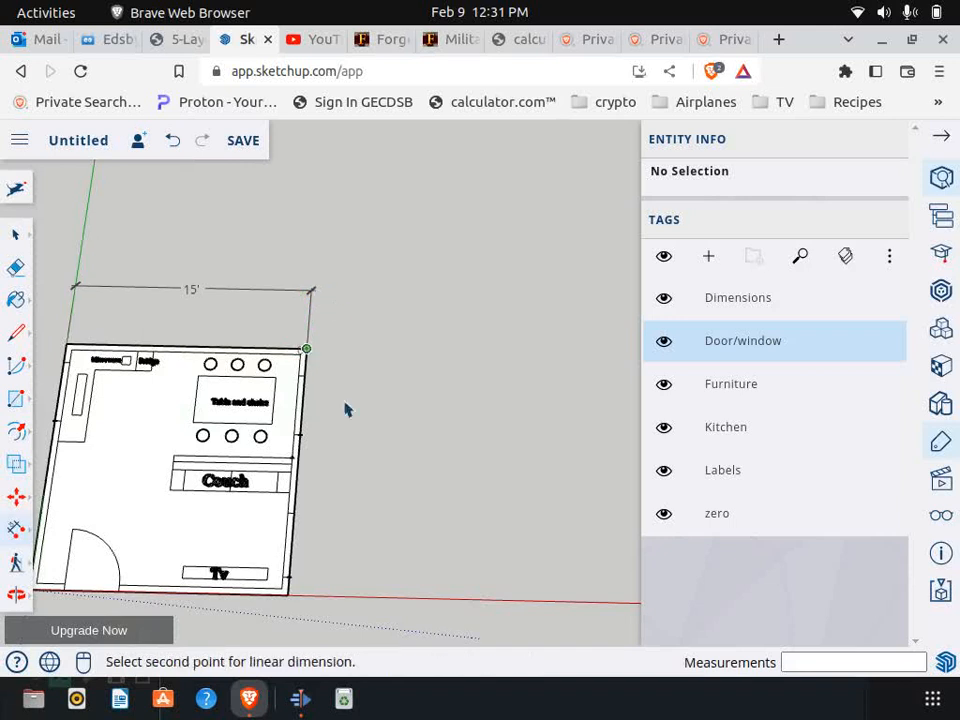
{"action": "left_click", "coordinate": [298, 599]}
{"action": "left_click", "coordinate": [357, 601]}
{"action": "scroll", "coordinate": [478, 551], "scroll_direction": "down", "scroll_amount": 3}
Dimension the width of the window in the wall beside the kitchen counter, placing it outside that wall.
{"action": "scroll", "coordinate": [214, 444], "scroll_direction": "up", "scroll_amount": 2}
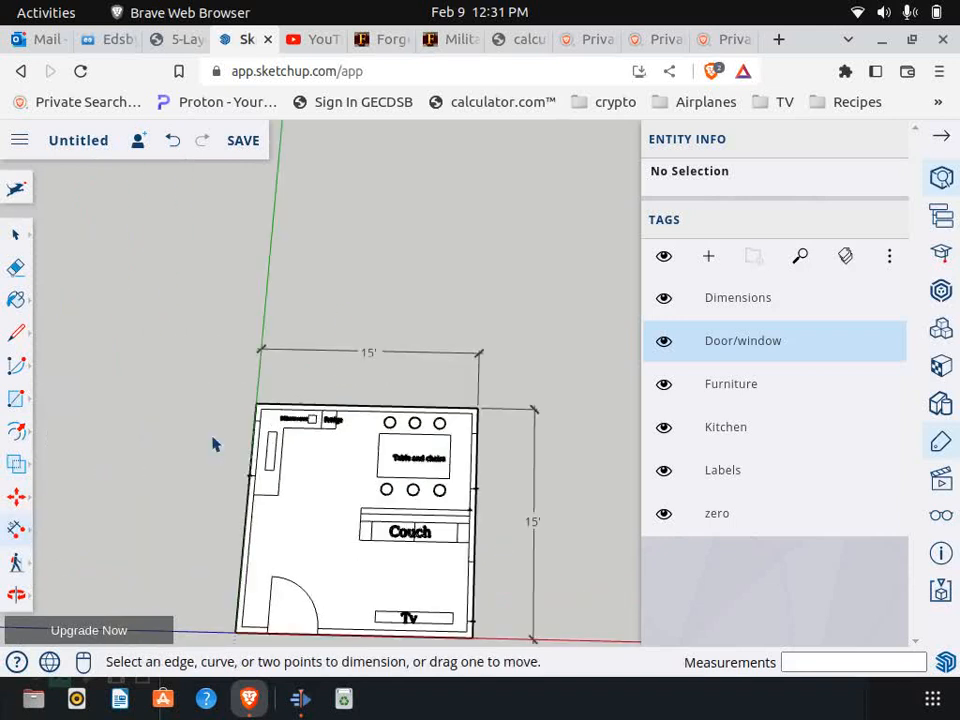
{"action": "scroll", "coordinate": [214, 444], "scroll_direction": "up", "scroll_amount": 2}
{"action": "left_click", "coordinate": [270, 414]}
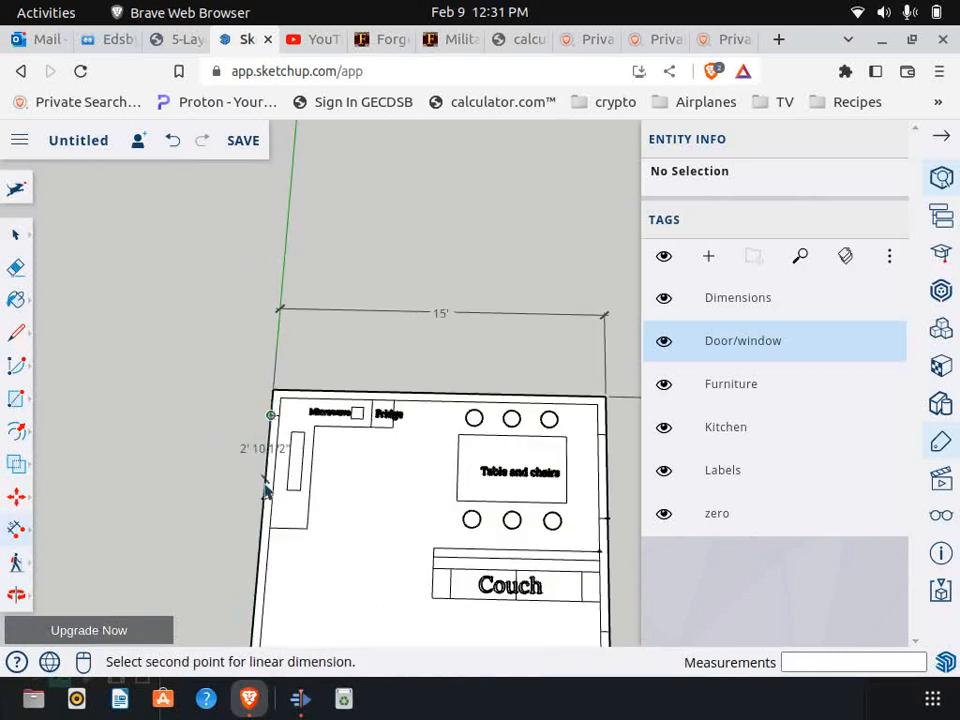
{"action": "left_click", "coordinate": [263, 498]}
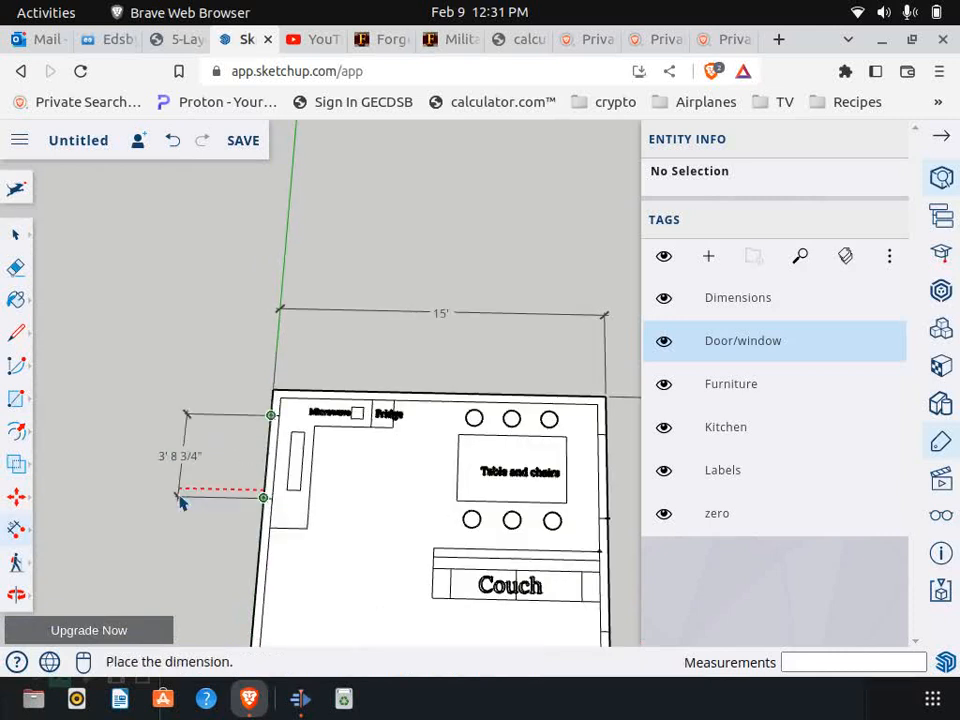
{"action": "left_click", "coordinate": [181, 503]}
Dimension from the inner corner near the dining table to the near face of the partition behind the couch, placing it inside the overall dimension.
{"action": "scroll", "coordinate": [79, 456], "scroll_direction": "down", "scroll_amount": 1}
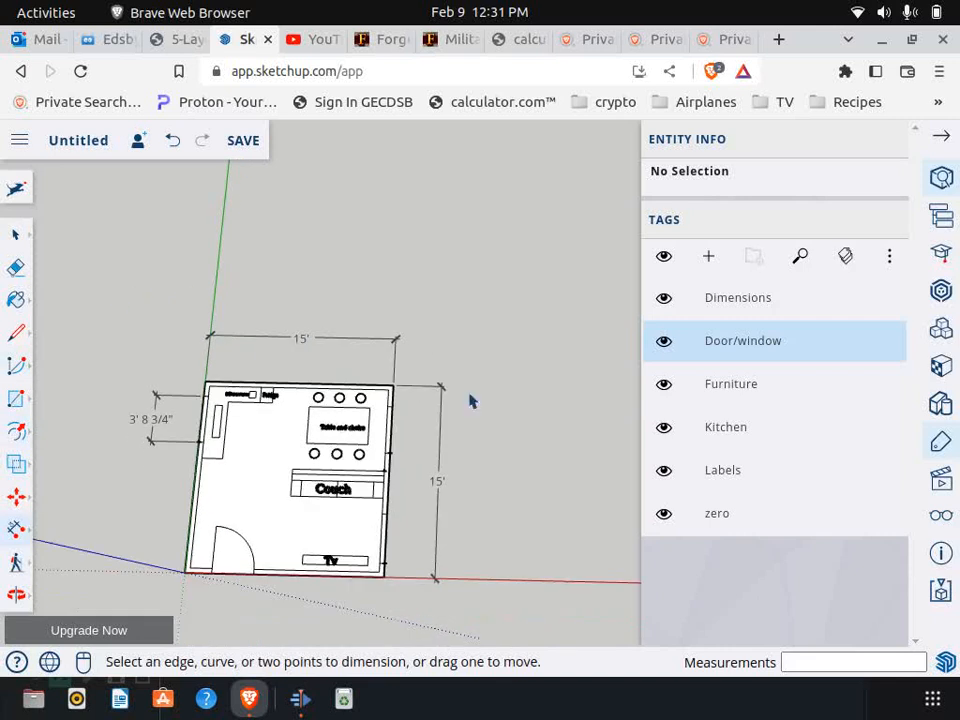
{"action": "scroll", "coordinate": [431, 454], "scroll_direction": "up", "scroll_amount": 3}
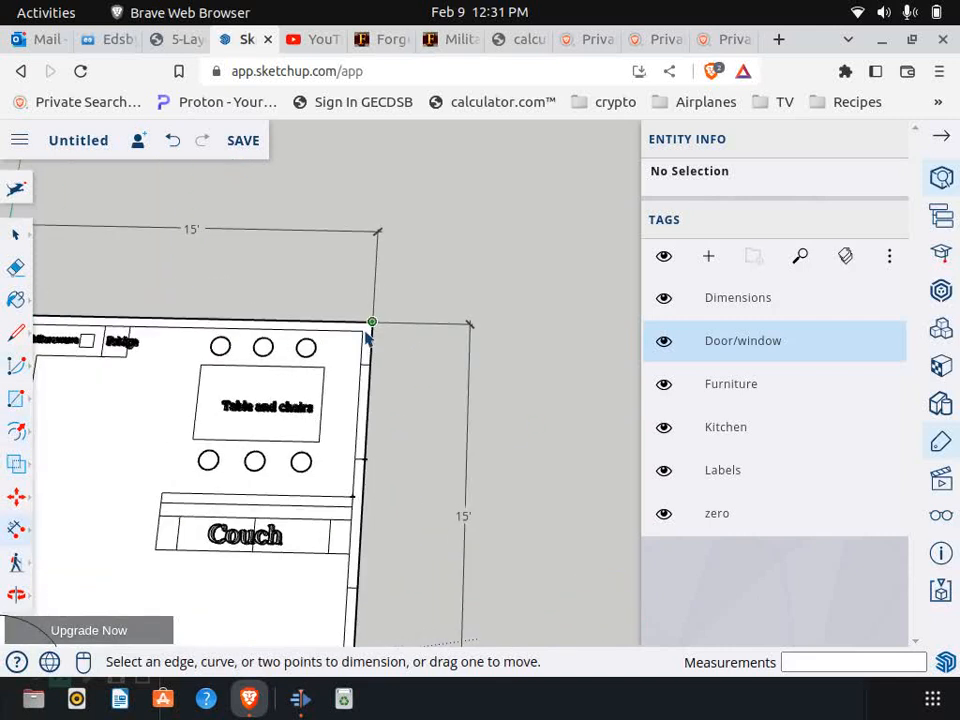
{"action": "left_click", "coordinate": [363, 332]}
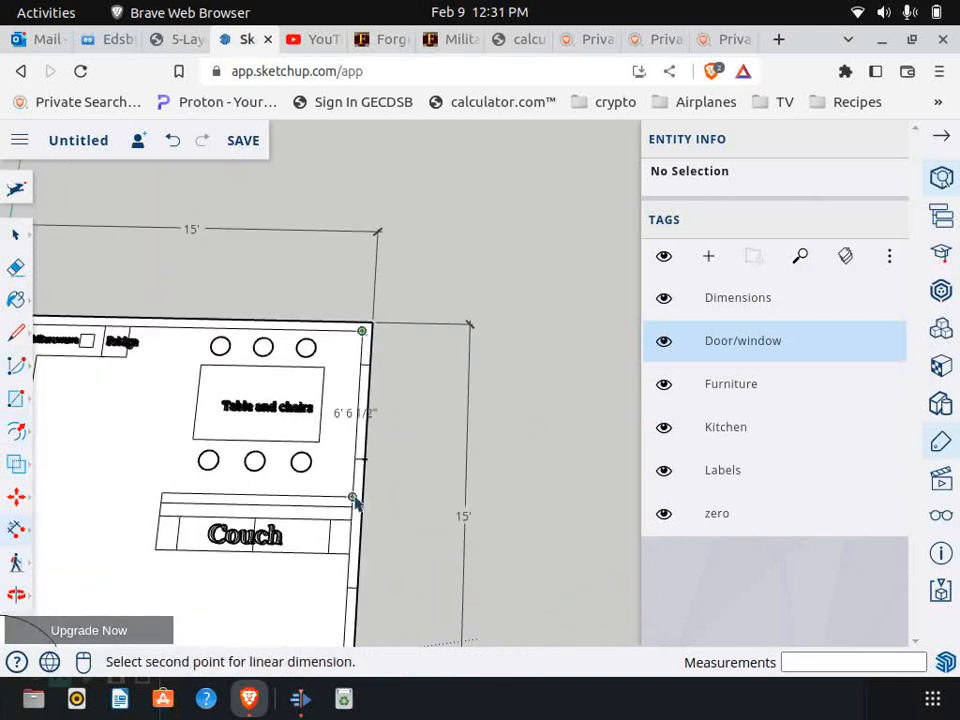
{"action": "left_click", "coordinate": [353, 497]}
{"action": "left_click", "coordinate": [440, 505]}
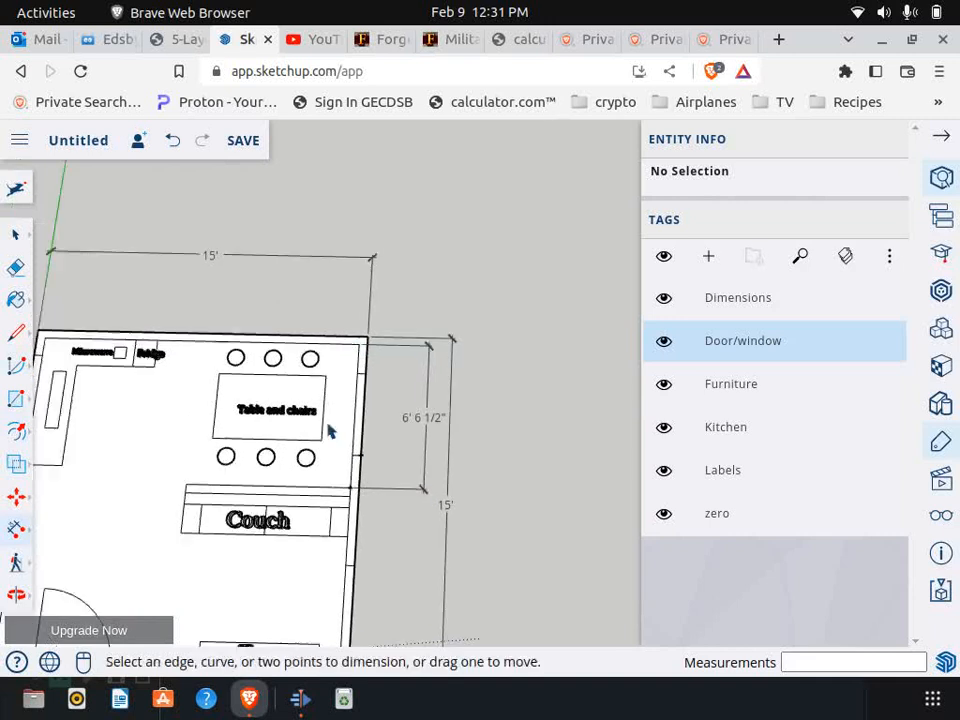
Dimension from the couch side of the partition to the inner corner near the TV, in line with the dining-area dimension.
{"action": "scroll", "coordinate": [328, 428], "scroll_direction": "down", "scroll_amount": 3}
{"action": "scroll", "coordinate": [321, 480], "scroll_direction": "up", "scroll_amount": 2}
{"action": "scroll", "coordinate": [328, 462], "scroll_direction": "up", "scroll_amount": 2}
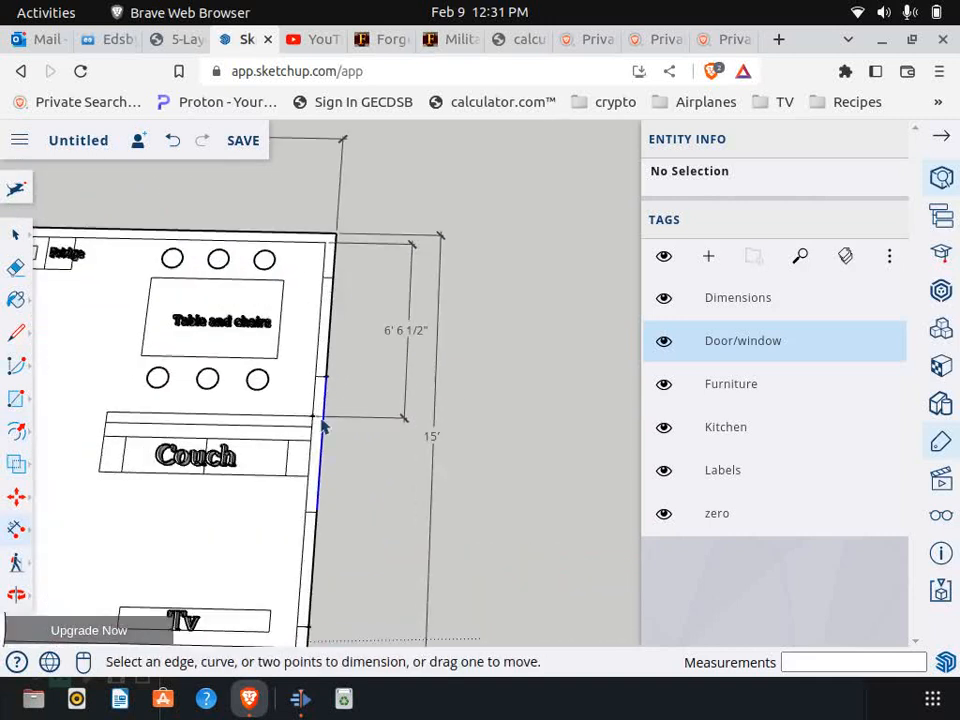
{"action": "left_click", "coordinate": [314, 416]}
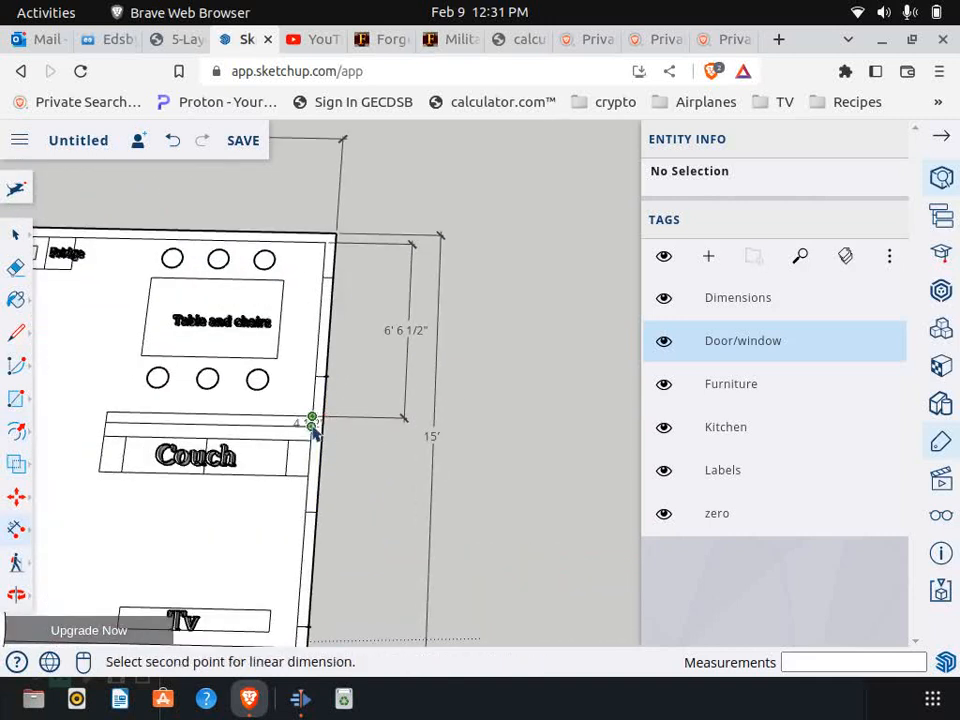
{"action": "key", "text": "Escape"}
{"action": "left_click", "coordinate": [312, 428]}
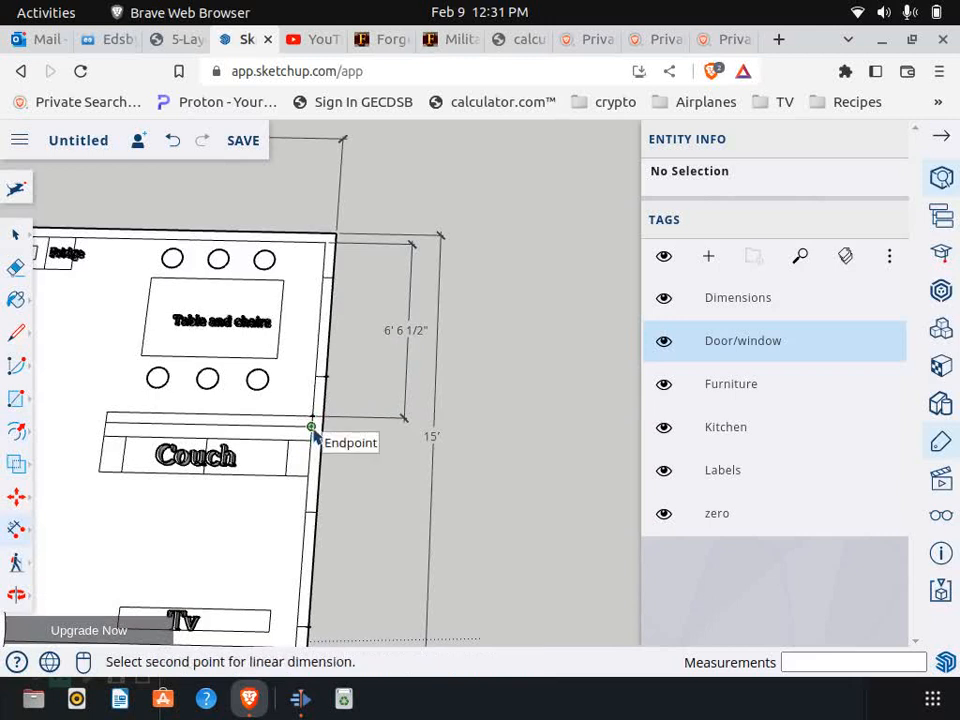
{"action": "scroll", "coordinate": [312, 430], "scroll_direction": "down", "scroll_amount": 2}
{"action": "left_click", "coordinate": [300, 568]}
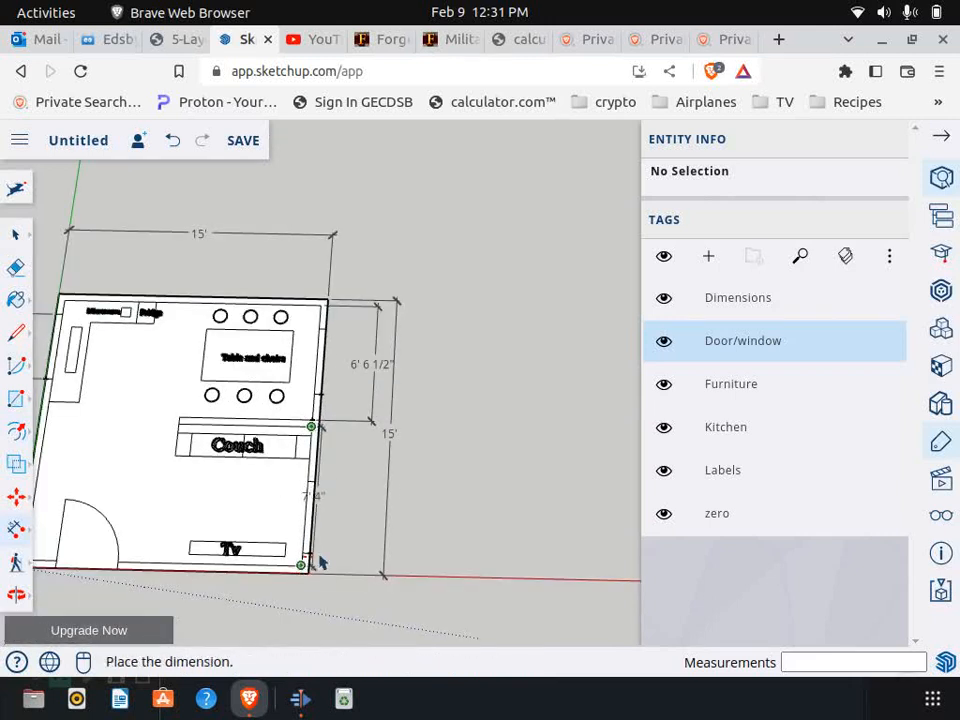
{"action": "left_click", "coordinate": [365, 551]}
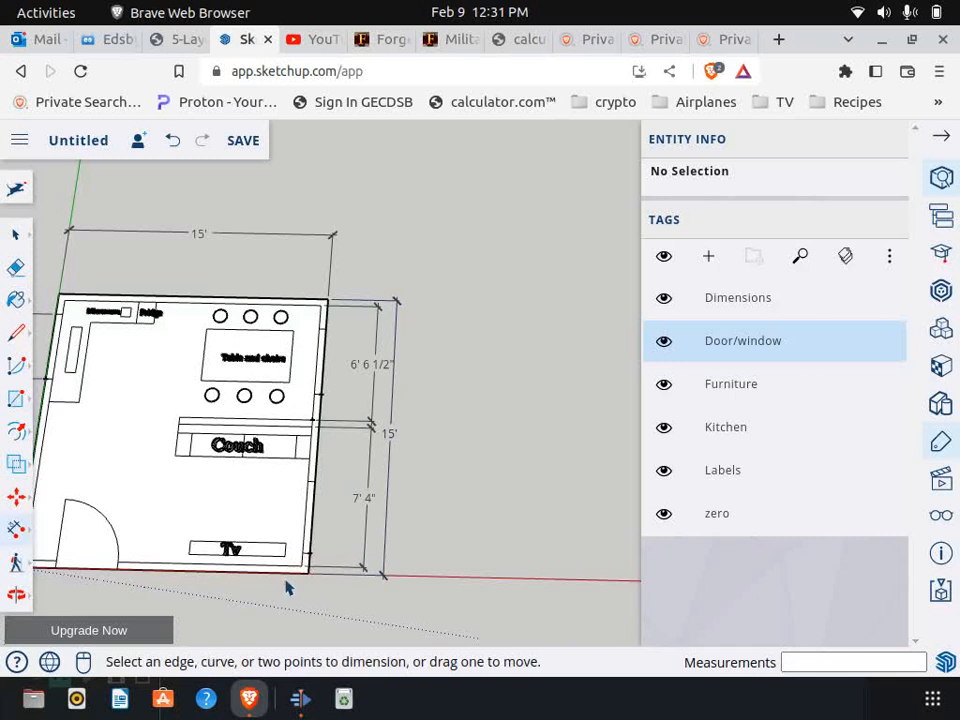
{"action": "scroll", "coordinate": [290, 586], "scroll_direction": "up", "scroll_amount": 4}
{"action": "left_click", "coordinate": [315, 553]}
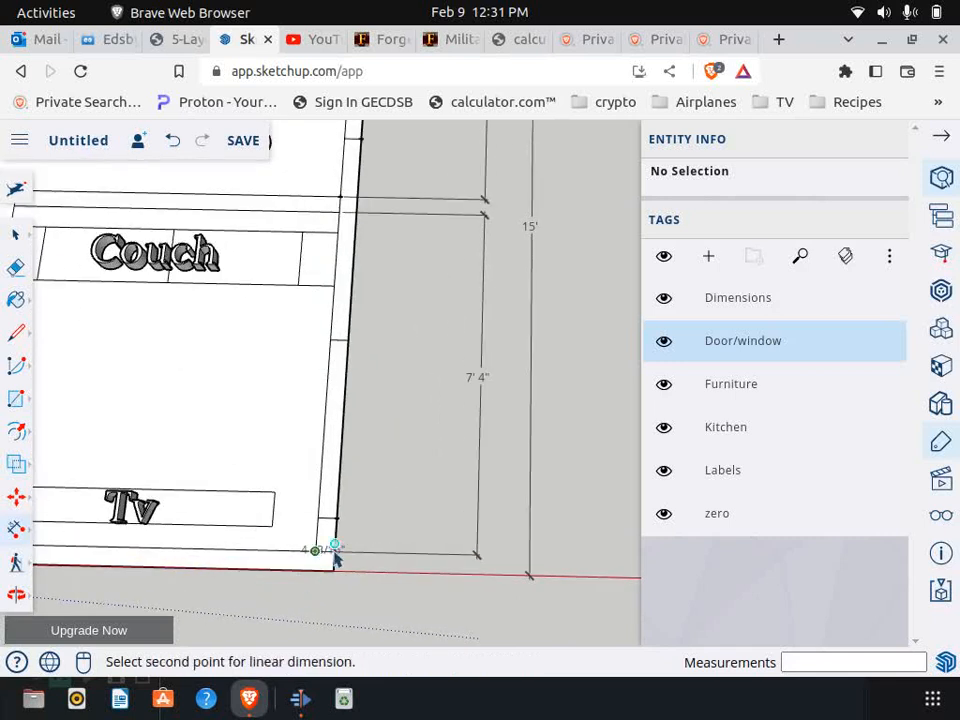
{"action": "key", "text": "Escape"}
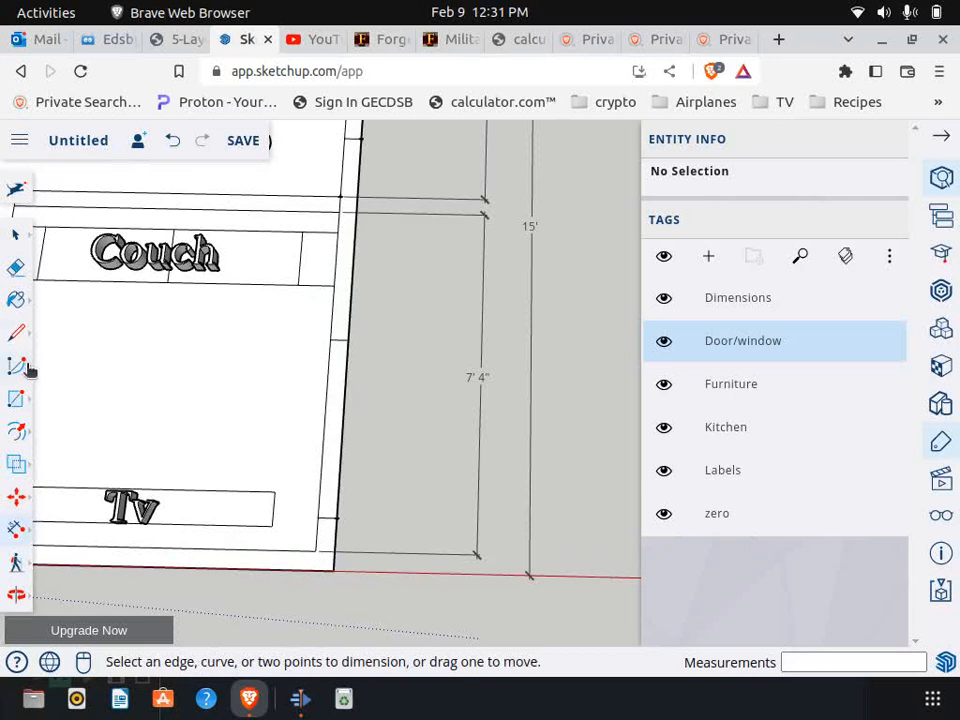
Draw a short line across the side wall's thickness, from the inner corner near the TV to the outer wall edge.
{"action": "left_click", "coordinate": [16, 332]}
{"action": "scroll", "coordinate": [343, 520], "scroll_direction": "up", "scroll_amount": 2}
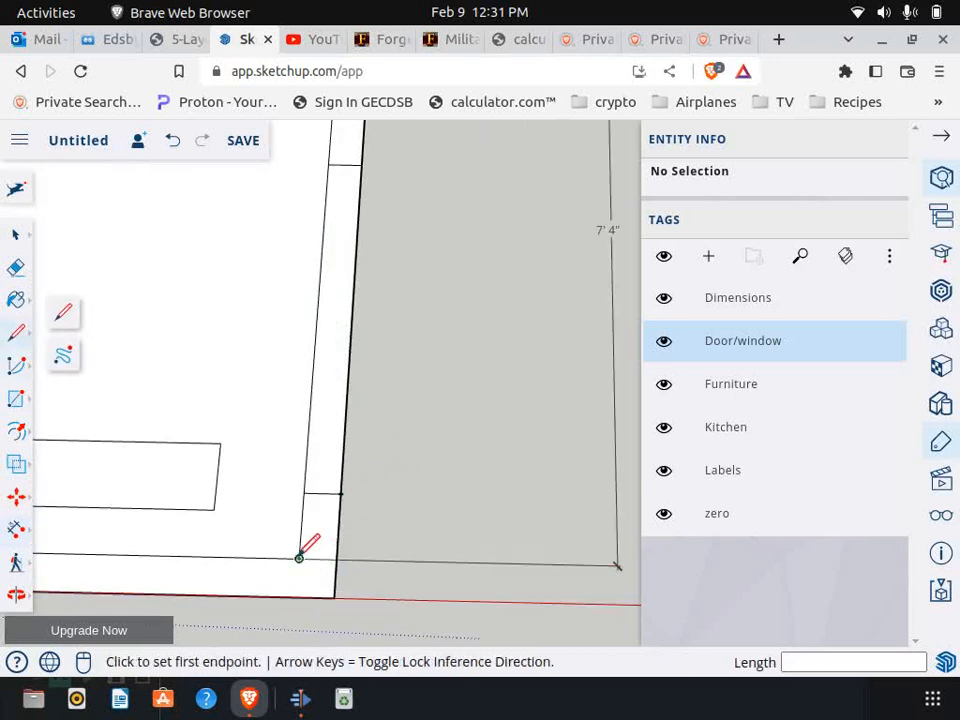
{"action": "left_click", "coordinate": [299, 557]}
{"action": "left_click", "coordinate": [336, 551]}
{"action": "middle_click_drag", "start_coordinate": [343, 553], "coordinate": [303, 420]}
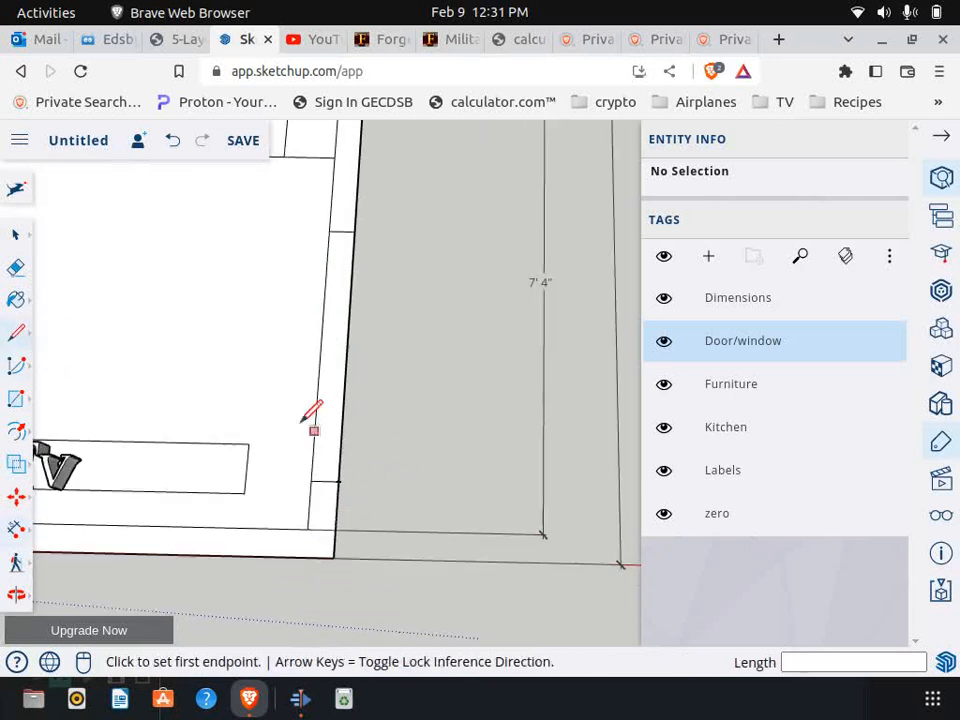
Dimension the side wall's thickness at the corner near the TV, placing the dimension just outside the front wall.
{"action": "scroll", "coordinate": [300, 405], "scroll_direction": "down", "scroll_amount": 2}
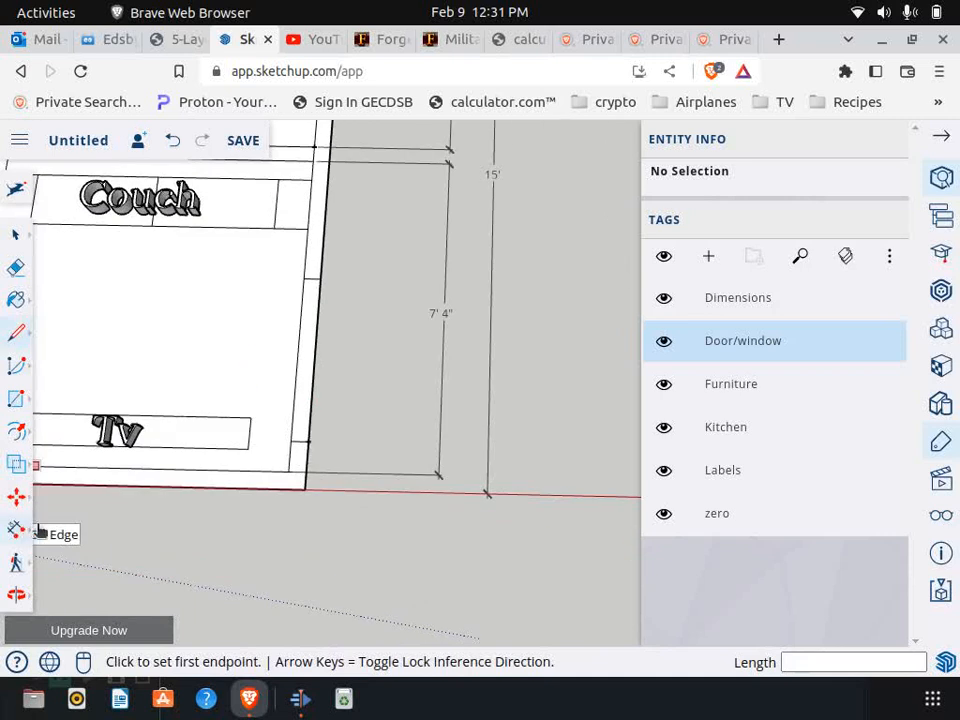
{"action": "left_click", "coordinate": [16, 529]}
{"action": "left_click", "coordinate": [288, 471]}
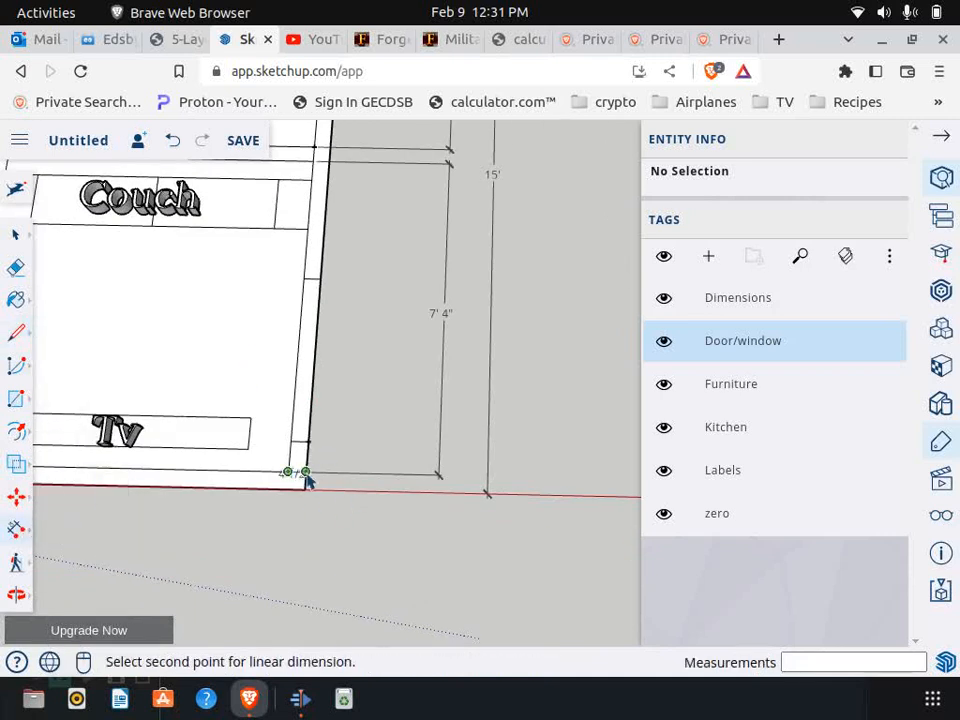
{"action": "left_click", "coordinate": [305, 471]}
{"action": "left_click", "coordinate": [303, 529]}
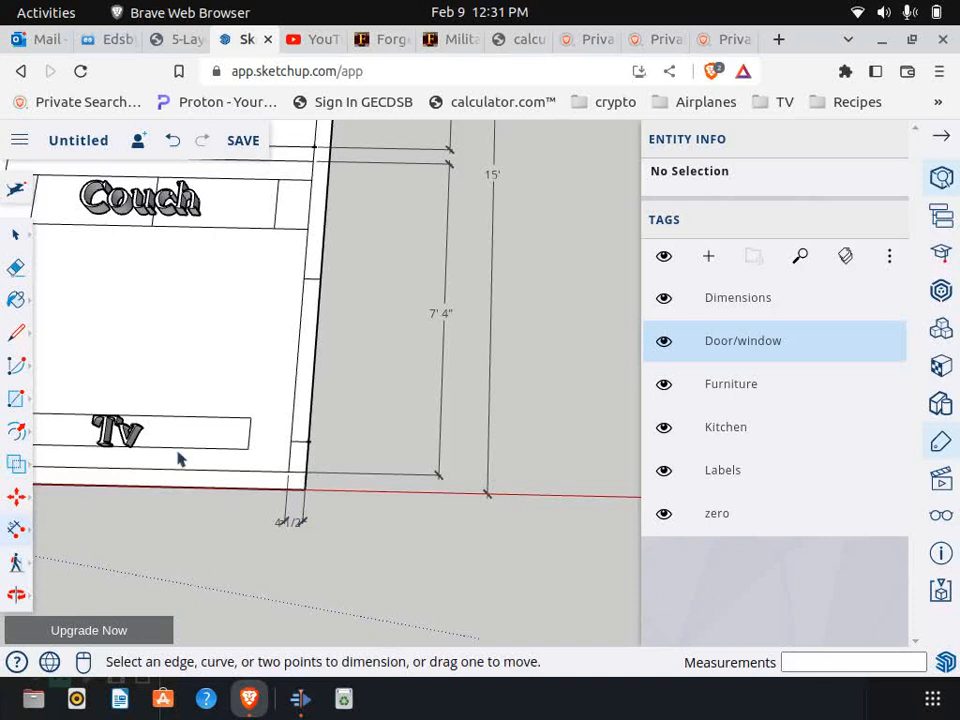
Examine the dimensions in the 5-Layers PDF drawing and return to the SketchUp model.
{"action": "scroll", "coordinate": [307, 483], "scroll_direction": "down", "scroll_amount": 5}
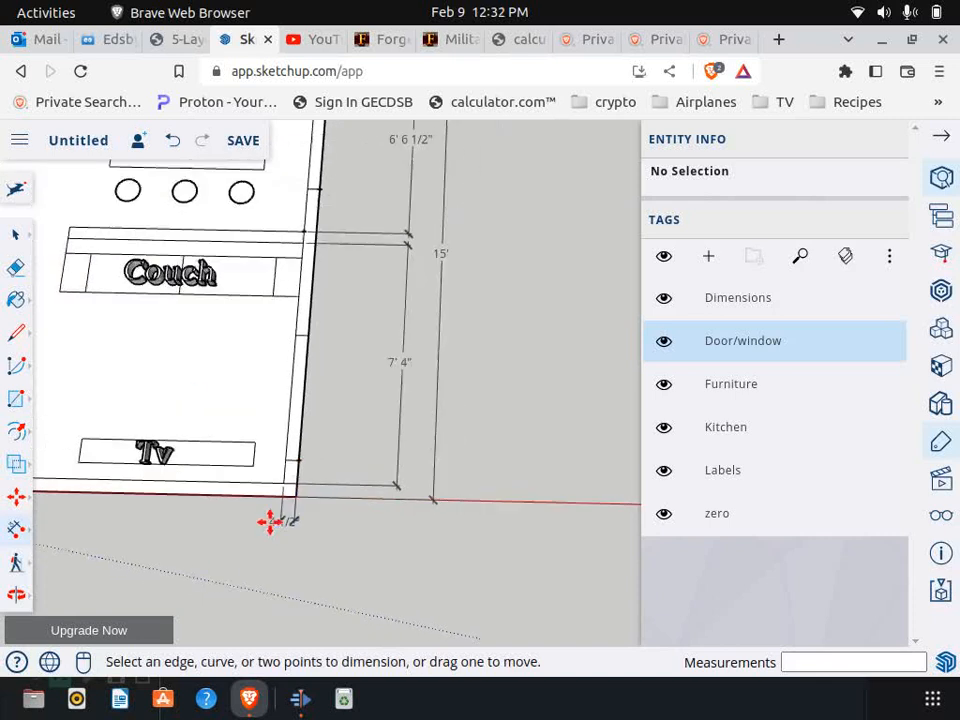
{"action": "key", "text": "ctrl+shift+Tab"}
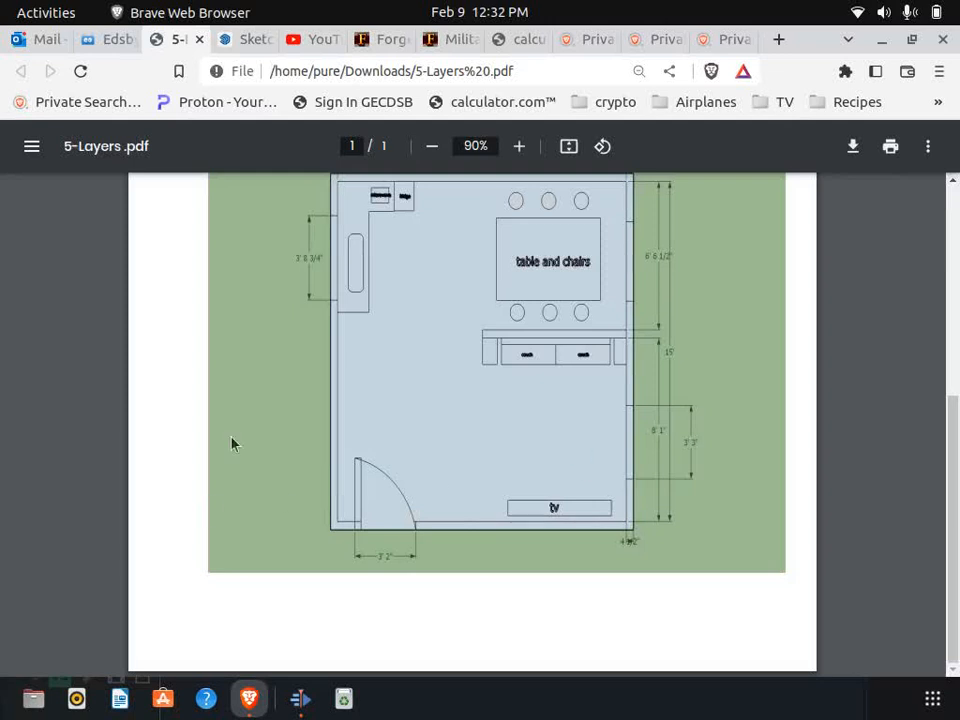
{"action": "scroll", "coordinate": [786, 407], "scroll_direction": "up", "scroll_amount": 3}
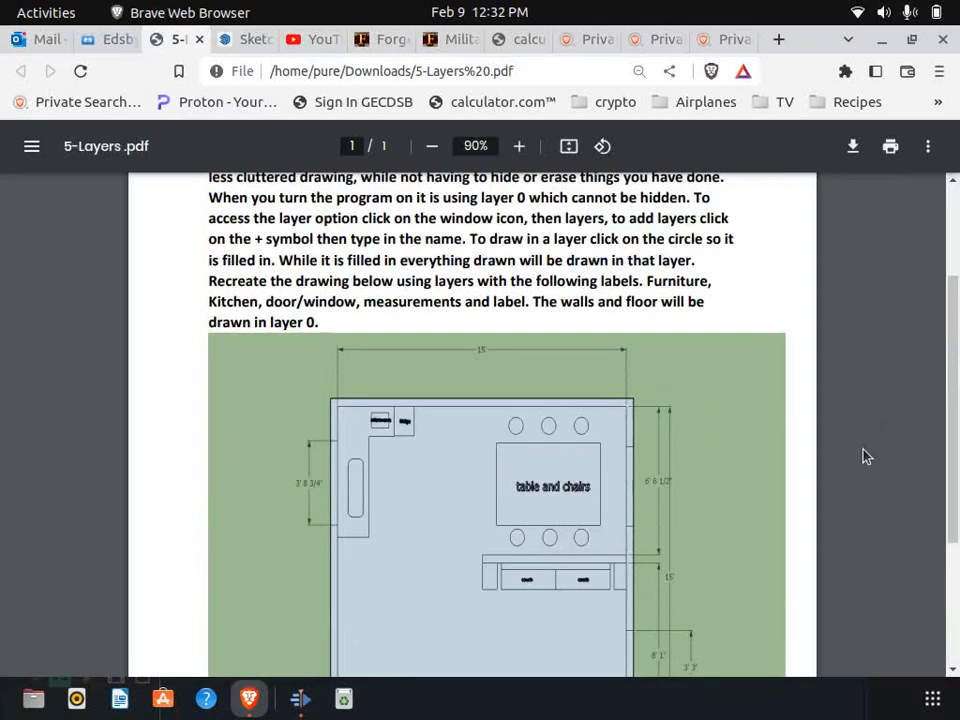
{"action": "scroll", "coordinate": [866, 456], "scroll_direction": "down", "scroll_amount": 2}
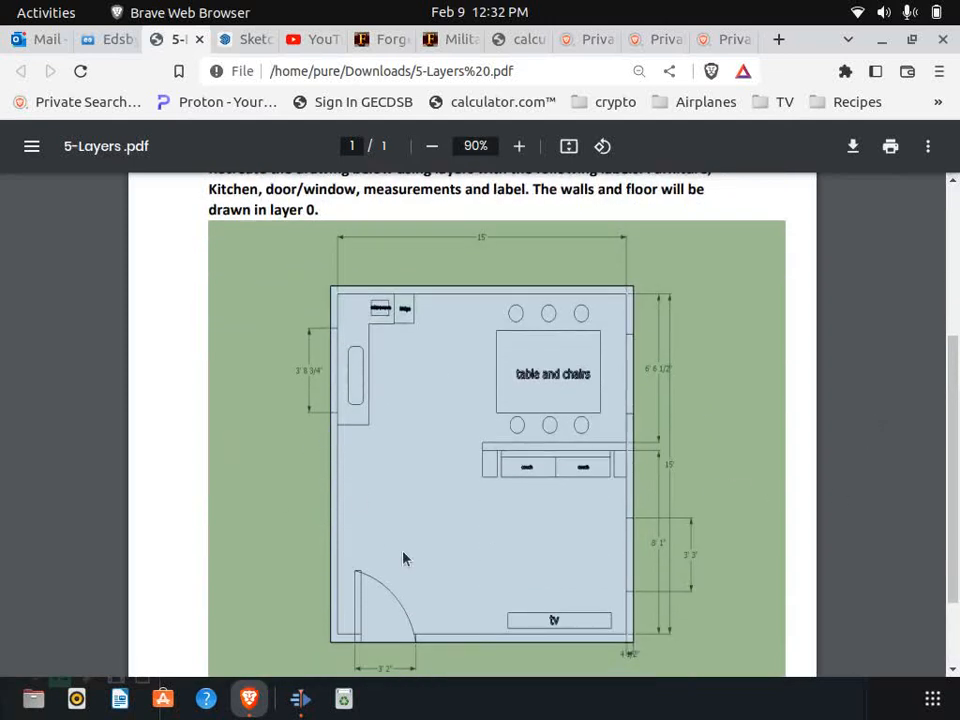
{"action": "left_click", "coordinate": [255, 44]}
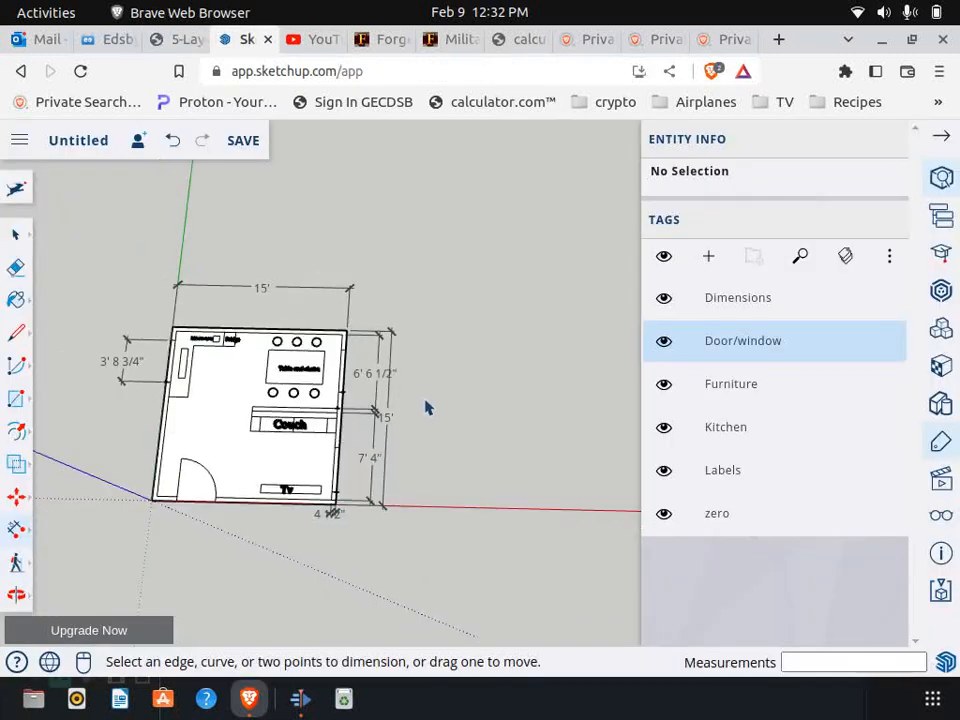
Hide the Door/window, Furniture, Kitchen, Labels and zero tags so that only the dimensions are displayed.
{"action": "scroll", "coordinate": [431, 407], "scroll_direction": "down", "scroll_amount": 1}
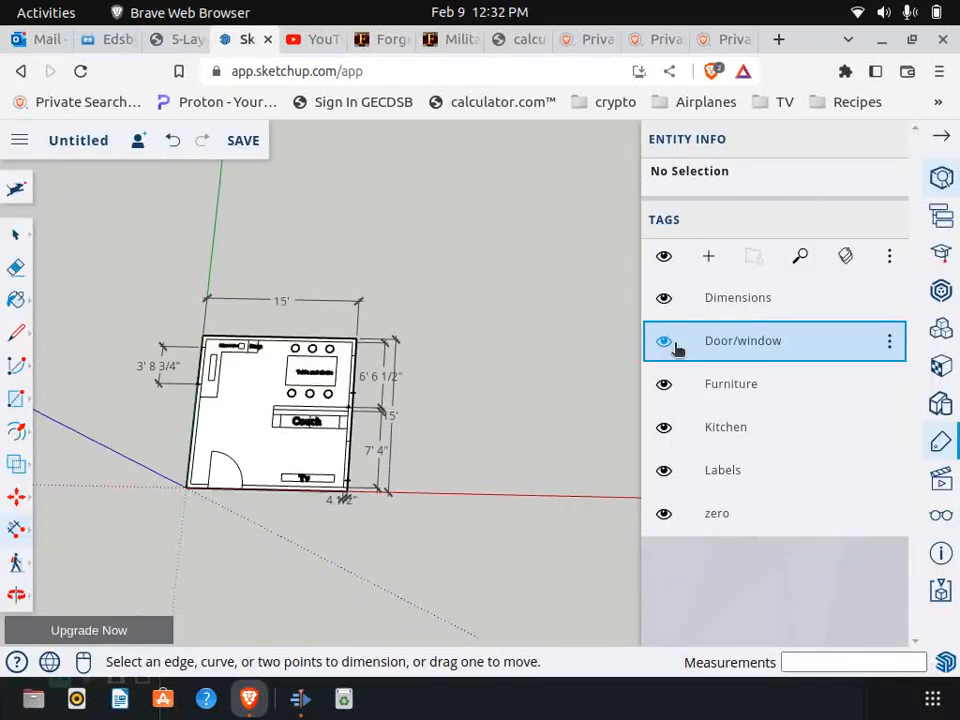
{"action": "left_click", "coordinate": [665, 342]}
{"action": "left_click", "coordinate": [665, 385]}
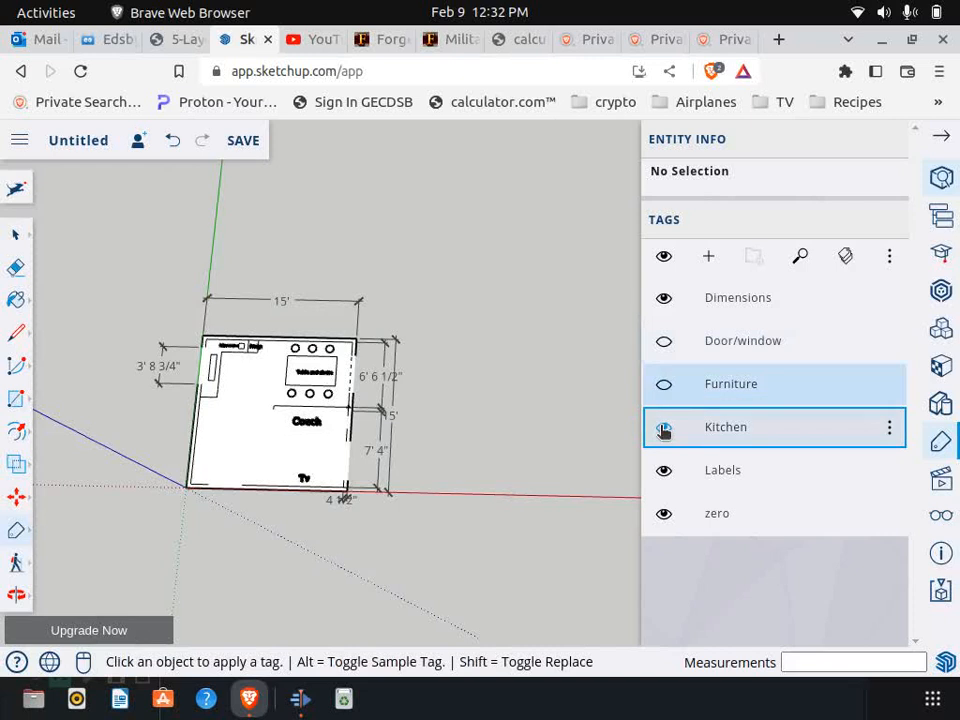
{"action": "left_click", "coordinate": [663, 428]}
{"action": "left_click", "coordinate": [663, 470]}
{"action": "left_click", "coordinate": [663, 514]}
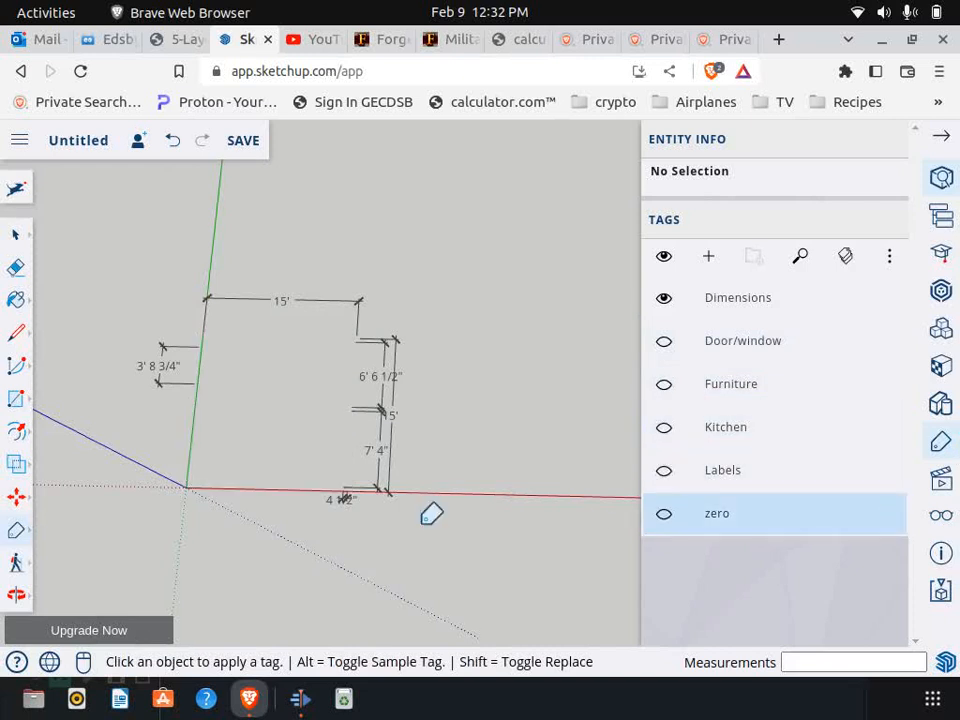
Select all the dimensions and assign them to the Dimensions tag.
{"action": "left_click", "coordinate": [15, 233]}
{"action": "left_click_drag", "start_coordinate": [126, 236], "coordinate": [445, 561]}
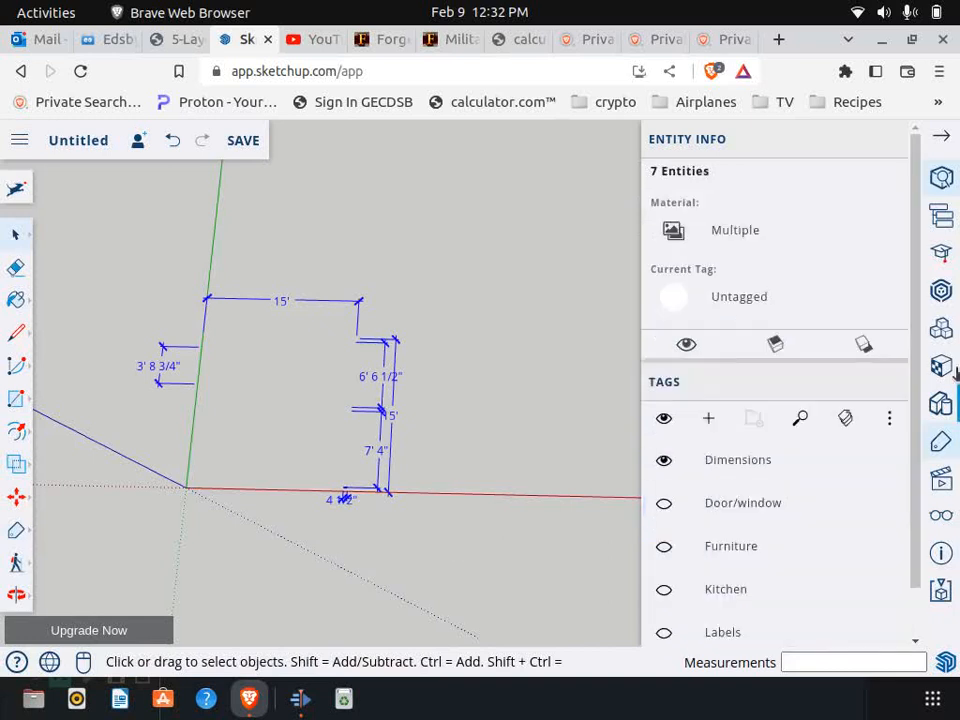
{"action": "mouse_move", "coordinate": [828, 476]}
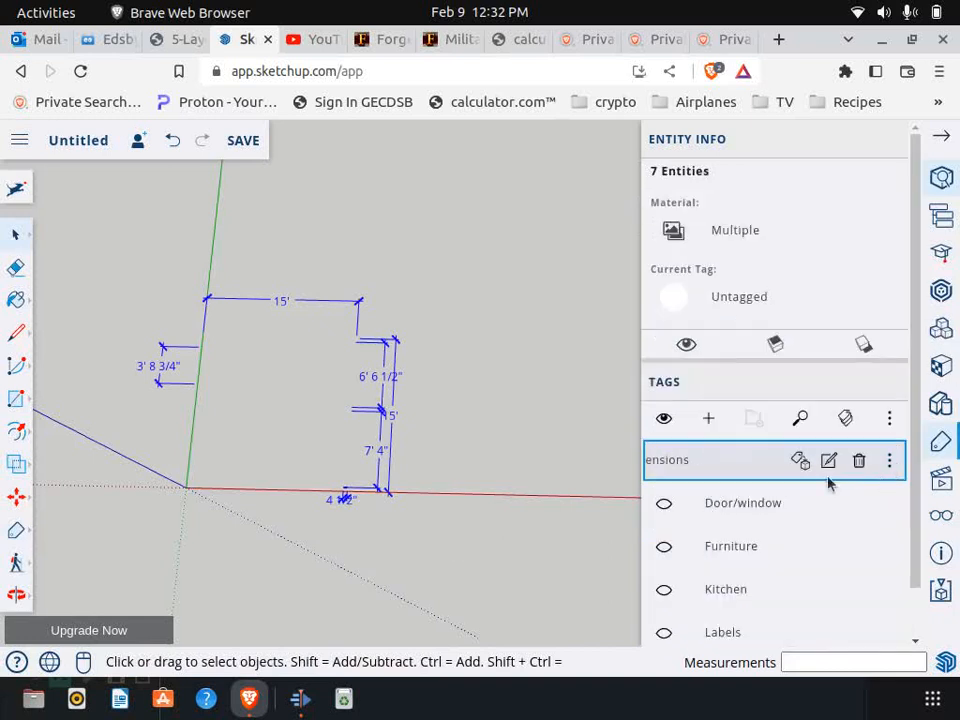
{"action": "left_click", "coordinate": [802, 464]}
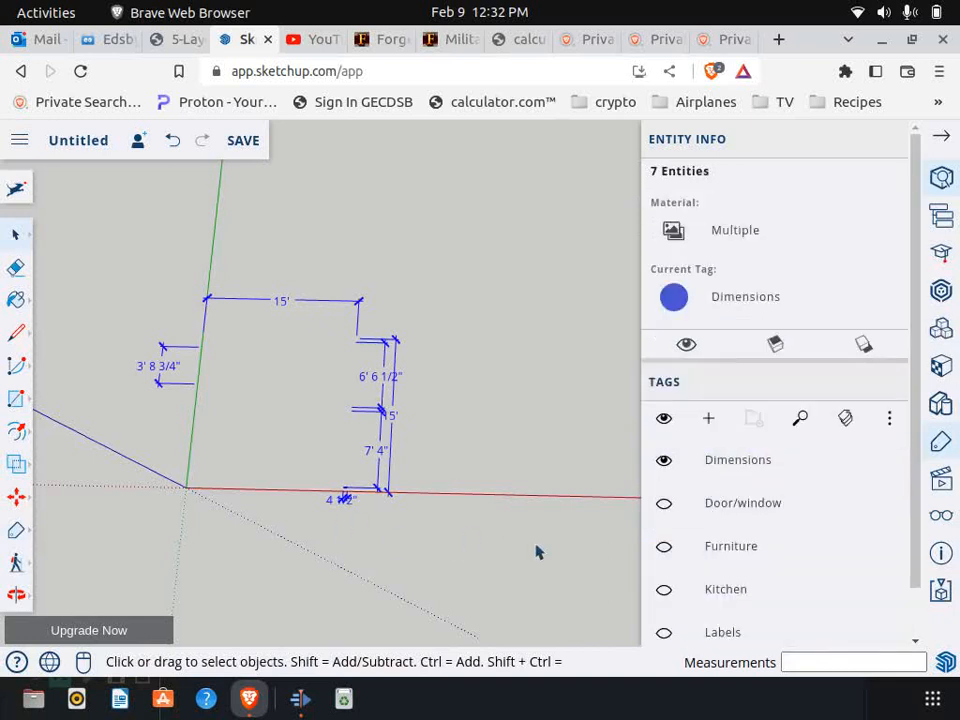
Hide the Dimensions tag to check the assignment, and turn all six tags back on.
{"action": "left_click", "coordinate": [663, 460]}
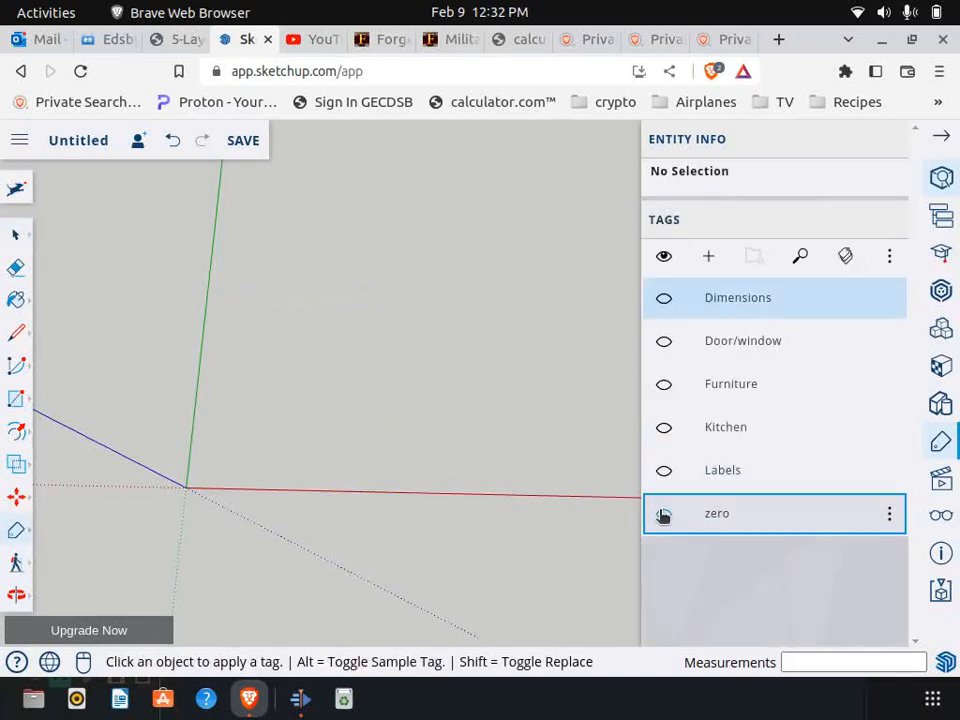
{"action": "left_click", "coordinate": [663, 514]}
{"action": "left_click", "coordinate": [663, 470]}
{"action": "left_click", "coordinate": [663, 427]}
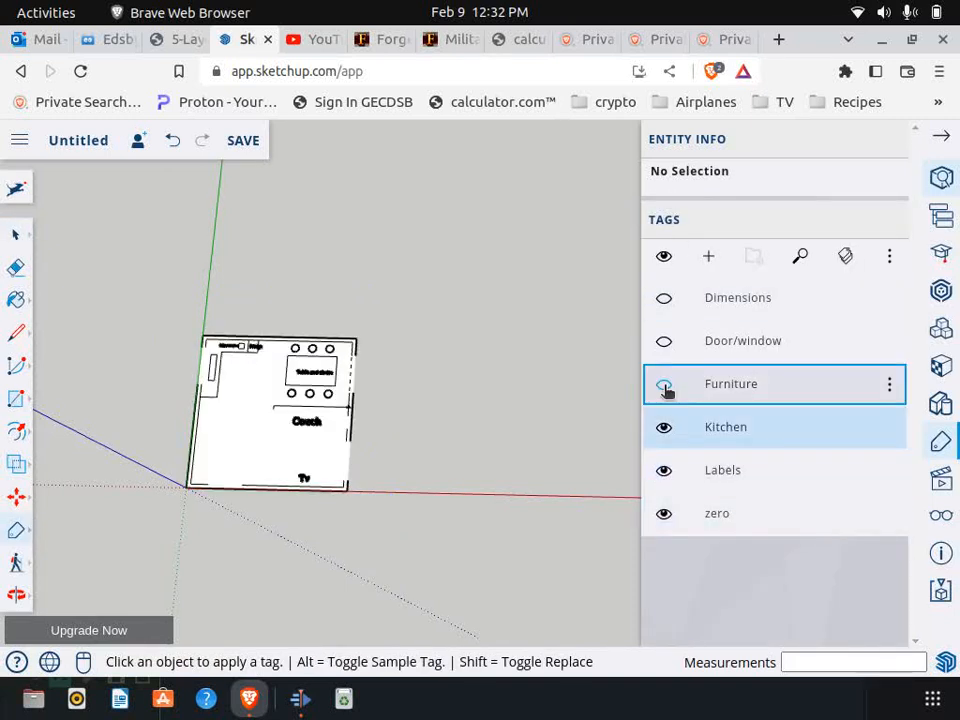
{"action": "left_click", "coordinate": [663, 384]}
{"action": "left_click", "coordinate": [663, 341]}
{"action": "left_click", "coordinate": [663, 298]}
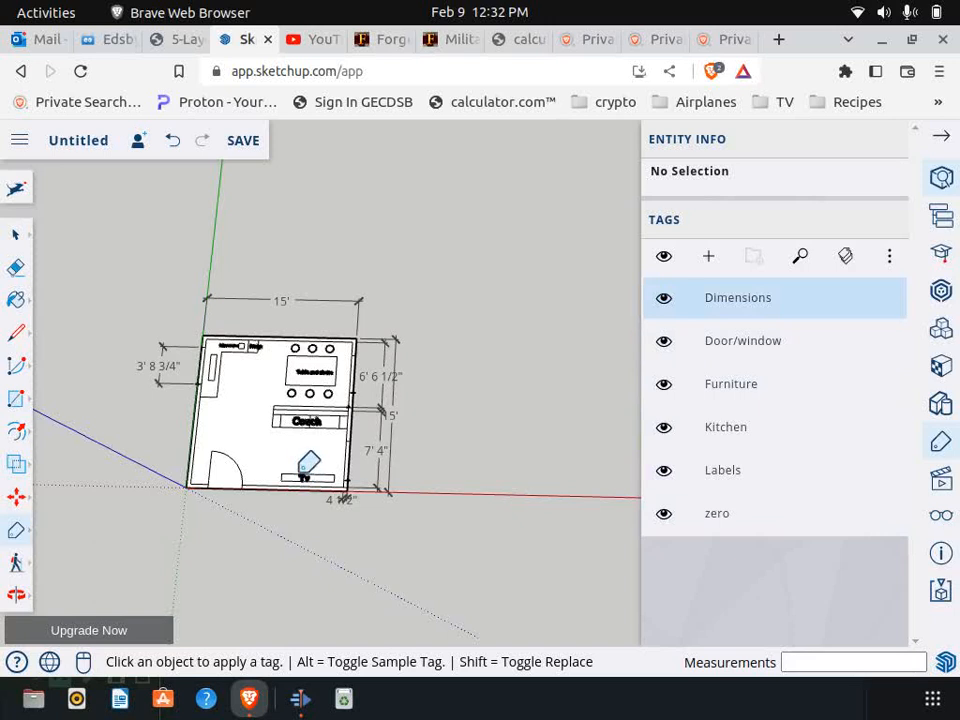